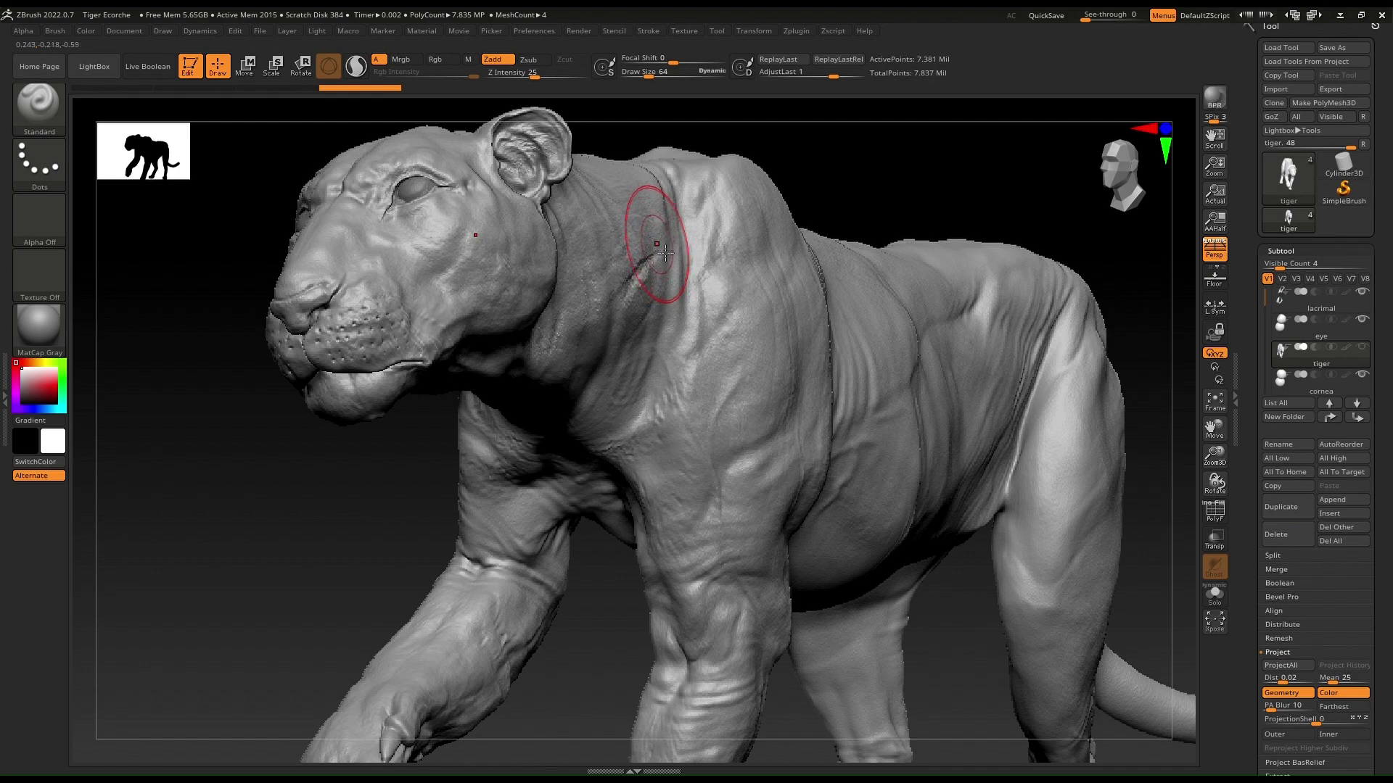
Examine the tiger's head and muzzle from the side and front, from the forehead down to the nose
{"action": "mouse_move", "coordinate": [665, 259]}
{"action": "left_mouse_down"}
{"action": "mouse_move", "coordinate": [657, 267]}
{"action": "mouse_move", "coordinate": [655, 247]}
{"action": "left_mouse_up"}
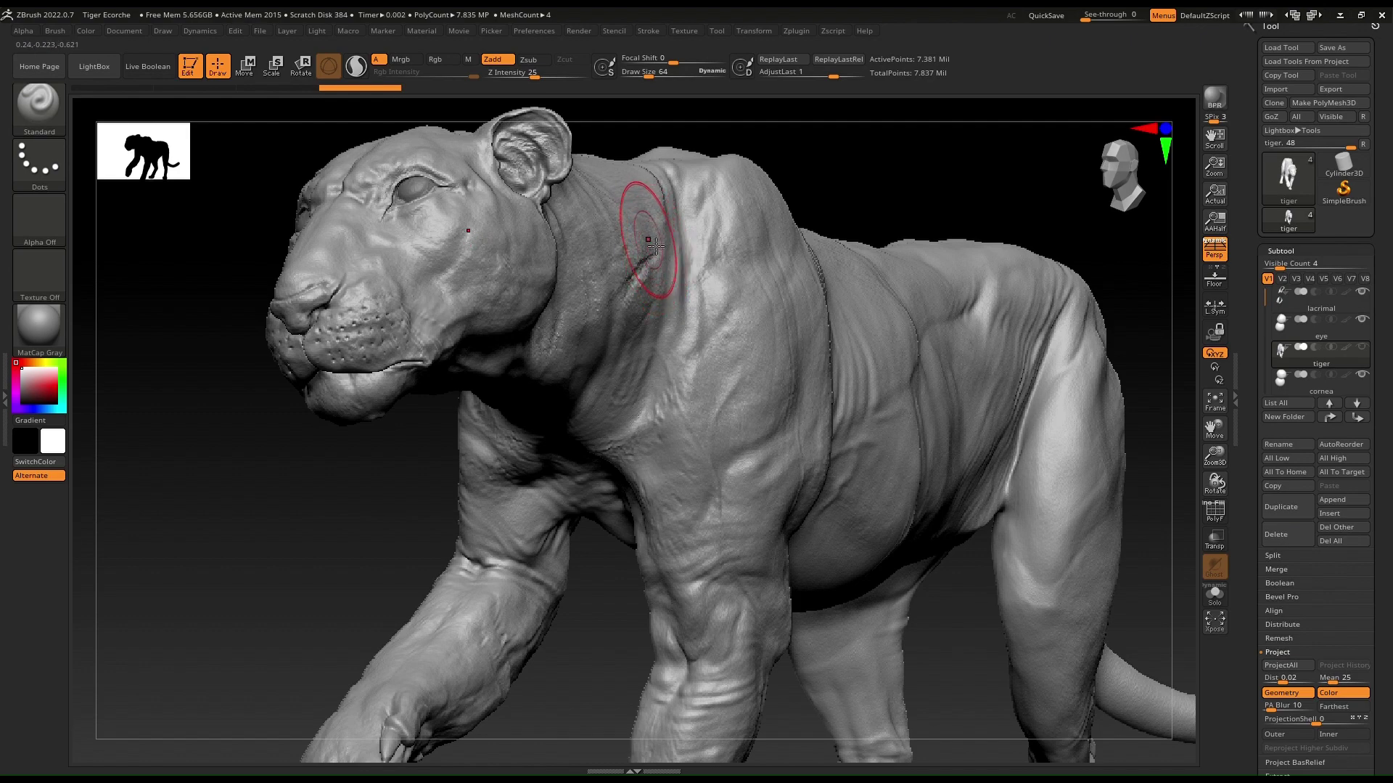
{"action": "right_click_drag", "start_coordinate": [589, 263], "coordinate": [437, 239]}
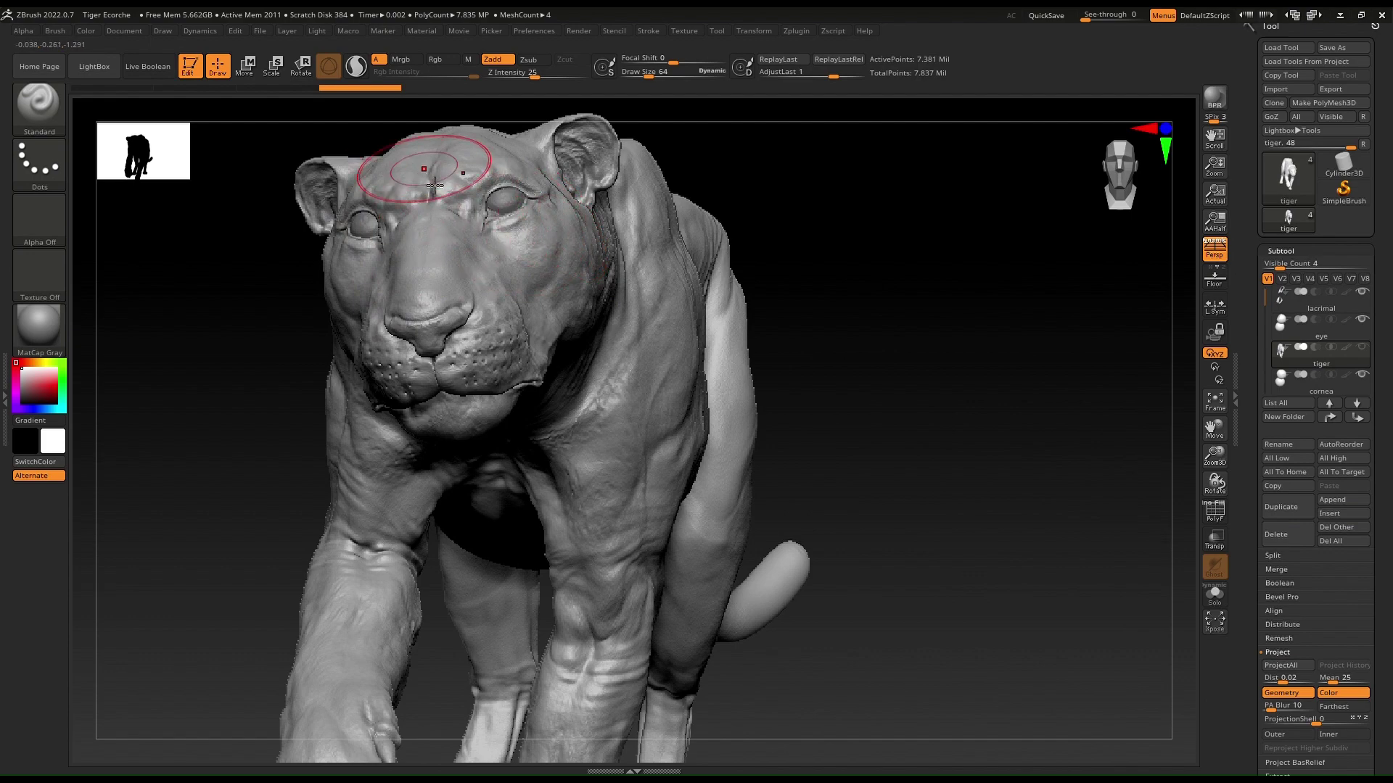
{"action": "right_click_drag", "start_coordinate": [433, 185], "coordinate": [475, 205]}
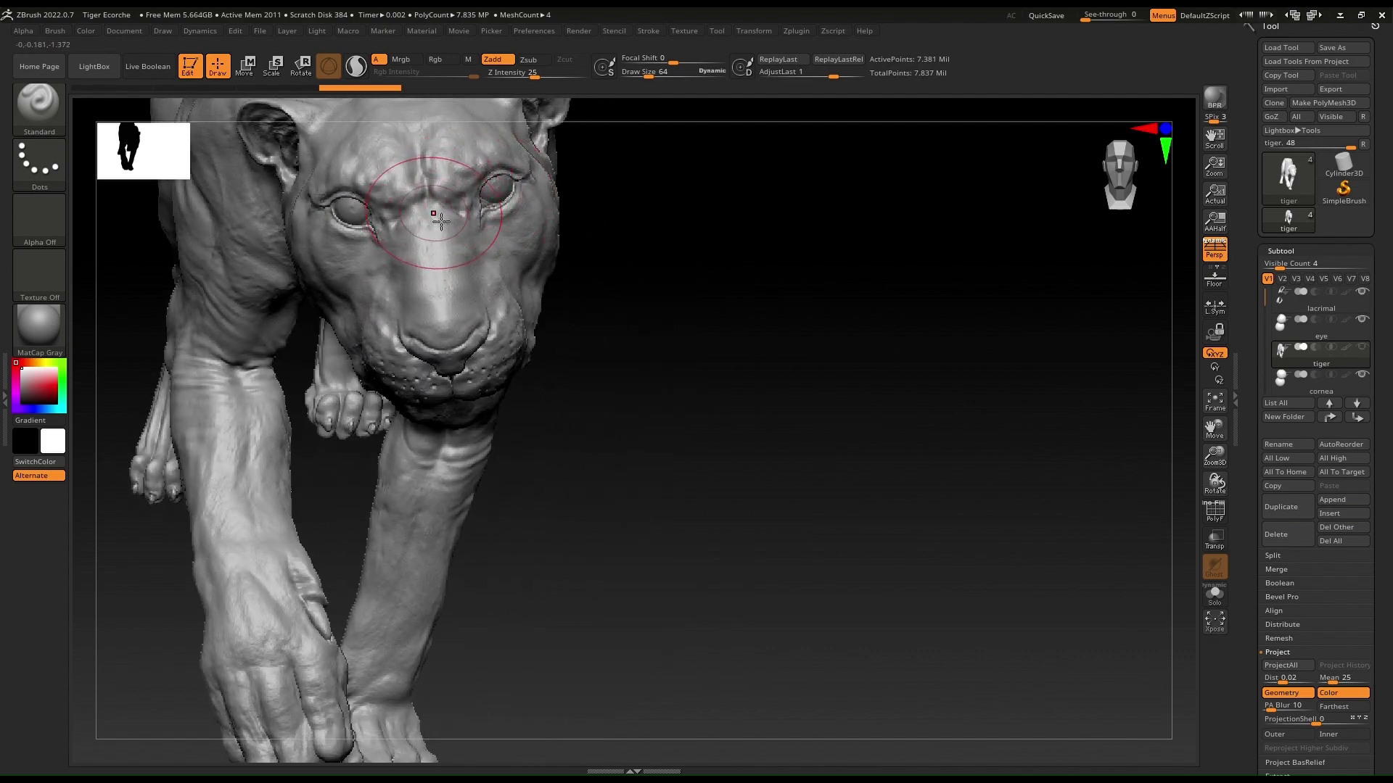
{"action": "mouse_move", "coordinate": [434, 216]}
{"action": "right_mouse_down"}
{"action": "mouse_move", "coordinate": [392, 222]}
{"action": "mouse_move", "coordinate": [428, 239]}
{"action": "right_mouse_up"}
{"action": "key", "text": "space"}
{"action": "left_click_drag", "start_coordinate": [436, 246], "coordinate": [446, 247]}
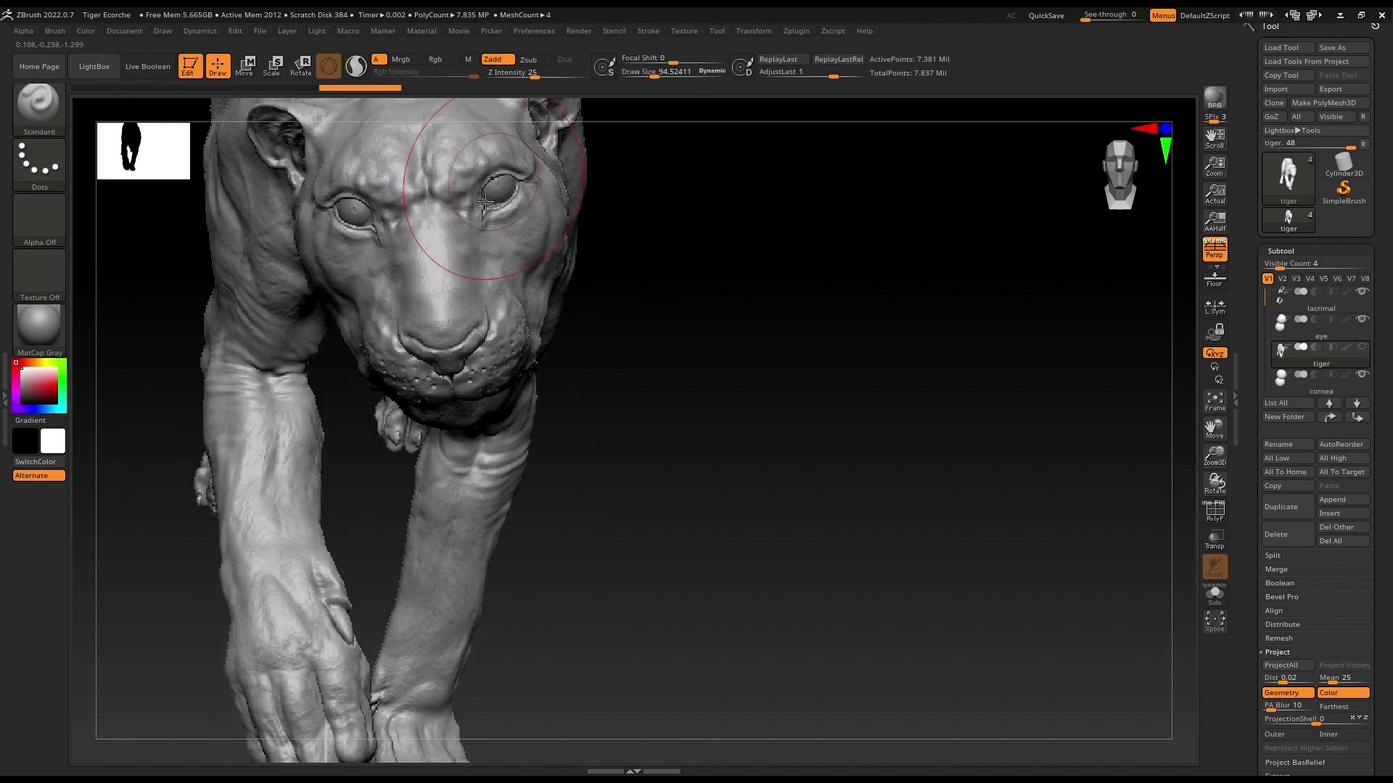
{"action": "mouse_move", "coordinate": [448, 276]}
{"action": "right_mouse_down", "text": "ctrl"}
{"action": "mouse_move", "coordinate": [447, 256]}
{"action": "mouse_move", "coordinate": [463, 391]}
{"action": "mouse_move", "coordinate": [462, 363]}
{"action": "right_mouse_up", "text": "ctrl"}
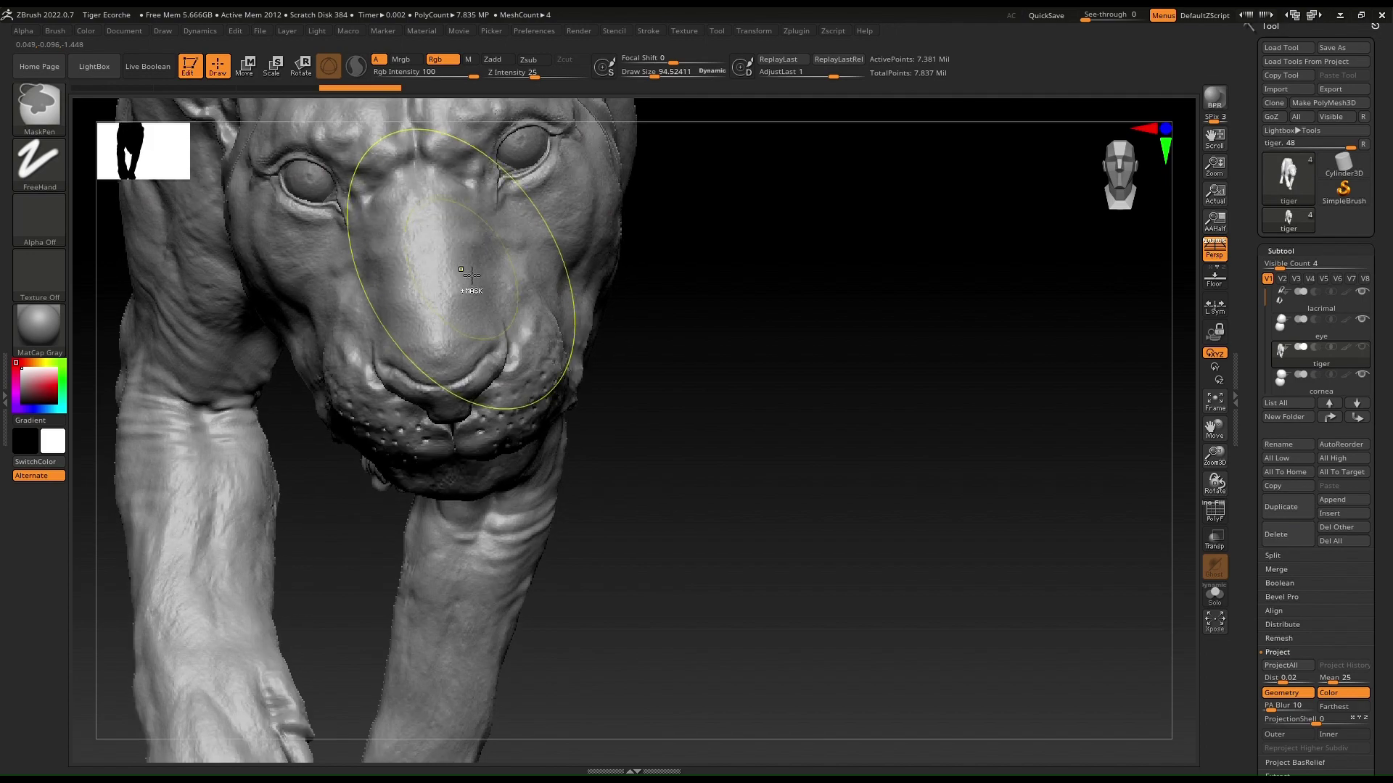
{"action": "mouse_move", "coordinate": [435, 233]}
{"action": "right_mouse_down"}
{"action": "mouse_move", "coordinate": [451, 225]}
{"action": "mouse_move", "coordinate": [461, 242]}
{"action": "right_mouse_up"}
{"action": "mouse_move", "coordinate": [605, 260]}
{"action": "right_mouse_down"}
{"action": "mouse_move", "coordinate": [451, 253]}
{"action": "mouse_move", "coordinate": [479, 283]}
{"action": "right_mouse_up"}
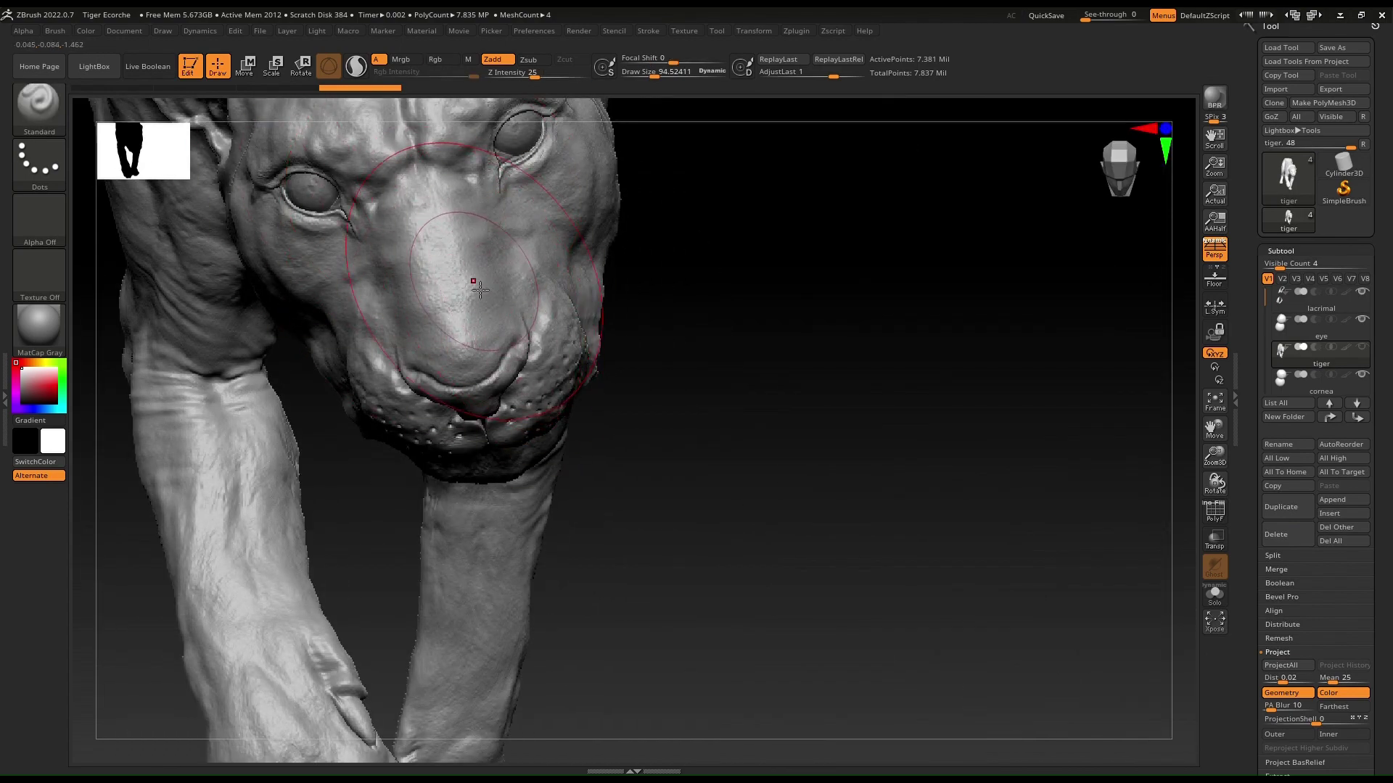
Carve a centre line from the brow down the nose bridge with the DamStandard brush at a draw size of about 9
{"action": "key", "text": "b"}
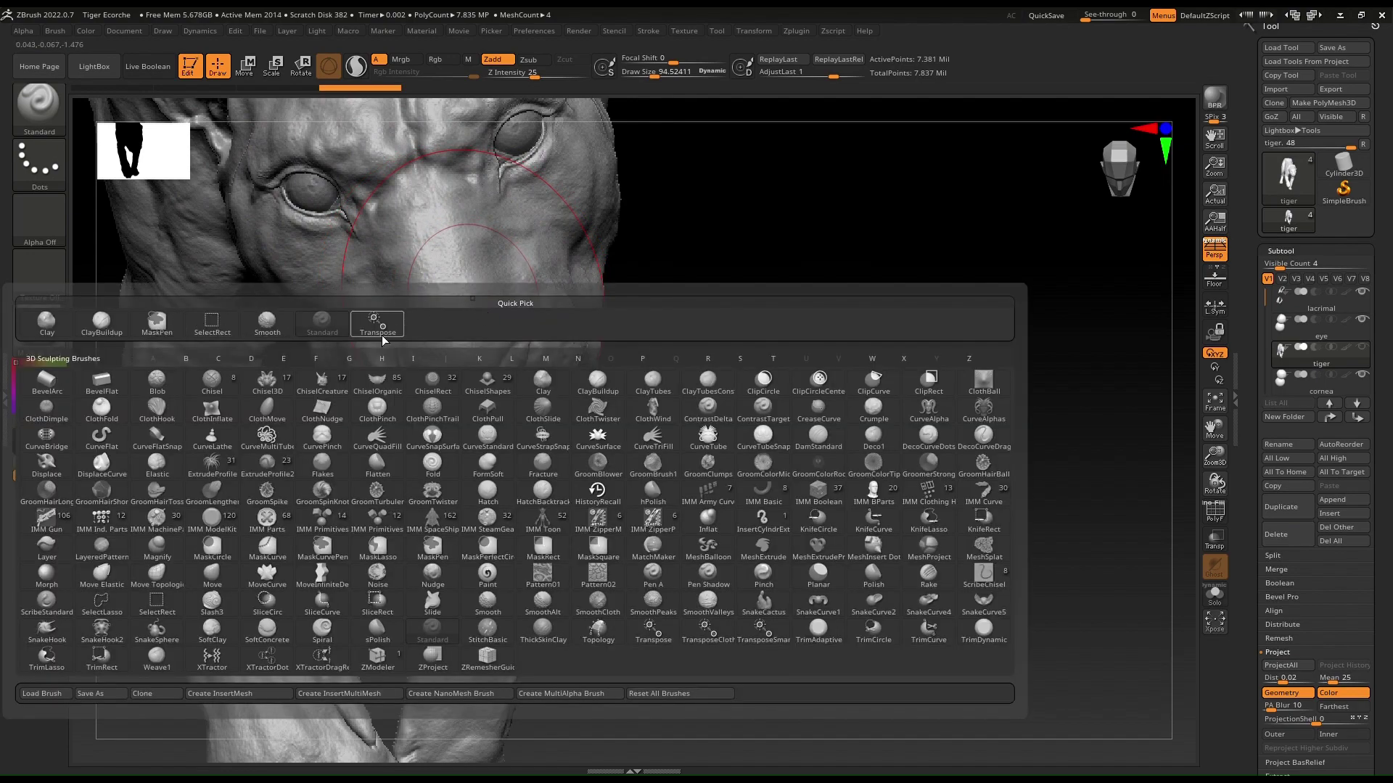
{"action": "key", "text": "d"}
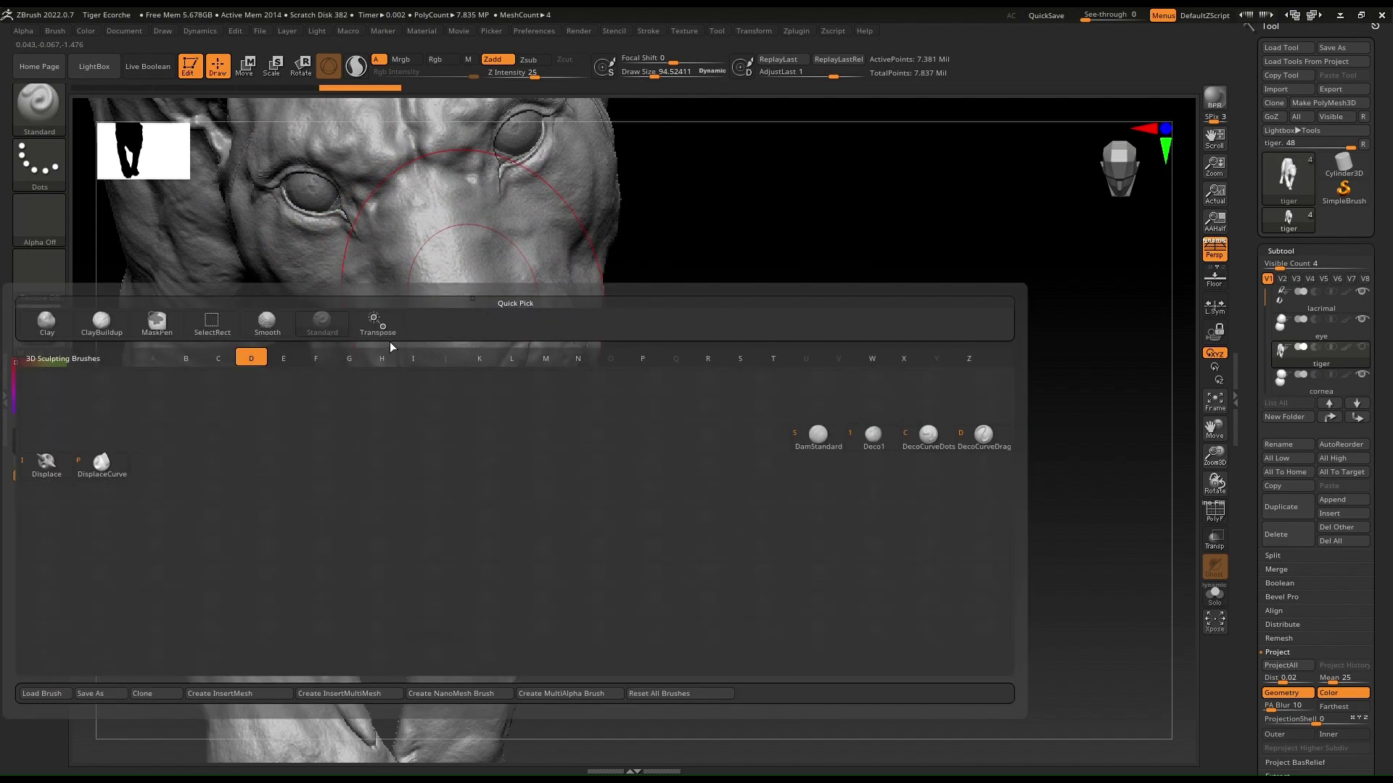
{"action": "left_click", "coordinate": [818, 437]}
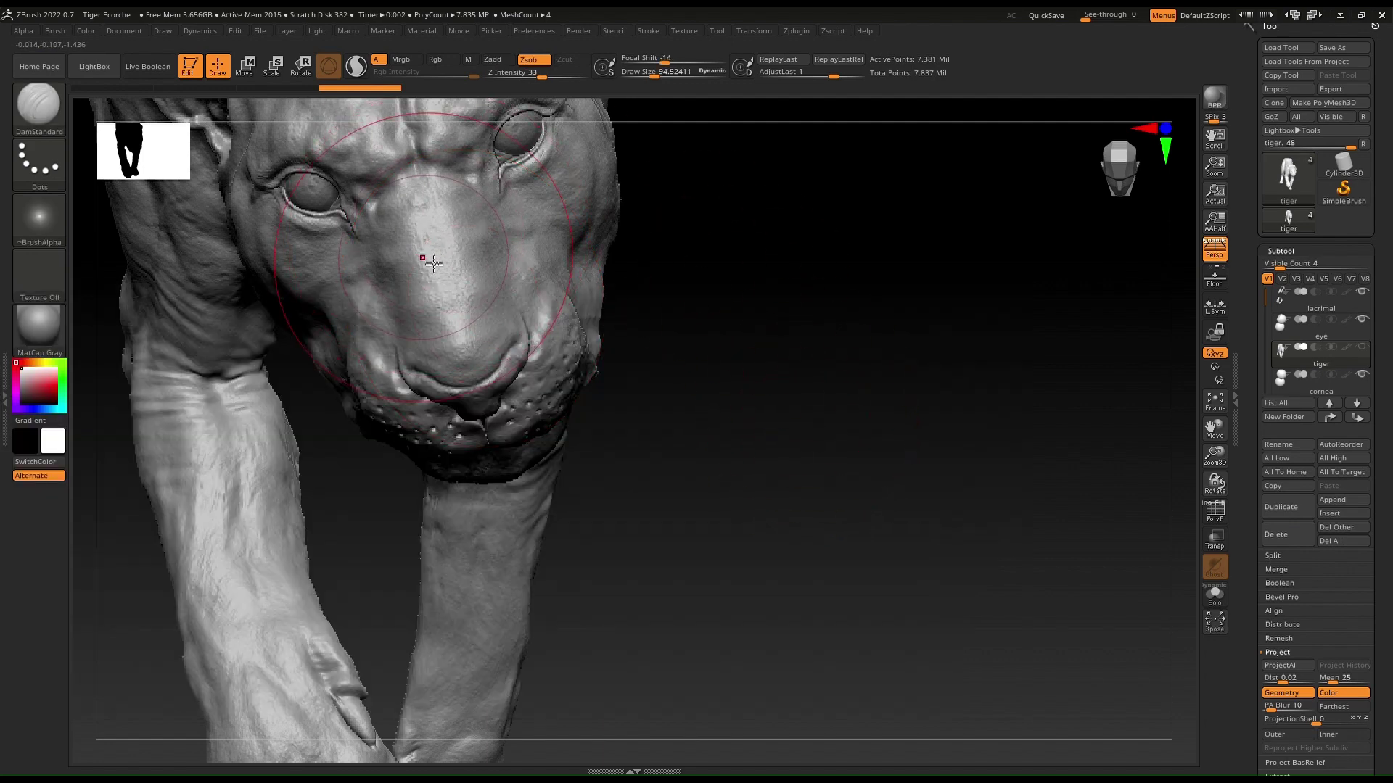
{"action": "key", "text": "s"}
{"action": "left_click_drag", "start_coordinate": [453, 233], "coordinate": [430, 233]}
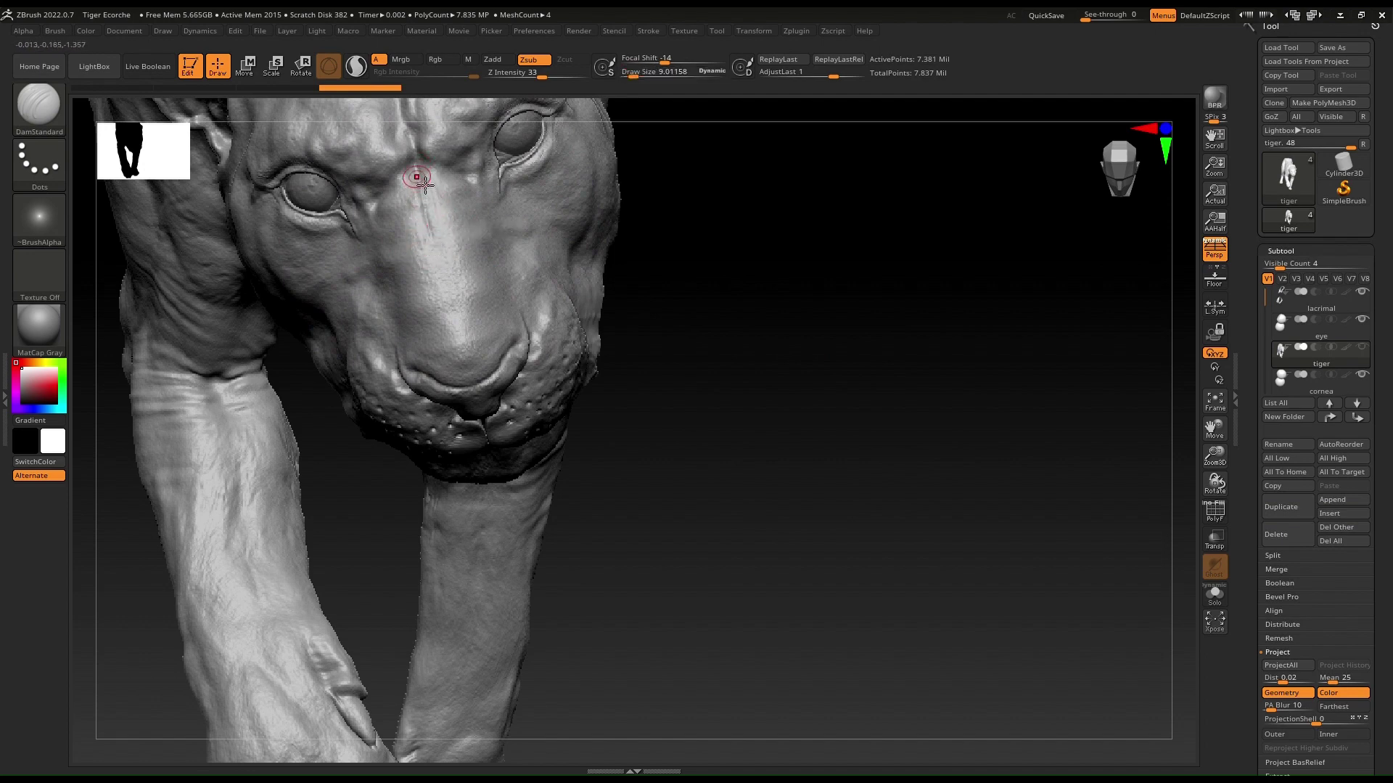
{"action": "left_click_drag", "start_coordinate": [425, 185], "coordinate": [451, 293]}
{"action": "mouse_move", "coordinate": [433, 245]}
{"action": "left_mouse_down"}
{"action": "mouse_move", "coordinate": [466, 340]}
{"action": "mouse_move", "coordinate": [455, 319]}
{"action": "left_mouse_up"}
{"action": "mouse_move", "coordinate": [450, 290]}
{"action": "right_mouse_down"}
{"action": "mouse_move", "coordinate": [394, 252]}
{"action": "mouse_move", "coordinate": [443, 265]}
{"action": "mouse_move", "coordinate": [453, 337]}
{"action": "mouse_move", "coordinate": [466, 333]}
{"action": "right_mouse_up"}
{"action": "key", "text": "ctrl"}
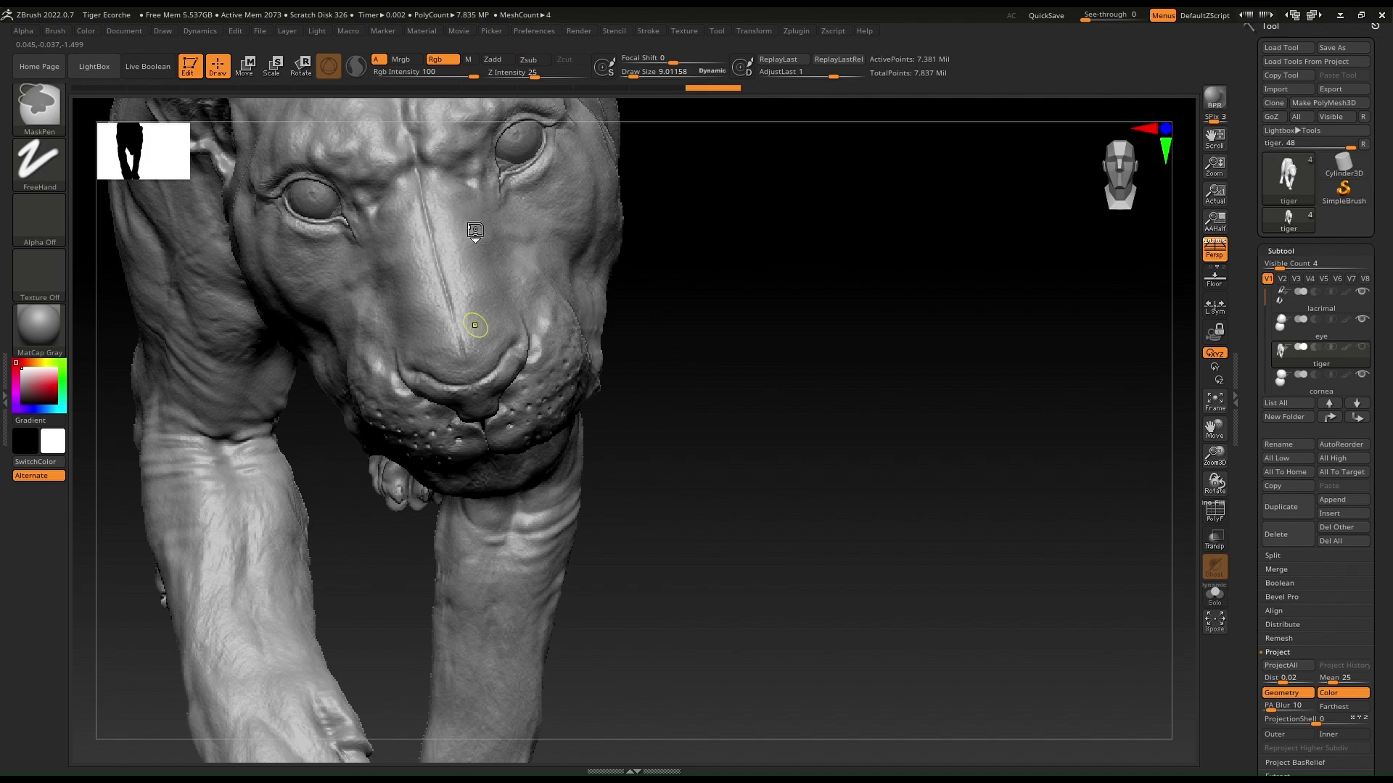
Carve a guide line around the muzzle, above the whisker pad and back towards the corner of the mouth
{"action": "mouse_move", "coordinate": [460, 221]}
{"action": "right_mouse_down"}
{"action": "mouse_move", "coordinate": [406, 279]}
{"action": "mouse_move", "coordinate": [378, 269]}
{"action": "mouse_move", "coordinate": [407, 262]}
{"action": "right_mouse_up"}
{"action": "key", "text": "ctrl"}
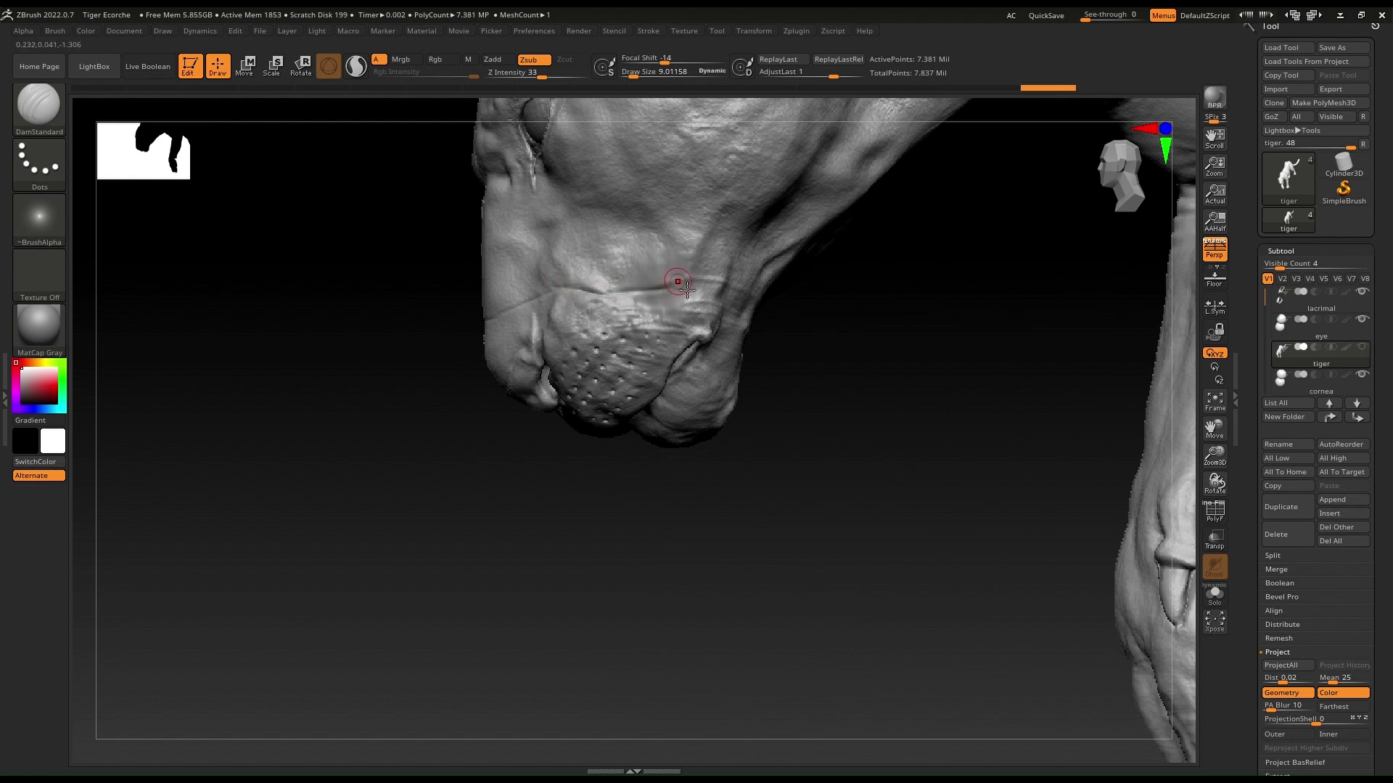
{"action": "left_click_drag", "start_coordinate": [699, 285], "coordinate": [741, 293]}
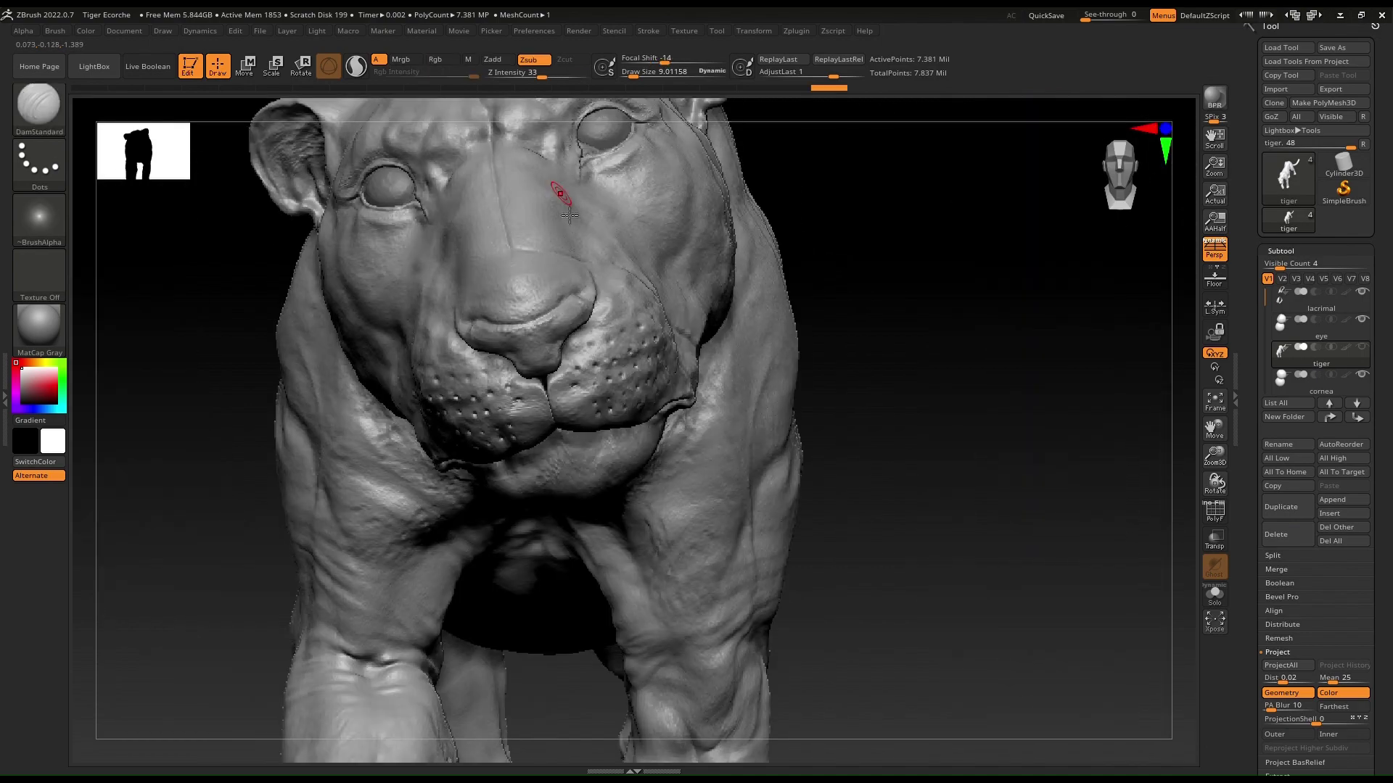
{"action": "right_click_drag", "start_coordinate": [570, 215], "coordinate": [559, 341]}
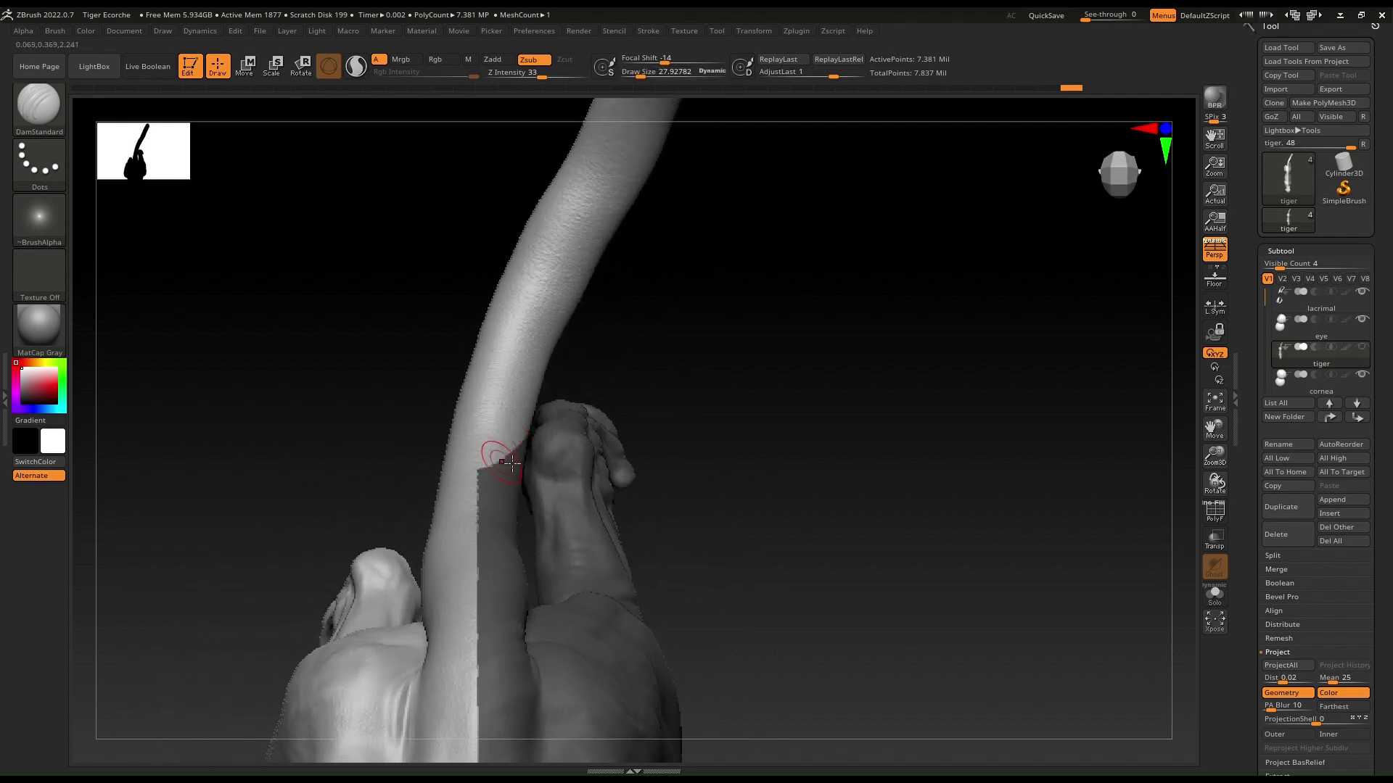
Paint a mask over the left half of the tail's upper side, from the existing mask edge towards the tip
{"action": "key", "text": "ctrl"}
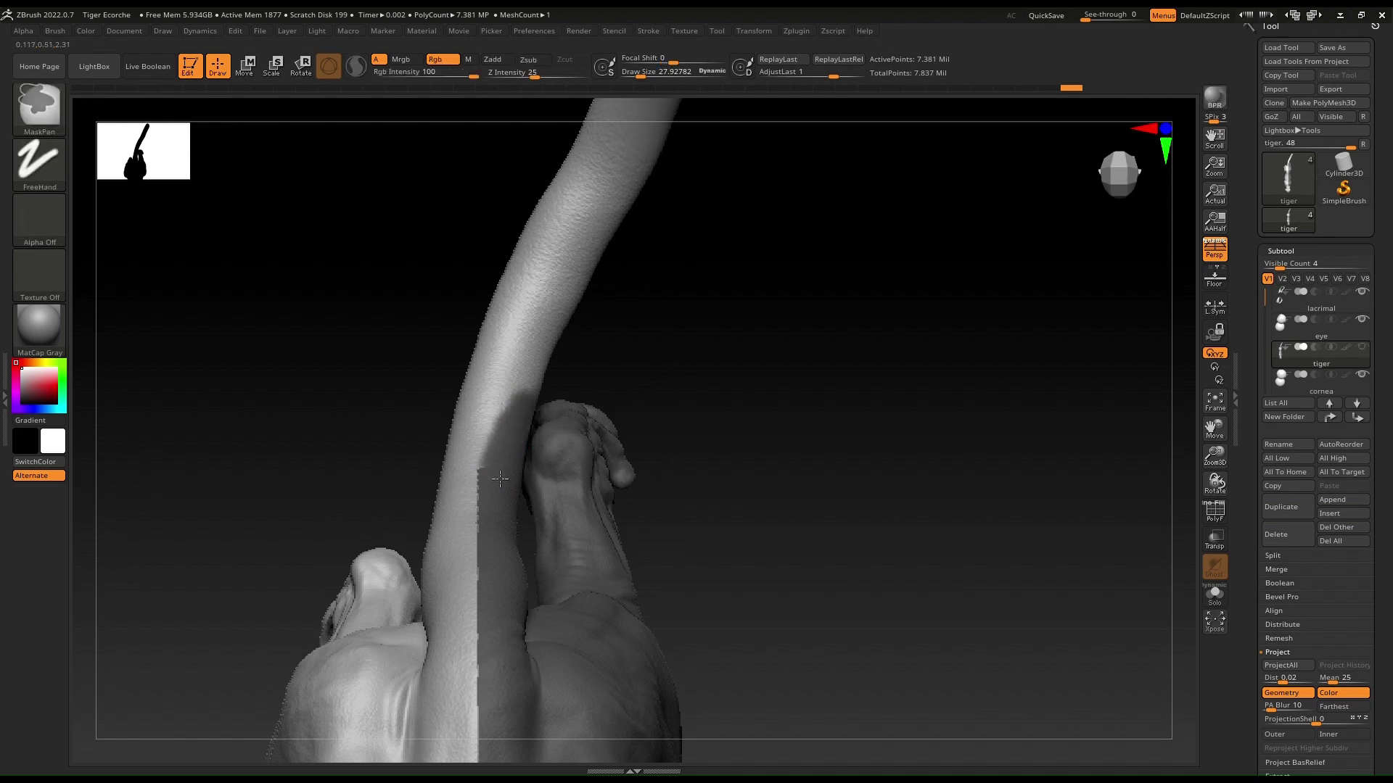
{"action": "mouse_move", "coordinate": [537, 392]}
{"action": "left_mouse_down", "text": "ctrl"}
{"action": "mouse_move", "coordinate": [613, 211]}
{"action": "mouse_move", "coordinate": [562, 290]}
{"action": "mouse_move", "coordinate": [631, 158]}
{"action": "mouse_move", "coordinate": [581, 239]}
{"action": "mouse_move", "coordinate": [605, 185]}
{"action": "left_mouse_up", "text": "ctrl"}
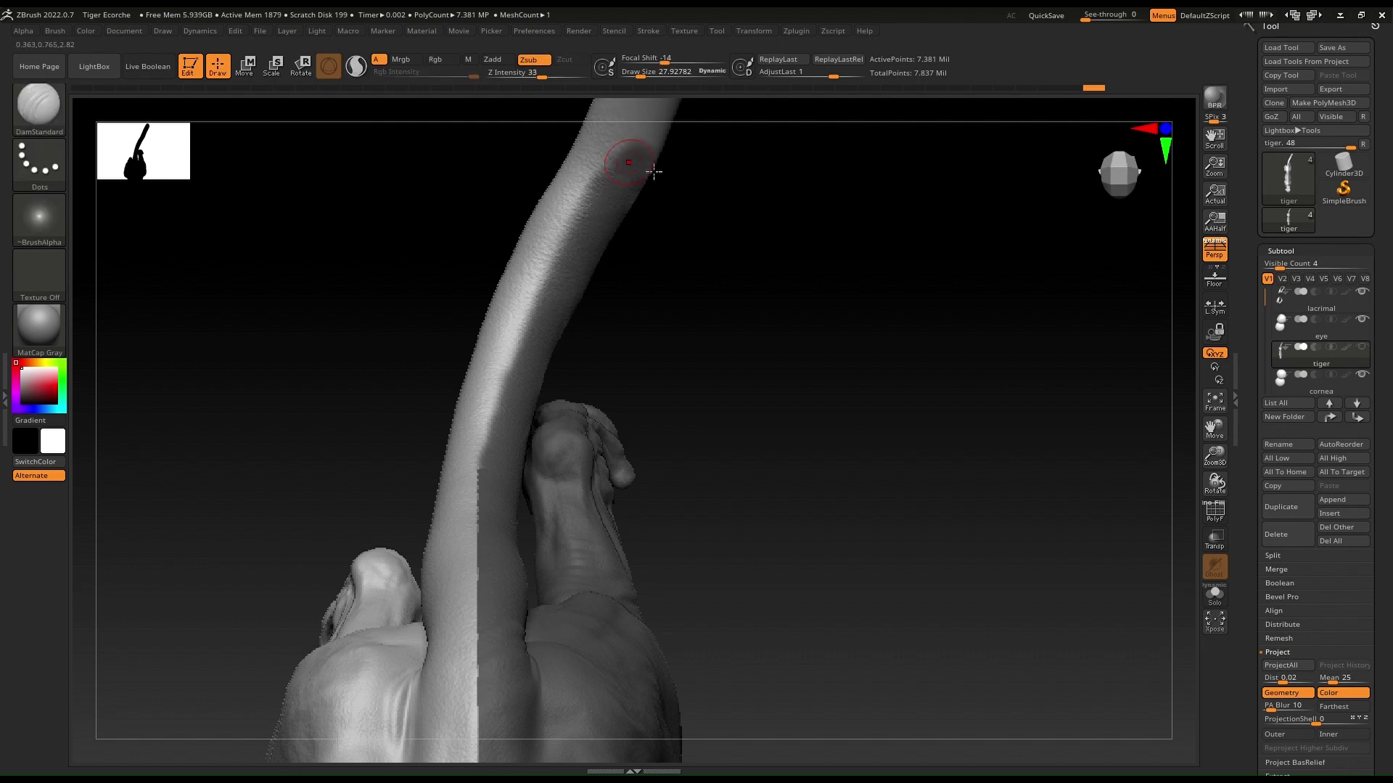
{"action": "mouse_move", "coordinate": [735, 165]}
{"action": "left_mouse_down"}
{"action": "mouse_move", "coordinate": [616, 333]}
{"action": "mouse_move", "coordinate": [507, 395]}
{"action": "mouse_move", "coordinate": [471, 349]}
{"action": "left_mouse_up"}
{"action": "right_click_drag", "start_coordinate": [471, 348], "coordinate": [462, 416], "text": "ctrl"}
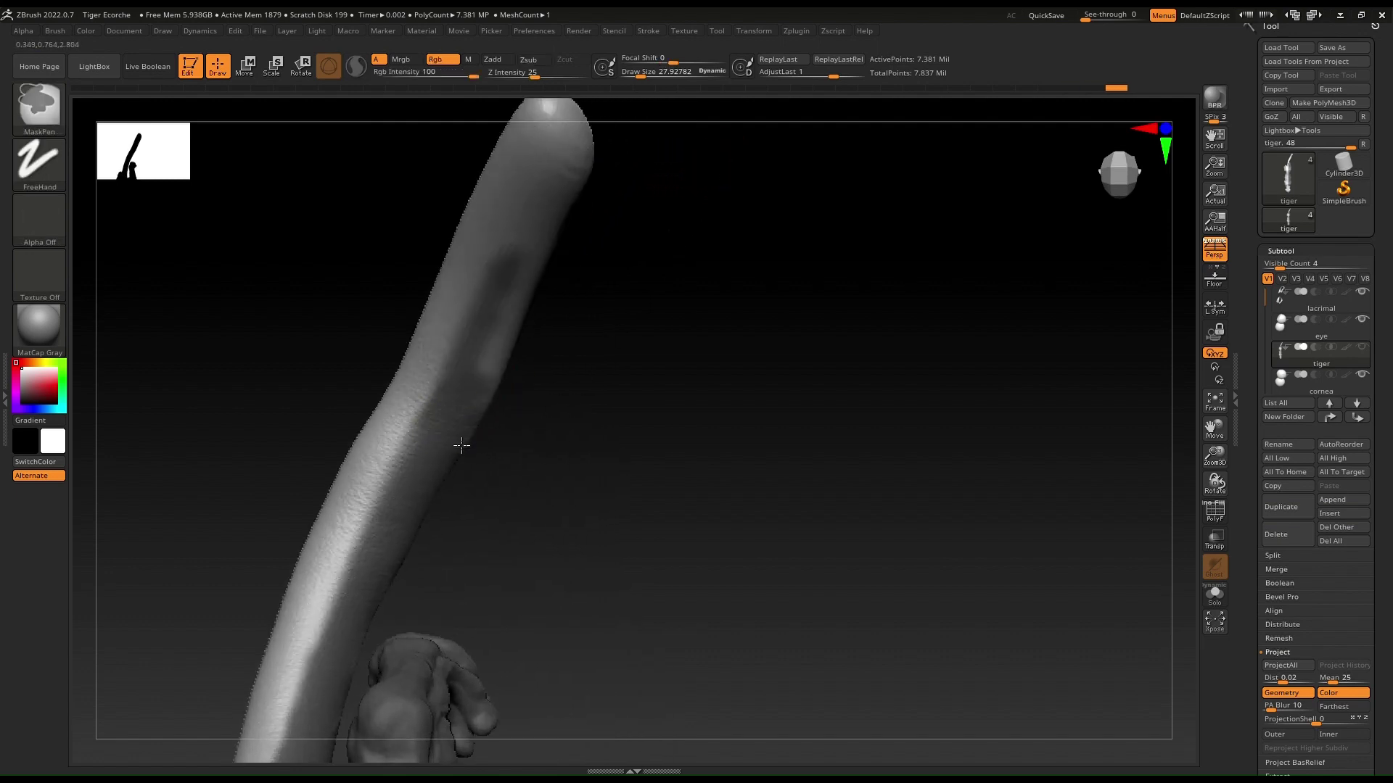
{"action": "left_click_drag", "start_coordinate": [522, 317], "coordinate": [520, 335], "text": "ctrl"}
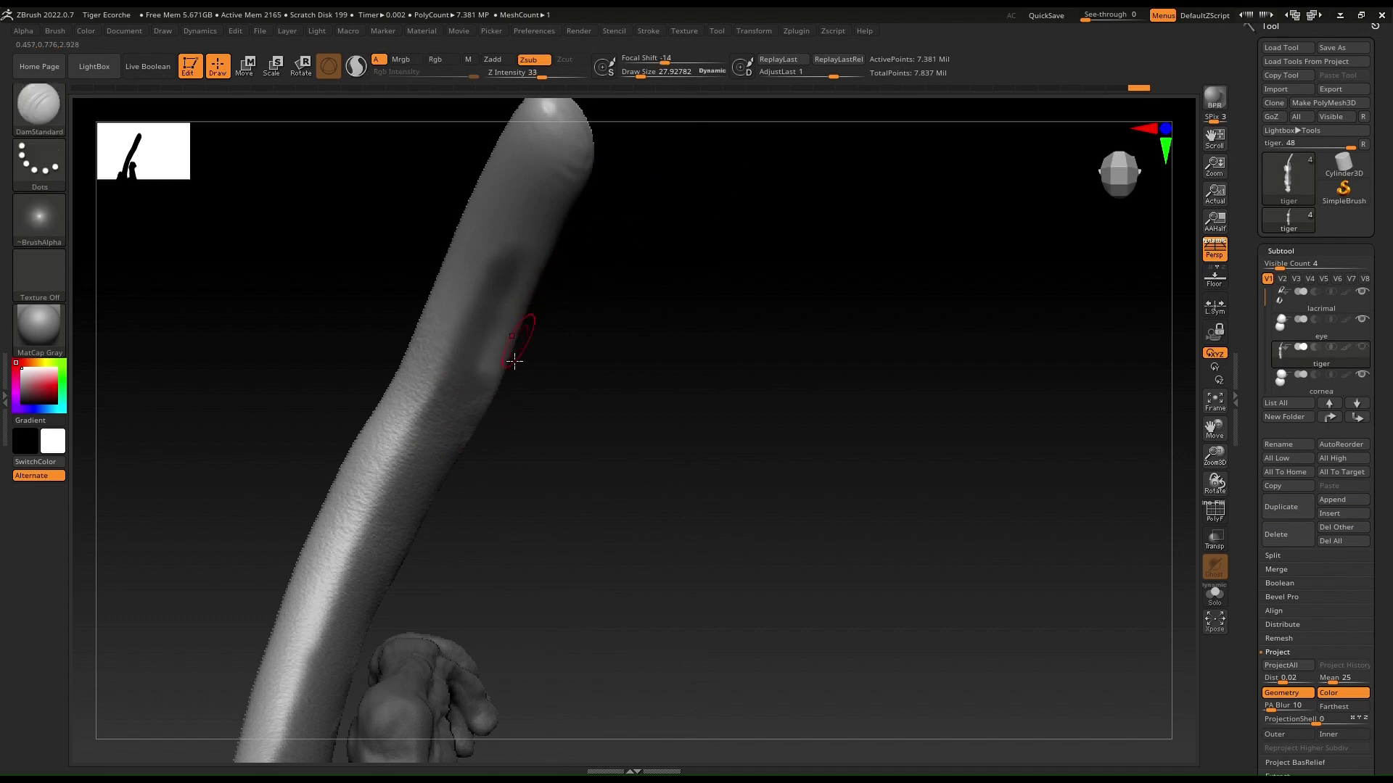
{"action": "key", "text": "ctrl"}
{"action": "mouse_move", "coordinate": [530, 272]}
{"action": "left_mouse_down", "text": "ctrl"}
{"action": "mouse_move", "coordinate": [525, 261]}
{"action": "mouse_move", "coordinate": [476, 433]}
{"action": "left_mouse_up", "text": "ctrl"}
{"action": "mouse_move", "coordinate": [552, 283]}
{"action": "left_mouse_down", "text": "ctrl"}
{"action": "mouse_move", "coordinate": [612, 137]}
{"action": "mouse_move", "coordinate": [542, 209]}
{"action": "left_mouse_up", "text": "ctrl"}
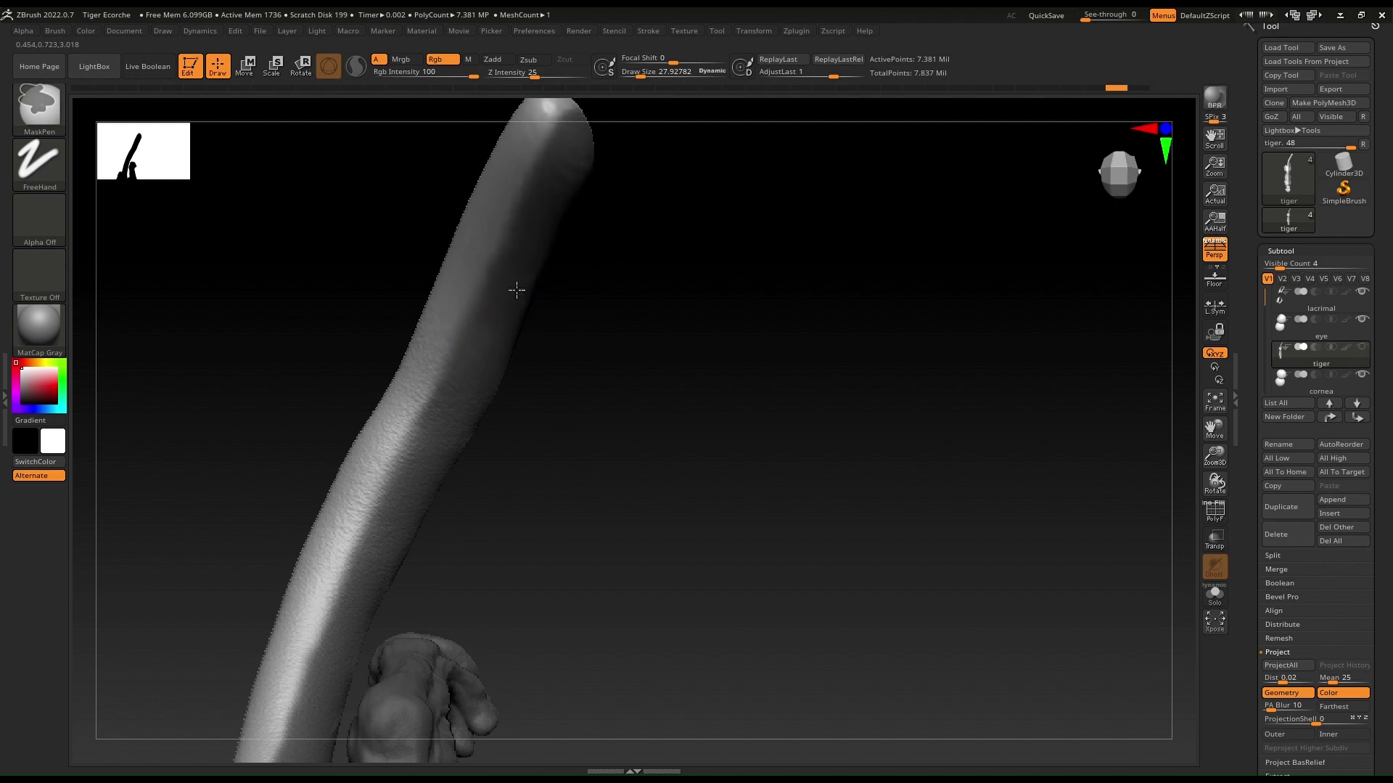
{"action": "mouse_move", "coordinate": [547, 351]}
{"action": "left_mouse_down"}
{"action": "mouse_move", "coordinate": [442, 354]}
{"action": "mouse_move", "coordinate": [488, 224]}
{"action": "left_mouse_up"}
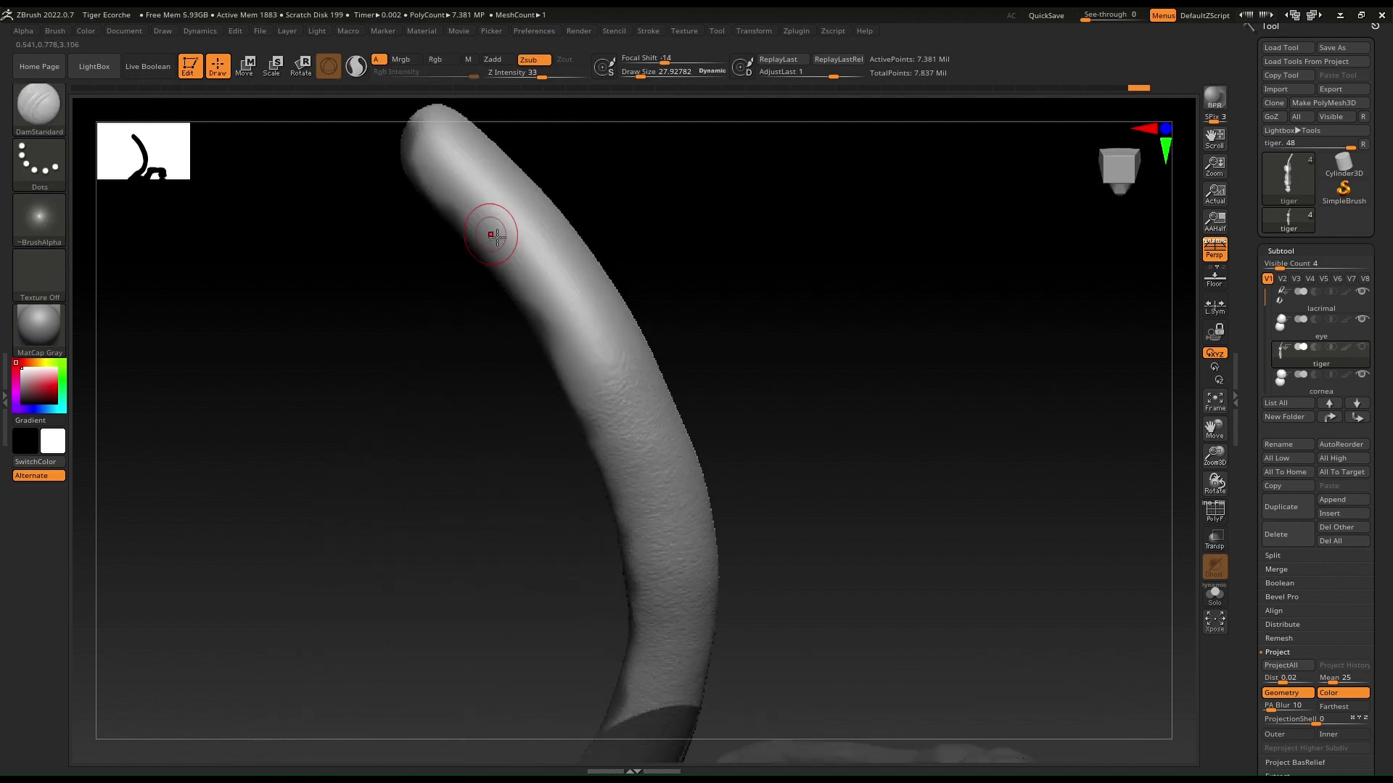
Mask the left half of the tail's underside, from the tip down to the already masked base
{"action": "key", "text": "ctrl"}
{"action": "mouse_move", "coordinate": [452, 148]}
{"action": "left_mouse_down", "text": "ctrl"}
{"action": "mouse_move", "coordinate": [443, 181]}
{"action": "mouse_move", "coordinate": [474, 227]}
{"action": "mouse_move", "coordinate": [480, 209]}
{"action": "left_mouse_up", "text": "ctrl"}
{"action": "mouse_move", "coordinate": [498, 171]}
{"action": "right_mouse_down"}
{"action": "mouse_move", "coordinate": [454, 292]}
{"action": "mouse_move", "coordinate": [487, 154]}
{"action": "right_mouse_up"}
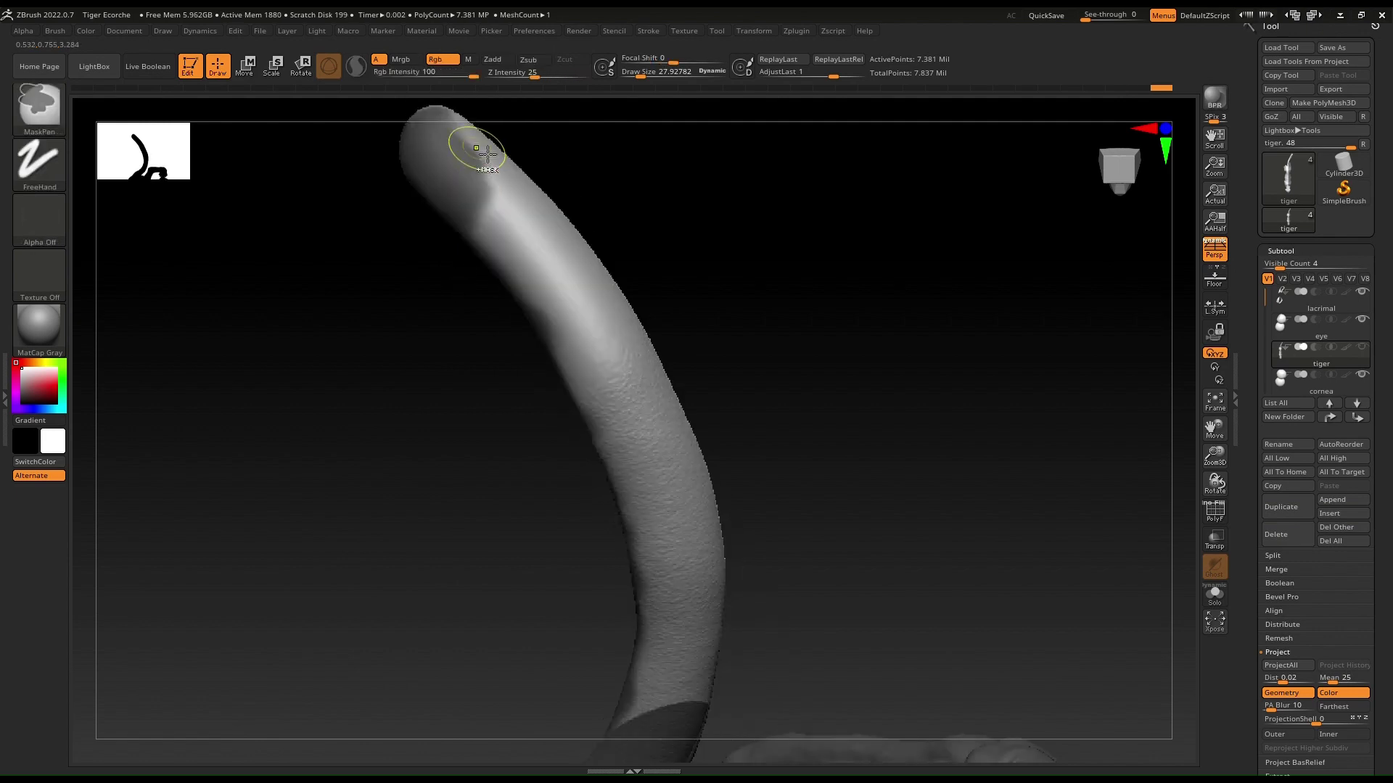
{"action": "left_click", "coordinate": [525, 185], "text": "ctrl"}
{"action": "mouse_move", "coordinate": [546, 231]}
{"action": "left_mouse_down", "text": "ctrl"}
{"action": "mouse_move", "coordinate": [473, 203]}
{"action": "mouse_move", "coordinate": [501, 255]}
{"action": "mouse_move", "coordinate": [523, 240]}
{"action": "mouse_move", "coordinate": [602, 414]}
{"action": "mouse_move", "coordinate": [554, 272]}
{"action": "mouse_move", "coordinate": [482, 159]}
{"action": "mouse_move", "coordinate": [624, 385]}
{"action": "mouse_move", "coordinate": [675, 498]}
{"action": "mouse_move", "coordinate": [605, 417]}
{"action": "mouse_move", "coordinate": [657, 484]}
{"action": "left_mouse_up", "text": "ctrl"}
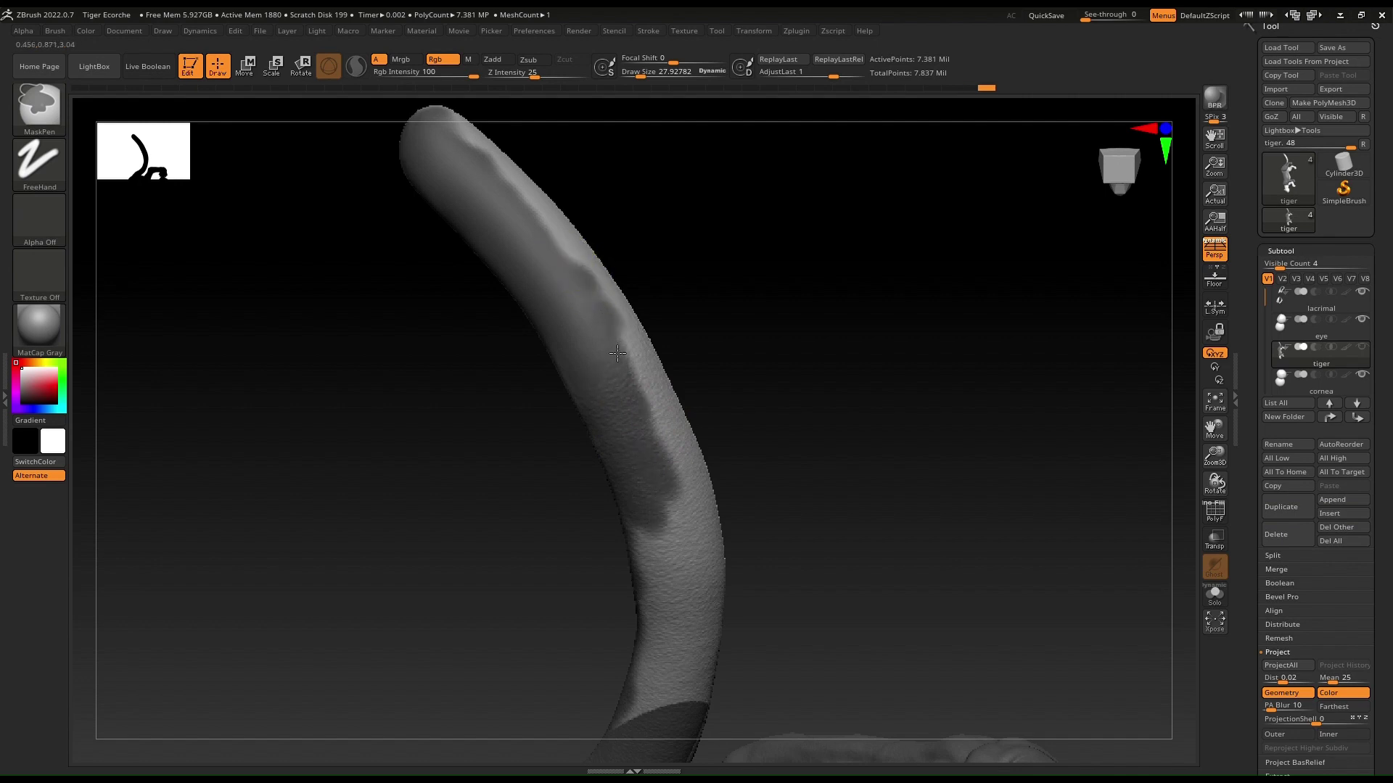
{"action": "left_click_drag", "start_coordinate": [664, 477], "coordinate": [655, 594], "text": "ctrl"}
{"action": "left_click_drag", "start_coordinate": [620, 746], "coordinate": [682, 646], "text": "ctrl"}
Clean up the mask edge along the centre of the tail's underside, filling gaps and unmasking the overshoot
{"action": "mouse_move", "coordinate": [706, 522]}
{"action": "right_mouse_down"}
{"action": "mouse_move", "coordinate": [662, 541]}
{"action": "mouse_move", "coordinate": [673, 563]}
{"action": "right_mouse_up"}
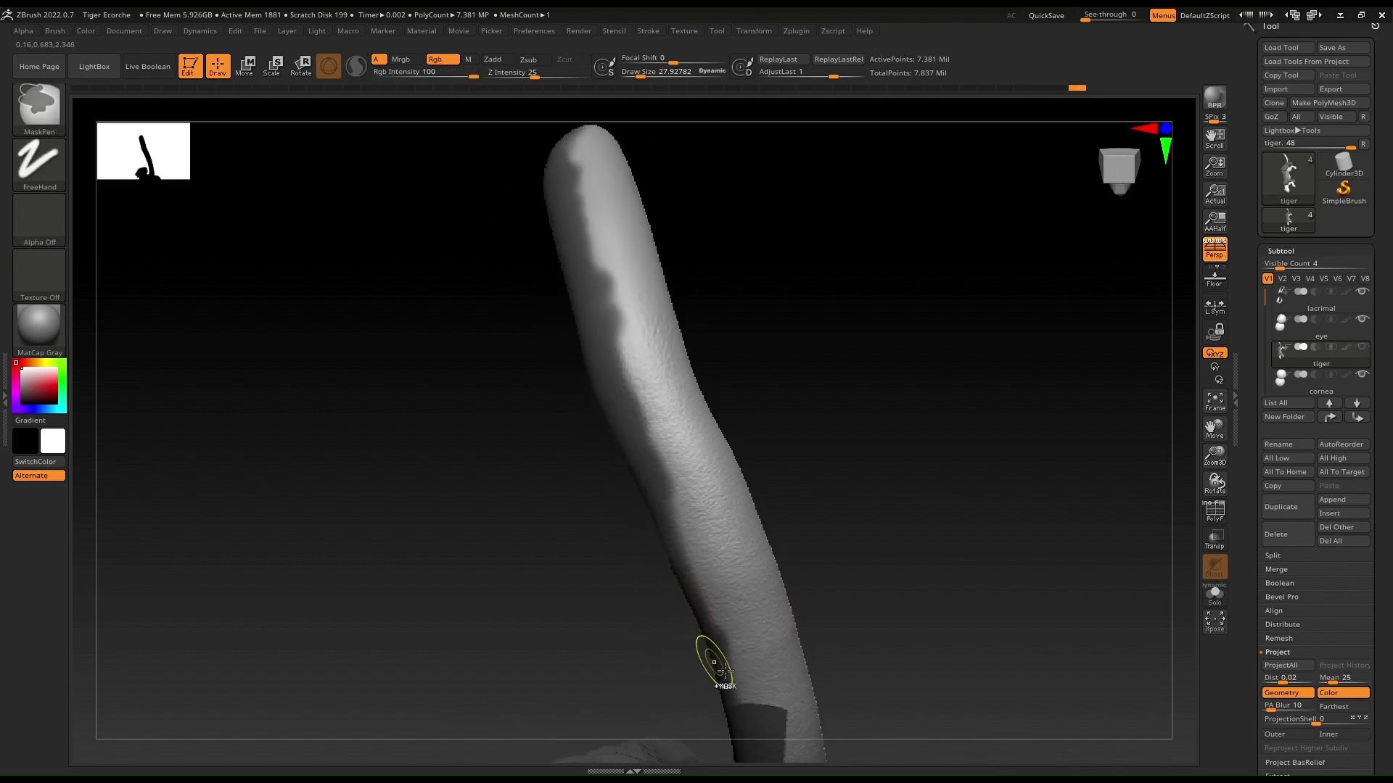
{"action": "mouse_move", "coordinate": [782, 713]}
{"action": "left_mouse_down", "text": "ctrl"}
{"action": "mouse_move", "coordinate": [714, 591]}
{"action": "mouse_move", "coordinate": [618, 310]}
{"action": "left_mouse_up", "text": "ctrl"}
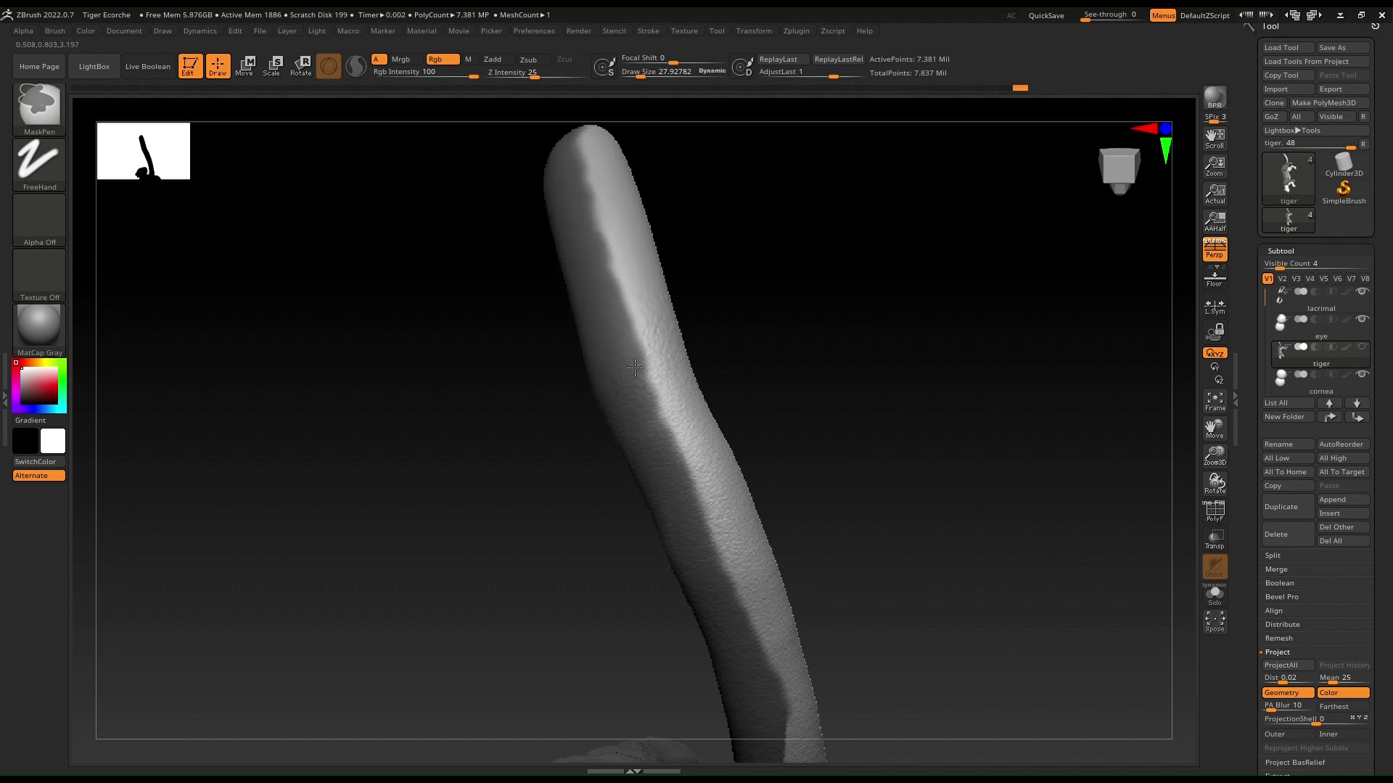
{"action": "left_click", "coordinate": [651, 432], "text": "ctrl"}
{"action": "left_click", "coordinate": [706, 513], "text": "ctrl"}
{"action": "mouse_move", "coordinate": [707, 513]}
{"action": "right_mouse_down", "text": "ctrl"}
{"action": "mouse_move", "coordinate": [469, 615]}
{"action": "mouse_move", "coordinate": [674, 568]}
{"action": "right_mouse_up", "text": "ctrl"}
{"action": "mouse_move", "coordinate": [752, 609]}
{"action": "right_mouse_down", "text": "ctrl"}
{"action": "mouse_move", "coordinate": [861, 476]}
{"action": "mouse_move", "coordinate": [796, 712]}
{"action": "mouse_move", "coordinate": [756, 629]}
{"action": "right_mouse_up", "text": "ctrl"}
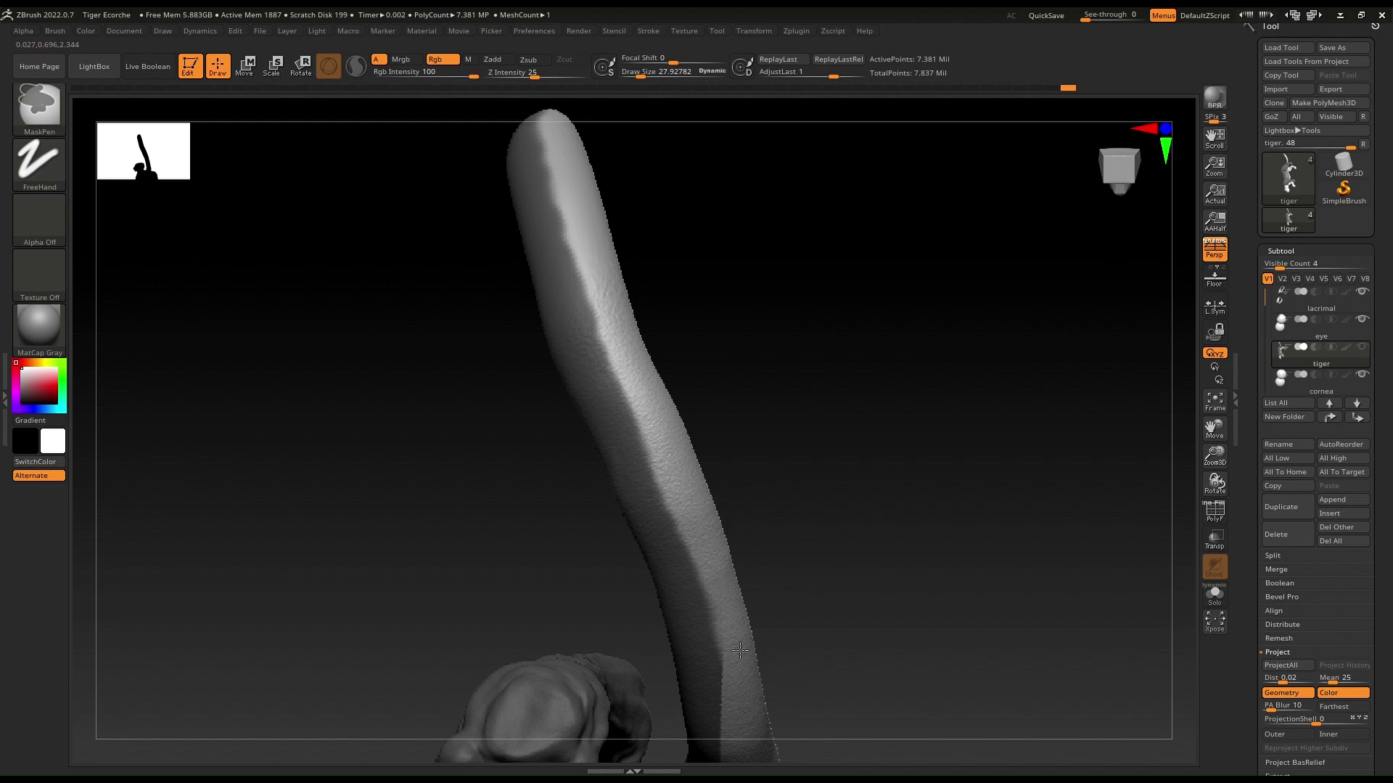
{"action": "left_click_drag", "start_coordinate": [739, 673], "coordinate": [696, 510], "text": "ctrl+alt"}
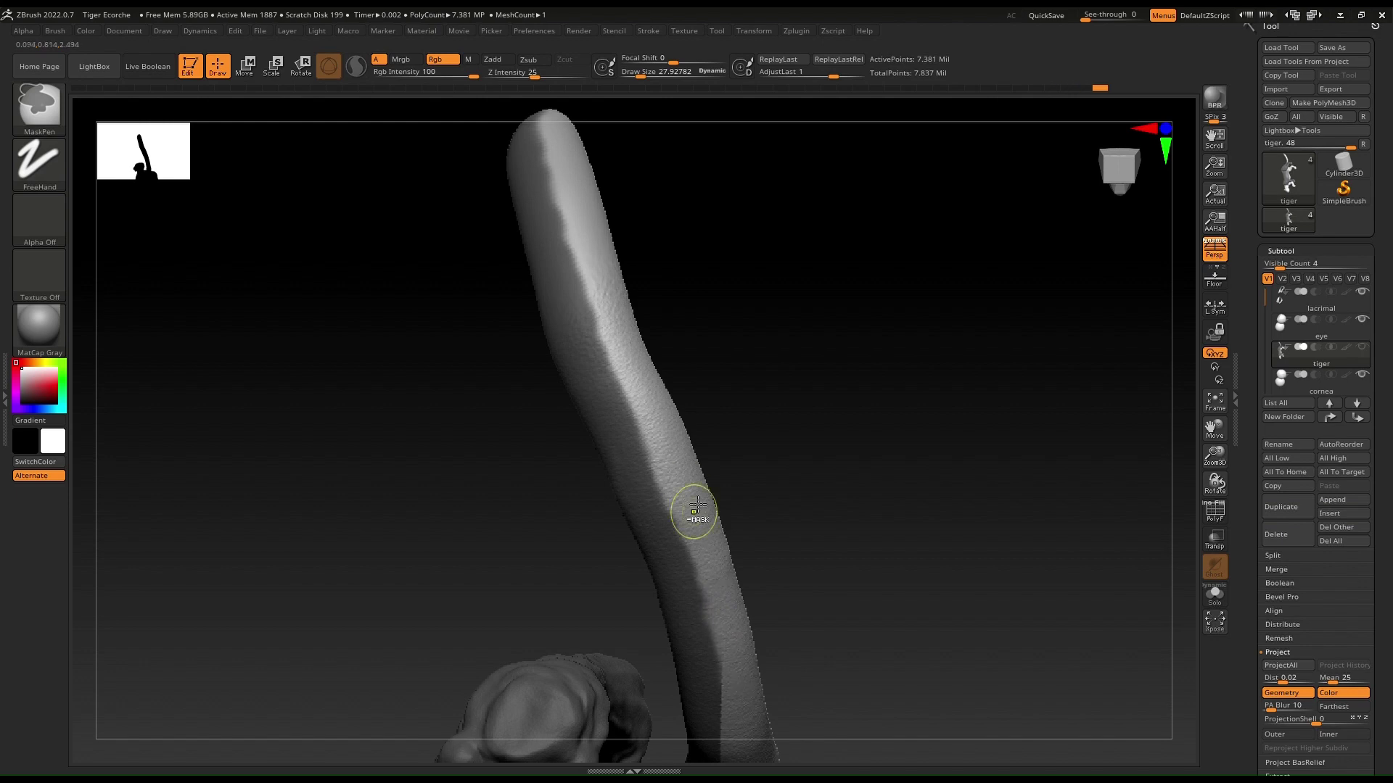
View the tiger from above and extend the mask over the left half of the neck with a rectangular selection
{"action": "mouse_move", "coordinate": [697, 510]}
{"action": "right_mouse_down", "text": "ctrl"}
{"action": "mouse_move", "coordinate": [712, 464]}
{"action": "mouse_move", "coordinate": [326, 646]}
{"action": "mouse_move", "coordinate": [647, 579]}
{"action": "right_mouse_up", "text": "ctrl"}
{"action": "mouse_move", "coordinate": [647, 578]}
{"action": "left_mouse_down"}
{"action": "mouse_move", "coordinate": [732, 310]}
{"action": "mouse_move", "coordinate": [696, 341]}
{"action": "mouse_move", "coordinate": [590, 372]}
{"action": "mouse_move", "coordinate": [637, 381]}
{"action": "mouse_move", "coordinate": [646, 401]}
{"action": "mouse_move", "coordinate": [663, 333]}
{"action": "mouse_move", "coordinate": [679, 351]}
{"action": "mouse_move", "coordinate": [663, 472]}
{"action": "mouse_move", "coordinate": [678, 445]}
{"action": "left_mouse_up"}
{"action": "key", "text": "ctrl"}
{"action": "left_click_drag", "start_coordinate": [758, 296], "coordinate": [660, 395]}
{"action": "left_click_drag", "start_coordinate": [749, 270], "coordinate": [579, 486], "text": "ctrl"}
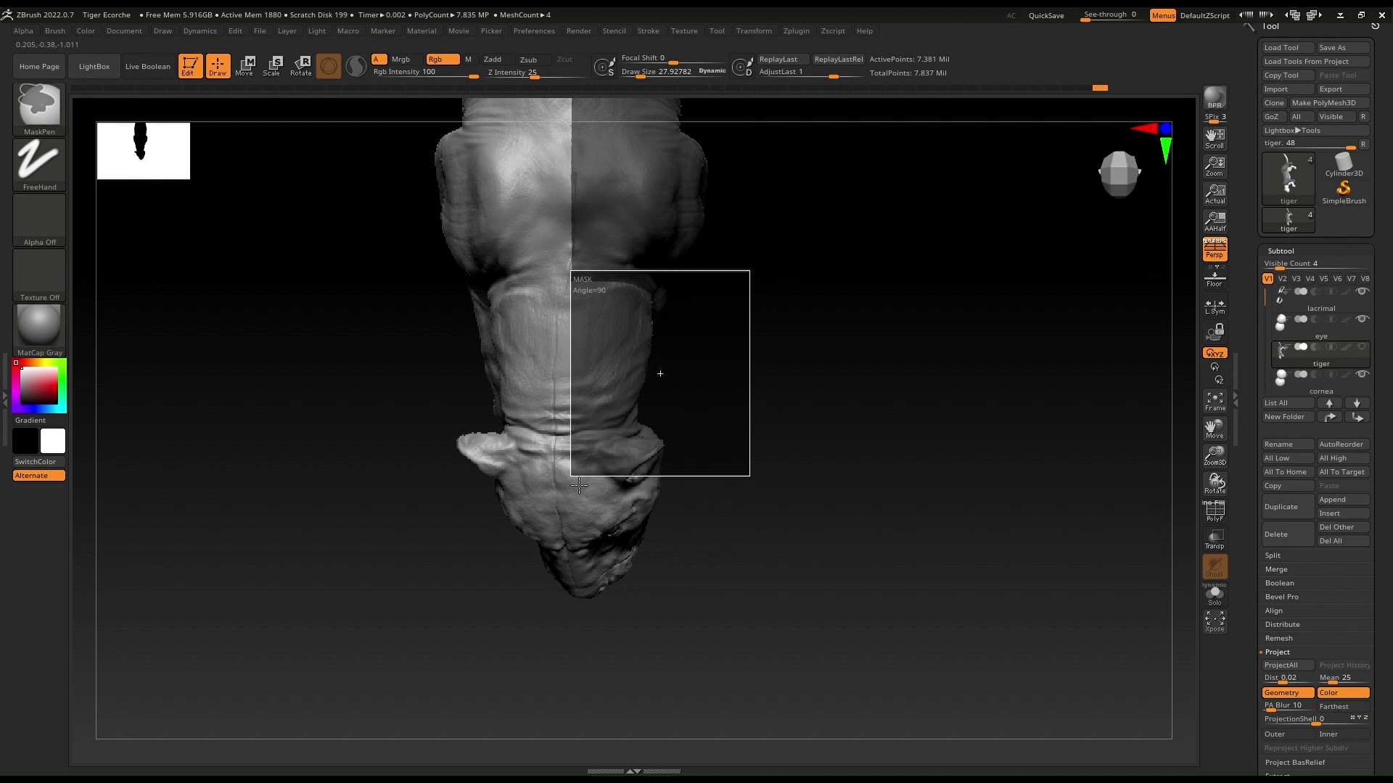
{"action": "left_click_drag", "start_coordinate": [599, 425], "coordinate": [600, 426], "text": "ctrl"}
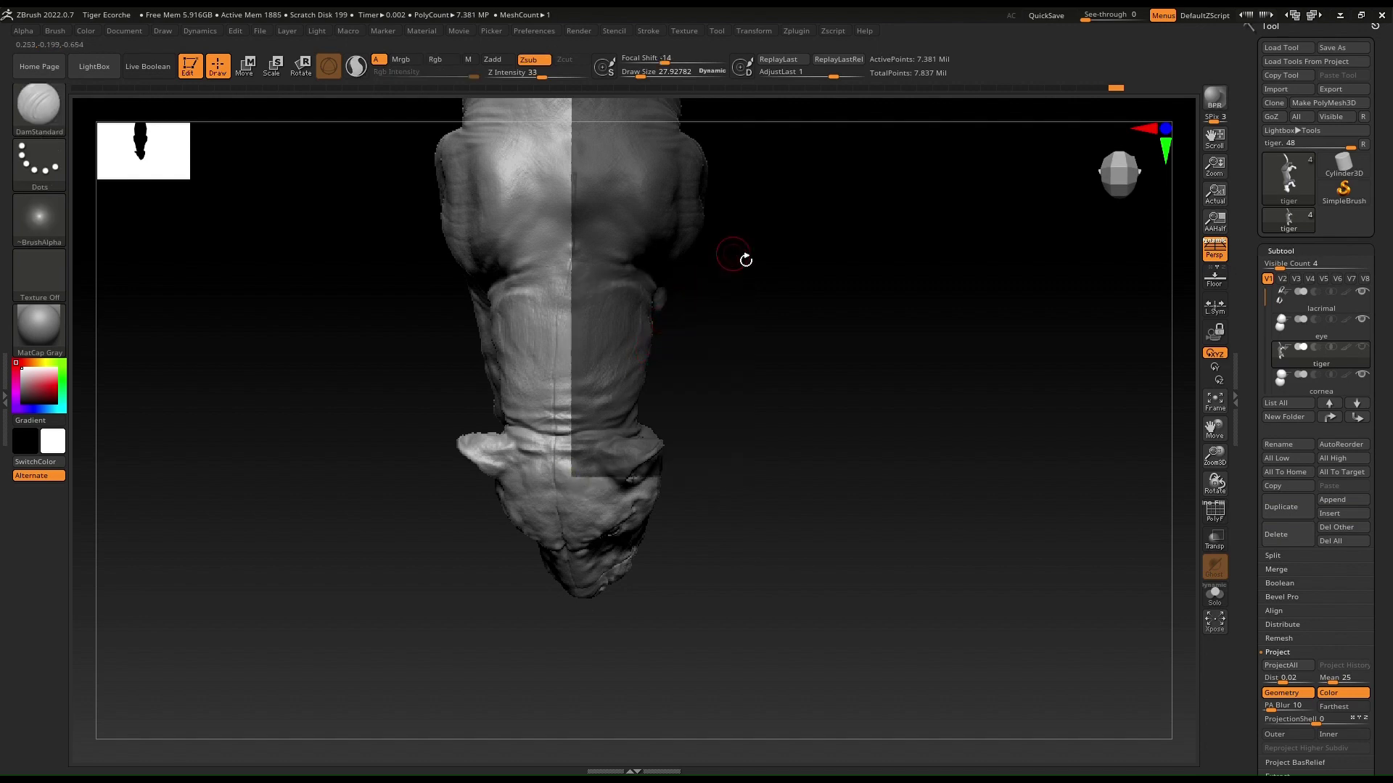
Switch the masking brush to MaskLasso and mask the left half of the neck and head up to the carved centre line
{"action": "left_click", "coordinate": [53, 107]}
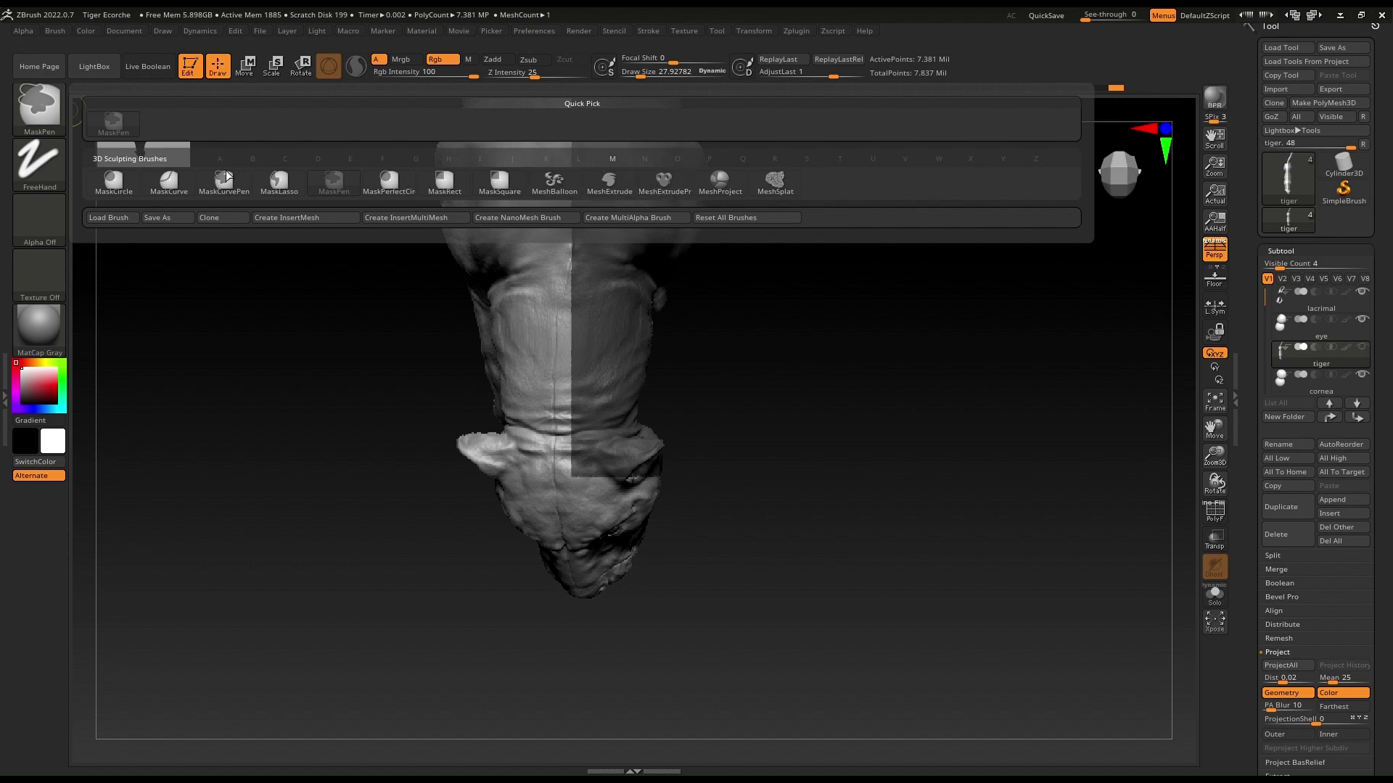
{"action": "left_click", "coordinate": [290, 191]}
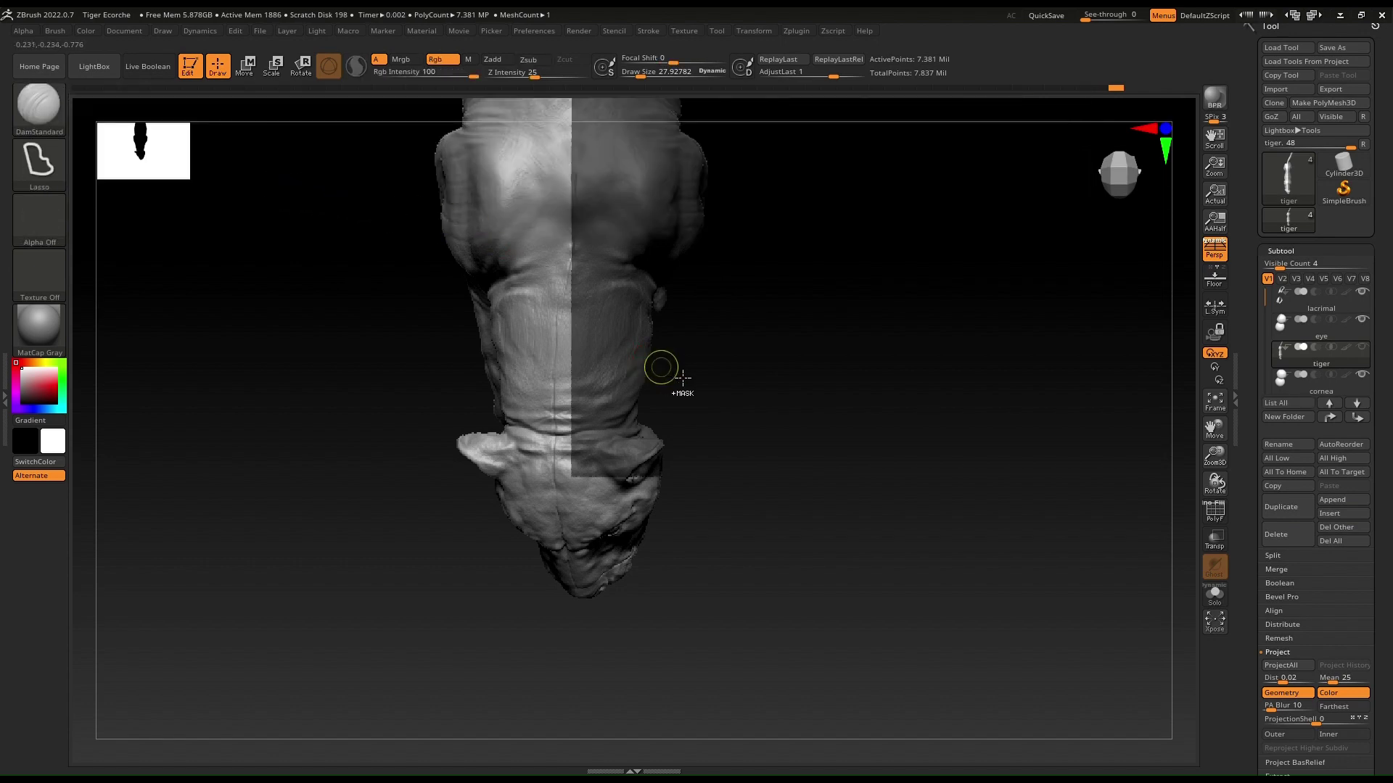
{"action": "mouse_move", "coordinate": [617, 265]}
{"action": "left_mouse_down"}
{"action": "mouse_move", "coordinate": [570, 316]}
{"action": "mouse_move", "coordinate": [557, 396]}
{"action": "mouse_move", "coordinate": [583, 586]}
{"action": "mouse_move", "coordinate": [675, 546]}
{"action": "mouse_move", "coordinate": [735, 436]}
{"action": "left_mouse_up"}
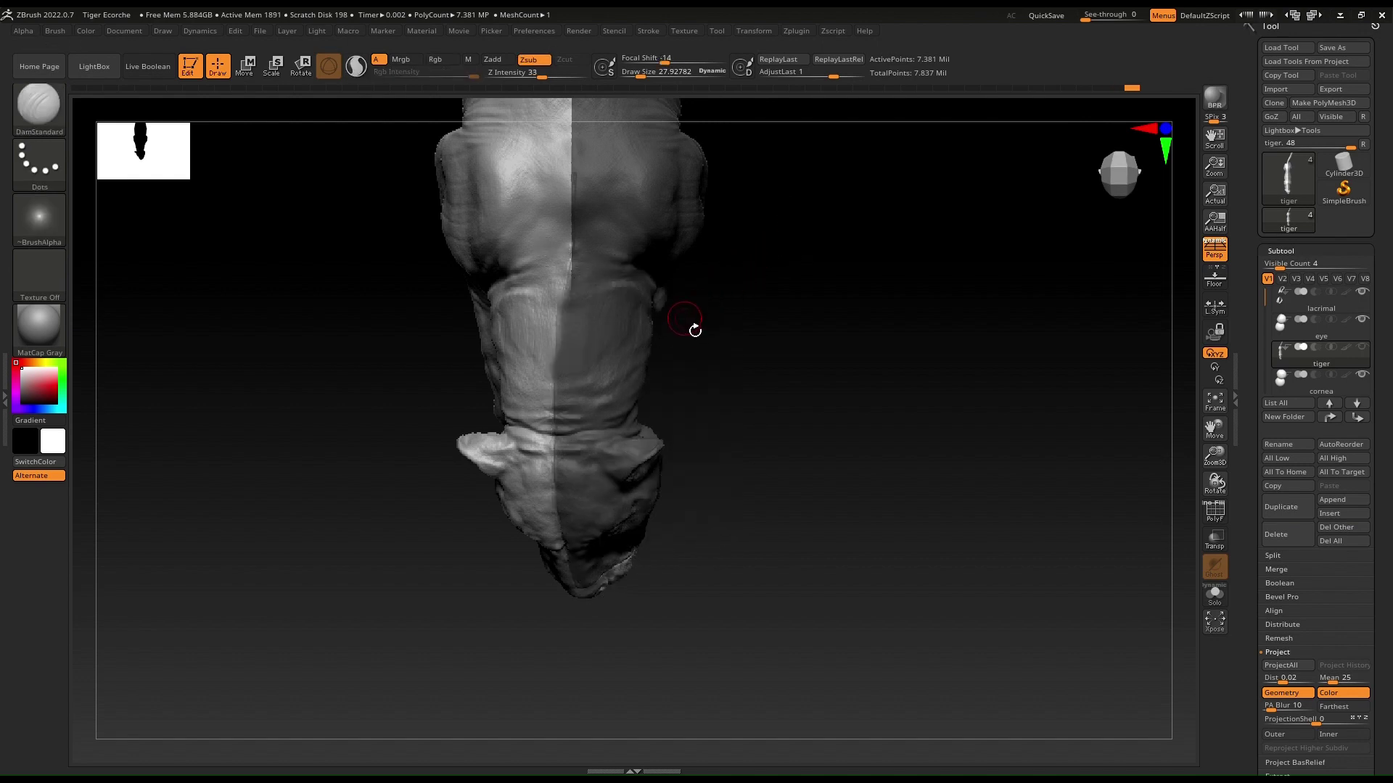
Switch the masking brush to MaskPen and unmask the right half of the throat along the centre line up to the chin
{"action": "mouse_move", "coordinate": [694, 327]}
{"action": "left_mouse_down"}
{"action": "mouse_move", "coordinate": [733, 240]}
{"action": "mouse_move", "coordinate": [659, 236]}
{"action": "mouse_move", "coordinate": [631, 348]}
{"action": "mouse_move", "coordinate": [643, 280]}
{"action": "mouse_move", "coordinate": [573, 455]}
{"action": "left_mouse_up"}
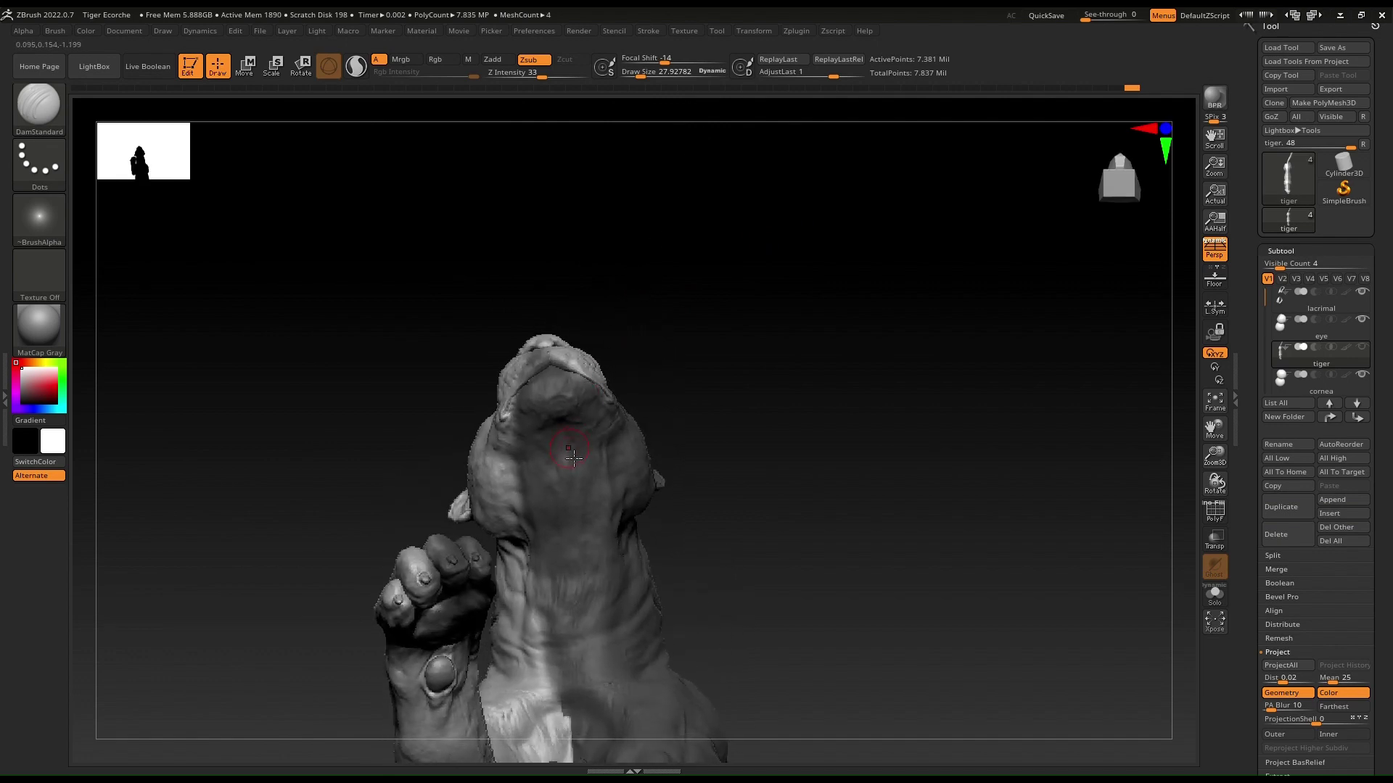
{"action": "left_click", "coordinate": [60, 116], "text": "ctrl"}
{"action": "left_click", "coordinate": [161, 128], "text": "ctrl"}
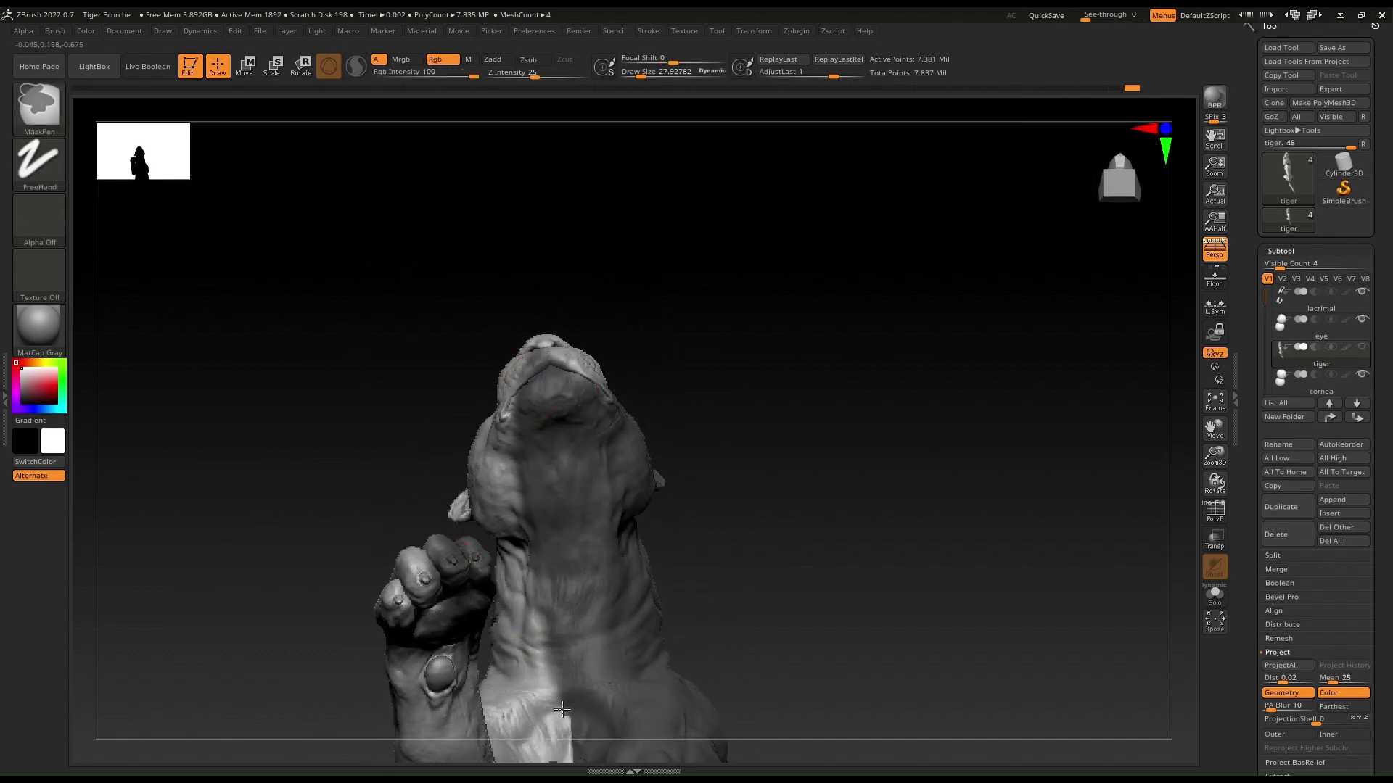
{"action": "left_click_drag", "start_coordinate": [562, 645], "coordinate": [556, 639], "text": "ctrl+alt"}
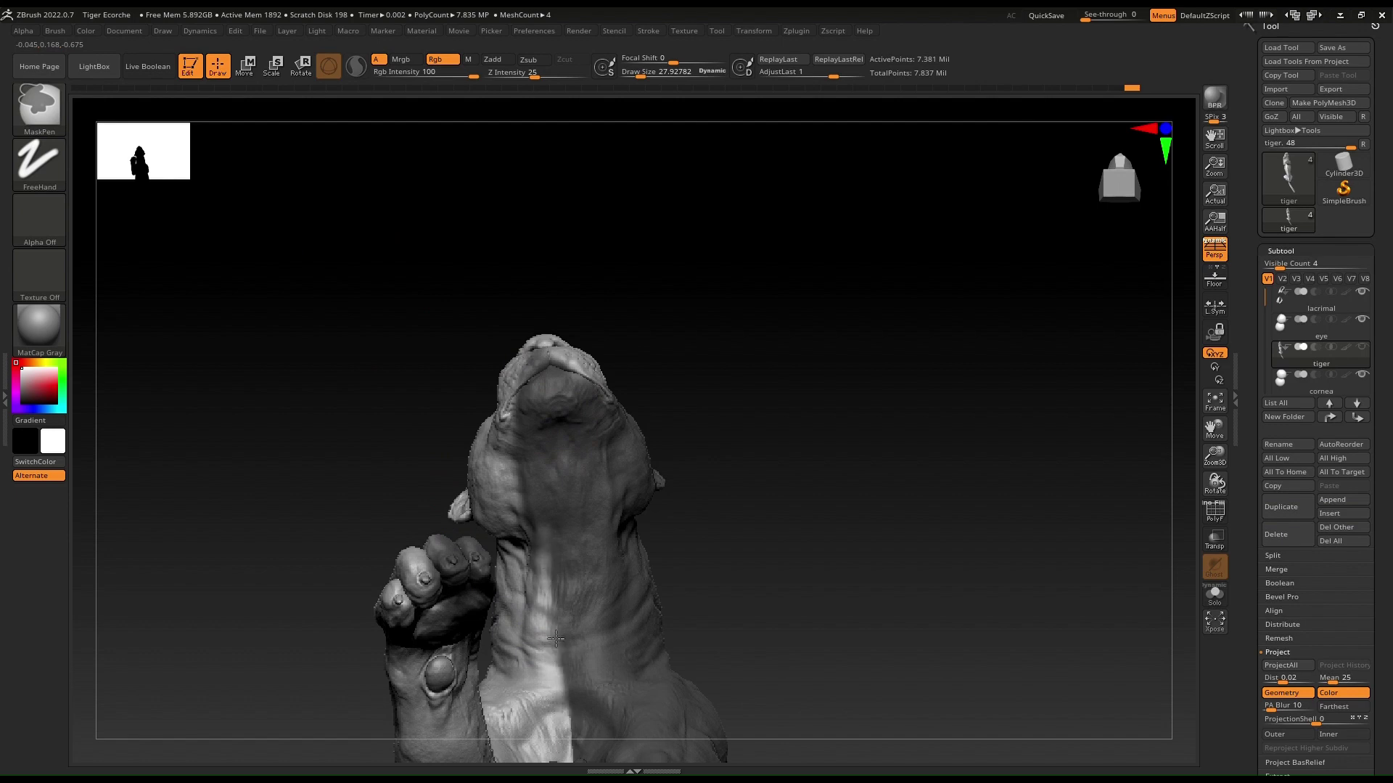
{"action": "mouse_move", "coordinate": [555, 497]}
{"action": "left_mouse_down", "text": "ctrl+alt"}
{"action": "mouse_move", "coordinate": [550, 366]}
{"action": "mouse_move", "coordinate": [526, 416]}
{"action": "left_mouse_up", "text": "ctrl+alt"}
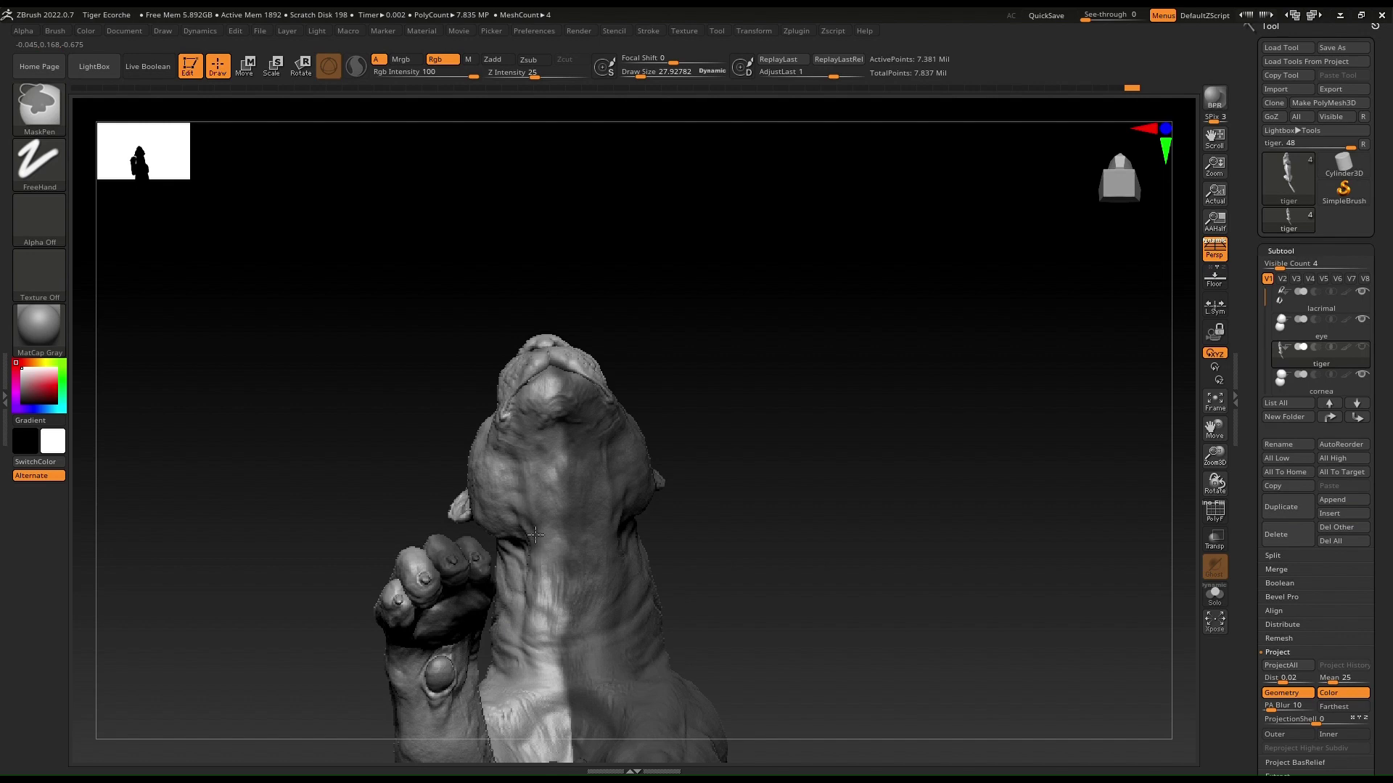
Unmask the whole muzzle and chin, including the whisker pad on the masked side of the face
{"action": "right_click_drag", "start_coordinate": [563, 398], "coordinate": [602, 631]}
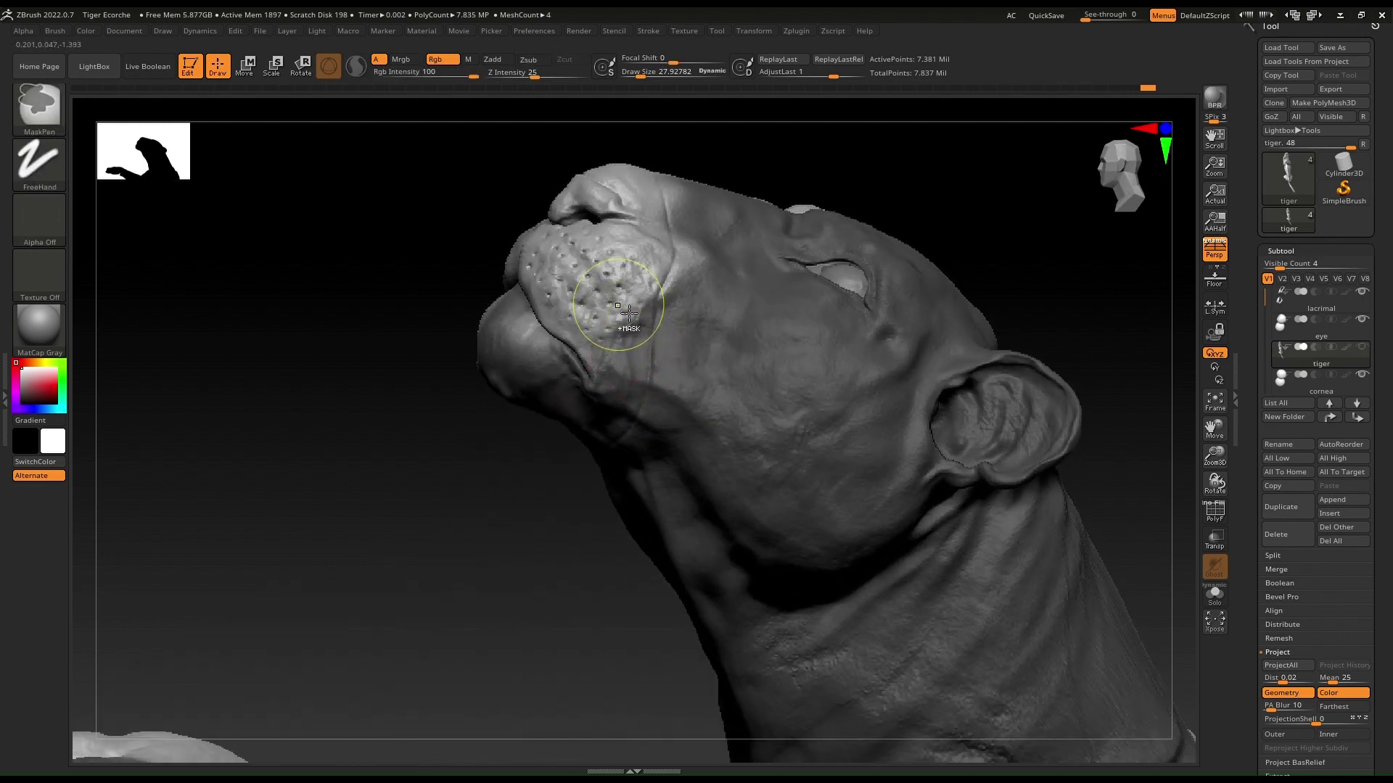
{"action": "mouse_move", "coordinate": [609, 357]}
{"action": "left_mouse_down"}
{"action": "mouse_move", "coordinate": [621, 392]}
{"action": "mouse_move", "coordinate": [544, 366]}
{"action": "mouse_move", "coordinate": [512, 337]}
{"action": "mouse_move", "coordinate": [555, 254]}
{"action": "left_mouse_up"}
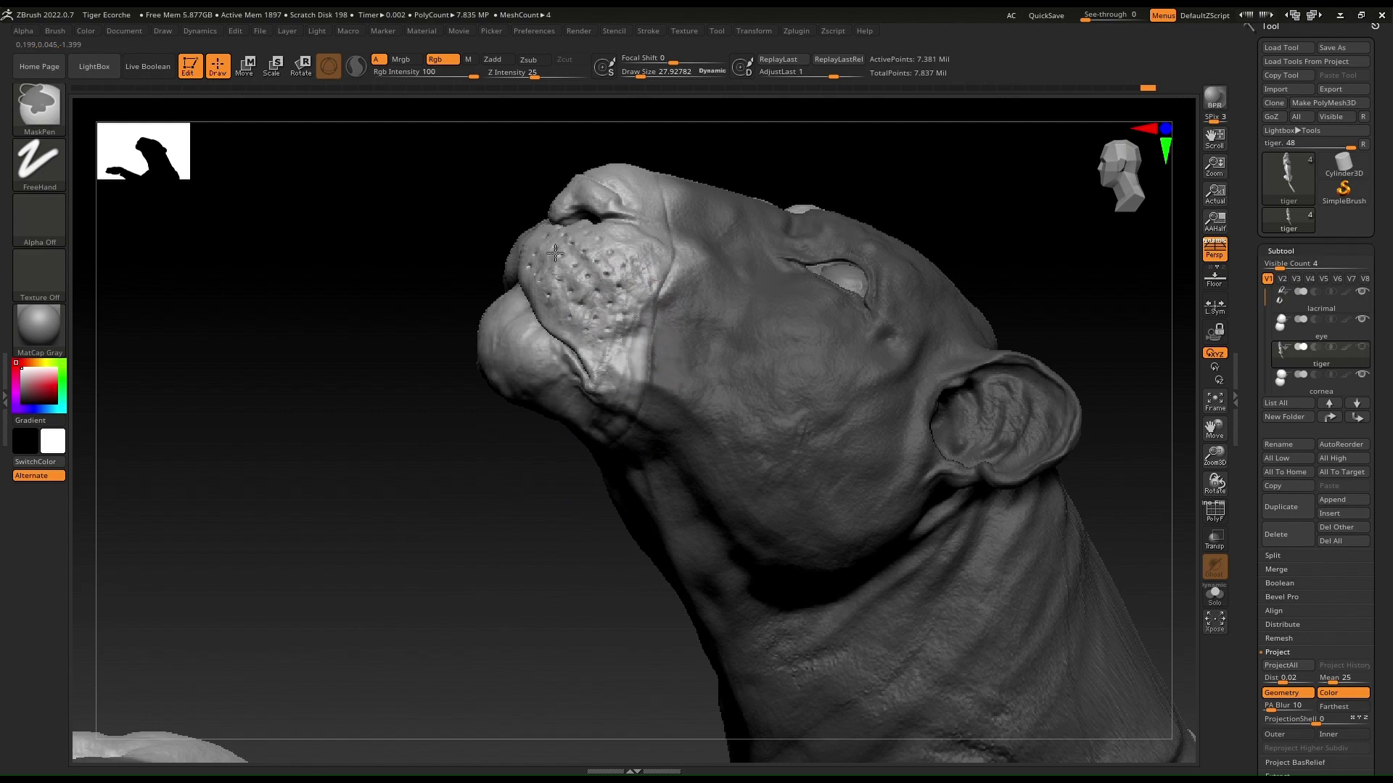
{"action": "mouse_move", "coordinate": [563, 325]}
{"action": "right_mouse_down"}
{"action": "mouse_move", "coordinate": [644, 239]}
{"action": "mouse_move", "coordinate": [639, 181]}
{"action": "mouse_move", "coordinate": [580, 239]}
{"action": "right_mouse_up"}
{"action": "mouse_move", "coordinate": [551, 312]}
{"action": "left_mouse_down", "text": "ctrl+alt"}
{"action": "mouse_move", "coordinate": [537, 351]}
{"action": "mouse_move", "coordinate": [578, 389]}
{"action": "mouse_move", "coordinate": [555, 457]}
{"action": "mouse_move", "coordinate": [581, 435]}
{"action": "mouse_move", "coordinate": [533, 573]}
{"action": "mouse_move", "coordinate": [550, 712]}
{"action": "mouse_move", "coordinate": [529, 531]}
{"action": "left_mouse_up", "text": "ctrl+alt"}
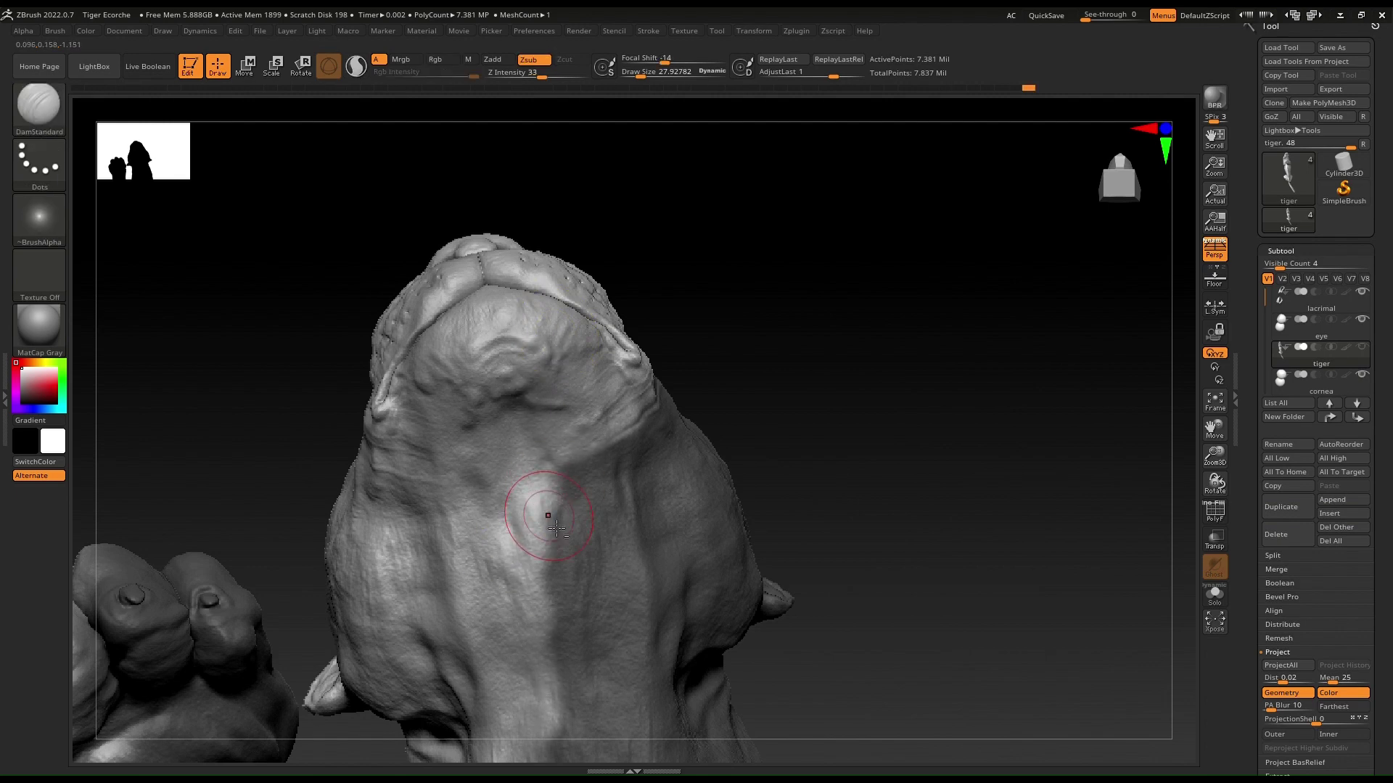
Unmask the raised right front paw and lower foreleg with a rectangular selection
{"action": "mouse_move", "coordinate": [505, 603]}
{"action": "right_mouse_down", "text": "alt"}
{"action": "mouse_move", "coordinate": [506, 407]}
{"action": "mouse_move", "coordinate": [545, 293]}
{"action": "mouse_move", "coordinate": [303, 439]}
{"action": "mouse_move", "coordinate": [419, 314]}
{"action": "mouse_move", "coordinate": [428, 338]}
{"action": "mouse_move", "coordinate": [289, 529]}
{"action": "mouse_move", "coordinate": [348, 312]}
{"action": "mouse_move", "coordinate": [357, 369]}
{"action": "right_mouse_up", "text": "alt"}
{"action": "mouse_move", "coordinate": [237, 274]}
{"action": "right_mouse_down"}
{"action": "mouse_move", "coordinate": [425, 345]}
{"action": "mouse_move", "coordinate": [193, 295]}
{"action": "right_mouse_up"}
{"action": "key", "text": "ctrl"}
{"action": "mouse_move", "coordinate": [114, 280]}
{"action": "left_mouse_down", "text": "ctrl+alt"}
{"action": "mouse_move", "coordinate": [419, 517]}
{"action": "mouse_move", "coordinate": [453, 579]}
{"action": "left_mouse_up", "text": "ctrl+alt"}
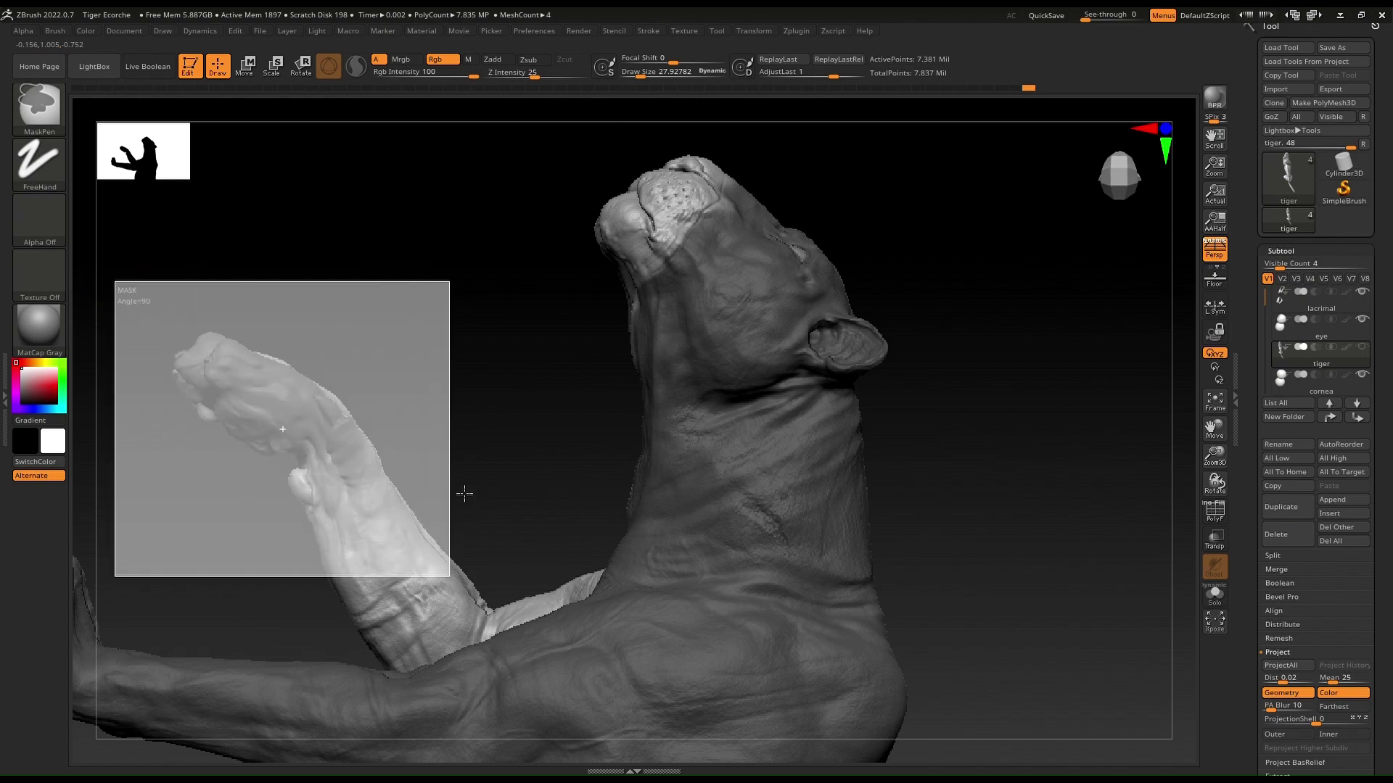
{"action": "mouse_move", "coordinate": [447, 351]}
{"action": "right_mouse_down"}
{"action": "mouse_move", "coordinate": [516, 466]}
{"action": "mouse_move", "coordinate": [608, 362]}
{"action": "mouse_move", "coordinate": [621, 389]}
{"action": "mouse_move", "coordinate": [827, 398]}
{"action": "mouse_move", "coordinate": [648, 414]}
{"action": "right_mouse_up"}
{"action": "key", "text": "ctrl"}
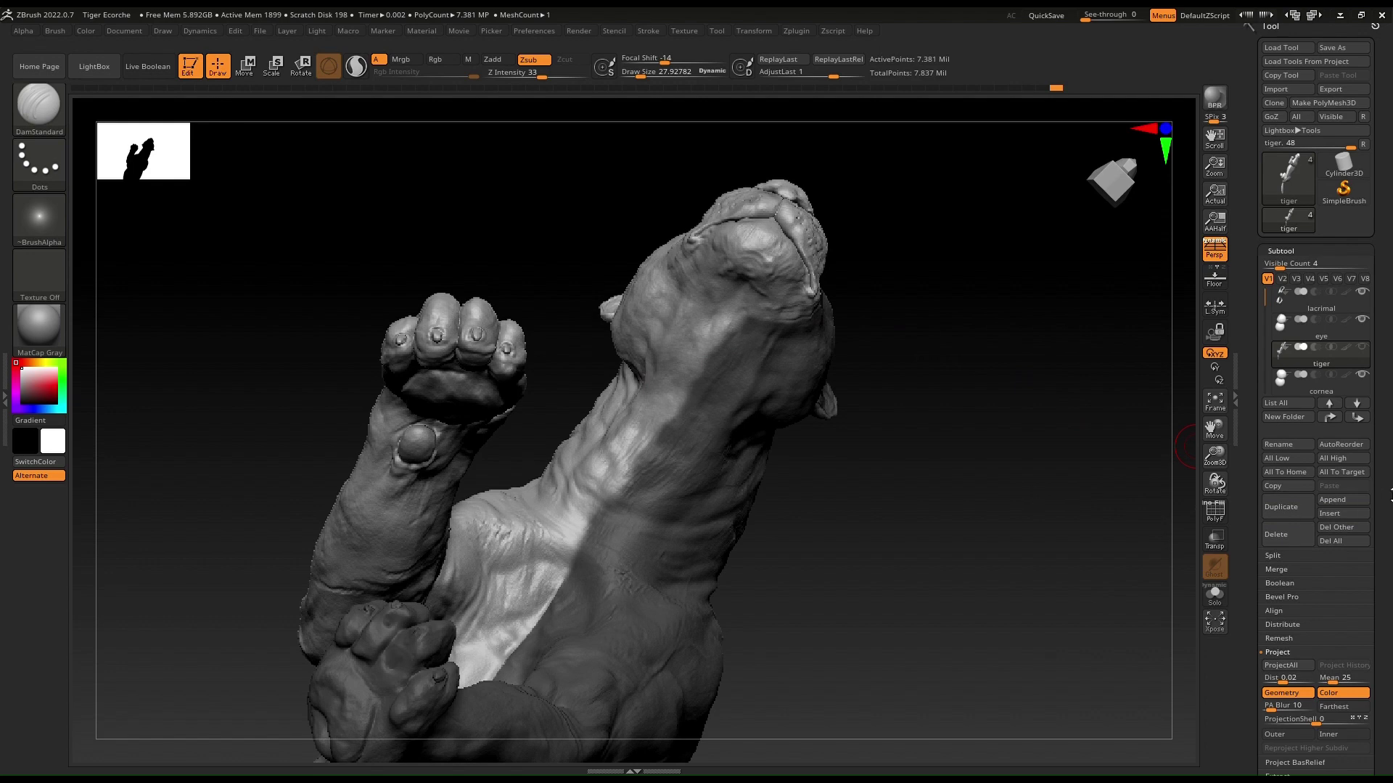
Sharpen the mask to harden its soft edges
{"action": "scroll", "coordinate": [1326, 539], "scroll_direction": "down", "scroll_amount": 10}
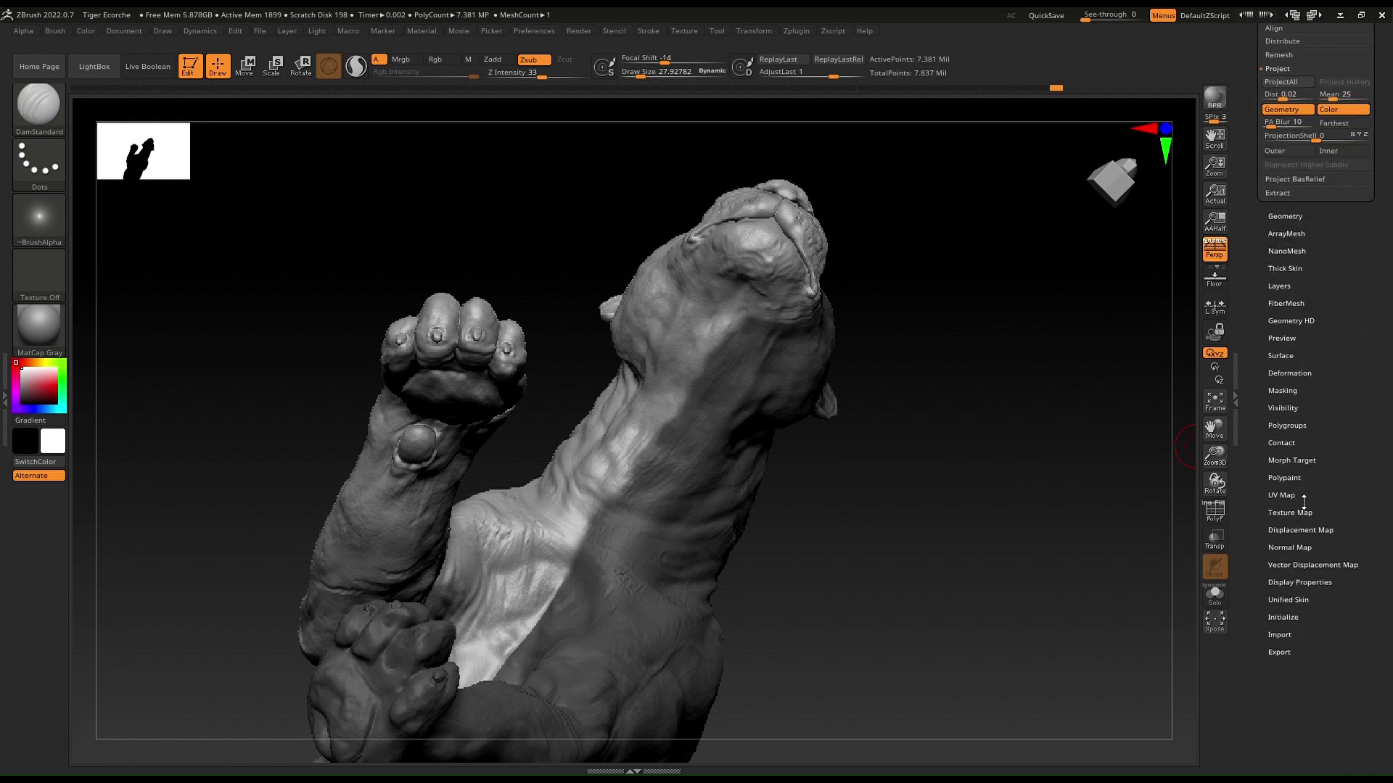
{"action": "left_click", "coordinate": [1298, 393]}
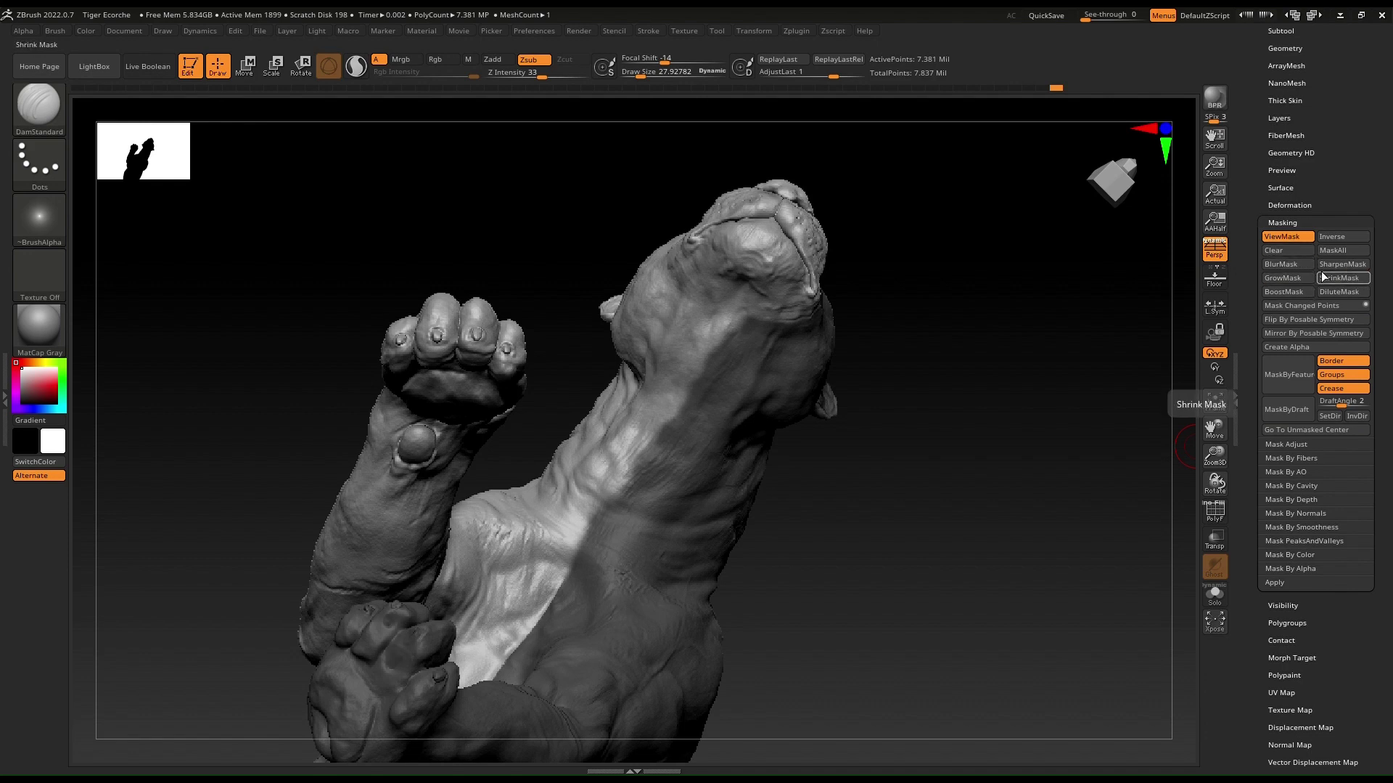
{"action": "left_click", "coordinate": [1342, 266]}
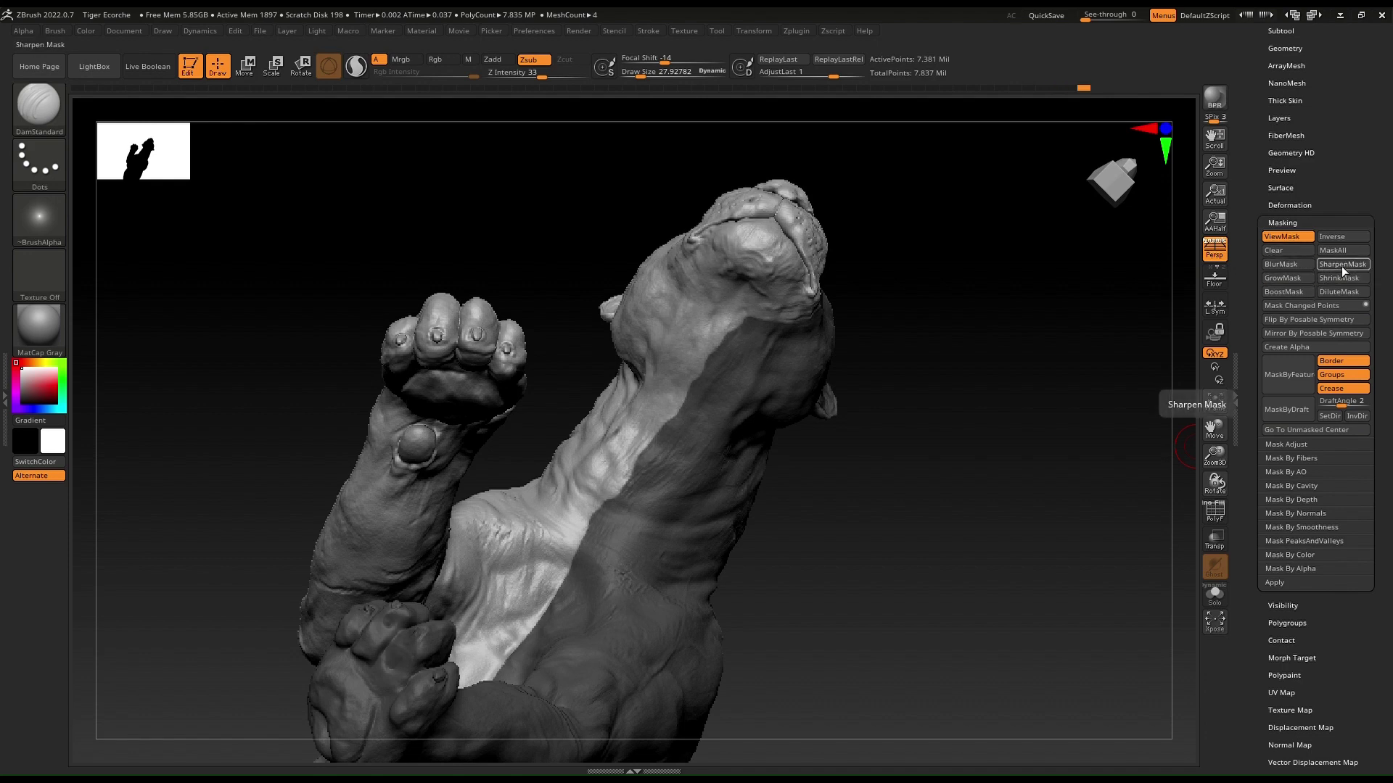
Reduce the brush size to about 9 and mask the stray unmasked spot at the upper edge of the left muzzle
{"action": "mouse_move", "coordinate": [463, 326]}
{"action": "right_mouse_down"}
{"action": "mouse_move", "coordinate": [553, 498]}
{"action": "mouse_move", "coordinate": [449, 300]}
{"action": "mouse_move", "coordinate": [581, 196]}
{"action": "mouse_move", "coordinate": [193, 463]}
{"action": "mouse_move", "coordinate": [486, 324]}
{"action": "right_mouse_up"}
{"action": "right_click_drag", "start_coordinate": [575, 240], "coordinate": [554, 380], "text": "alt"}
{"action": "right_click_drag", "start_coordinate": [578, 283], "coordinate": [673, 295], "text": "alt"}
{"action": "mouse_move", "coordinate": [614, 411]}
{"action": "right_mouse_down"}
{"action": "mouse_move", "coordinate": [638, 209]}
{"action": "mouse_move", "coordinate": [793, 413]}
{"action": "mouse_move", "coordinate": [703, 392]}
{"action": "mouse_move", "coordinate": [936, 324]}
{"action": "mouse_move", "coordinate": [907, 336]}
{"action": "right_mouse_up"}
{"action": "right_click_drag", "start_coordinate": [682, 401], "coordinate": [411, 389], "text": "alt"}
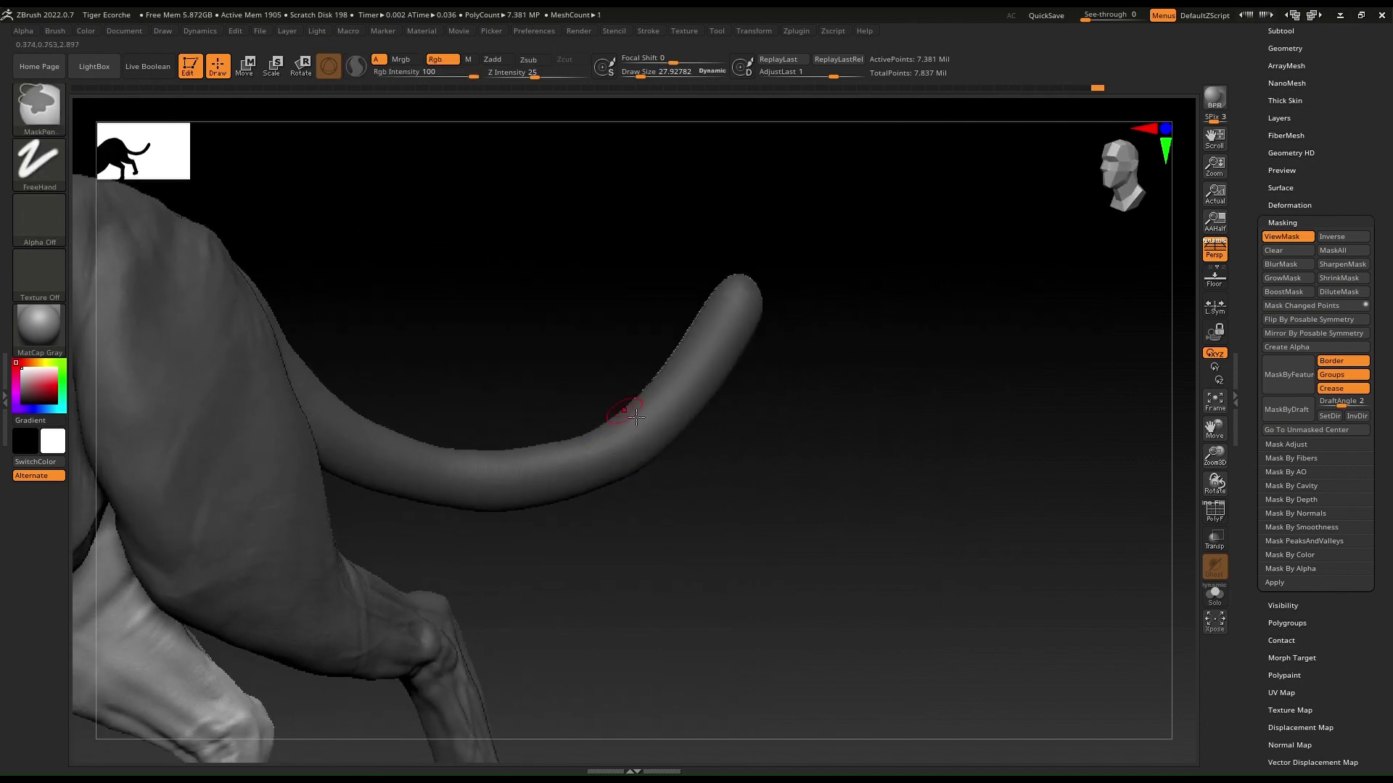
{"action": "mouse_move", "coordinate": [636, 417]}
{"action": "right_mouse_down", "text": "ctrl"}
{"action": "mouse_move", "coordinate": [447, 448]}
{"action": "mouse_move", "coordinate": [668, 317]}
{"action": "mouse_move", "coordinate": [655, 305]}
{"action": "right_mouse_up", "text": "ctrl"}
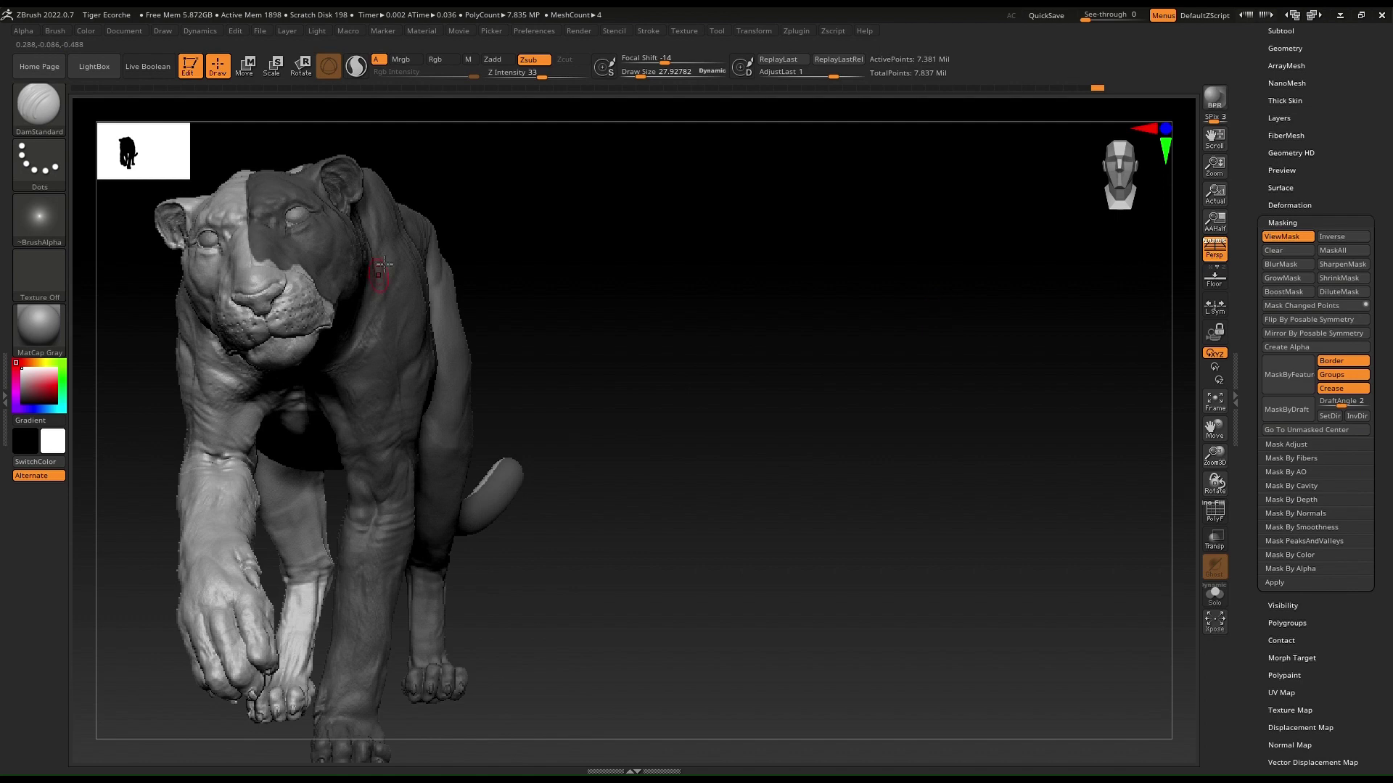
{"action": "mouse_move", "coordinate": [326, 188]}
{"action": "right_mouse_down"}
{"action": "mouse_move", "coordinate": [298, 218]}
{"action": "mouse_move", "coordinate": [707, 98]}
{"action": "right_mouse_up"}
{"action": "mouse_move", "coordinate": [336, 305]}
{"action": "right_mouse_down"}
{"action": "mouse_move", "coordinate": [272, 366]}
{"action": "mouse_move", "coordinate": [384, 287]}
{"action": "mouse_move", "coordinate": [404, 319]}
{"action": "right_mouse_up"}
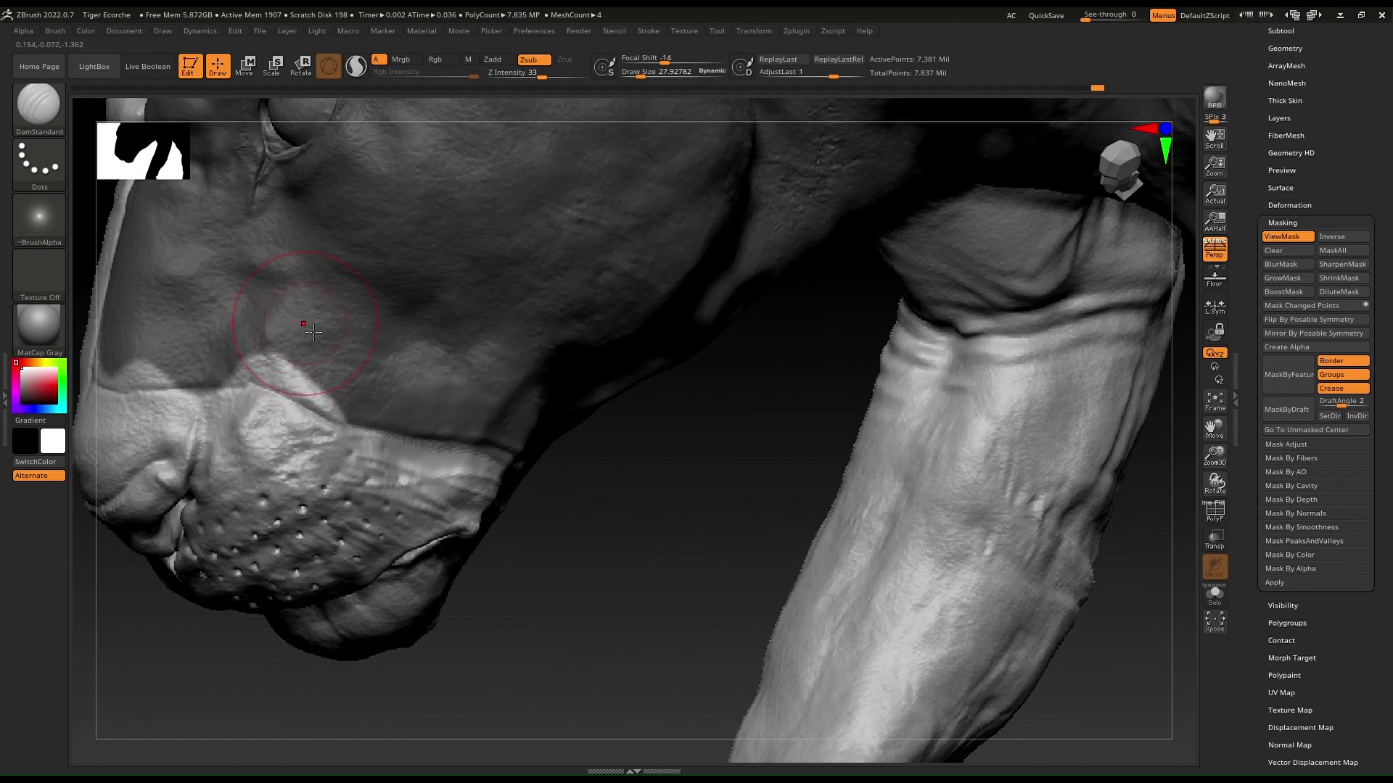
{"action": "key", "text": "s"}
{"action": "left_click_drag", "start_coordinate": [313, 334], "coordinate": [302, 335]}
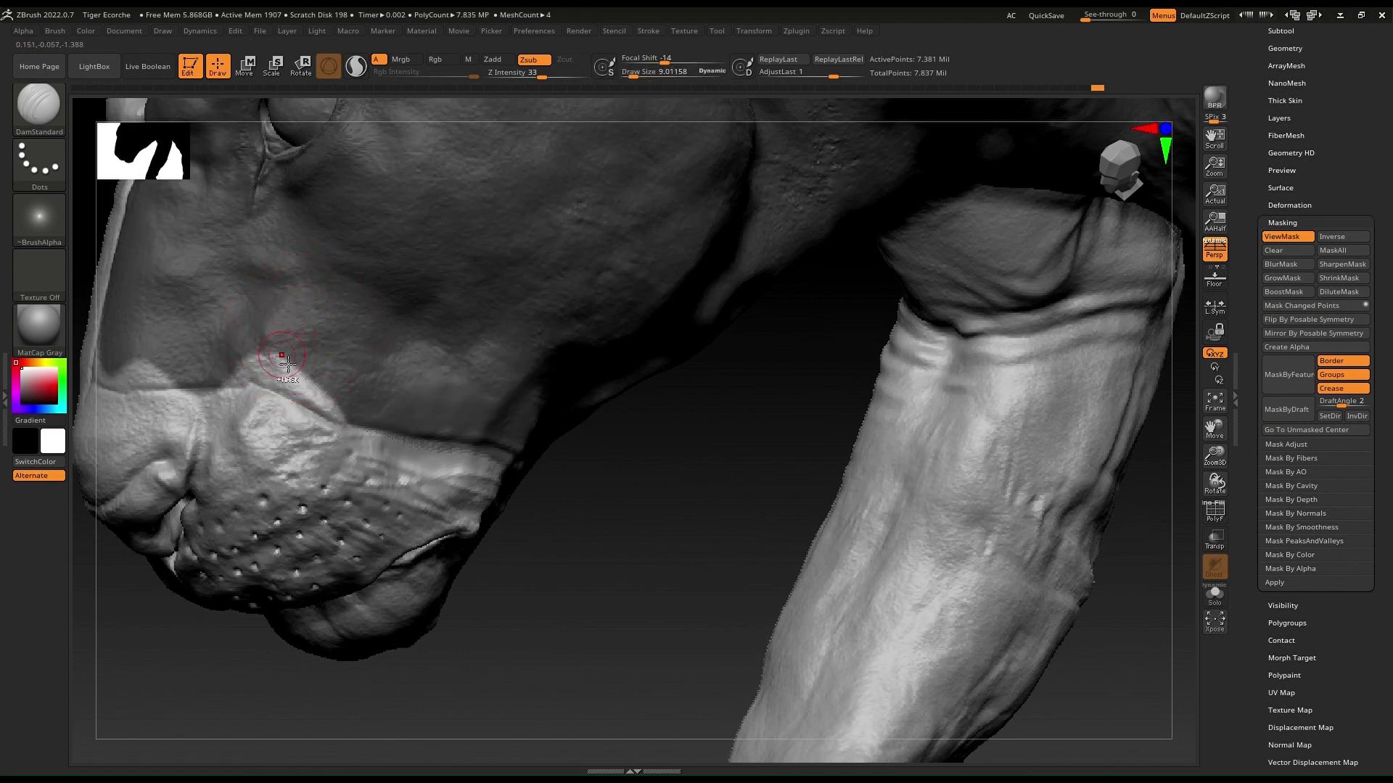
{"action": "key", "text": "ctrl"}
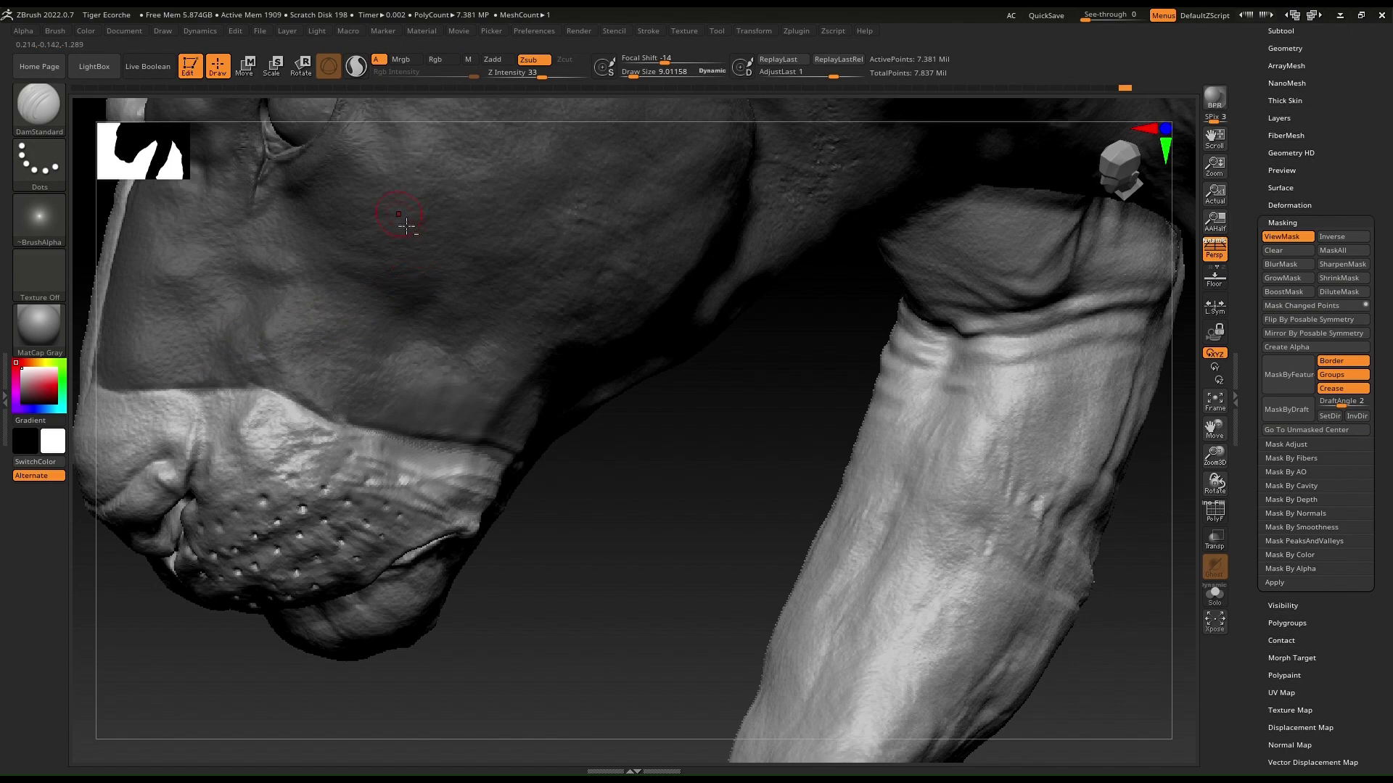
Unmask the eyelids and inner corner all around the left eye, and sharpen the mask
{"action": "right_click_drag", "start_coordinate": [407, 226], "coordinate": [476, 652], "text": "alt"}
{"action": "right_click_drag", "start_coordinate": [392, 415], "coordinate": [378, 385]}
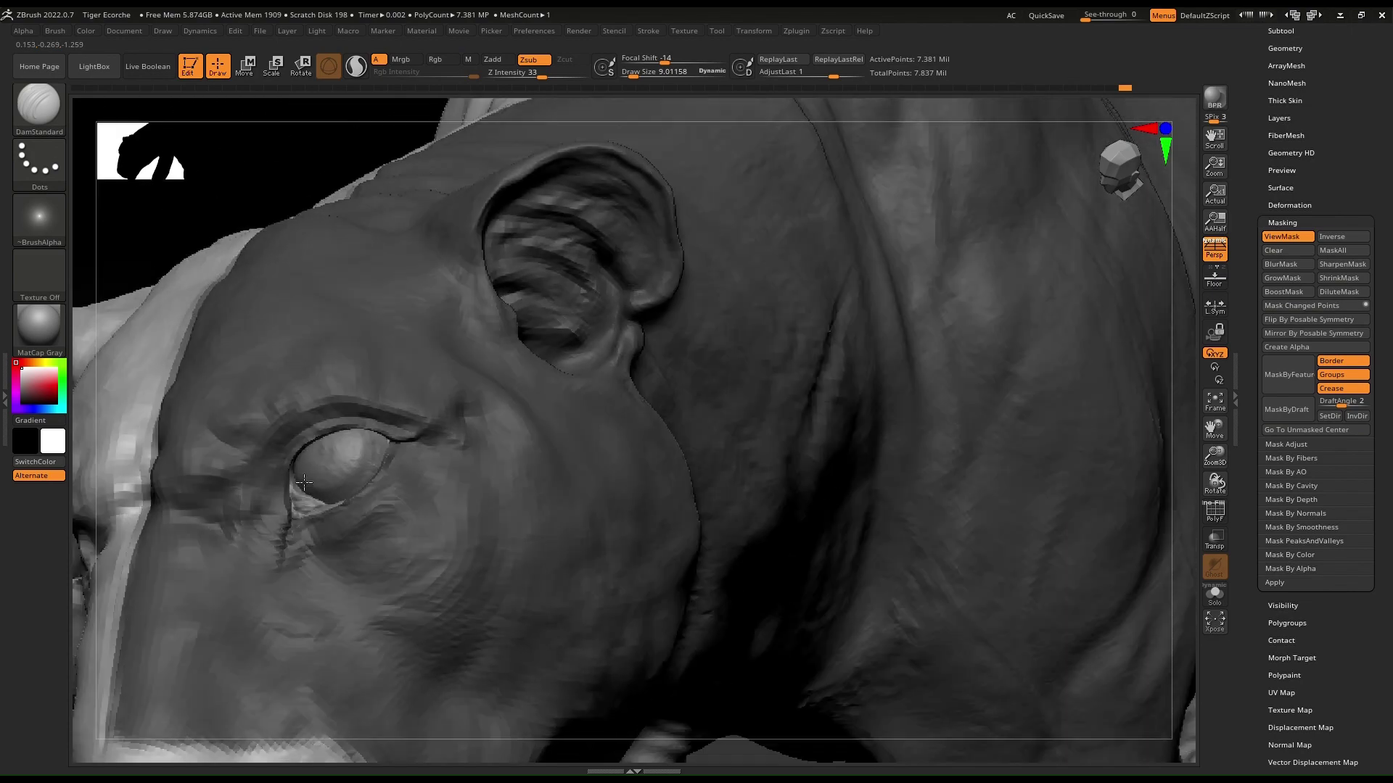
{"action": "right_click_drag", "start_coordinate": [304, 481], "coordinate": [419, 348]}
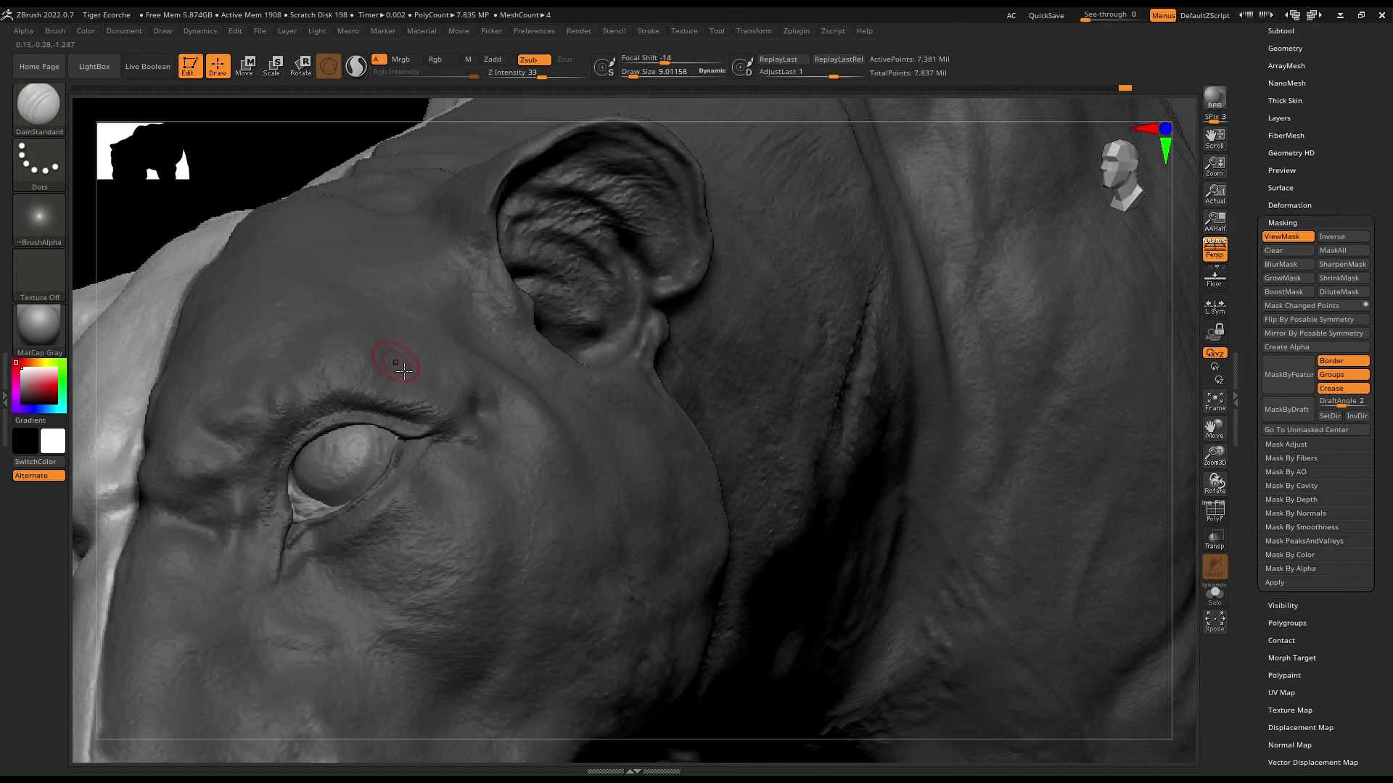
{"action": "key", "text": "ctrl"}
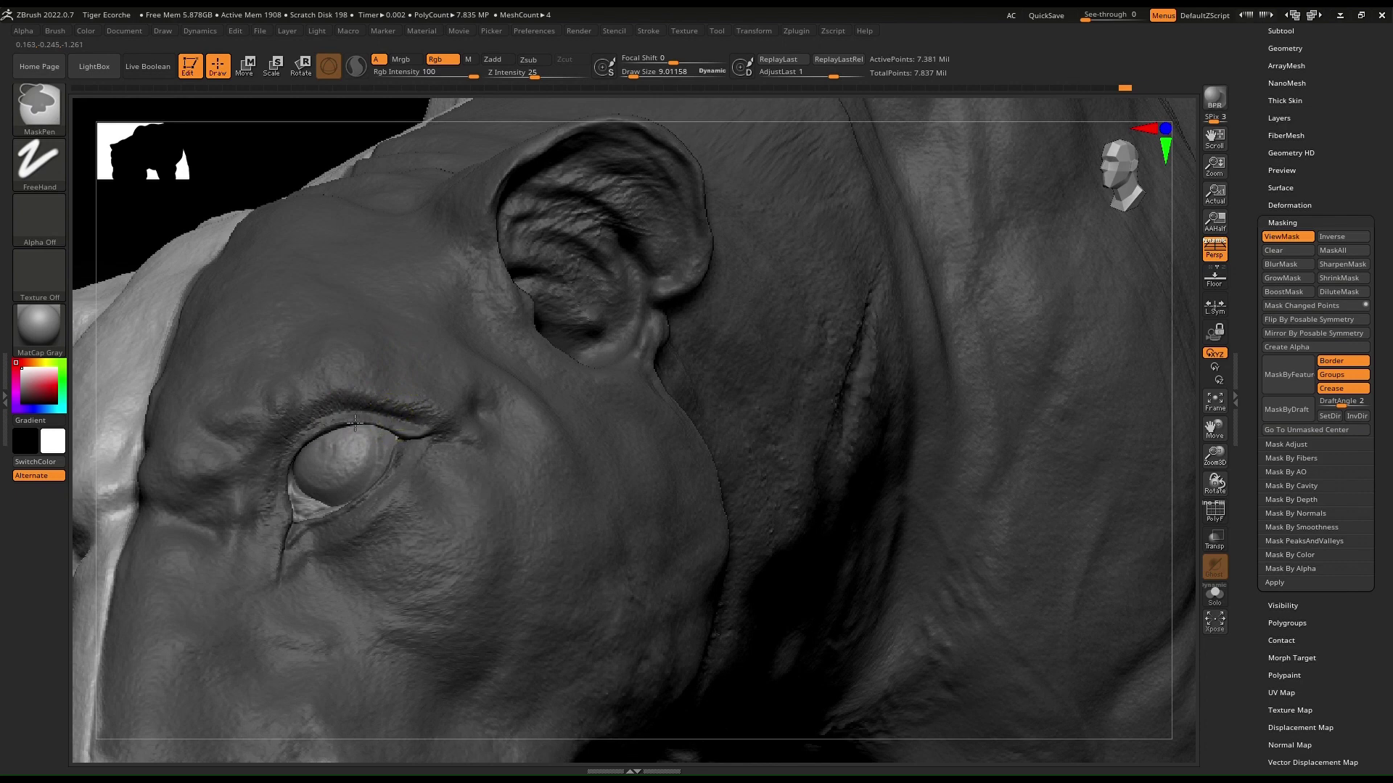
{"action": "mouse_move", "coordinate": [355, 423]}
{"action": "left_mouse_down", "text": "ctrl"}
{"action": "mouse_move", "coordinate": [399, 434]}
{"action": "mouse_move", "coordinate": [348, 420]}
{"action": "mouse_move", "coordinate": [301, 434]}
{"action": "mouse_move", "coordinate": [284, 461]}
{"action": "left_mouse_up", "text": "ctrl"}
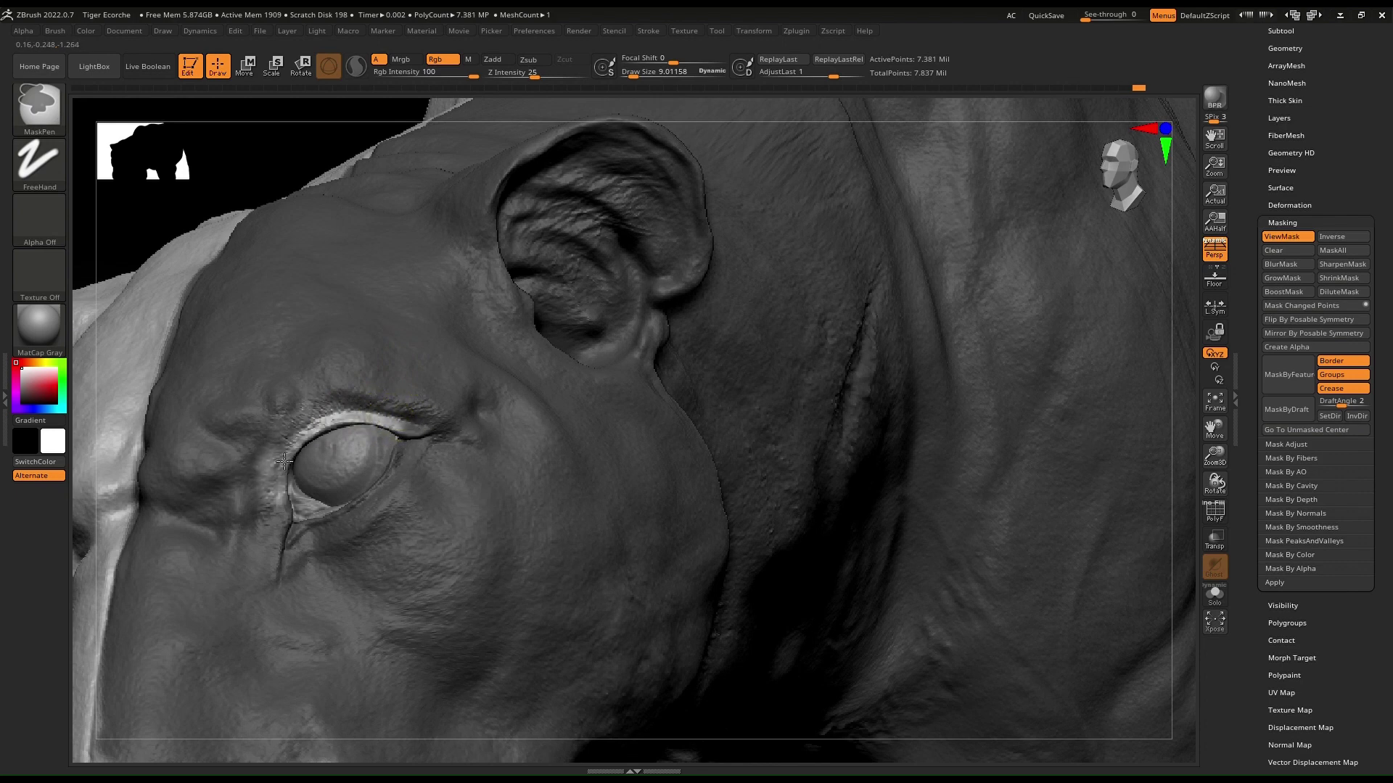
{"action": "mouse_move", "coordinate": [284, 524]}
{"action": "left_mouse_down", "text": "ctrl"}
{"action": "mouse_move", "coordinate": [294, 552]}
{"action": "mouse_move", "coordinate": [395, 473]}
{"action": "left_mouse_up", "text": "ctrl"}
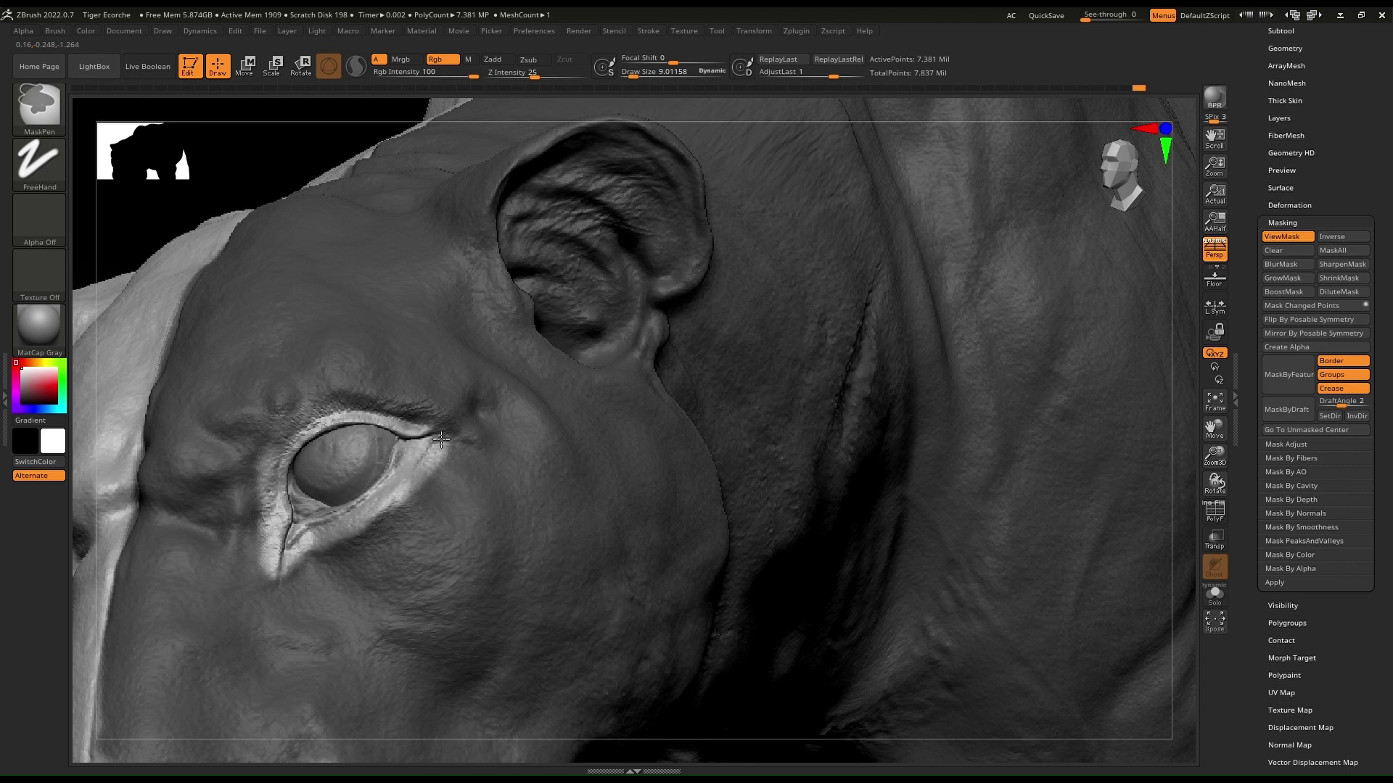
{"action": "mouse_move", "coordinate": [443, 441]}
{"action": "left_mouse_down", "text": "ctrl"}
{"action": "mouse_move", "coordinate": [363, 395]}
{"action": "mouse_move", "coordinate": [314, 432]}
{"action": "left_mouse_up", "text": "ctrl"}
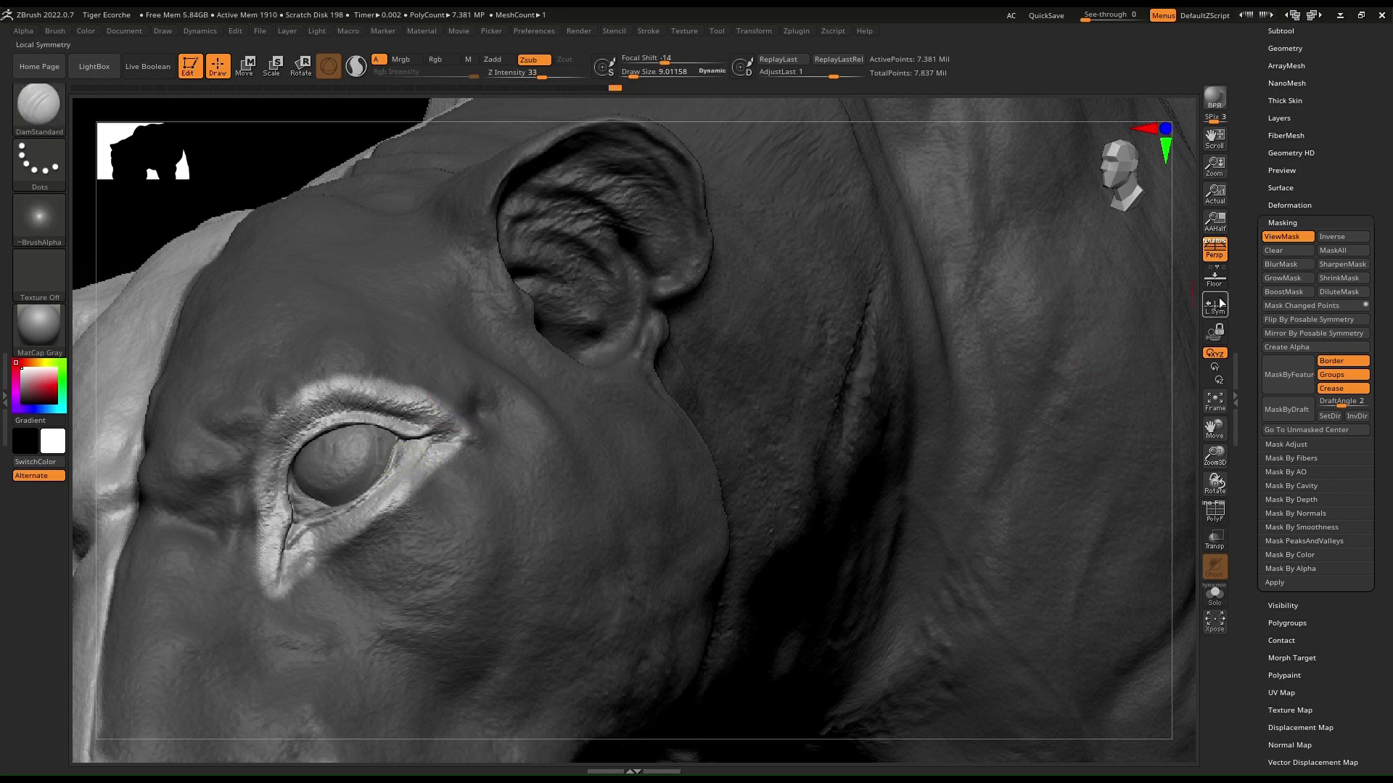
{"action": "left_click", "coordinate": [1342, 266]}
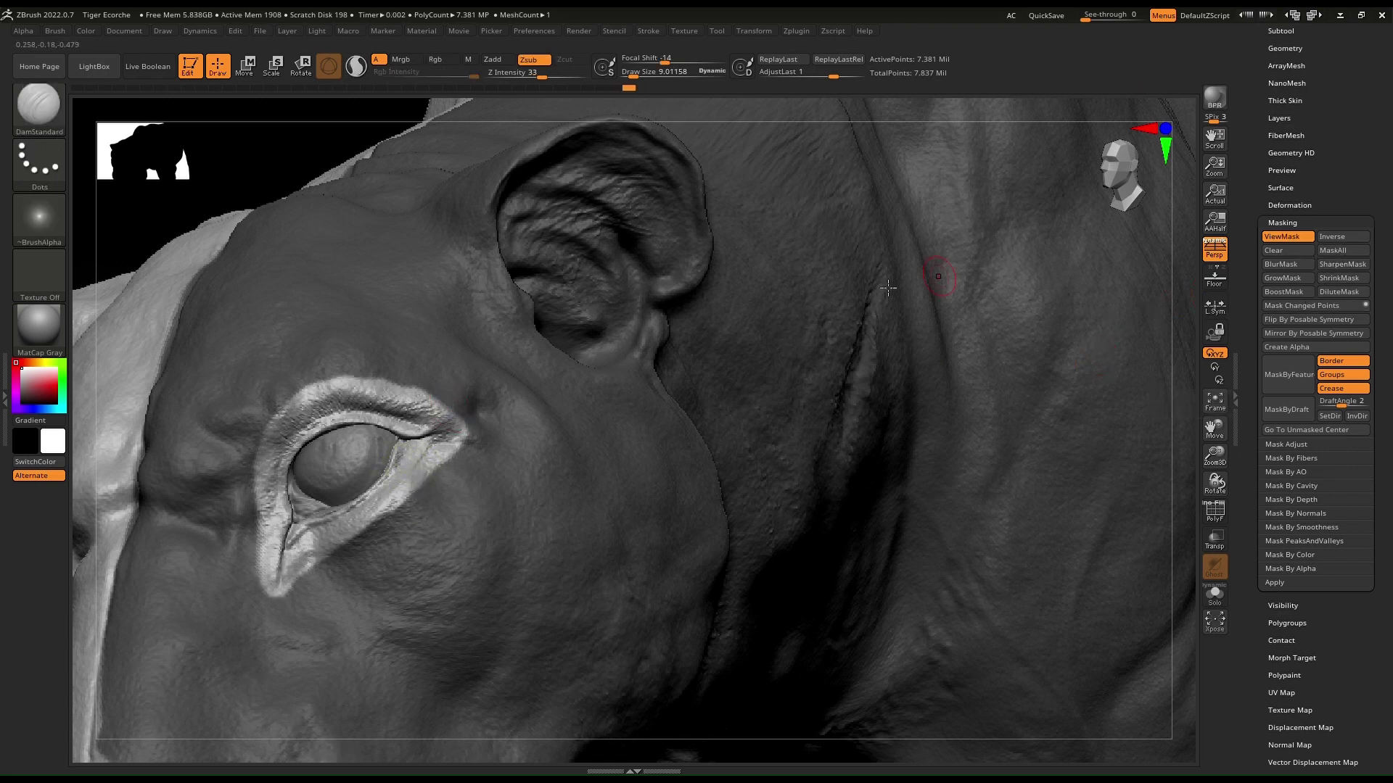
Unmask the protruding part of the left ear with a rectangular selection in side view
{"action": "mouse_move", "coordinate": [642, 244]}
{"action": "right_mouse_down", "text": "ctrl"}
{"action": "mouse_move", "coordinate": [619, 265]}
{"action": "mouse_move", "coordinate": [647, 293]}
{"action": "right_mouse_up", "text": "ctrl"}
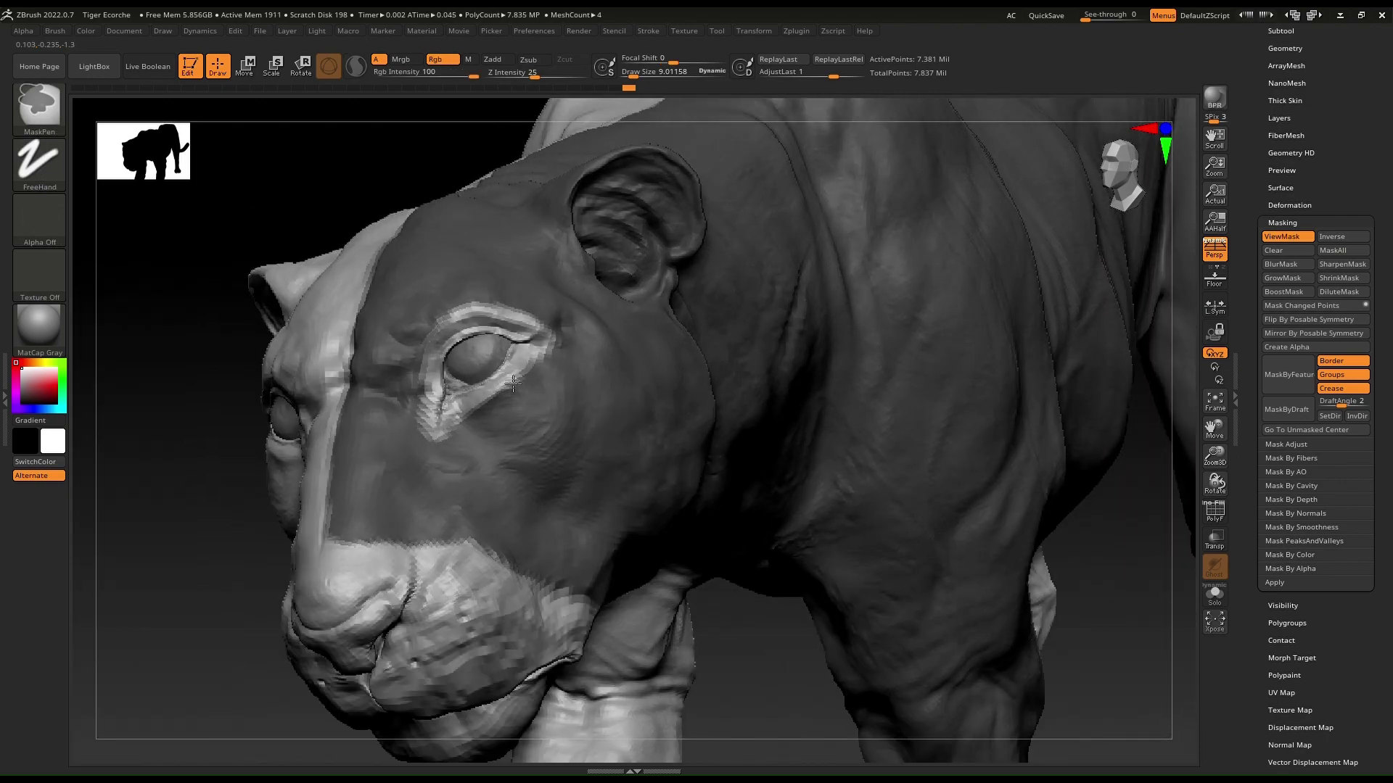
{"action": "mouse_move", "coordinate": [560, 306]}
{"action": "right_mouse_down"}
{"action": "mouse_move", "coordinate": [579, 262]}
{"action": "mouse_move", "coordinate": [569, 233]}
{"action": "mouse_move", "coordinate": [673, 198]}
{"action": "mouse_move", "coordinate": [616, 261]}
{"action": "mouse_move", "coordinate": [641, 211]}
{"action": "right_mouse_up"}
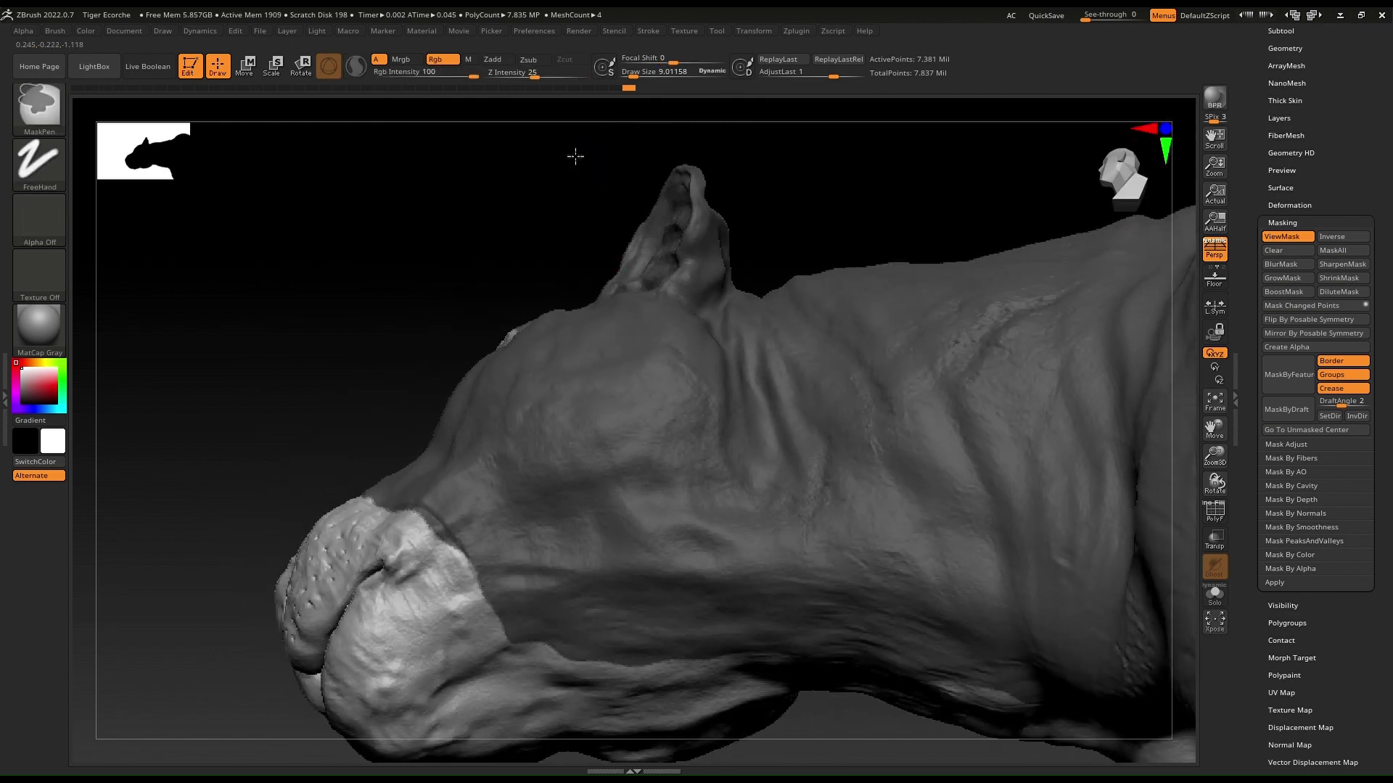
{"action": "left_click_drag", "start_coordinate": [567, 145], "coordinate": [757, 283], "text": "ctrl+alt"}
{"action": "mouse_move", "coordinate": [791, 233]}
{"action": "right_mouse_down"}
{"action": "mouse_move", "coordinate": [824, 207]}
{"action": "mouse_move", "coordinate": [820, 190]}
{"action": "mouse_move", "coordinate": [566, 428]}
{"action": "mouse_move", "coordinate": [519, 451]}
{"action": "right_mouse_up"}
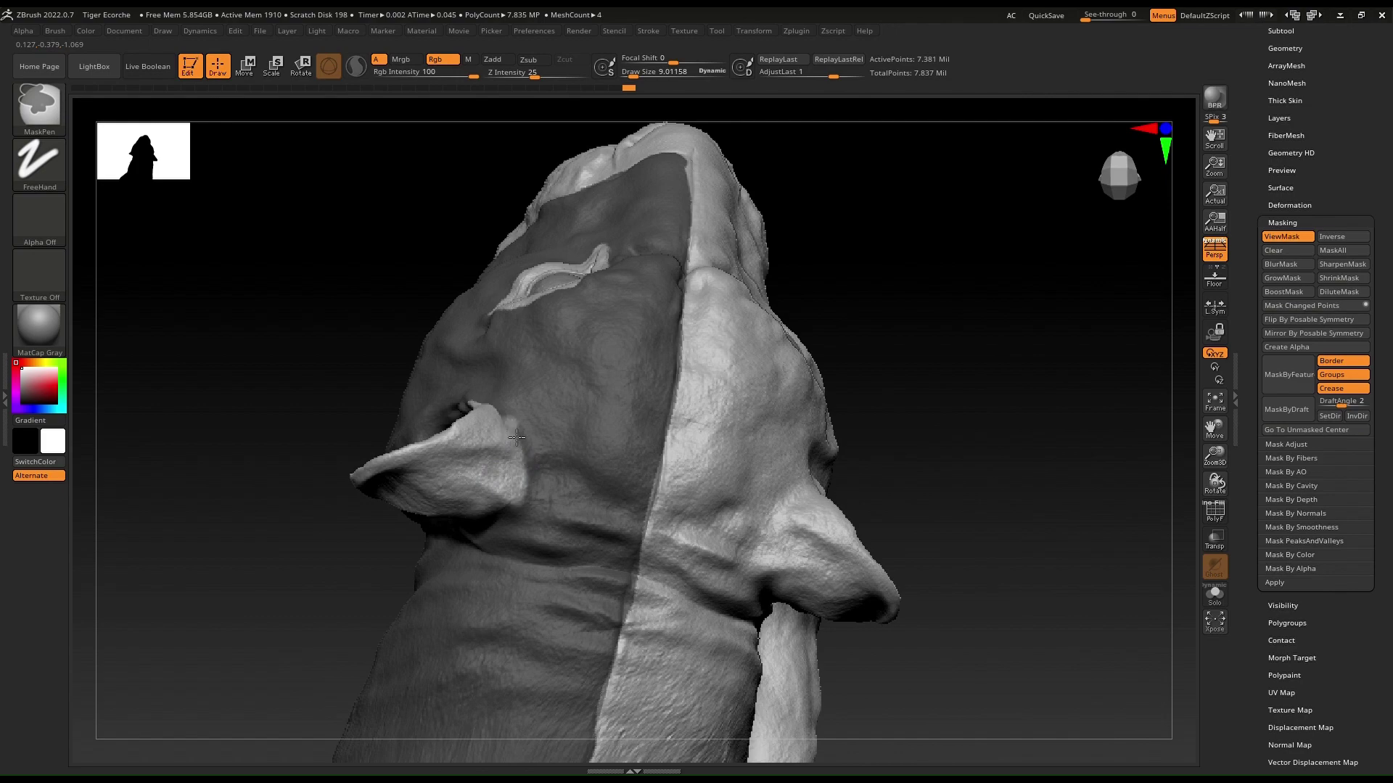
Enlarge the brush to about 25.5 and unmask the inside and front rim of the left ear
{"action": "mouse_move", "coordinate": [521, 445]}
{"action": "right_mouse_down"}
{"action": "mouse_move", "coordinate": [758, 306]}
{"action": "mouse_move", "coordinate": [749, 332]}
{"action": "right_mouse_up"}
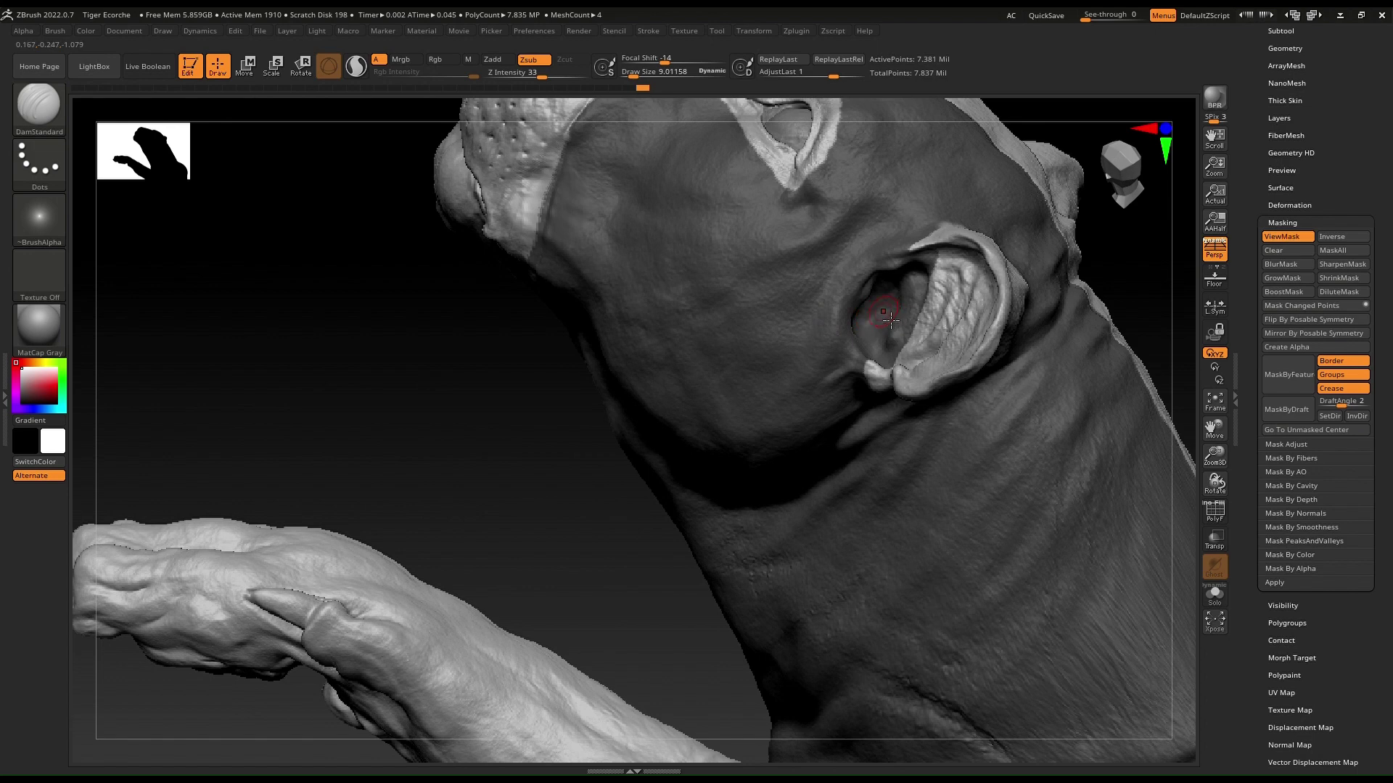
{"action": "key", "text": "s"}
{"action": "mouse_move", "coordinate": [887, 317]}
{"action": "left_mouse_down"}
{"action": "mouse_move", "coordinate": [904, 317]}
{"action": "mouse_move", "coordinate": [881, 341]}
{"action": "mouse_move", "coordinate": [889, 291]}
{"action": "mouse_move", "coordinate": [918, 250]}
{"action": "mouse_move", "coordinate": [856, 312]}
{"action": "mouse_move", "coordinate": [875, 341]}
{"action": "mouse_move", "coordinate": [874, 259]}
{"action": "mouse_move", "coordinate": [907, 234]}
{"action": "mouse_move", "coordinate": [849, 374]}
{"action": "mouse_move", "coordinate": [909, 291]}
{"action": "left_mouse_up"}
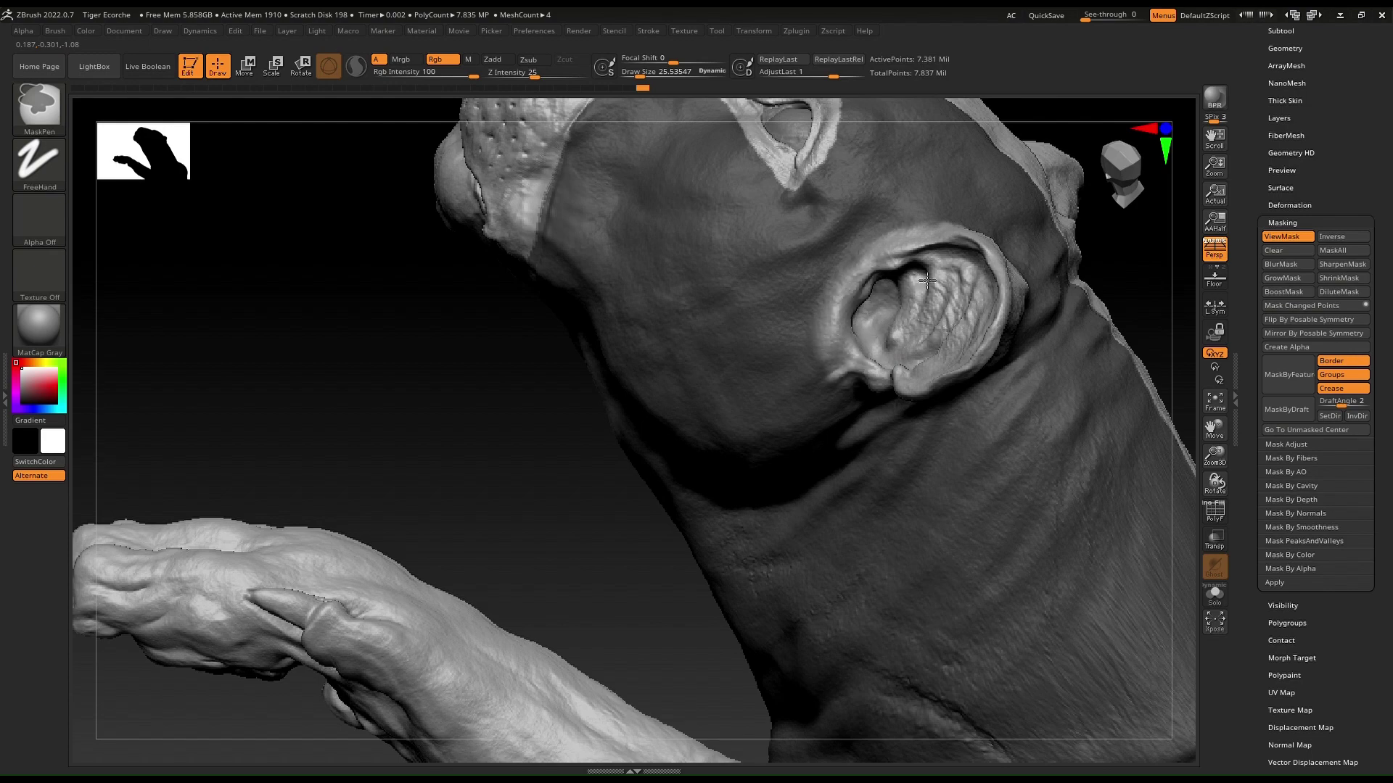
Unmask the back and base of the left ear, and sharpen the mask
{"action": "right_click_drag", "start_coordinate": [927, 281], "coordinate": [798, 239]}
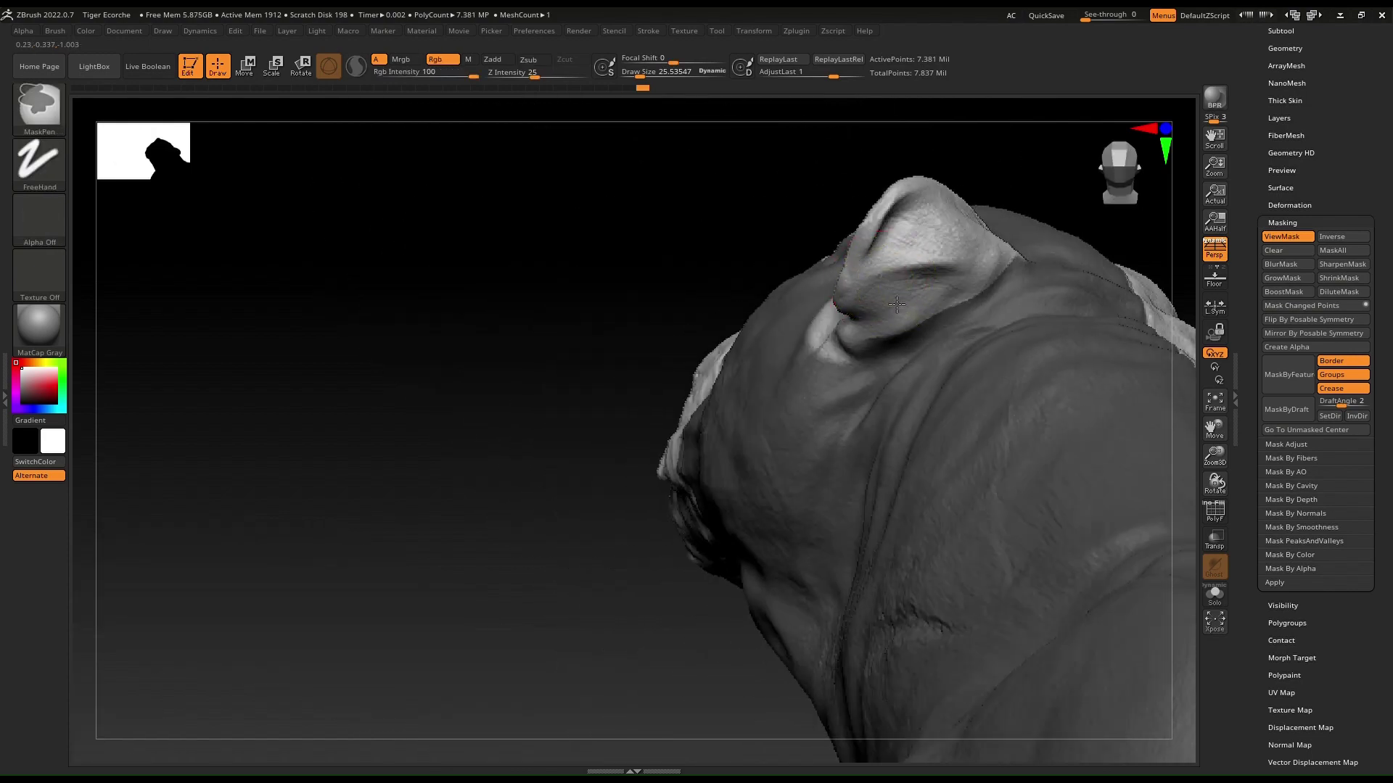
{"action": "mouse_move", "coordinate": [896, 305]}
{"action": "left_mouse_down", "text": "ctrl+alt"}
{"action": "mouse_move", "coordinate": [866, 338]}
{"action": "mouse_move", "coordinate": [882, 353]}
{"action": "mouse_move", "coordinate": [968, 312]}
{"action": "mouse_move", "coordinate": [876, 343]}
{"action": "mouse_move", "coordinate": [1014, 274]}
{"action": "left_mouse_up", "text": "ctrl+alt"}
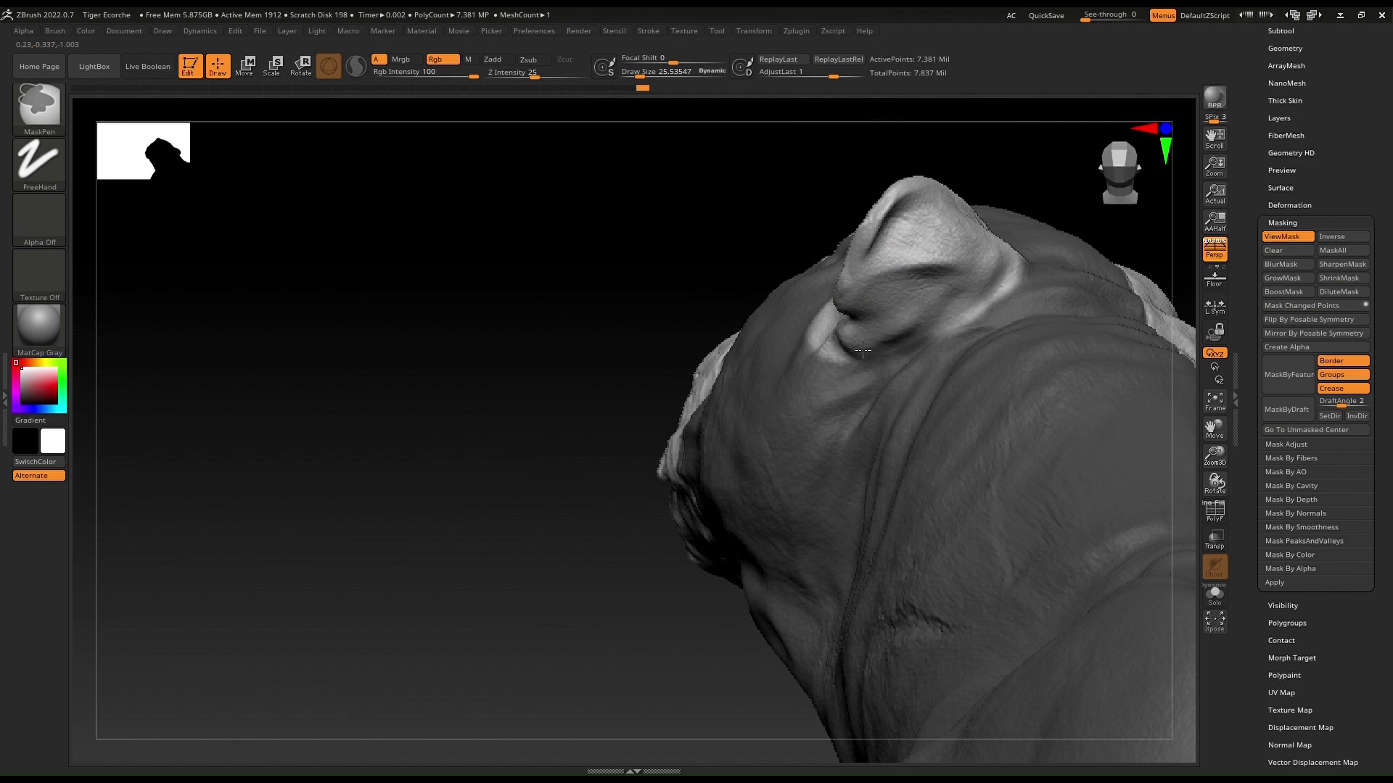
{"action": "left_click_drag", "start_coordinate": [863, 350], "coordinate": [939, 330], "text": "ctrl+alt"}
{"action": "mouse_move", "coordinate": [940, 330]}
{"action": "right_mouse_down"}
{"action": "mouse_move", "coordinate": [903, 251]}
{"action": "mouse_move", "coordinate": [820, 290]}
{"action": "right_mouse_up"}
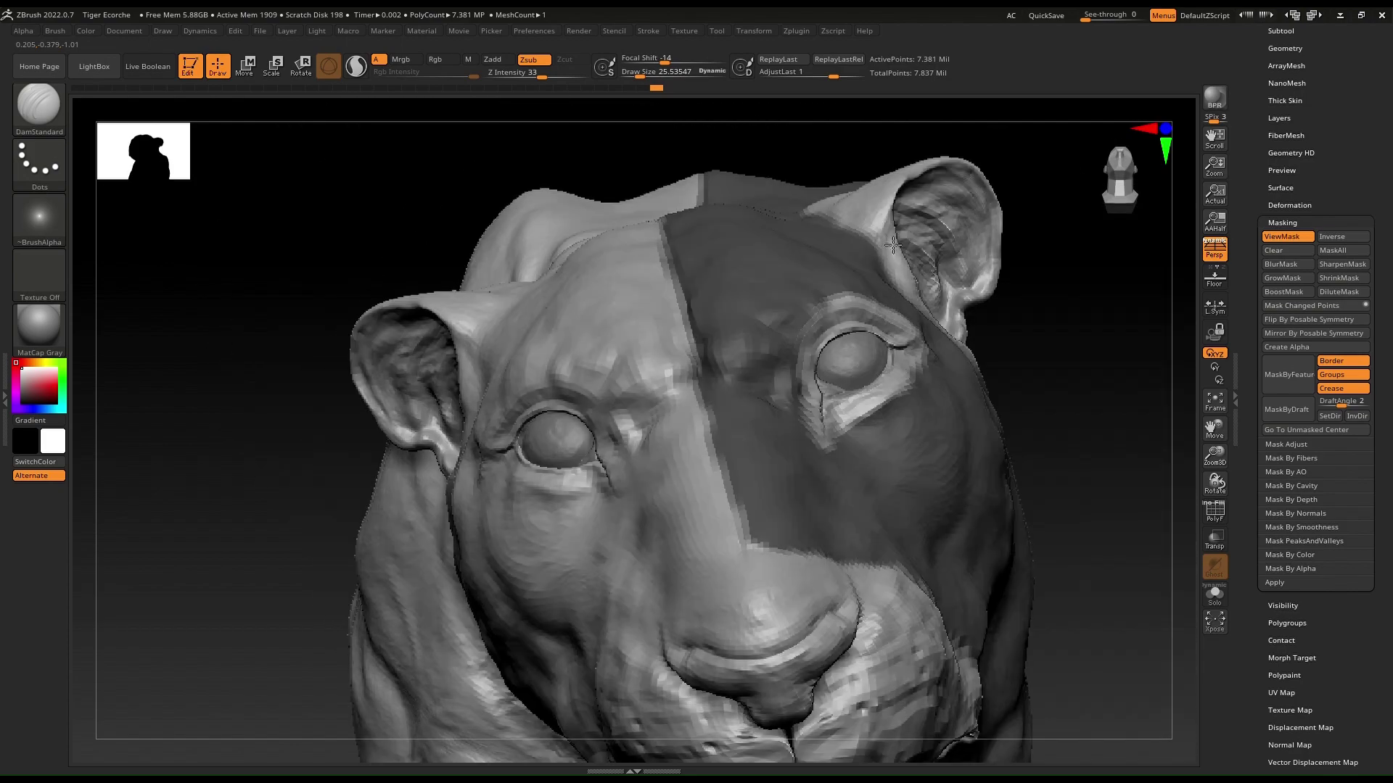
{"action": "left_click", "coordinate": [1350, 267]}
Invert the mask on the whole tiger and view it from the side
{"action": "mouse_move", "coordinate": [1065, 247]}
{"action": "right_mouse_down"}
{"action": "mouse_move", "coordinate": [641, 450]}
{"action": "mouse_move", "coordinate": [971, 328]}
{"action": "mouse_move", "coordinate": [943, 312]}
{"action": "mouse_move", "coordinate": [592, 461]}
{"action": "mouse_move", "coordinate": [593, 422]}
{"action": "mouse_move", "coordinate": [433, 271]}
{"action": "mouse_move", "coordinate": [513, 342]}
{"action": "mouse_move", "coordinate": [547, 445]}
{"action": "mouse_move", "coordinate": [542, 541]}
{"action": "mouse_move", "coordinate": [573, 566]}
{"action": "mouse_move", "coordinate": [625, 510]}
{"action": "mouse_move", "coordinate": [616, 525]}
{"action": "mouse_move", "coordinate": [609, 429]}
{"action": "mouse_move", "coordinate": [424, 516]}
{"action": "mouse_move", "coordinate": [544, 441]}
{"action": "mouse_move", "coordinate": [510, 472]}
{"action": "mouse_move", "coordinate": [507, 500]}
{"action": "right_mouse_up"}
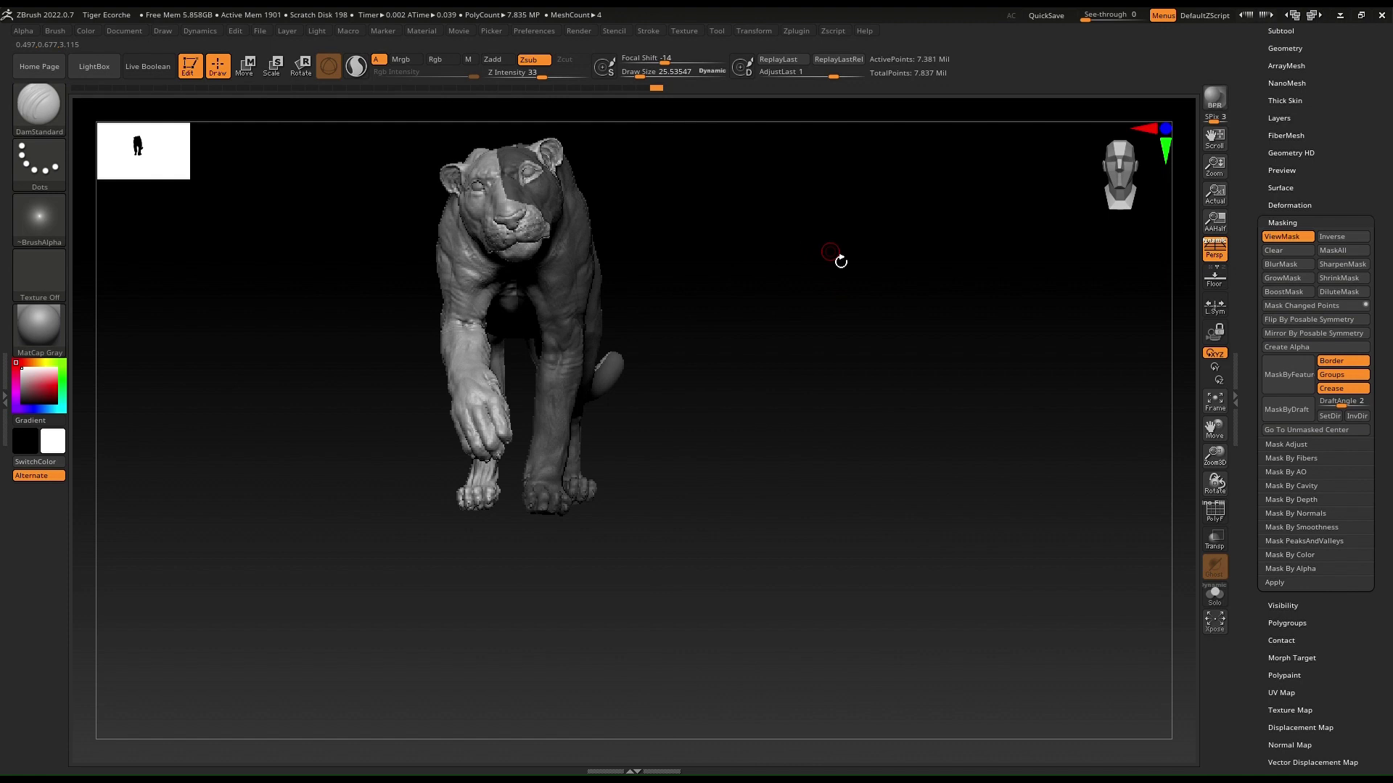
{"action": "left_click", "coordinate": [793, 298], "text": "ctrl"}
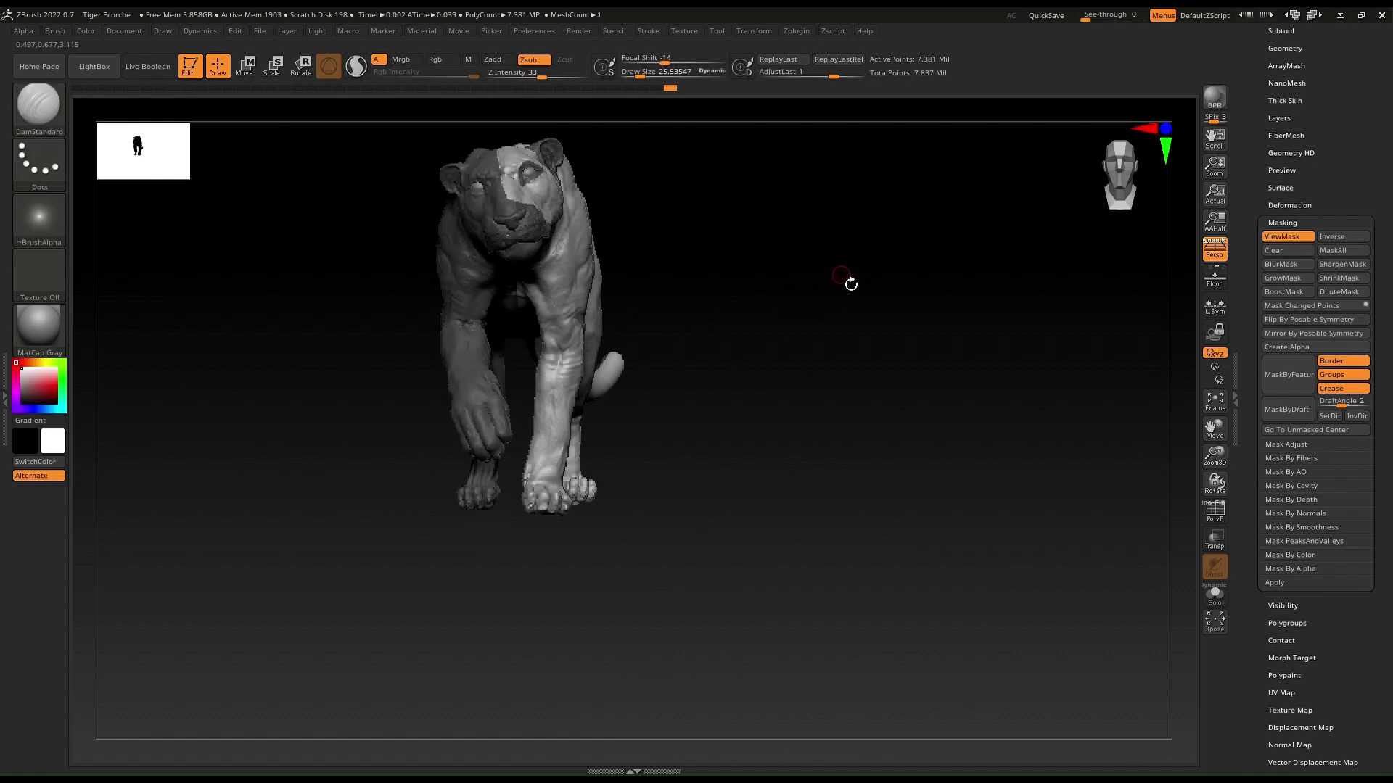
{"action": "left_click_drag", "start_coordinate": [885, 211], "coordinate": [861, 217]}
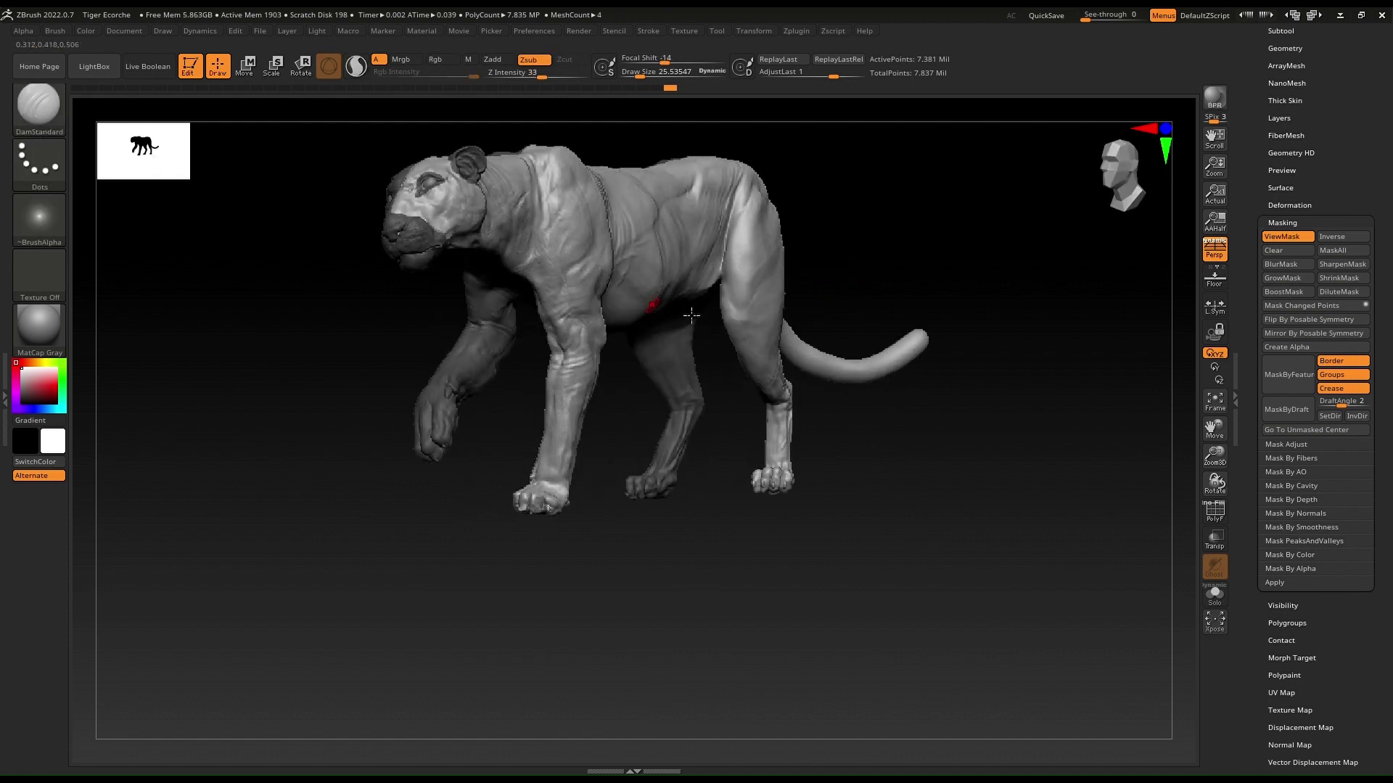
Try to shrink the tiger's unmasked half with a strong negative Inflate deformation, check the face up close, and undo it
{"action": "left_click", "coordinate": [1321, 206]}
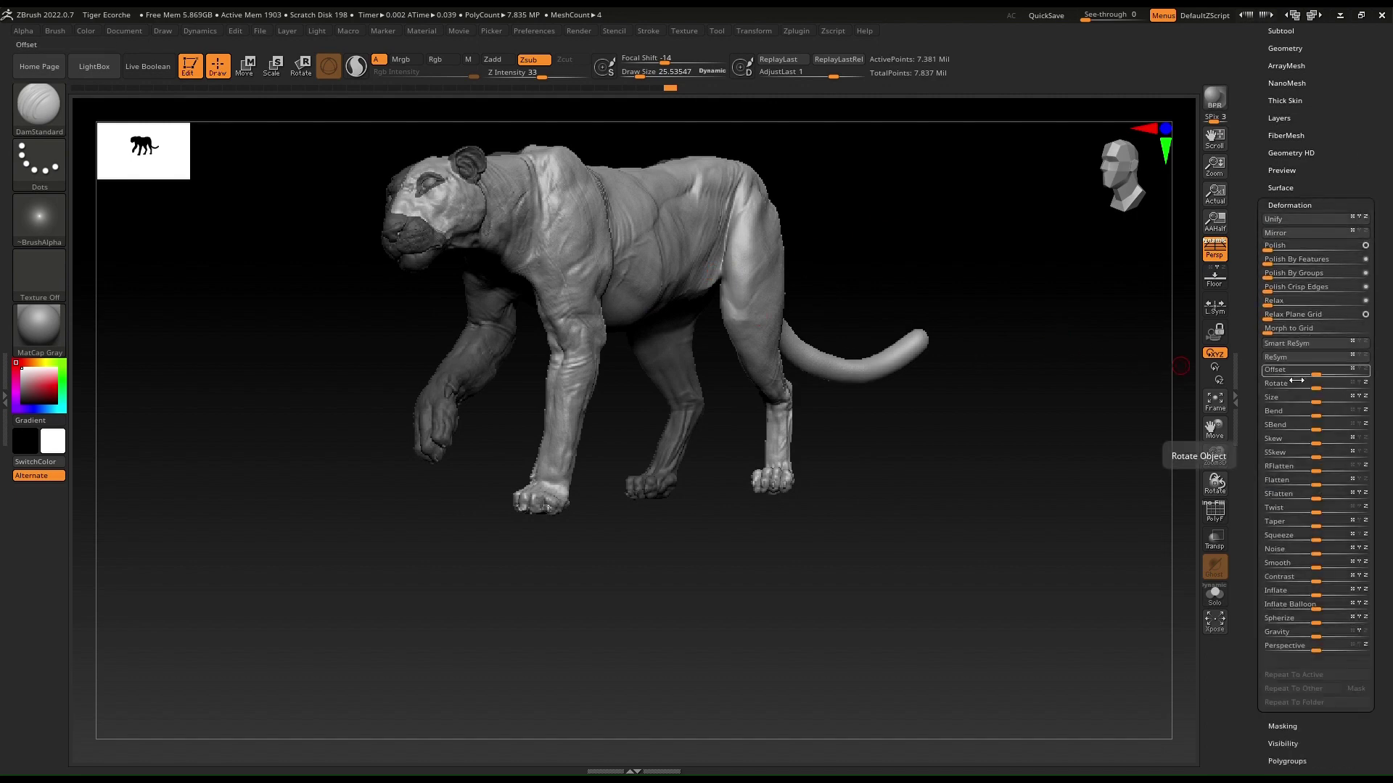
{"action": "left_click", "coordinate": [1271, 592]}
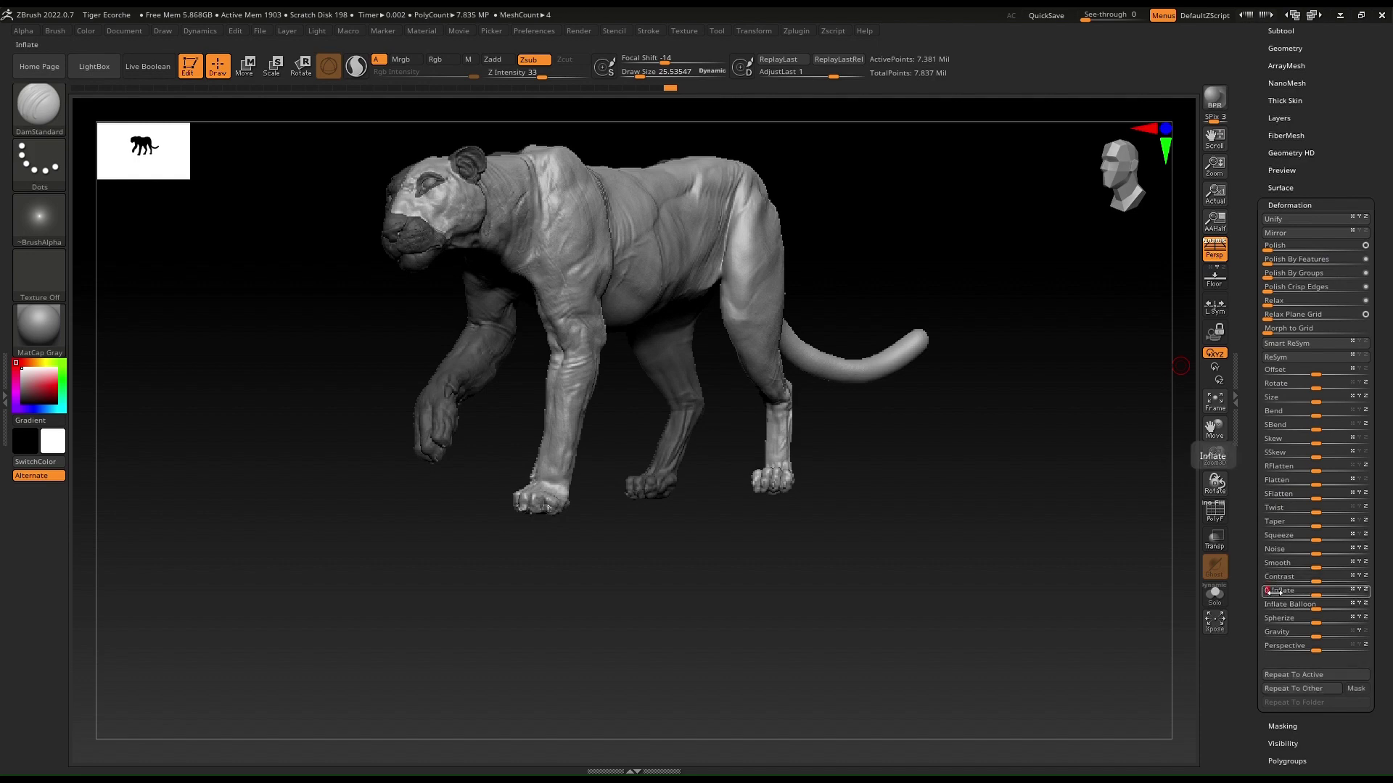
{"action": "left_click_drag", "start_coordinate": [1271, 592], "coordinate": [1274, 592]}
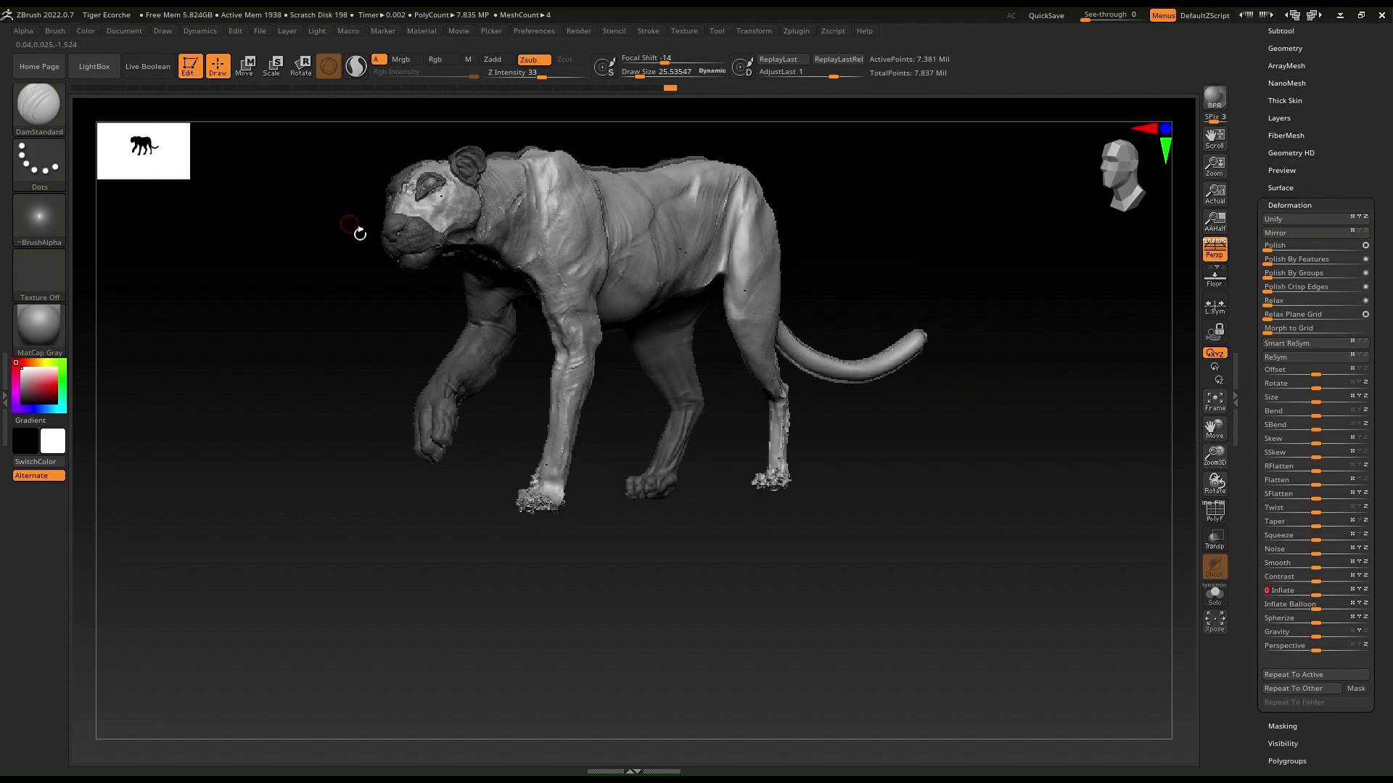
{"action": "right_click_drag", "start_coordinate": [404, 205], "coordinate": [560, 553], "text": "ctrl"}
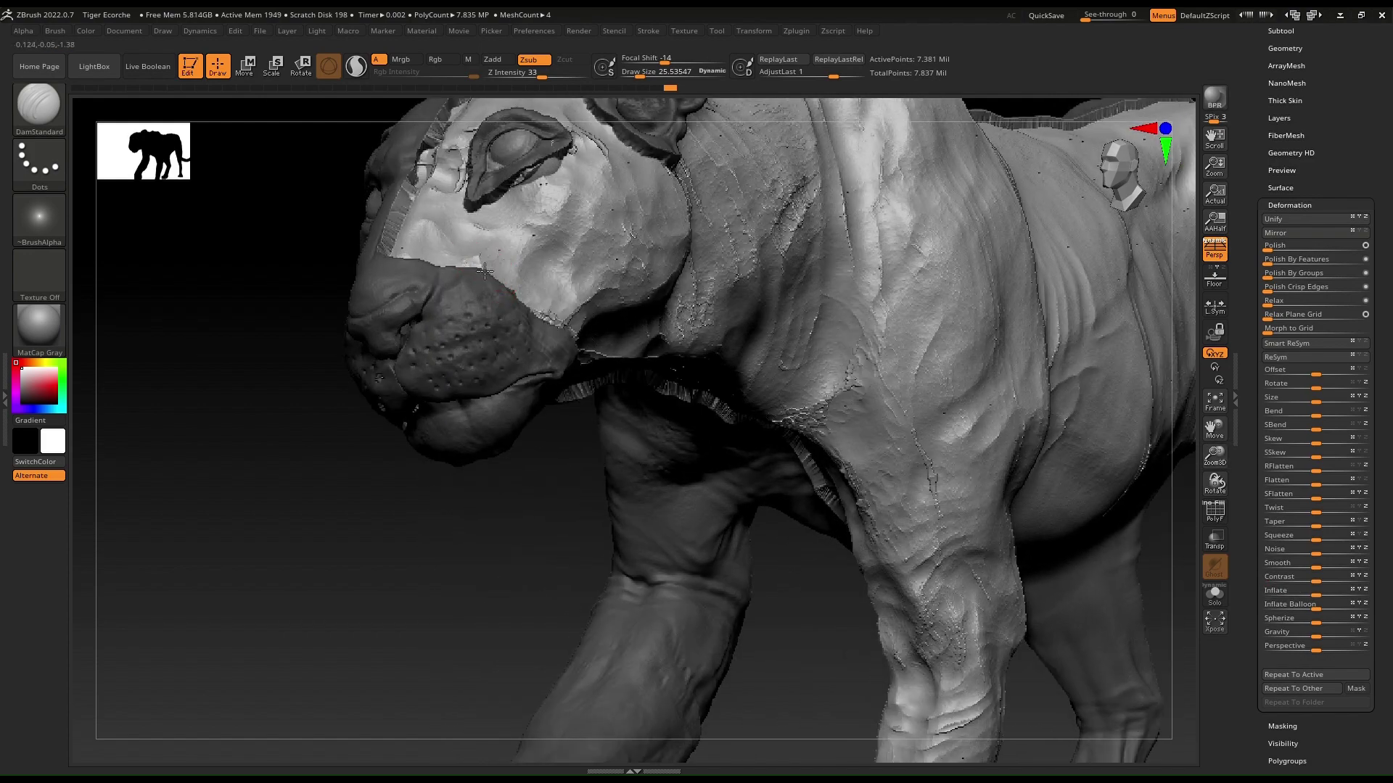
{"action": "right_click_drag", "start_coordinate": [496, 275], "coordinate": [577, 551], "text": "ctrl"}
{"action": "right_click_drag", "start_coordinate": [473, 295], "coordinate": [476, 629], "text": "alt"}
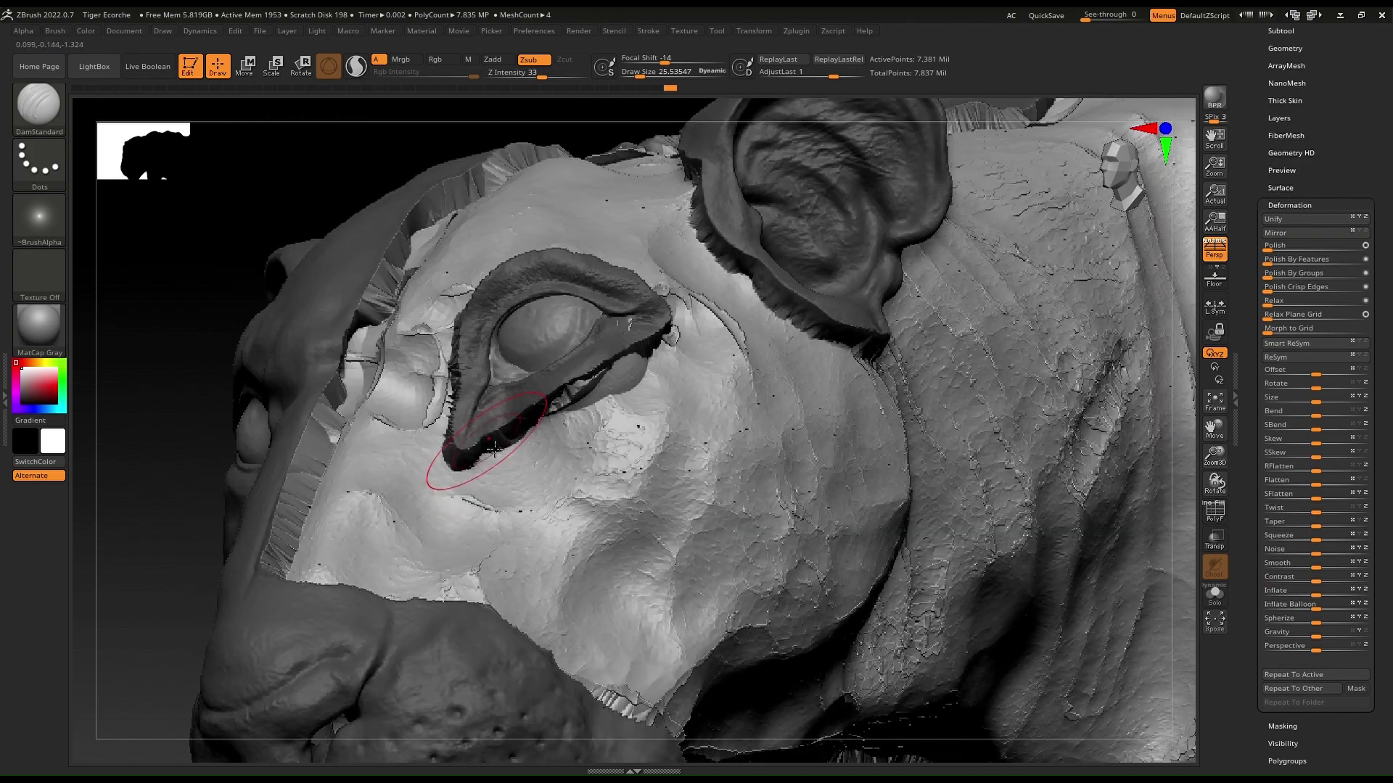
{"action": "key", "text": "ctrl"}
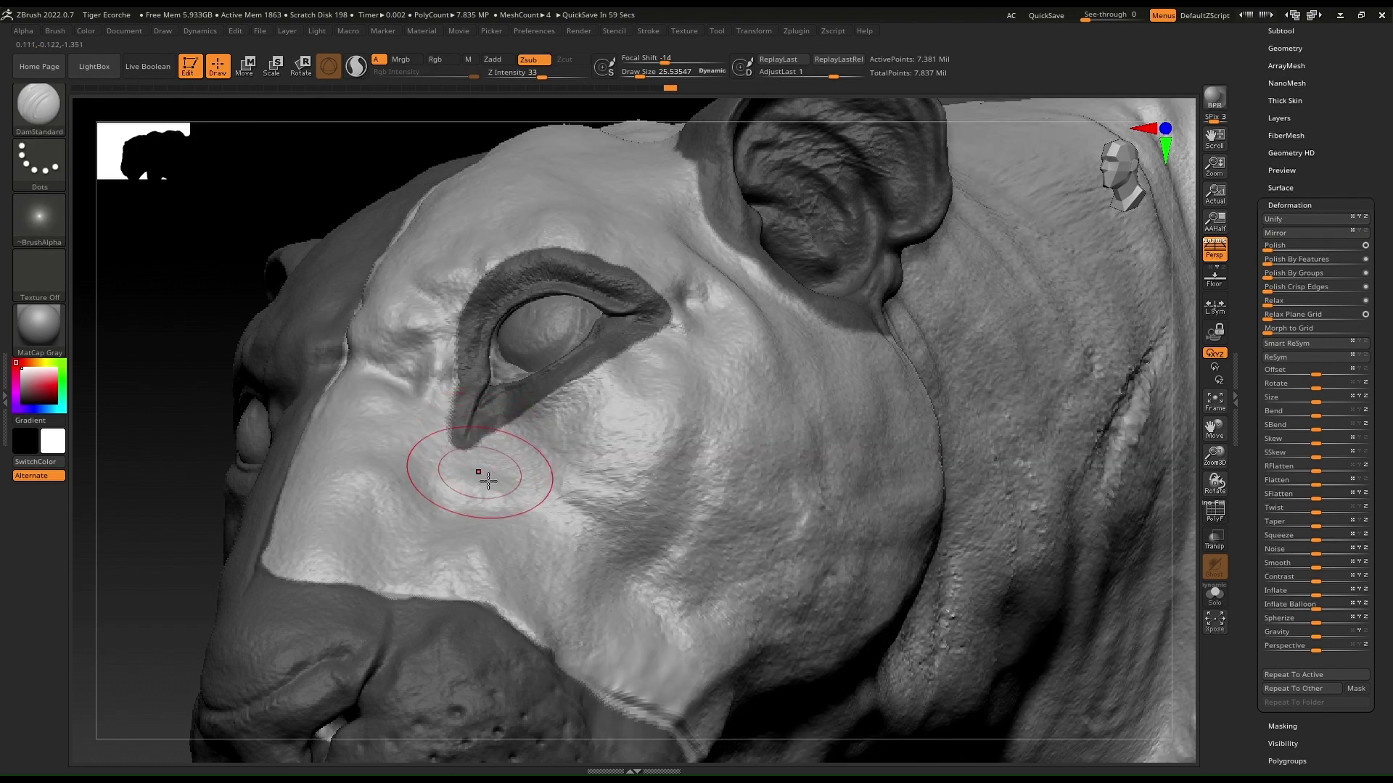
{"action": "key", "text": "ctrl"}
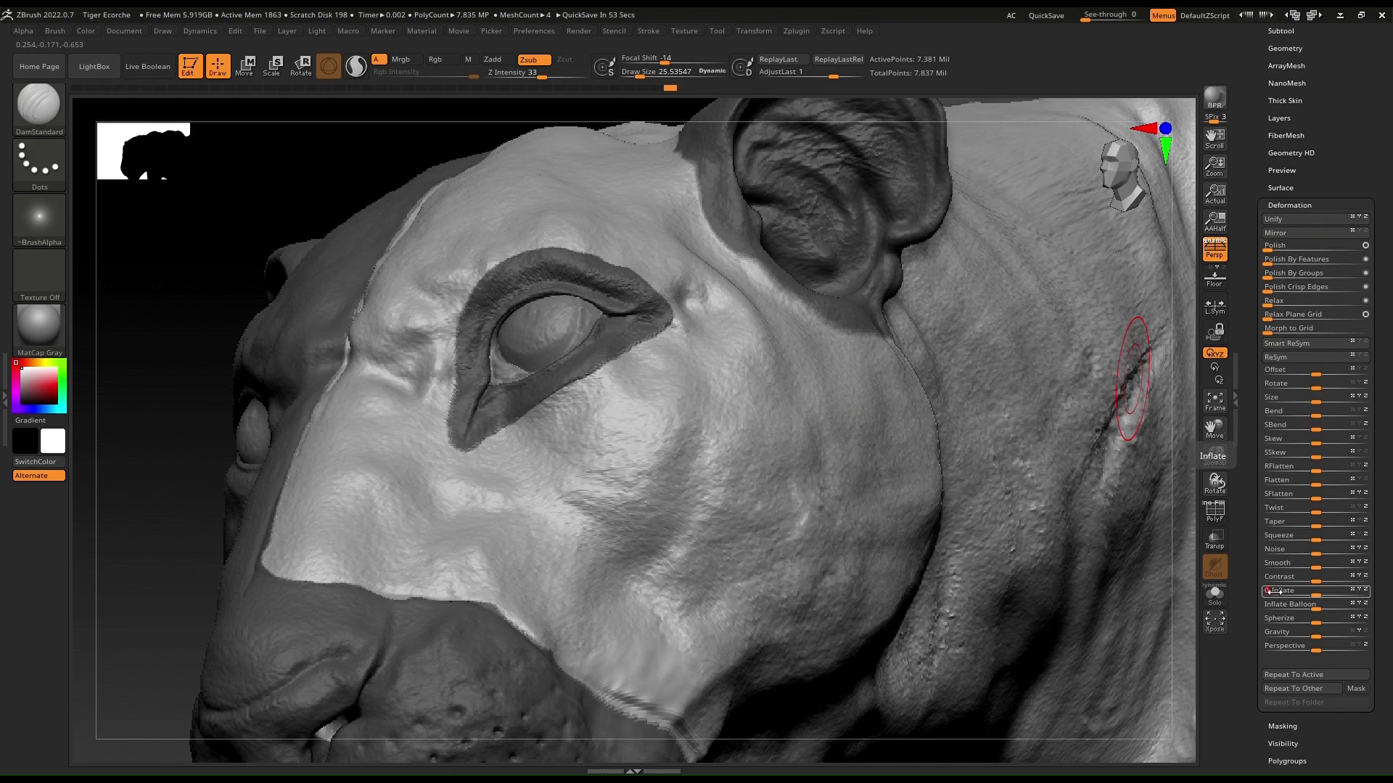
Shrink the tiger's unmasked half slightly with a weaker negative Inflate deformation
{"action": "key", "text": "ctrl"}
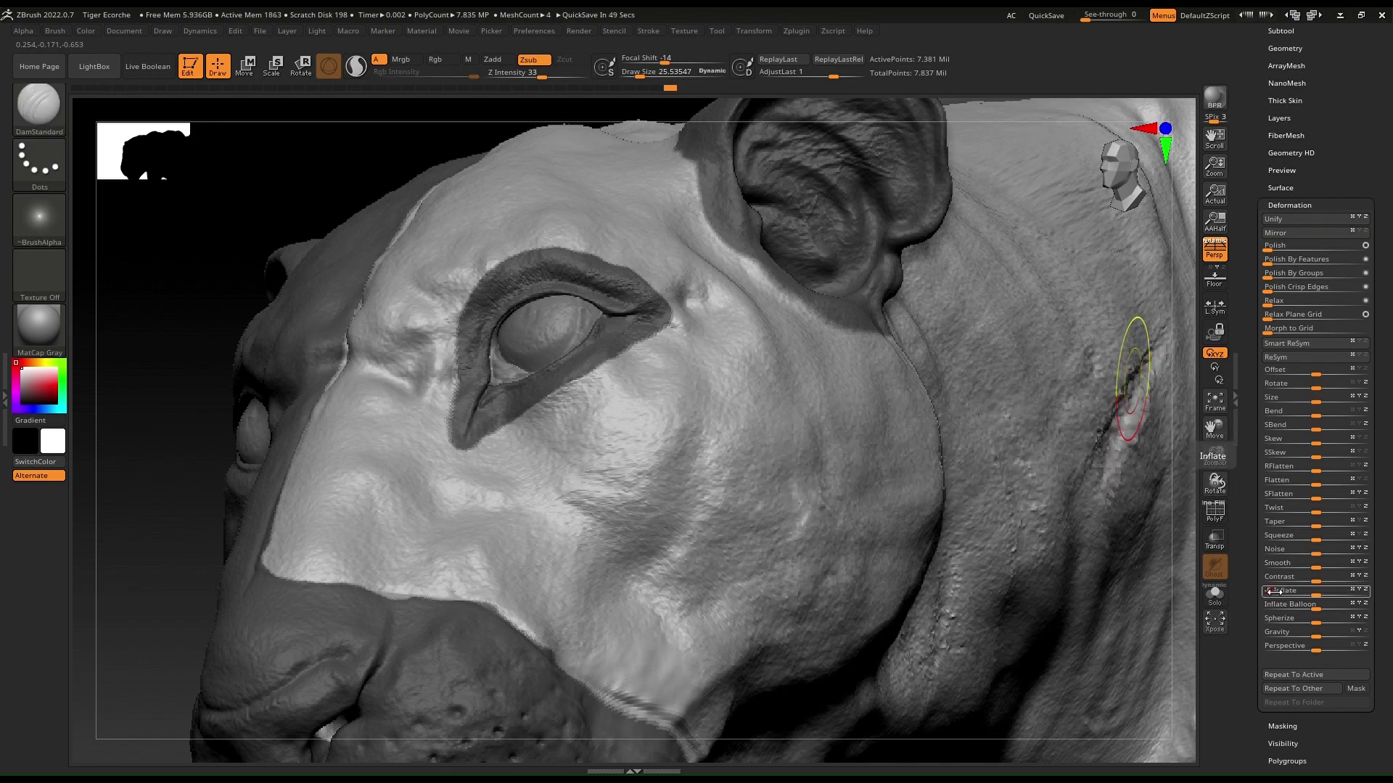
{"action": "left_click", "coordinate": [1270, 590]}
{"action": "key", "text": "Return"}
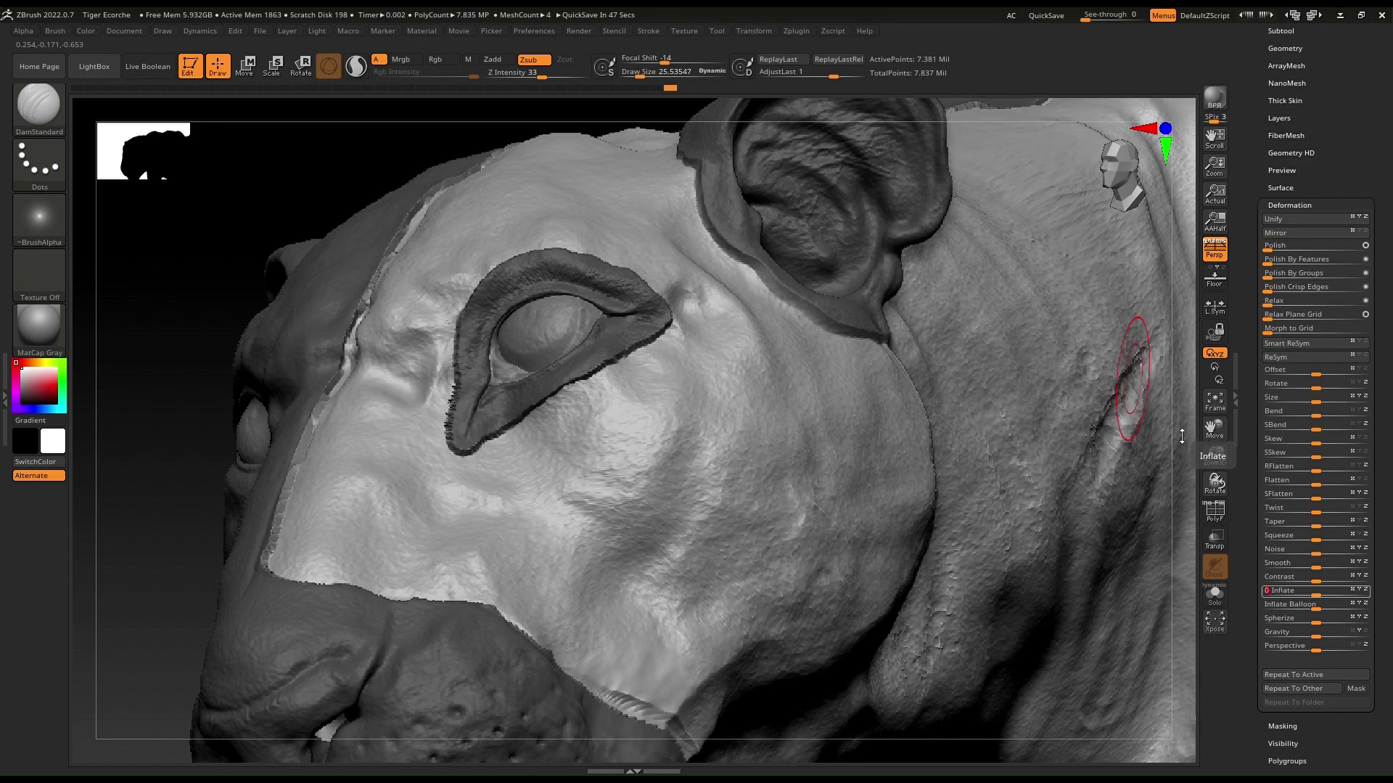
{"action": "right_click_drag", "start_coordinate": [609, 319], "coordinate": [355, 312], "text": "ctrl"}
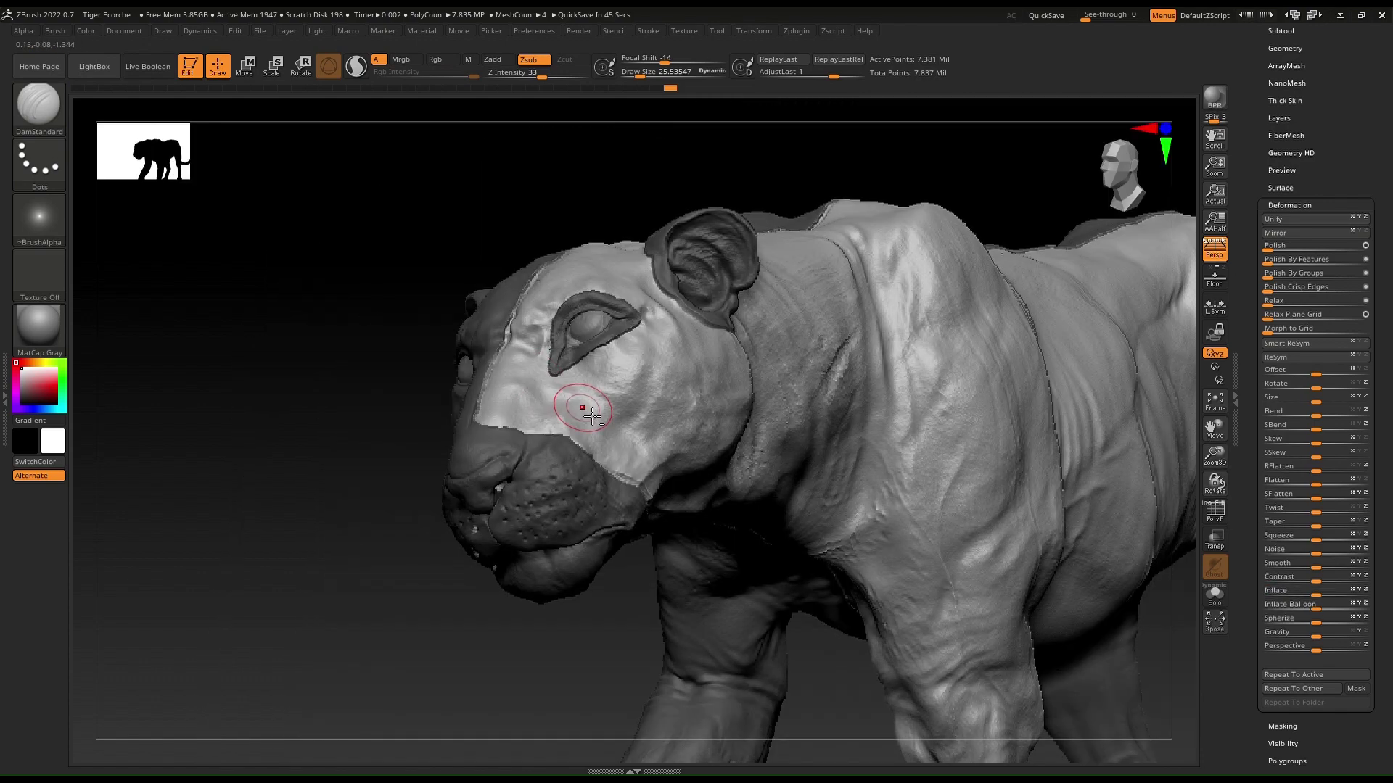
Smooth the tiger's unmasked half with the Polish deformation and check the flank and hind leg
{"action": "right_click_drag", "start_coordinate": [581, 407], "coordinate": [124, 277], "text": "alt"}
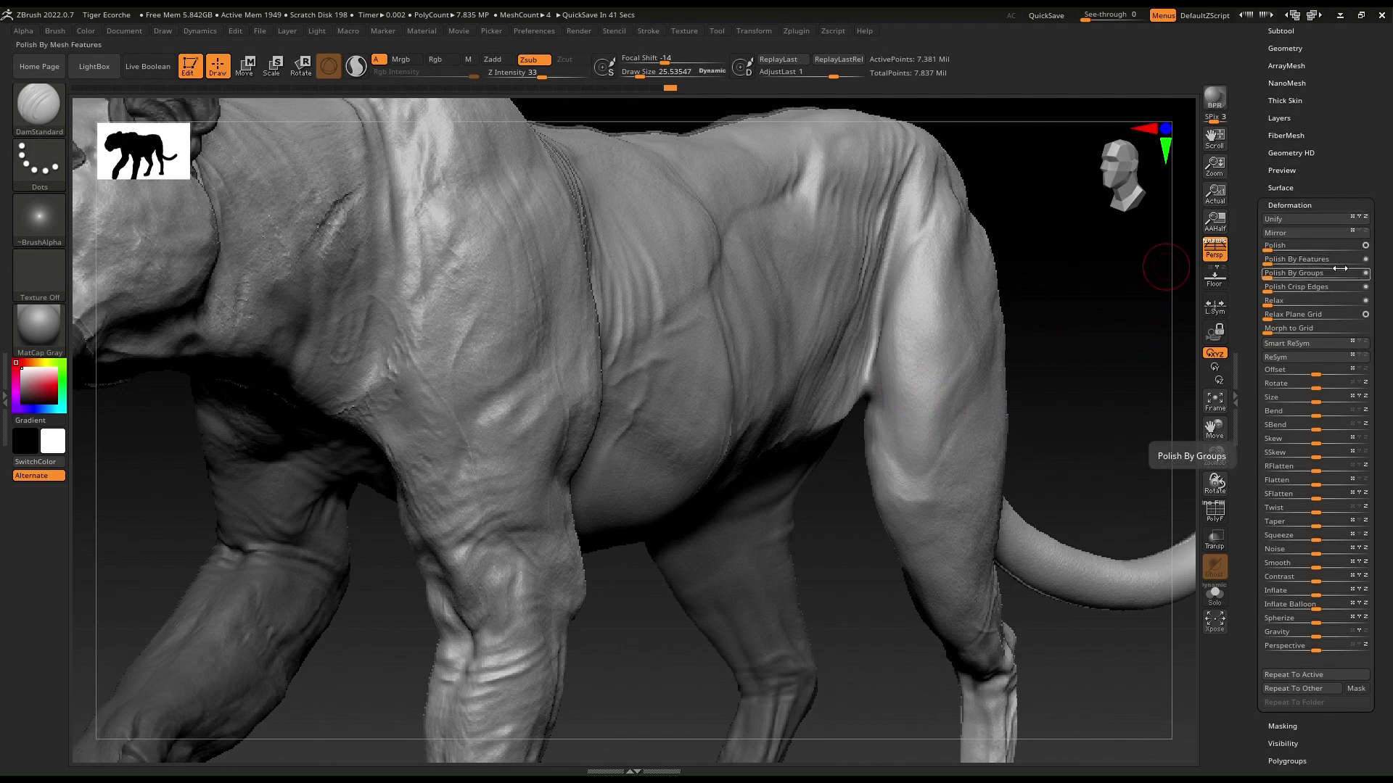
{"action": "left_click_drag", "start_coordinate": [1284, 246], "coordinate": [1348, 246]}
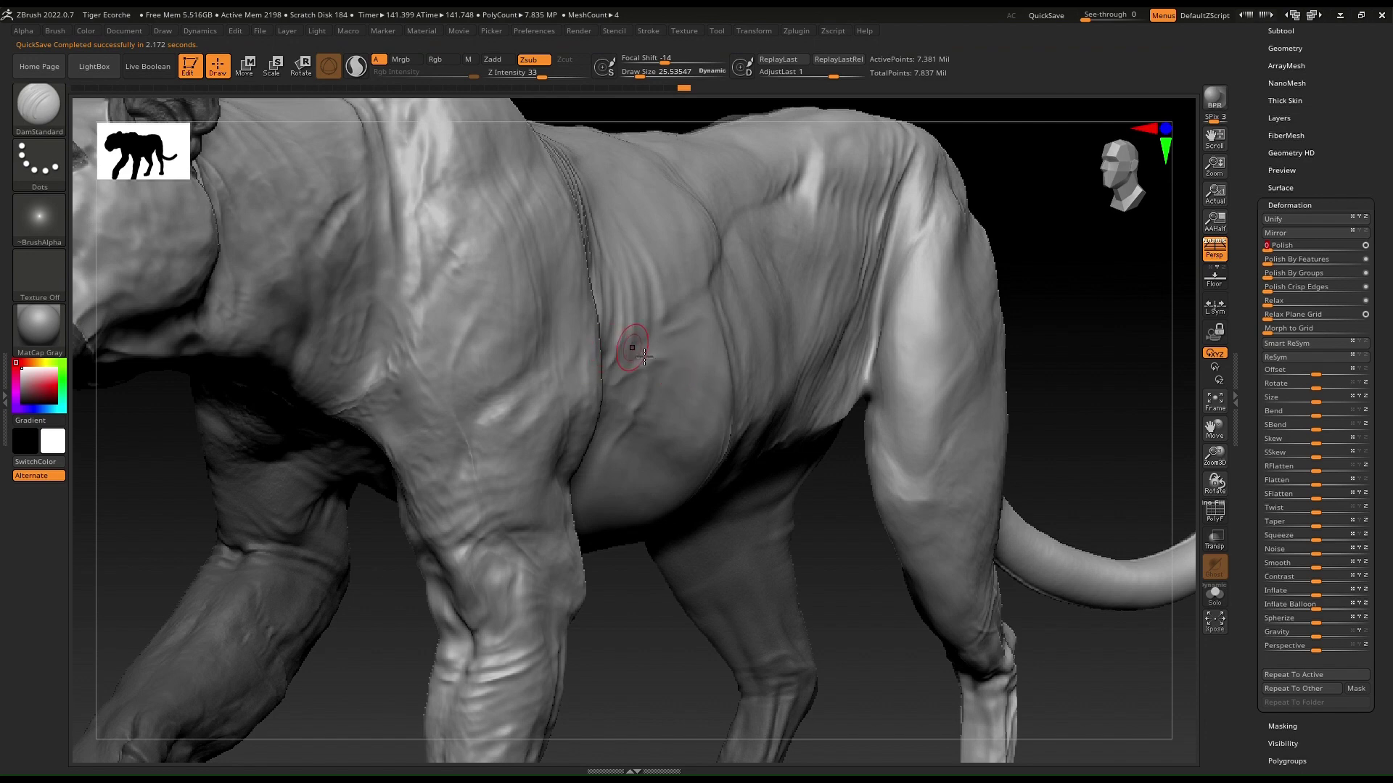
{"action": "left_click_drag", "start_coordinate": [1082, 255], "coordinate": [1054, 238]}
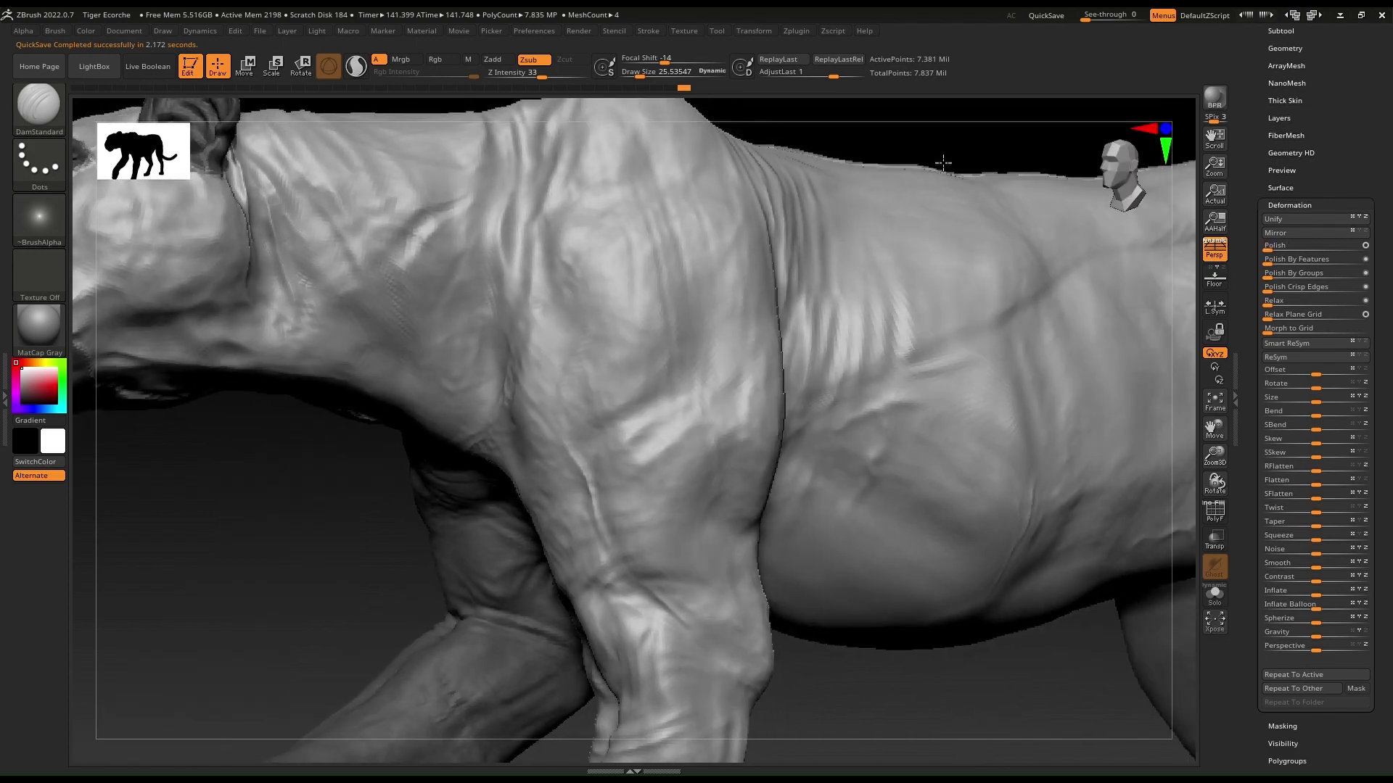
{"action": "left_click_drag", "start_coordinate": [911, 133], "coordinate": [969, 160]}
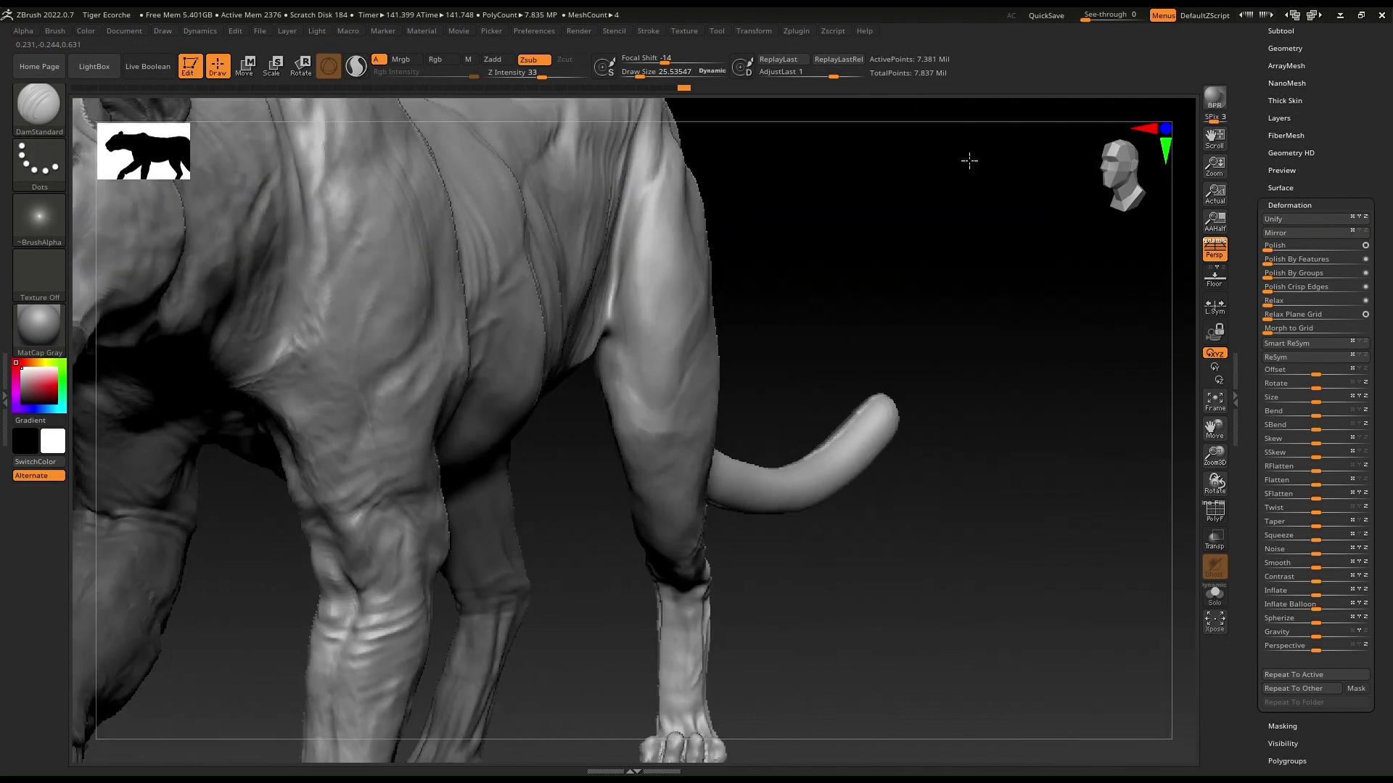
Go down three subdivision levels and apply a Contrast deformation of -50 to the tiger's unmasked half
{"action": "key", "text": "shift"}
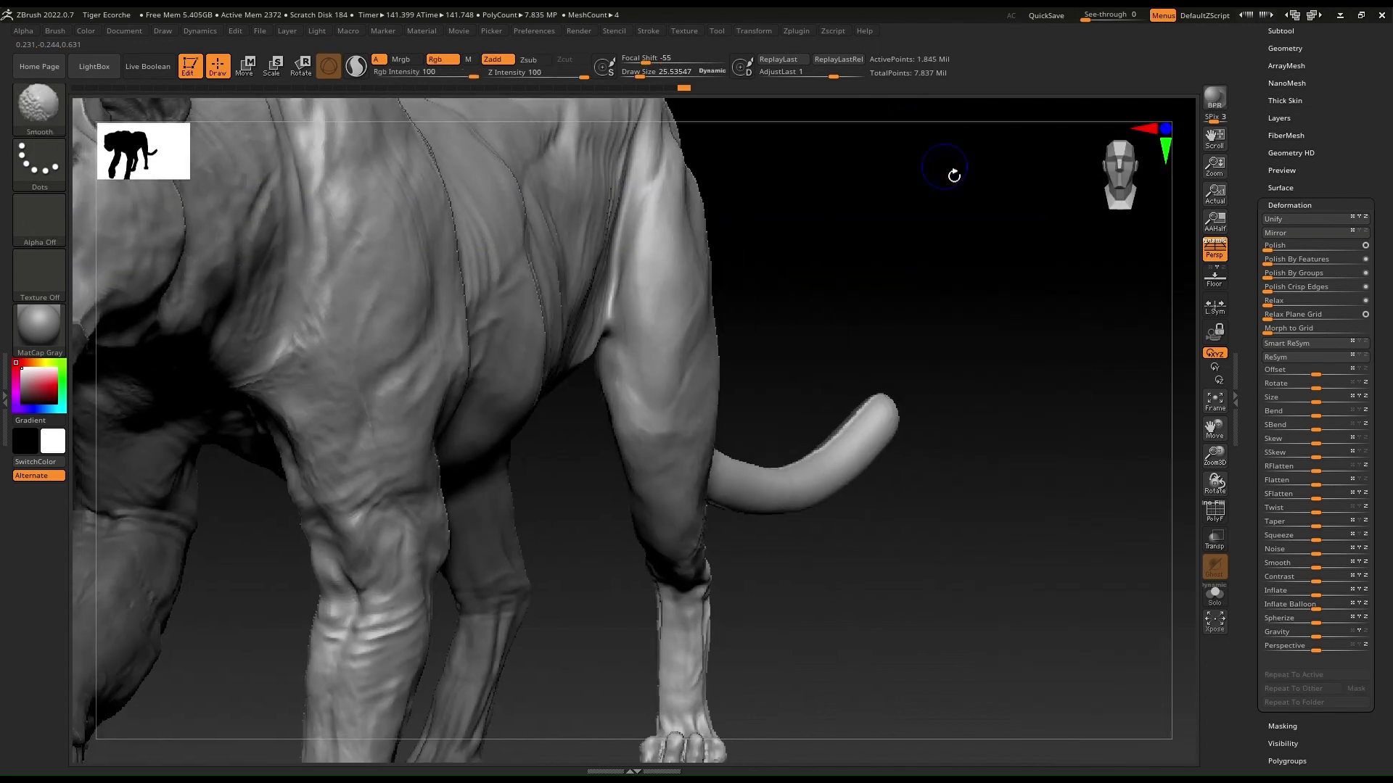
{"action": "key", "text": "shift+d"}
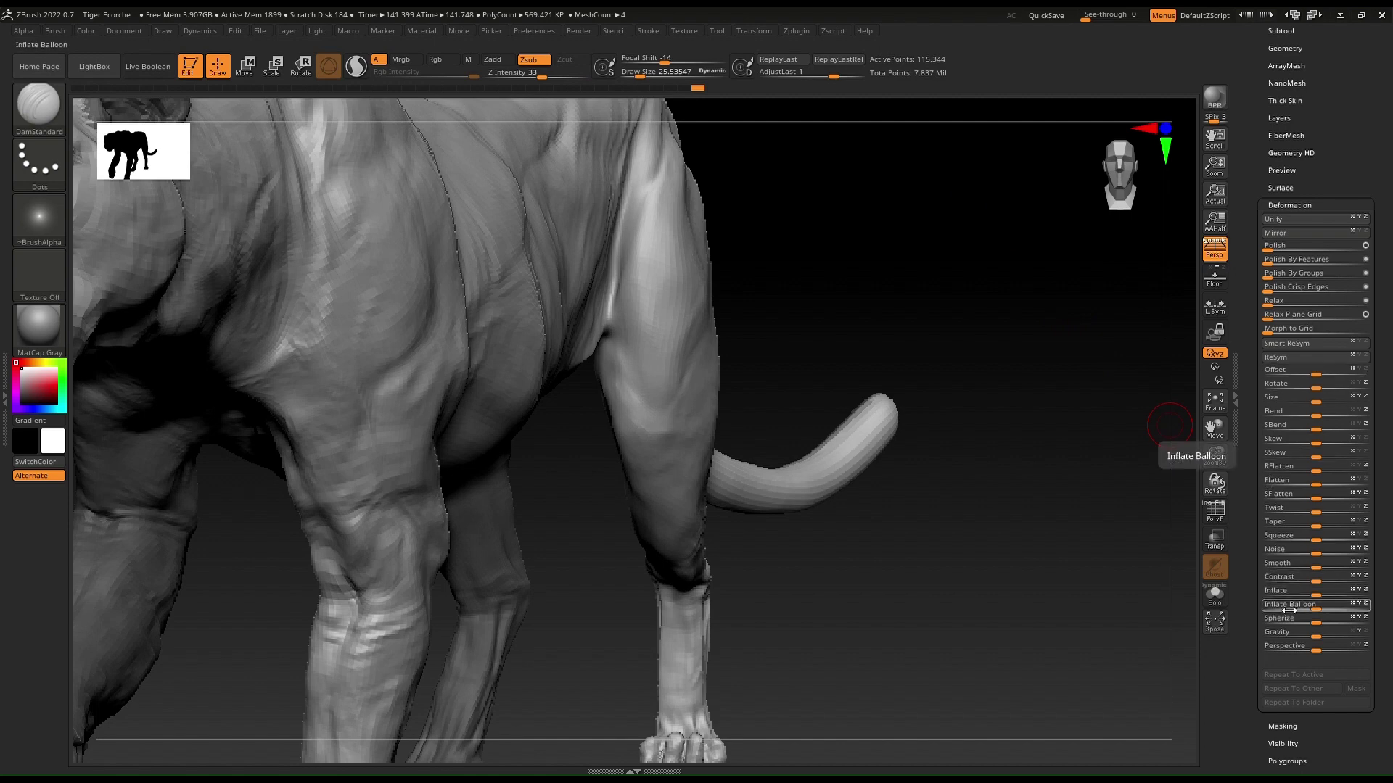
{"action": "left_click", "coordinate": [1277, 577]}
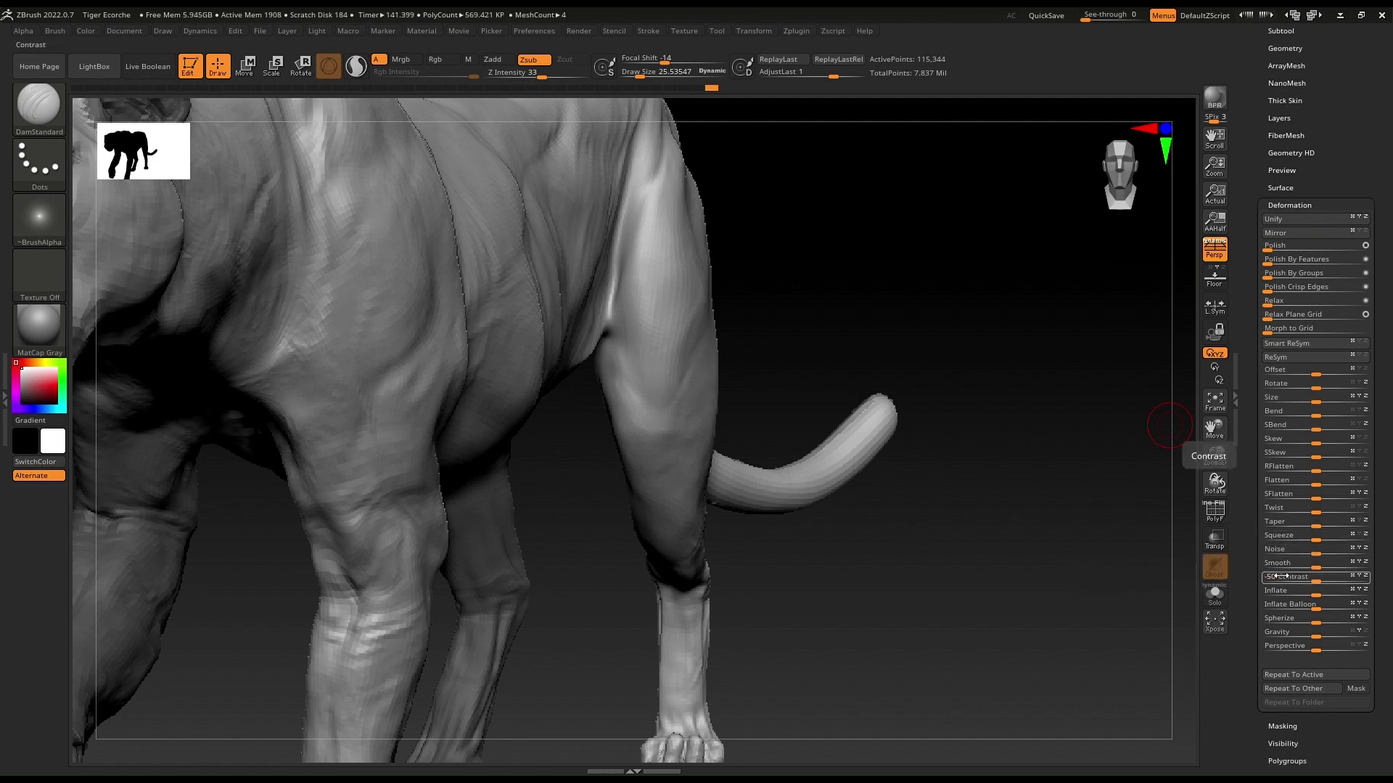
{"action": "key", "text": "Return"}
Check the smoothed shoulder, foreleg and head of the tiger, and save the project
{"action": "left_click_drag", "start_coordinate": [909, 264], "coordinate": [873, 267]}
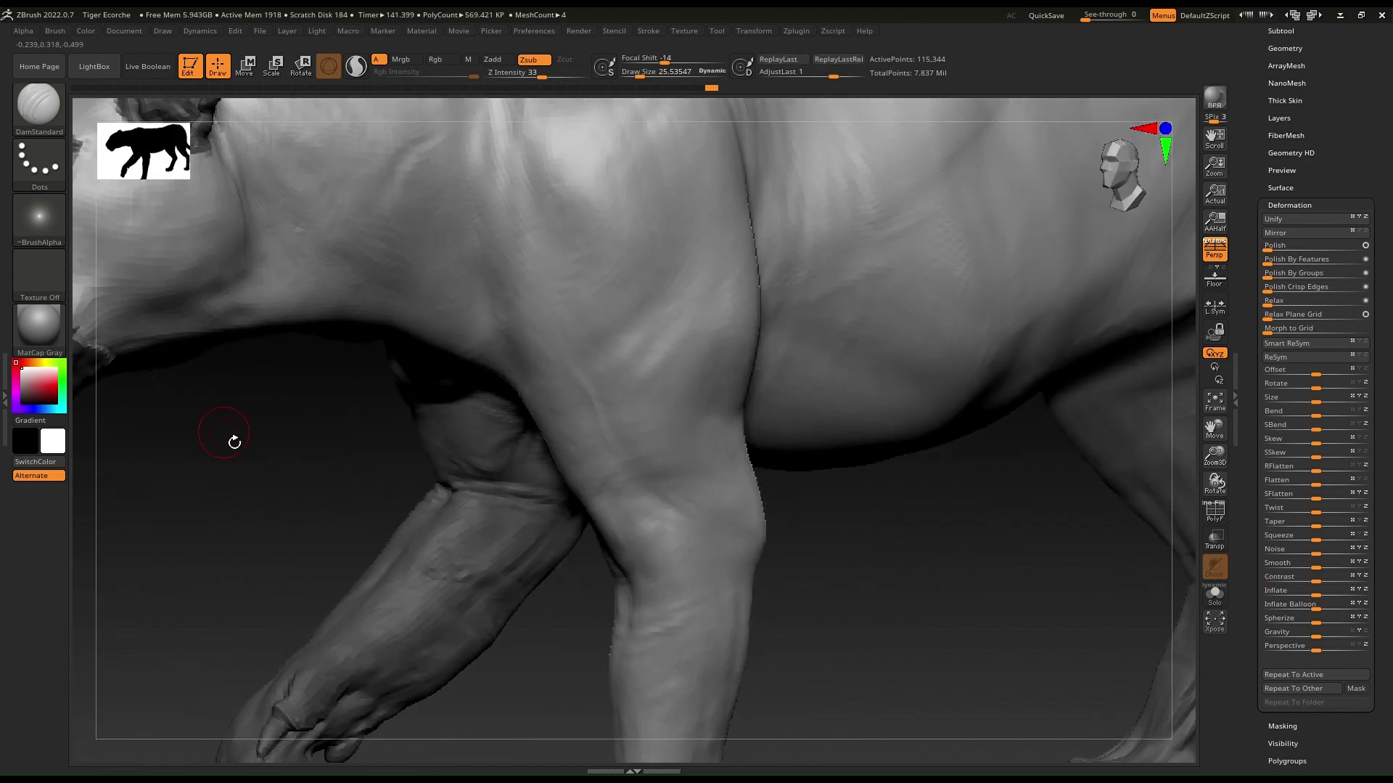
{"action": "left_click_drag", "start_coordinate": [240, 441], "coordinate": [300, 499]}
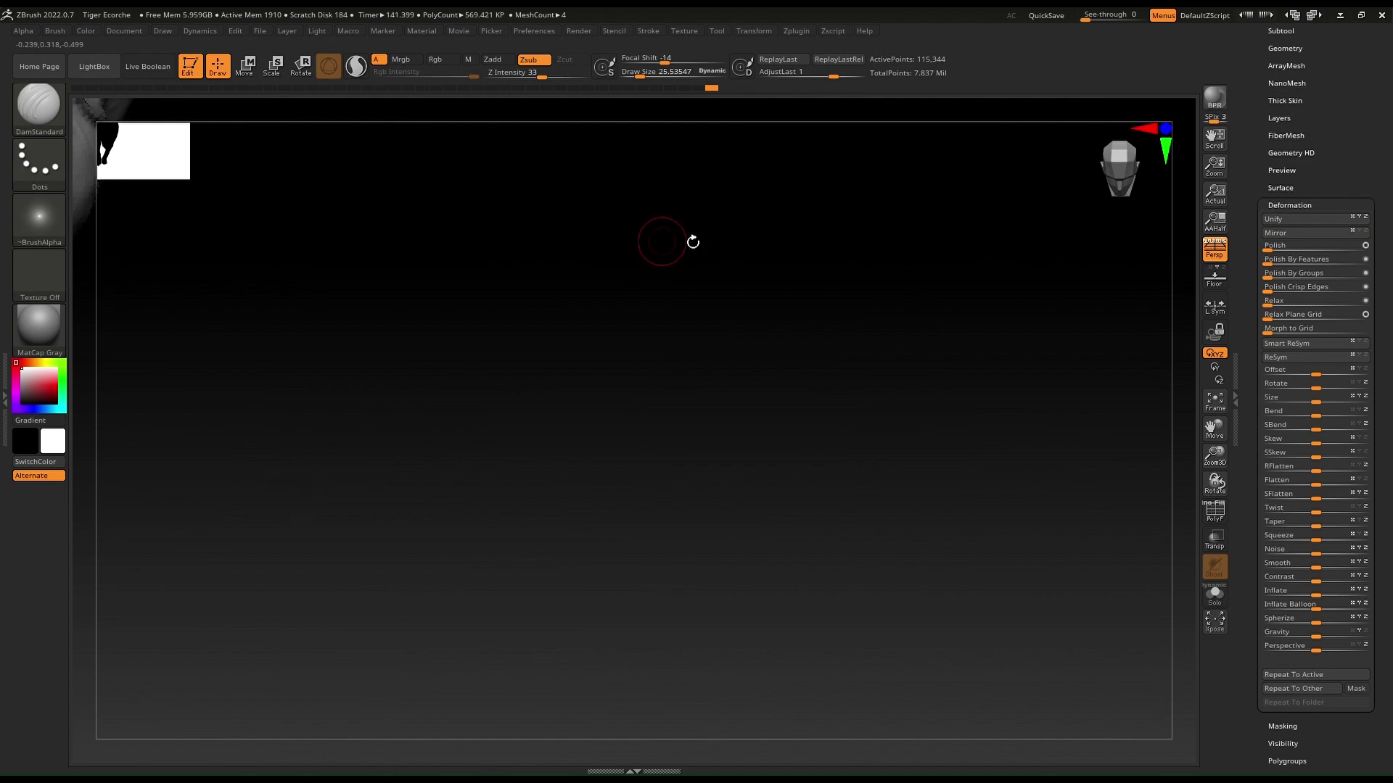
{"action": "left_click_drag", "start_coordinate": [650, 336], "coordinate": [418, 210]}
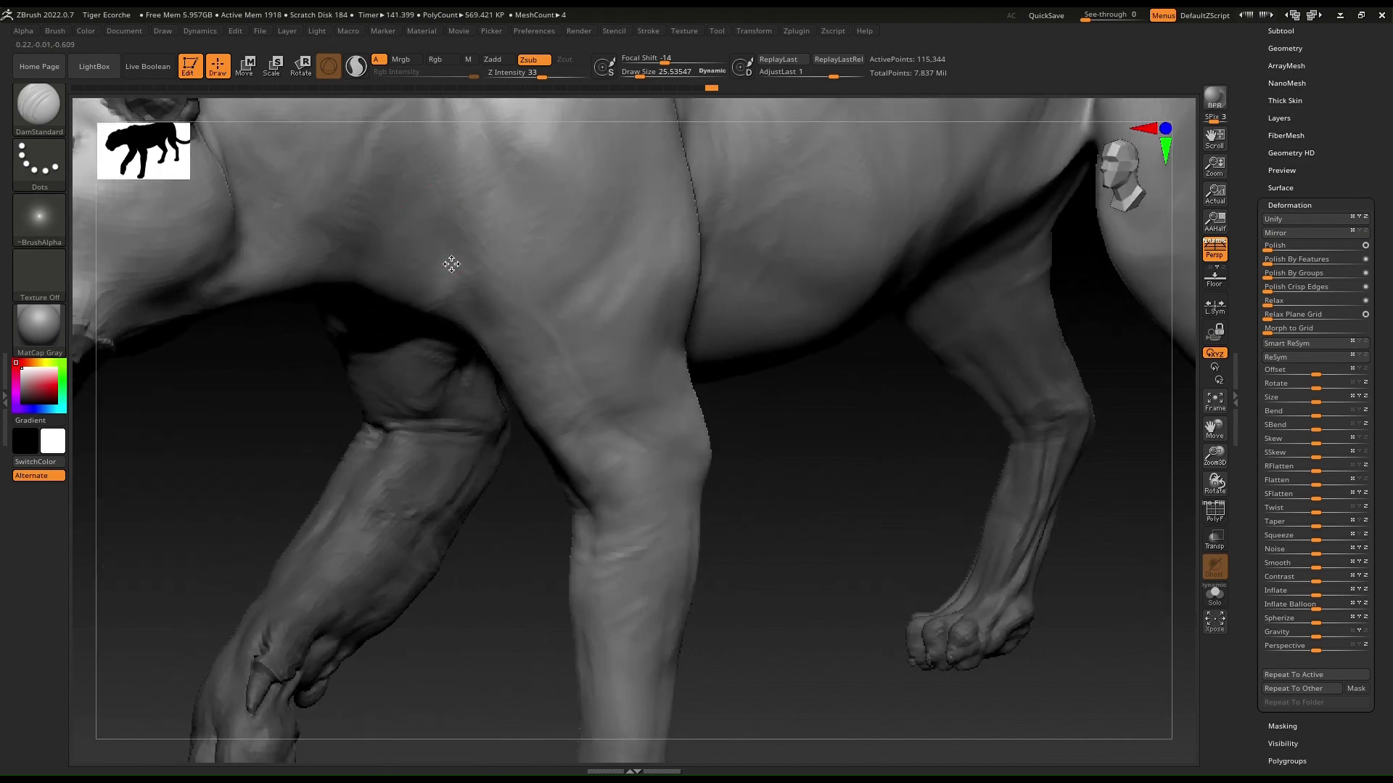
{"action": "right_click_drag", "start_coordinate": [446, 265], "coordinate": [526, 416], "text": "alt"}
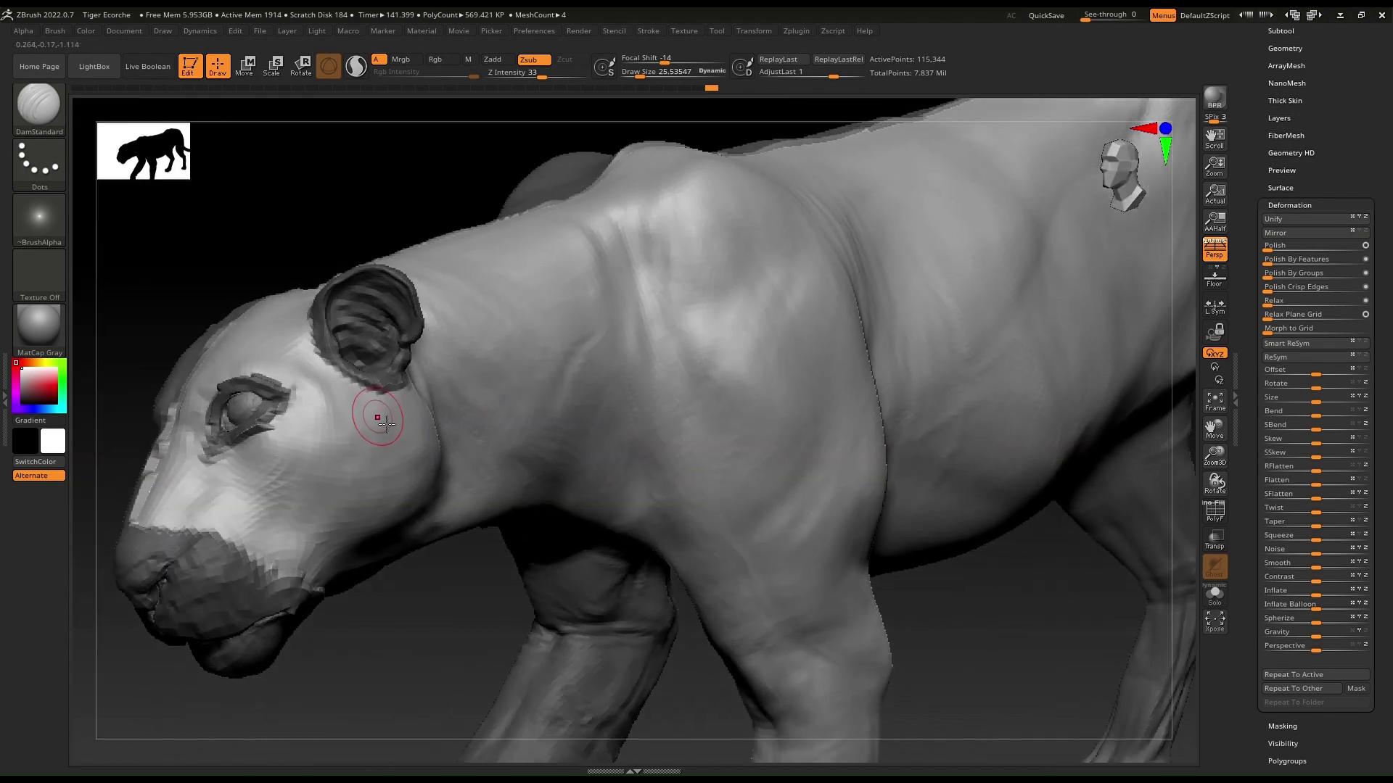
{"action": "right_click_drag", "start_coordinate": [319, 410], "coordinate": [520, 382], "text": "alt"}
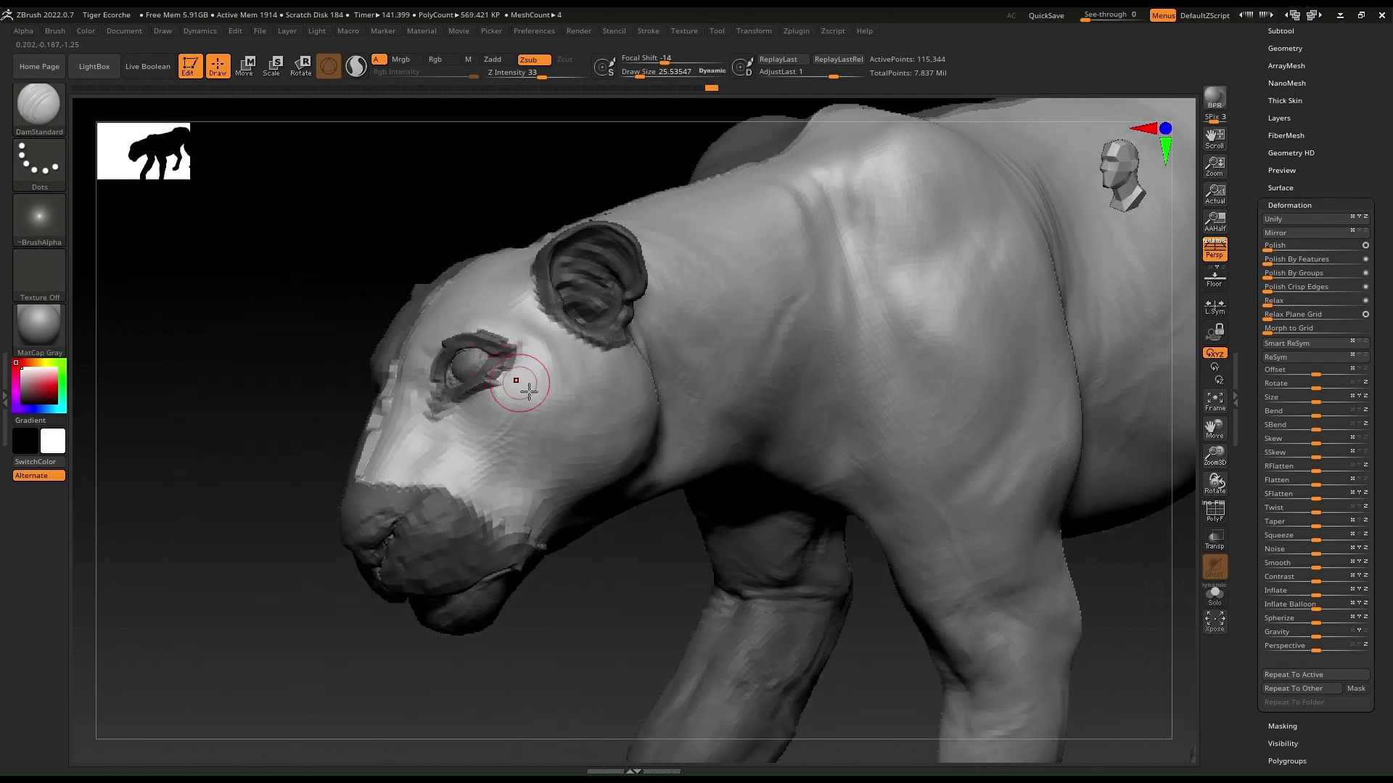
{"action": "key", "text": "ctrl"}
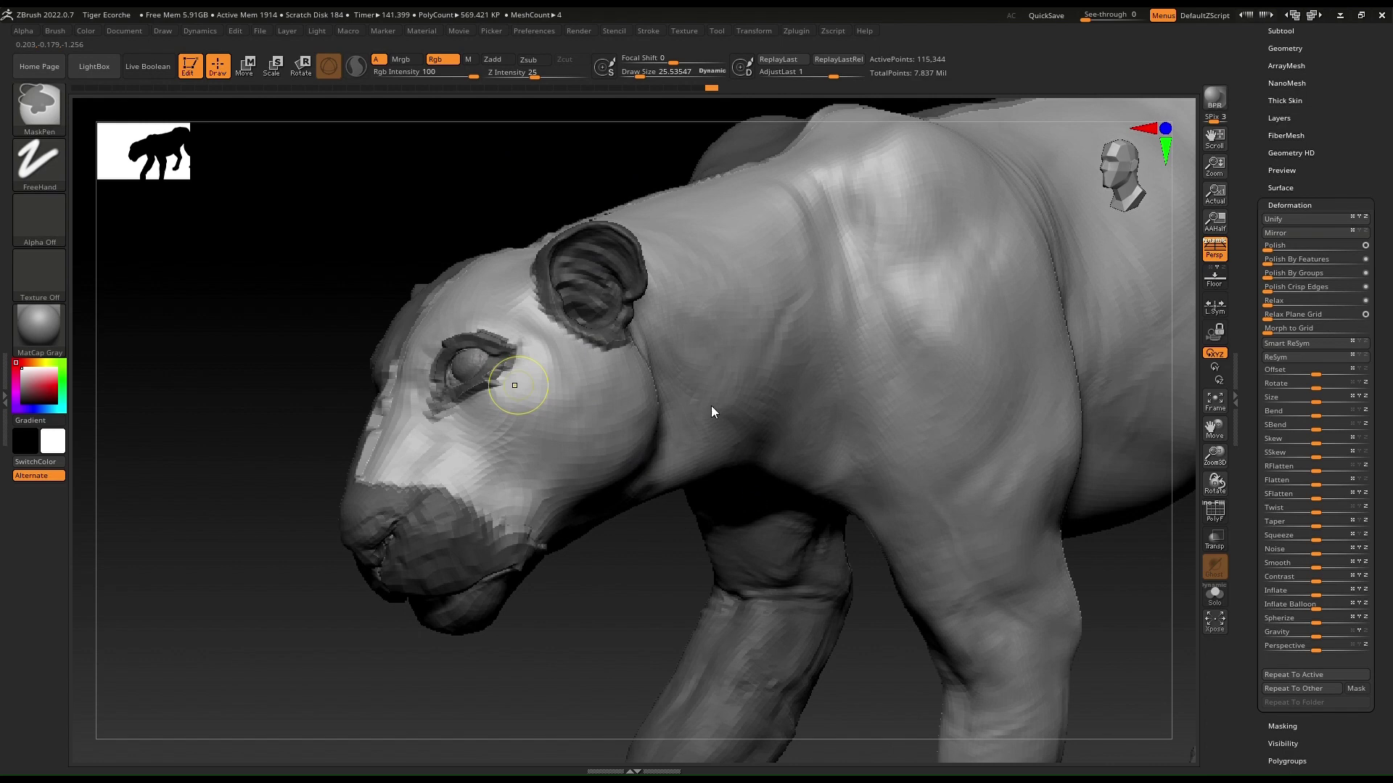
{"action": "key", "text": "ctrl+s"}
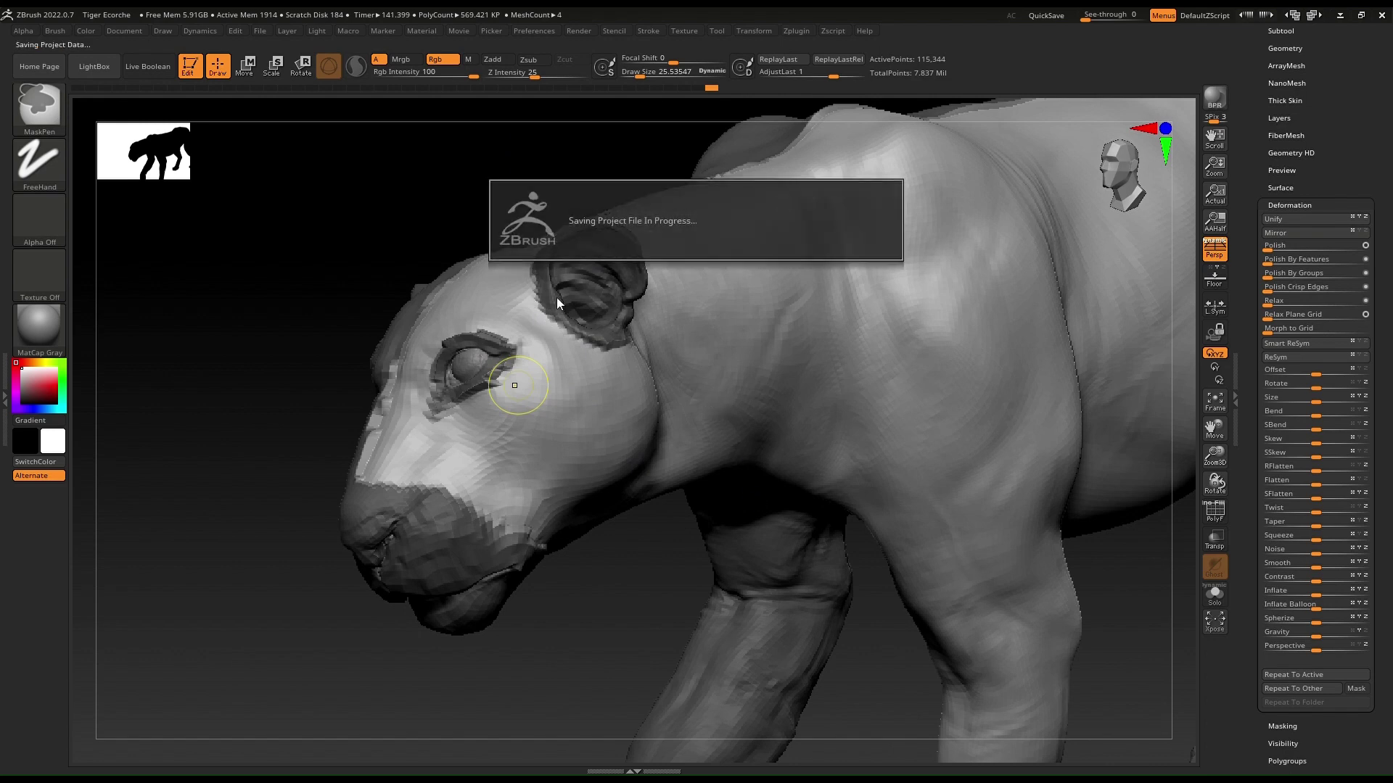
Go up two subdivision levels and apply a Contrast deformation of -50 to soften the unmasked skin folds
{"action": "mouse_move", "coordinate": [522, 313]}
{"action": "right_mouse_down"}
{"action": "mouse_move", "coordinate": [541, 338]}
{"action": "mouse_move", "coordinate": [602, 213]}
{"action": "mouse_move", "coordinate": [586, 225]}
{"action": "right_mouse_up"}
{"action": "mouse_move", "coordinate": [638, 559]}
{"action": "right_mouse_down", "text": "alt"}
{"action": "mouse_move", "coordinate": [600, 286]}
{"action": "mouse_move", "coordinate": [590, 379]}
{"action": "mouse_move", "coordinate": [634, 317]}
{"action": "mouse_move", "coordinate": [702, 392]}
{"action": "mouse_move", "coordinate": [488, 370]}
{"action": "right_mouse_up", "text": "alt"}
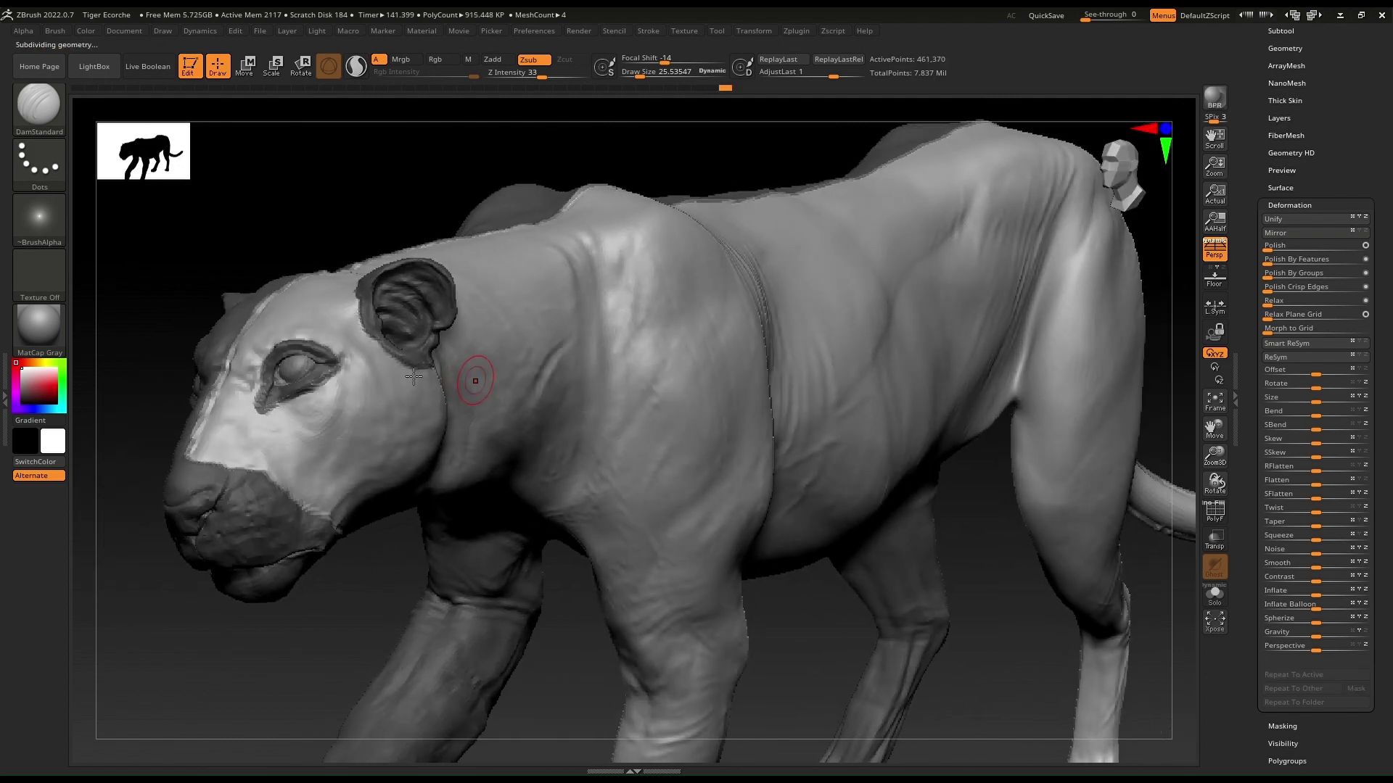
{"action": "mouse_move", "coordinate": [521, 372]}
{"action": "right_mouse_down"}
{"action": "mouse_move", "coordinate": [568, 351]}
{"action": "mouse_move", "coordinate": [597, 360]}
{"action": "mouse_move", "coordinate": [578, 360]}
{"action": "right_mouse_up"}
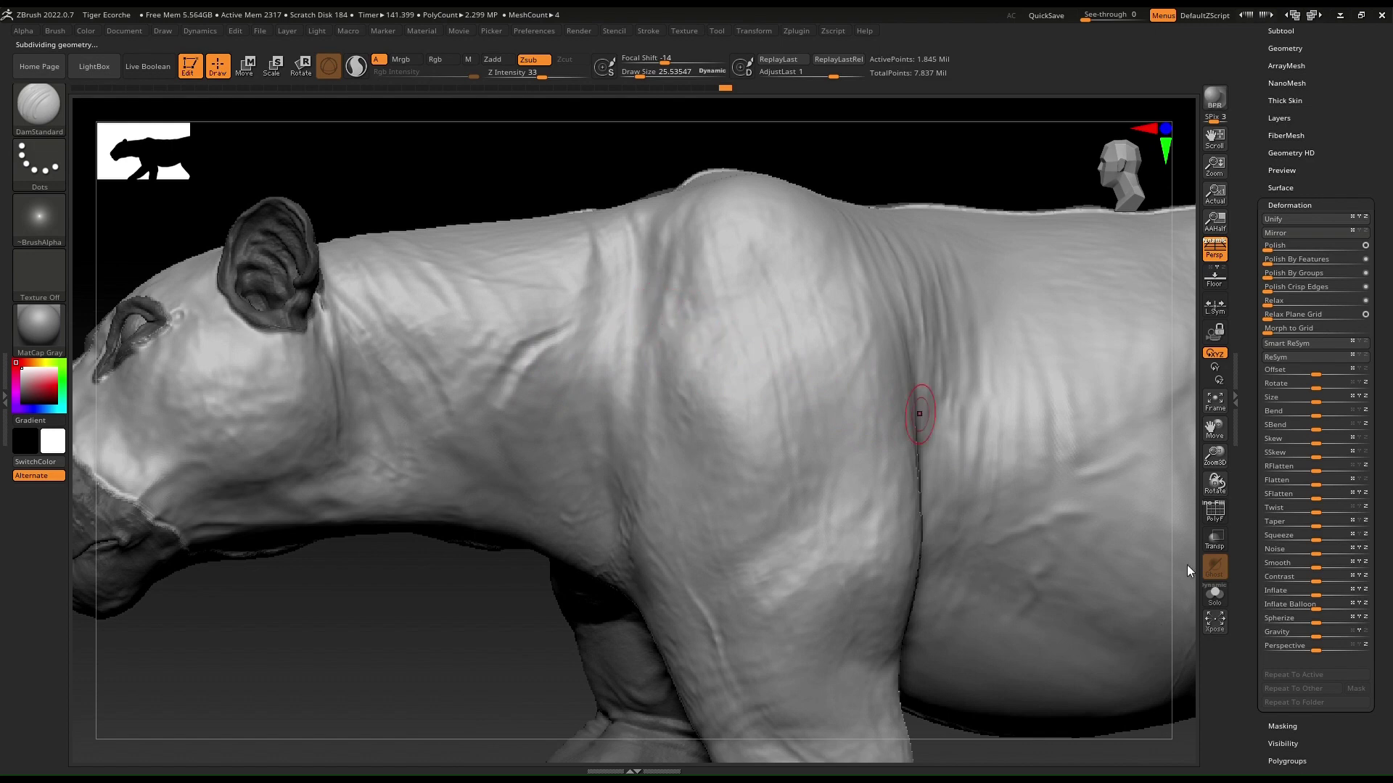
{"action": "left_click", "coordinate": [1278, 580]}
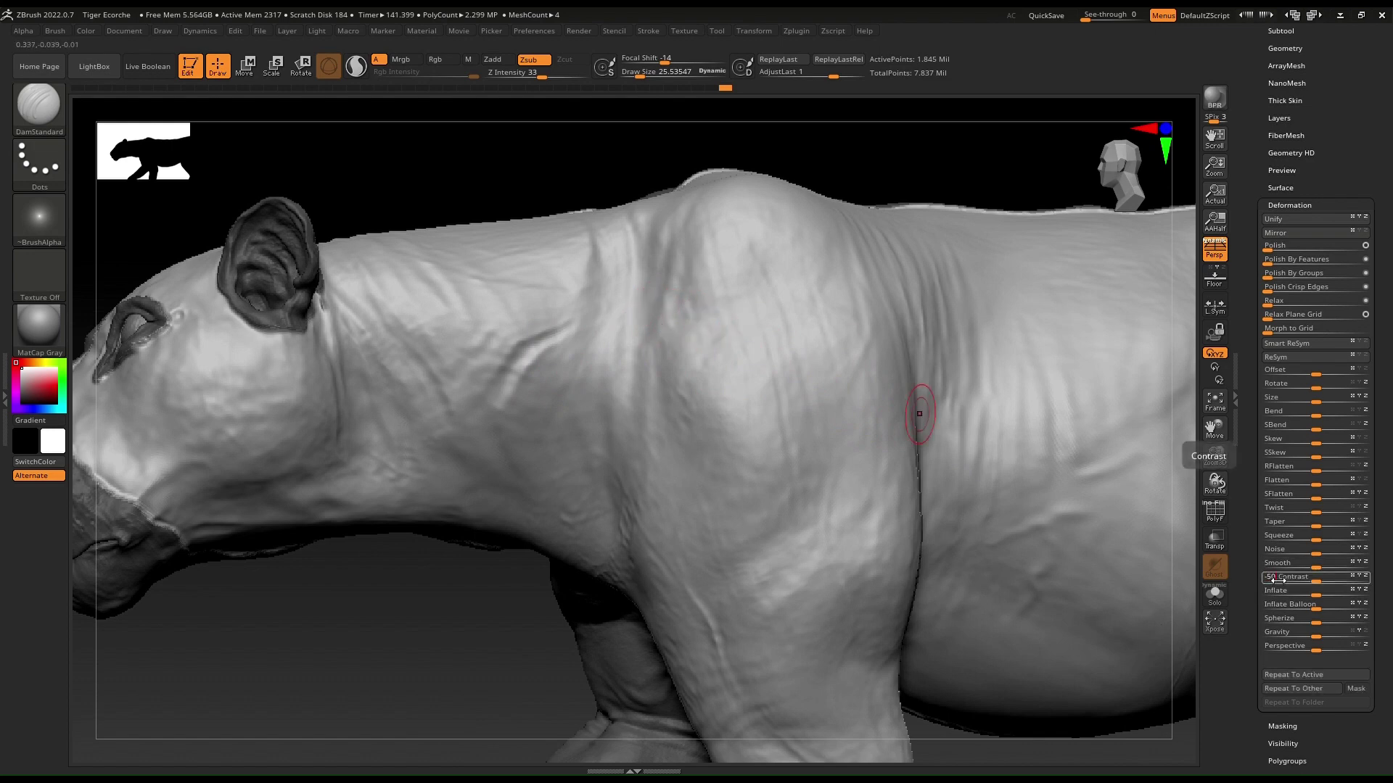
{"action": "key", "text": "Return"}
{"action": "right_click_drag", "start_coordinate": [517, 294], "coordinate": [581, 301]}
{"action": "right_click_drag", "start_coordinate": [311, 377], "coordinate": [301, 398]}
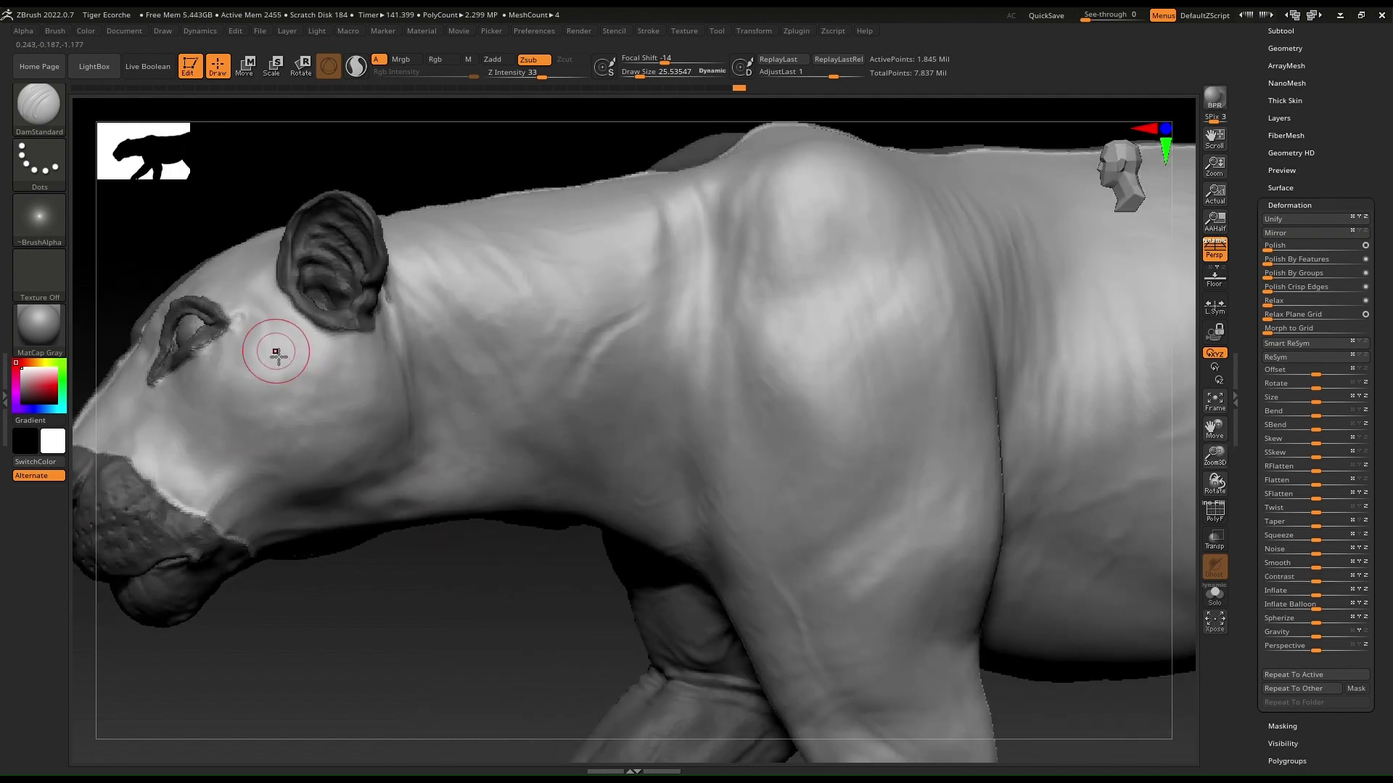
Reduce the DamStandard brush size to about 7.7 and carve a diagonal crease down the front of the left upper foreleg
{"action": "mouse_move", "coordinate": [234, 326]}
{"action": "right_mouse_down", "text": "shift"}
{"action": "mouse_move", "coordinate": [298, 334]}
{"action": "mouse_move", "coordinate": [227, 346]}
{"action": "mouse_move", "coordinate": [423, 186]}
{"action": "mouse_move", "coordinate": [544, 343]}
{"action": "mouse_move", "coordinate": [542, 367]}
{"action": "right_mouse_up", "text": "shift"}
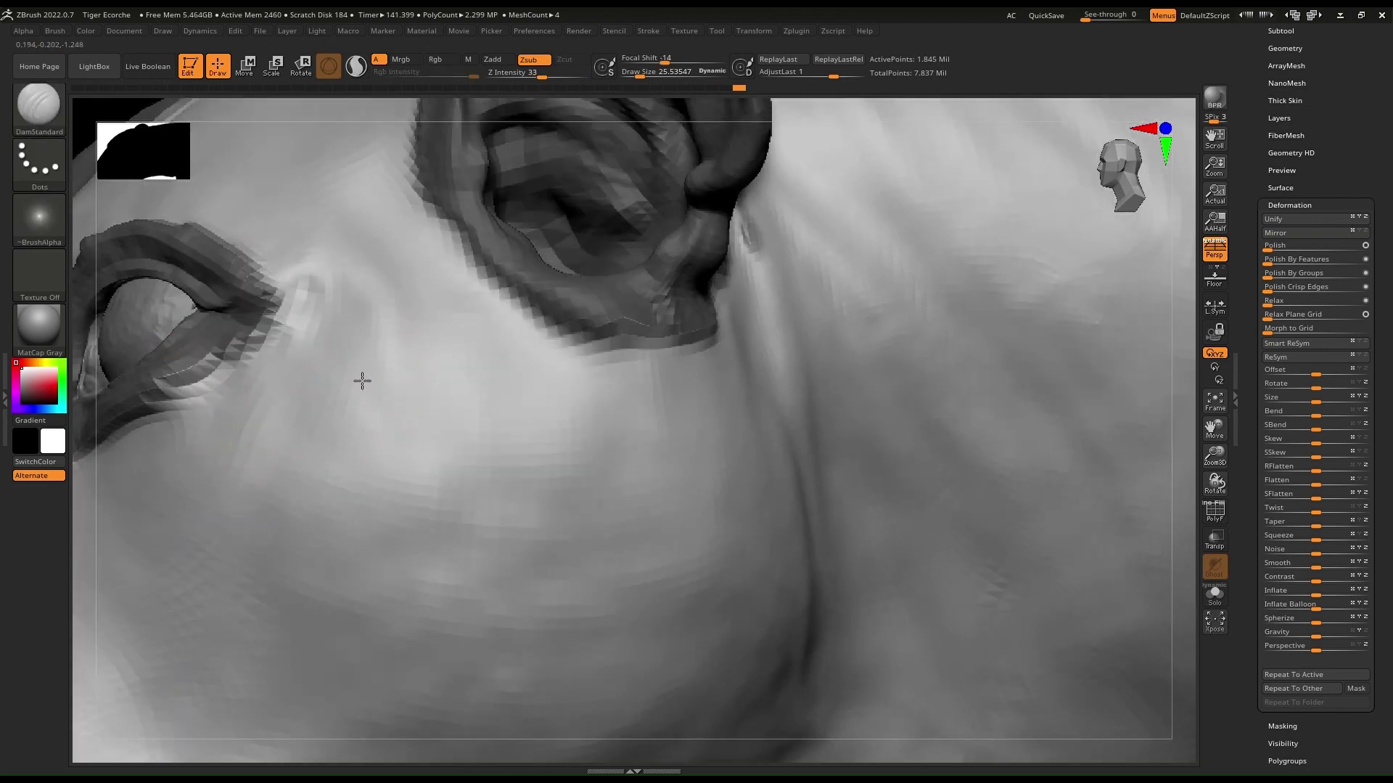
{"action": "mouse_move", "coordinate": [360, 381]}
{"action": "right_mouse_down", "text": "alt"}
{"action": "mouse_move", "coordinate": [557, 290]}
{"action": "mouse_move", "coordinate": [573, 255]}
{"action": "right_mouse_up", "text": "alt"}
{"action": "right_click_drag", "start_coordinate": [457, 410], "coordinate": [353, 390], "text": "alt"}
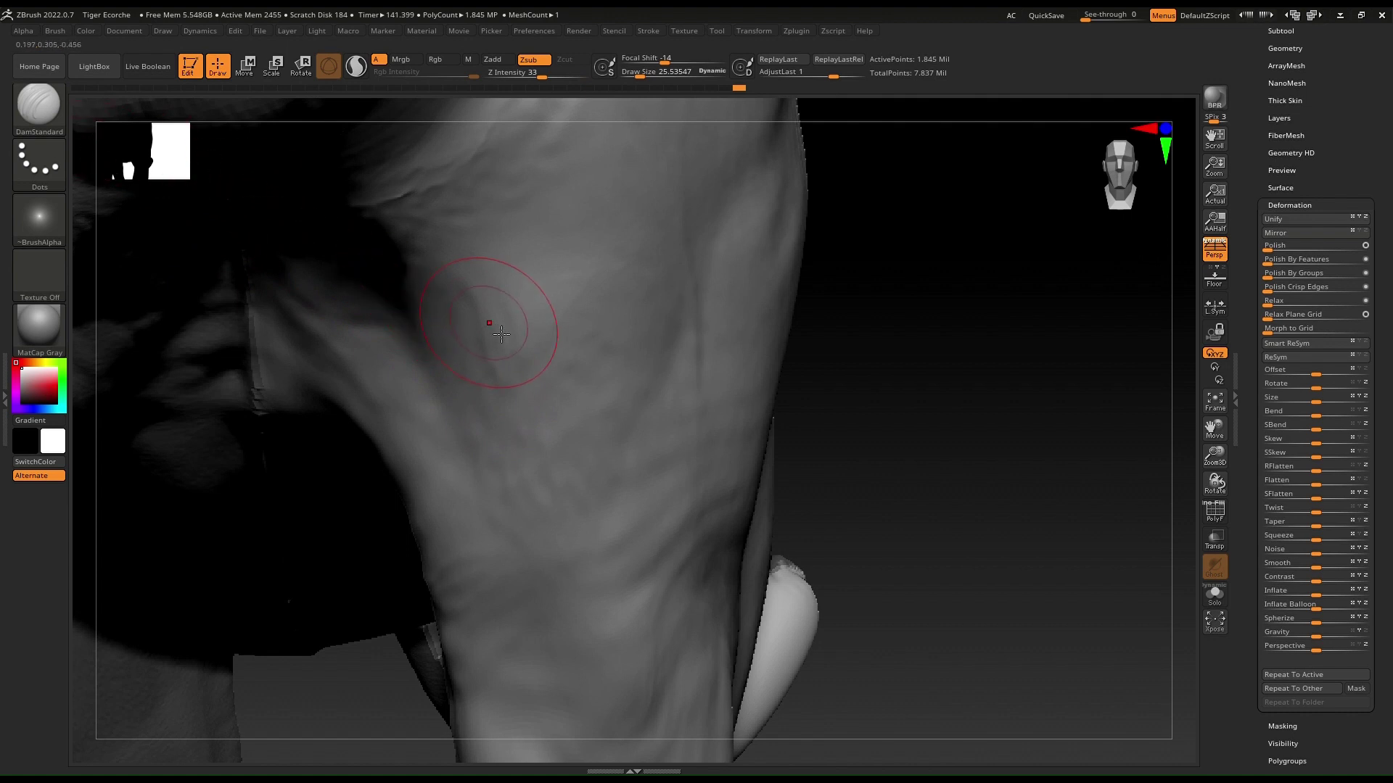
{"action": "key", "text": "s"}
{"action": "left_click_drag", "start_coordinate": [497, 351], "coordinate": [489, 352]}
{"action": "left_click_drag", "start_coordinate": [441, 425], "coordinate": [466, 483]}
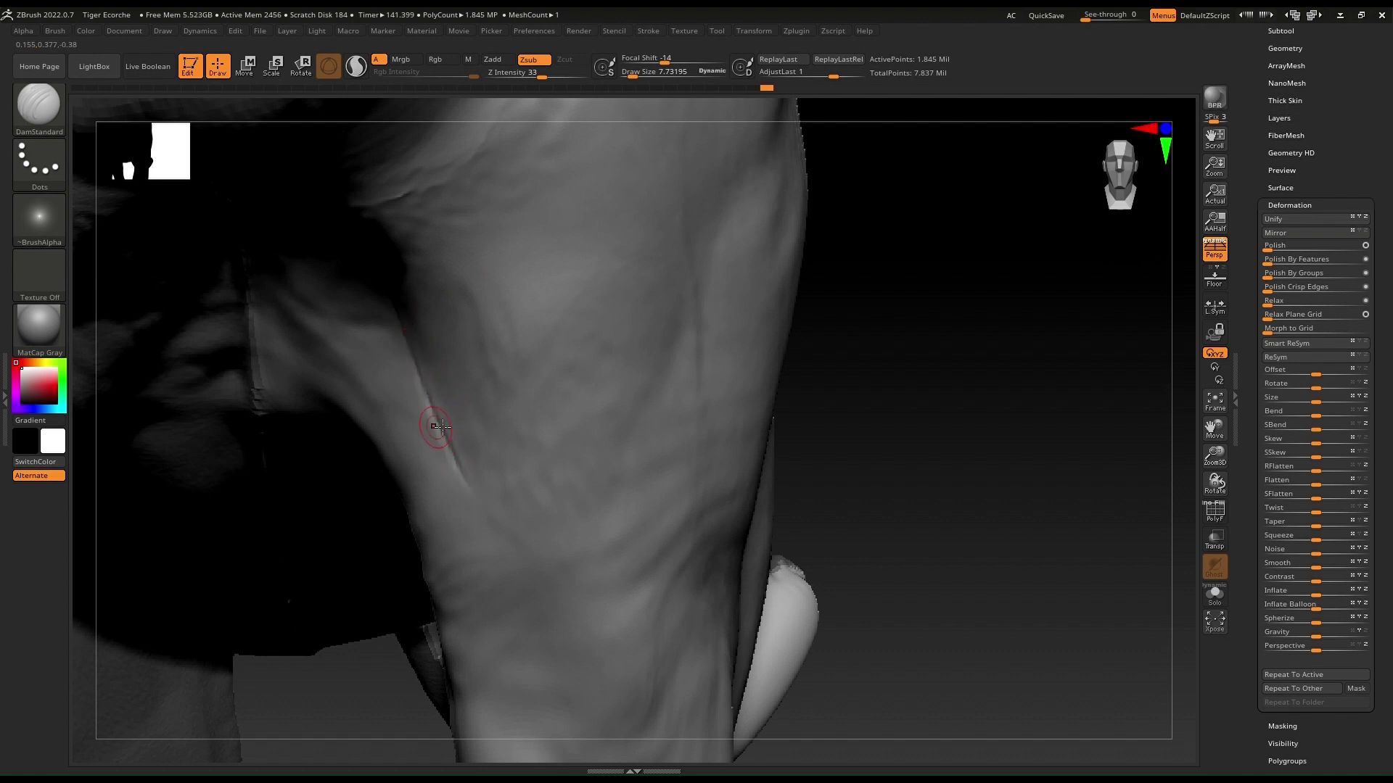
{"action": "left_click_drag", "start_coordinate": [439, 427], "coordinate": [545, 617]}
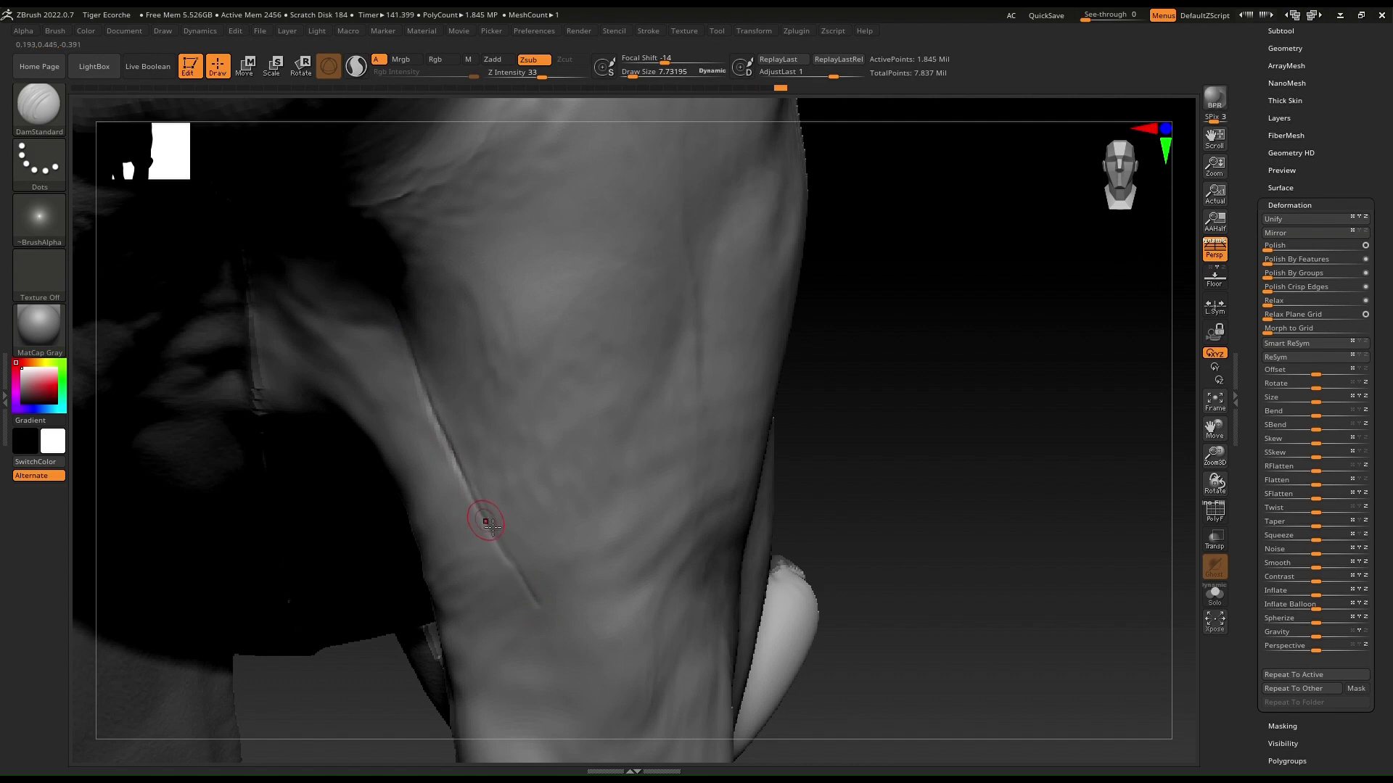
Extend the crease down the left foreleg and carve a second one meeting it in a V above the wrinkled joint
{"action": "mouse_move", "coordinate": [546, 423]}
{"action": "right_mouse_down", "text": "ctrl"}
{"action": "mouse_move", "coordinate": [314, 575]}
{"action": "mouse_move", "coordinate": [416, 563]}
{"action": "right_mouse_up", "text": "ctrl"}
{"action": "mouse_move", "coordinate": [549, 513]}
{"action": "right_mouse_down"}
{"action": "mouse_move", "coordinate": [591, 319]}
{"action": "mouse_move", "coordinate": [602, 292]}
{"action": "mouse_move", "coordinate": [622, 289]}
{"action": "right_mouse_up"}
{"action": "key", "text": "ctrl"}
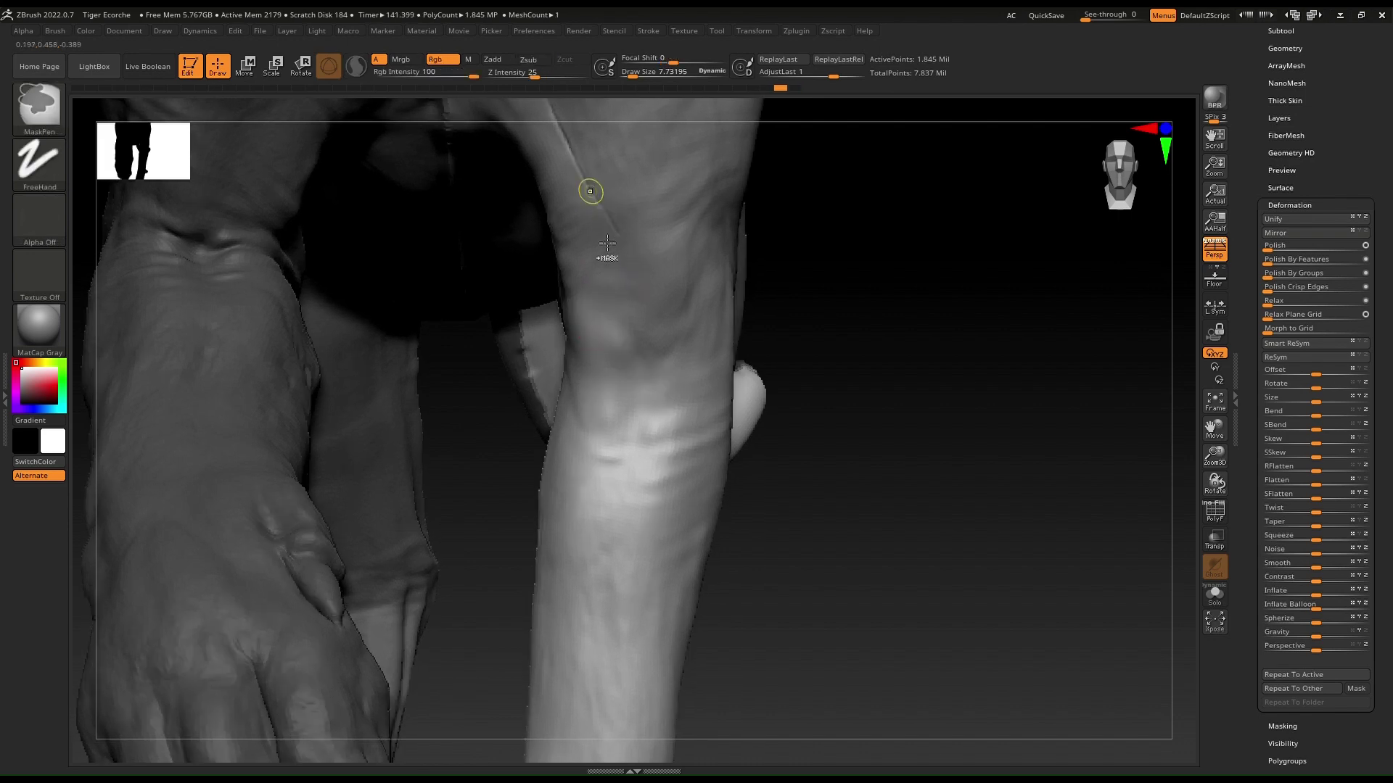
{"action": "key", "text": "ctrl"}
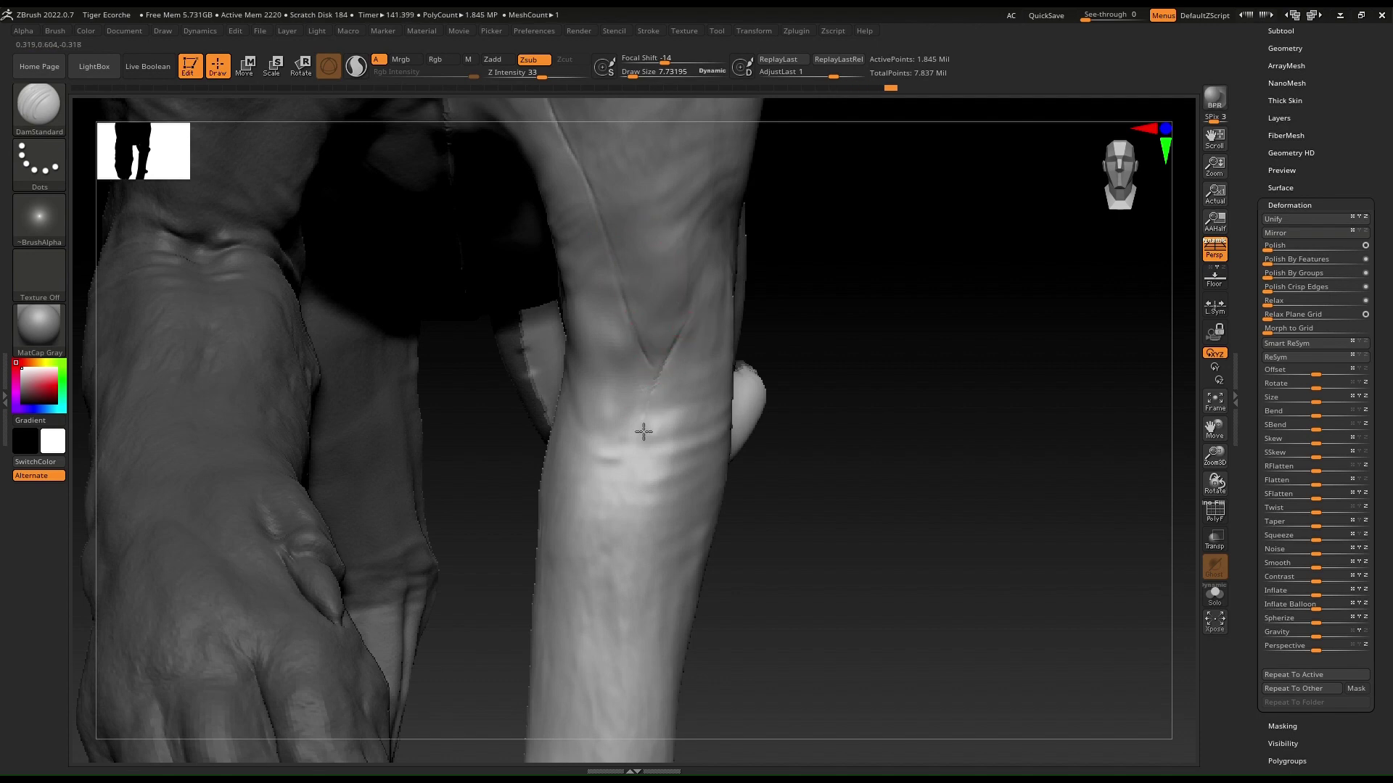
{"action": "left_click_drag", "start_coordinate": [644, 435], "coordinate": [645, 407]}
{"action": "mouse_move", "coordinate": [668, 301]}
{"action": "right_mouse_down"}
{"action": "mouse_move", "coordinate": [648, 304]}
{"action": "mouse_move", "coordinate": [686, 264]}
{"action": "mouse_move", "coordinate": [612, 485]}
{"action": "mouse_move", "coordinate": [702, 261]}
{"action": "mouse_move", "coordinate": [697, 286]}
{"action": "mouse_move", "coordinate": [716, 307]}
{"action": "mouse_move", "coordinate": [693, 326]}
{"action": "right_mouse_up"}
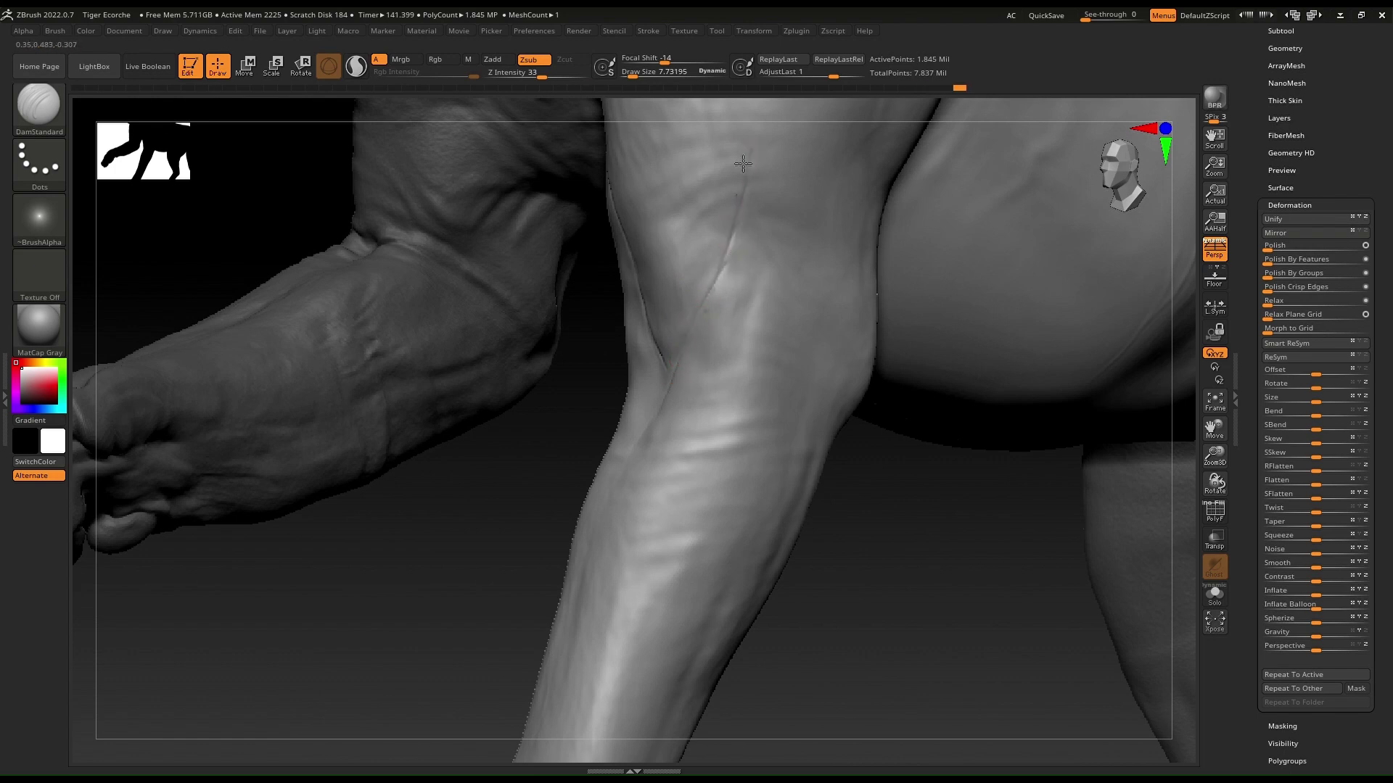
Carve the crease from the V junction down over the wrinkled joint and along the front of the left foreleg
{"action": "mouse_move", "coordinate": [694, 233]}
{"action": "right_mouse_down"}
{"action": "mouse_move", "coordinate": [752, 280]}
{"action": "mouse_move", "coordinate": [644, 363]}
{"action": "mouse_move", "coordinate": [646, 351]}
{"action": "right_mouse_up"}
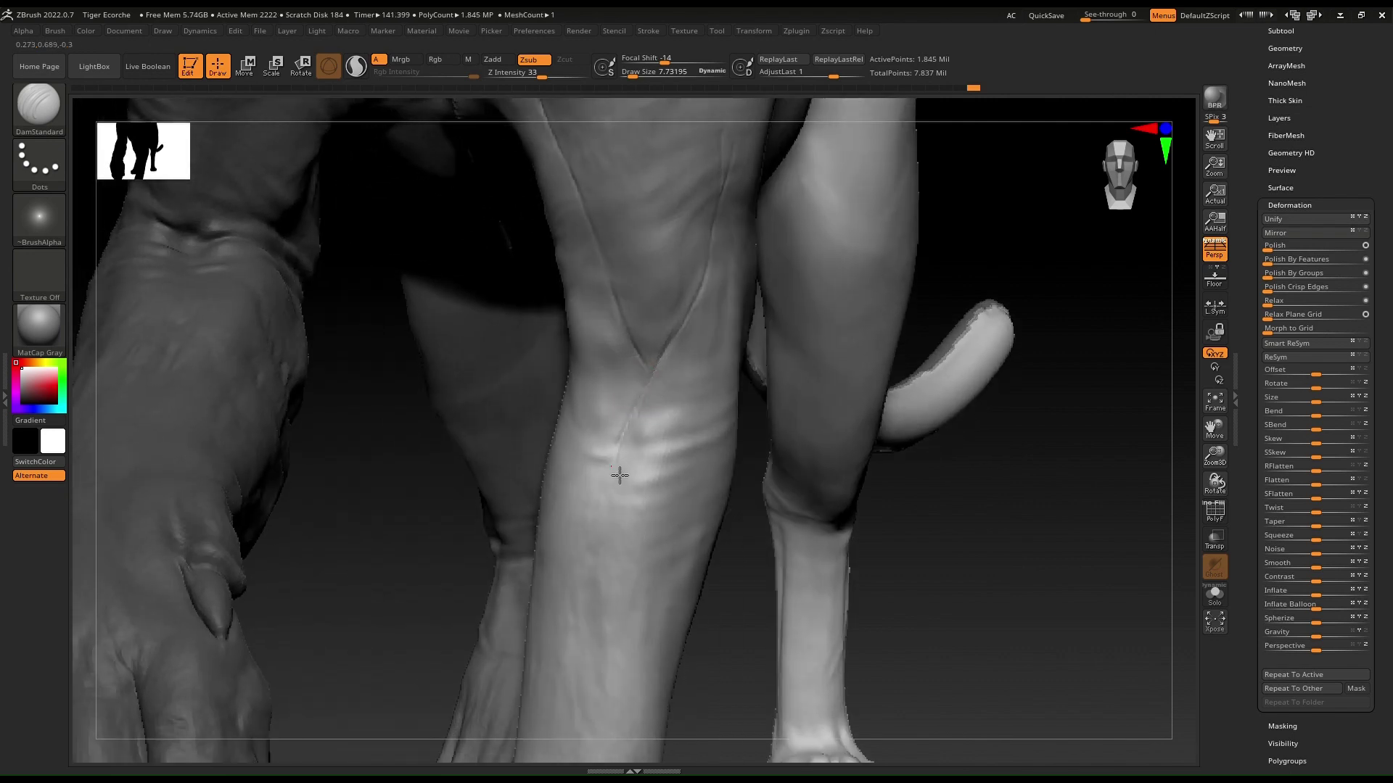
{"action": "left_click_drag", "start_coordinate": [626, 425], "coordinate": [599, 532]}
{"action": "left_click_drag", "start_coordinate": [626, 423], "coordinate": [608, 556]}
{"action": "left_click_drag", "start_coordinate": [611, 488], "coordinate": [595, 595]}
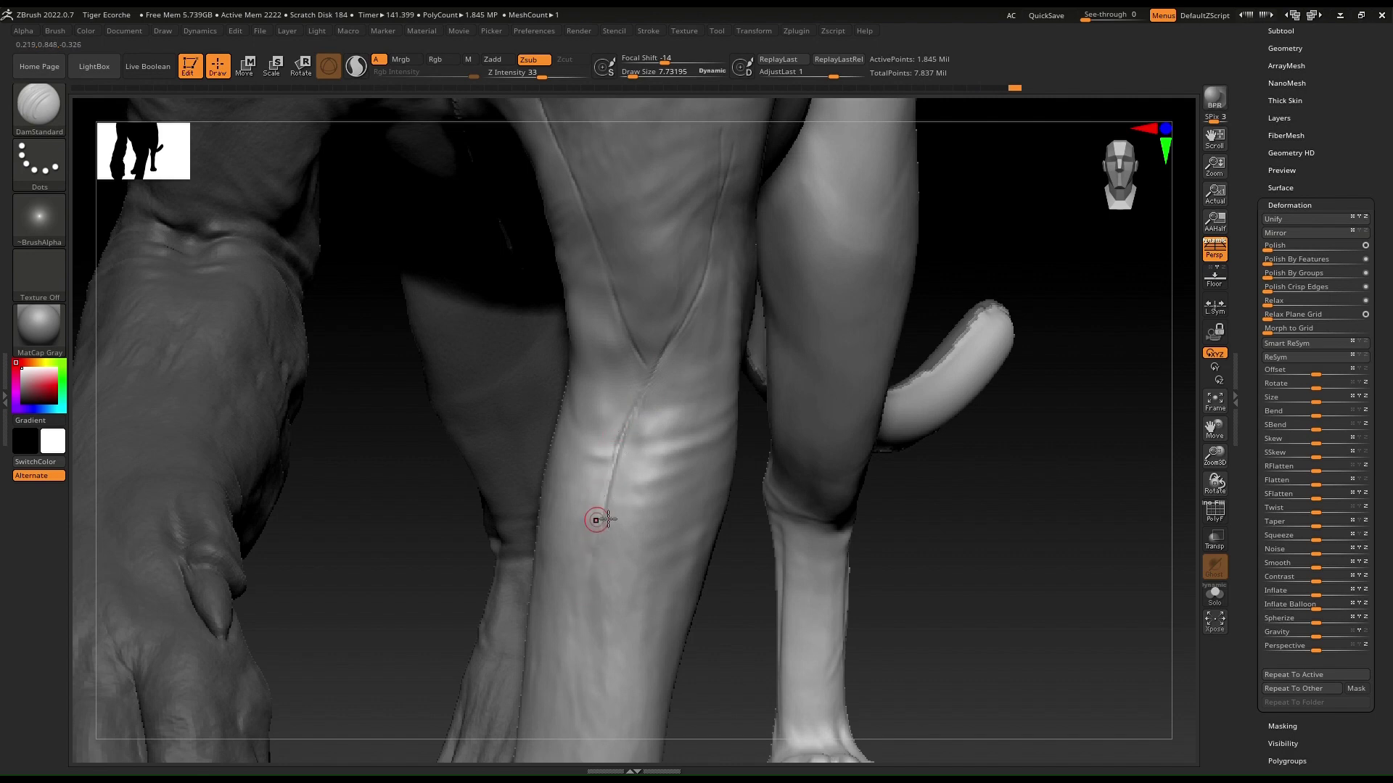
{"action": "left_click_drag", "start_coordinate": [603, 519], "coordinate": [584, 659]}
{"action": "left_click_drag", "start_coordinate": [594, 588], "coordinate": [572, 716]}
Extend the crease down the lower left foreleg, curving it toward the inner side above the paw
{"action": "mouse_move", "coordinate": [601, 494]}
{"action": "right_mouse_down", "text": "ctrl"}
{"action": "mouse_move", "coordinate": [605, 479]}
{"action": "mouse_move", "coordinate": [609, 544]}
{"action": "mouse_move", "coordinate": [653, 444]}
{"action": "mouse_move", "coordinate": [636, 535]}
{"action": "mouse_move", "coordinate": [631, 297]}
{"action": "right_mouse_up", "text": "ctrl"}
{"action": "right_click_drag", "start_coordinate": [634, 444], "coordinate": [723, 391], "text": "ctrl"}
{"action": "right_click_drag", "start_coordinate": [632, 479], "coordinate": [690, 217]}
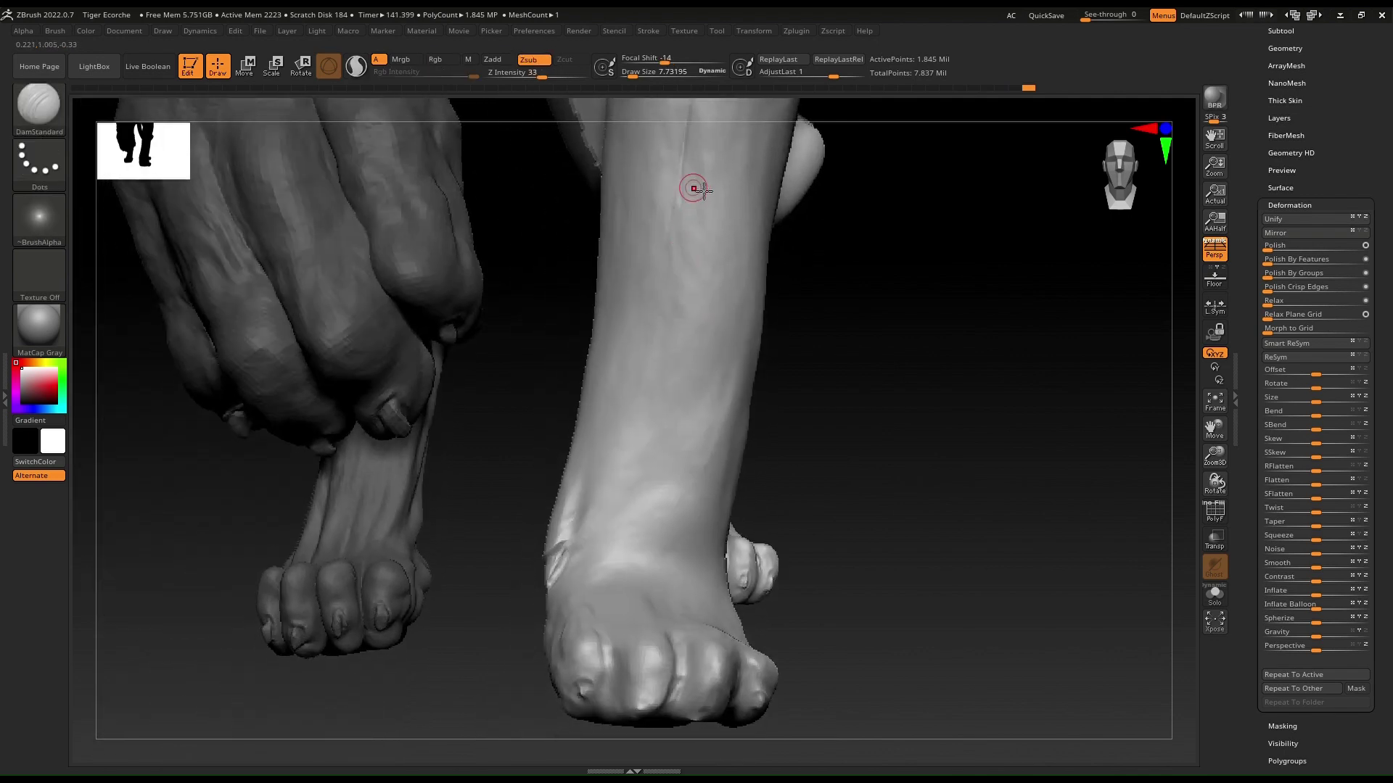
{"action": "left_click_drag", "start_coordinate": [681, 177], "coordinate": [655, 334]}
{"action": "left_click_drag", "start_coordinate": [668, 248], "coordinate": [638, 357]}
{"action": "left_click_drag", "start_coordinate": [671, 263], "coordinate": [636, 380]}
{"action": "mouse_move", "coordinate": [640, 330]}
{"action": "left_mouse_down"}
{"action": "mouse_move", "coordinate": [625, 394]}
{"action": "mouse_move", "coordinate": [631, 379]}
{"action": "mouse_move", "coordinate": [573, 458]}
{"action": "left_mouse_up"}
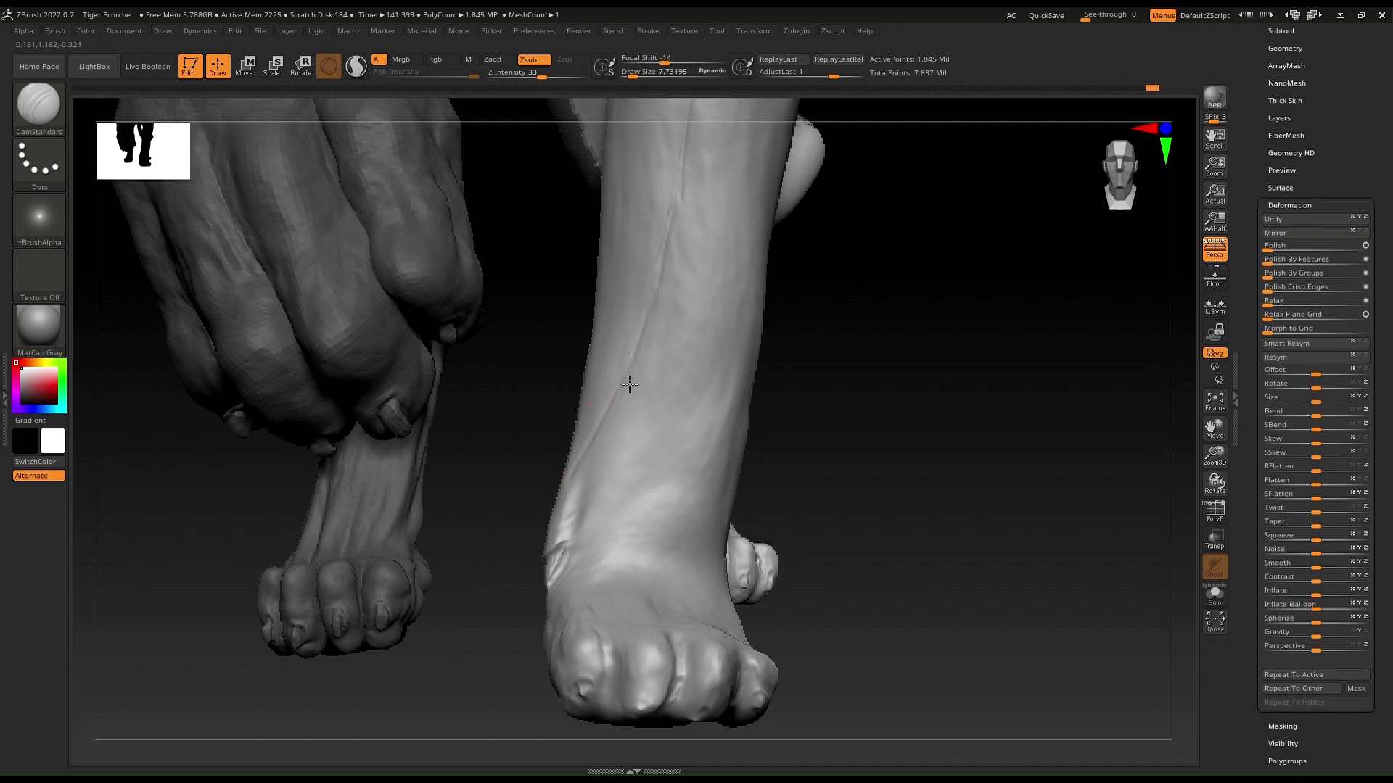
{"action": "left_click_drag", "start_coordinate": [630, 385], "coordinate": [620, 401]}
Retrace the foreleg crease upward from the lower leg, deepening it through the joint and the outer arm of the V
{"action": "mouse_move", "coordinate": [691, 186]}
{"action": "left_mouse_down"}
{"action": "mouse_move", "coordinate": [671, 249]}
{"action": "mouse_move", "coordinate": [686, 180]}
{"action": "left_mouse_up"}
{"action": "mouse_move", "coordinate": [685, 181]}
{"action": "right_mouse_down", "text": "alt"}
{"action": "mouse_move", "coordinate": [616, 386]}
{"action": "mouse_move", "coordinate": [630, 350]}
{"action": "mouse_move", "coordinate": [639, 365]}
{"action": "right_mouse_up", "text": "alt"}
{"action": "left_click_drag", "start_coordinate": [625, 357], "coordinate": [632, 265]}
{"action": "right_click_drag", "start_coordinate": [656, 163], "coordinate": [605, 328], "text": "alt"}
{"action": "left_click_drag", "start_coordinate": [607, 357], "coordinate": [626, 268]}
{"action": "right_click_drag", "start_coordinate": [625, 264], "coordinate": [552, 399], "text": "alt"}
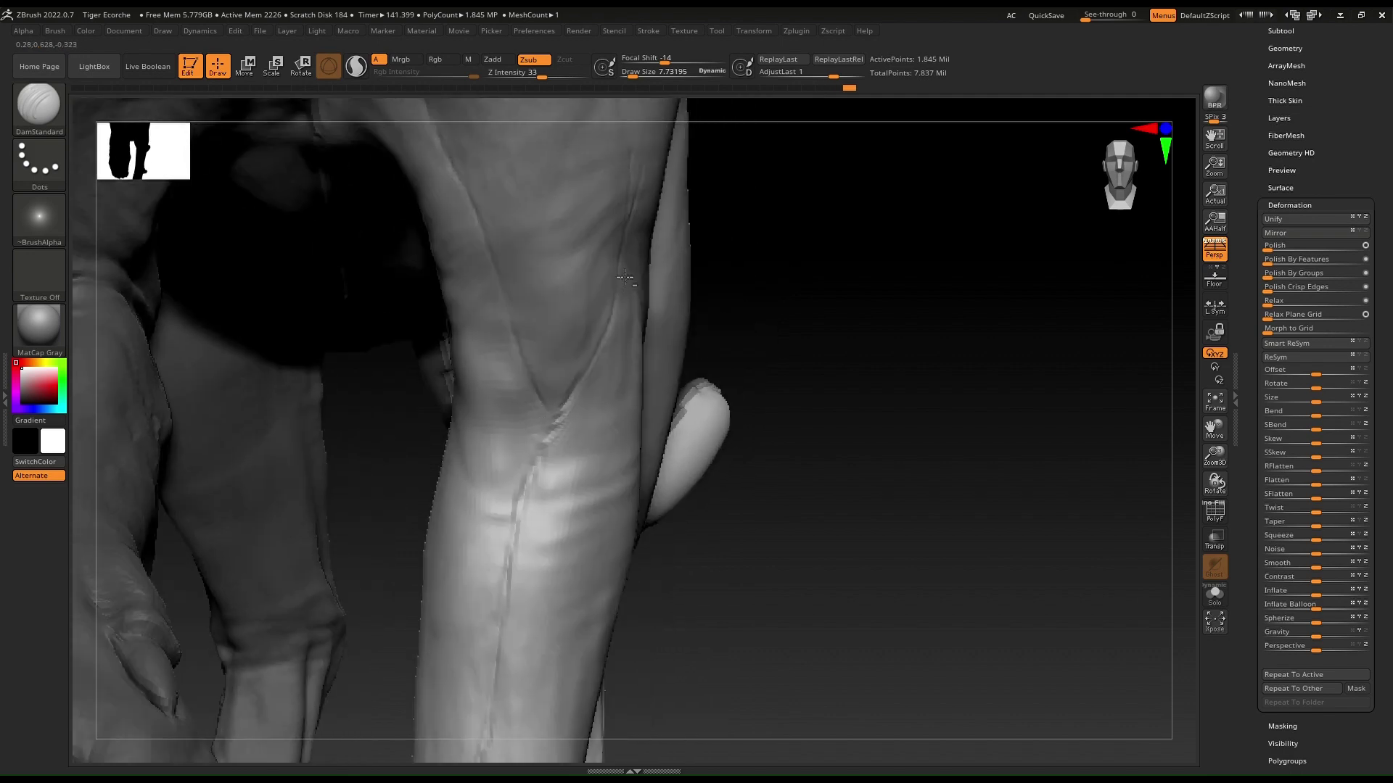
{"action": "right_click_drag", "start_coordinate": [754, 312], "coordinate": [621, 302]}
{"action": "left_click_drag", "start_coordinate": [600, 331], "coordinate": [621, 283]}
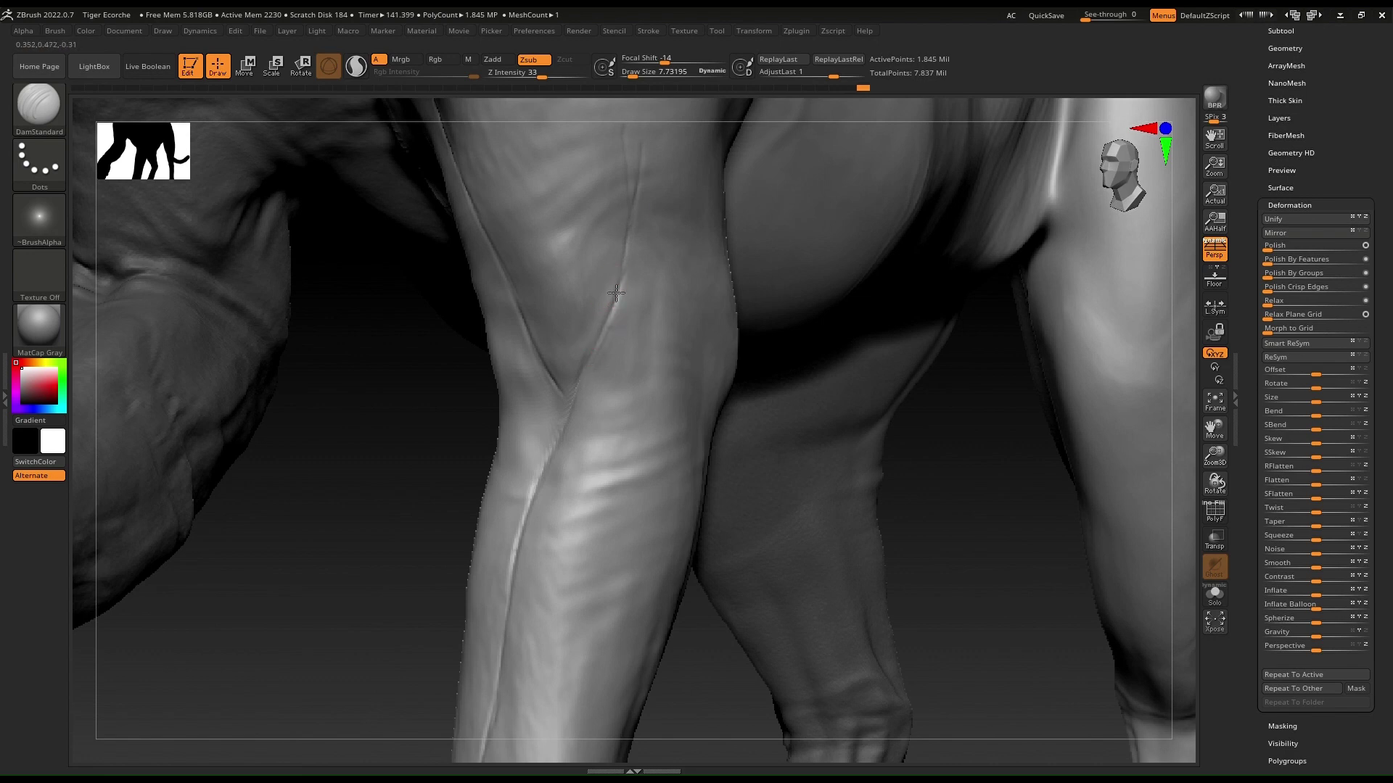
{"action": "right_click_drag", "start_coordinate": [622, 283], "coordinate": [577, 533], "text": "alt"}
Carve a curved chest crease from the masked midline to the inner crease of the left upper foreleg
{"action": "right_click_drag", "start_coordinate": [638, 312], "coordinate": [575, 320]}
{"action": "right_click_drag", "start_coordinate": [876, 424], "coordinate": [888, 442], "text": "ctrl"}
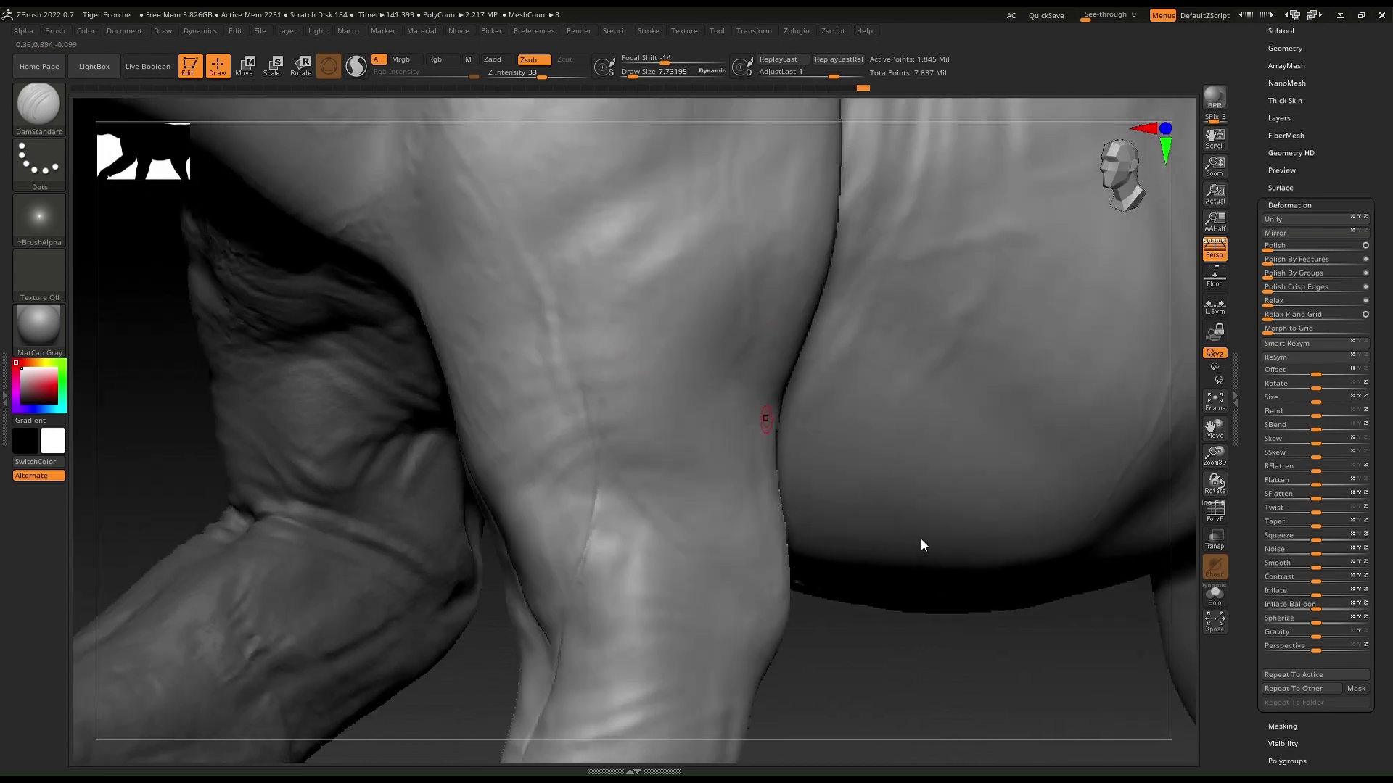
{"action": "right_click_drag", "start_coordinate": [562, 371], "coordinate": [389, 295]}
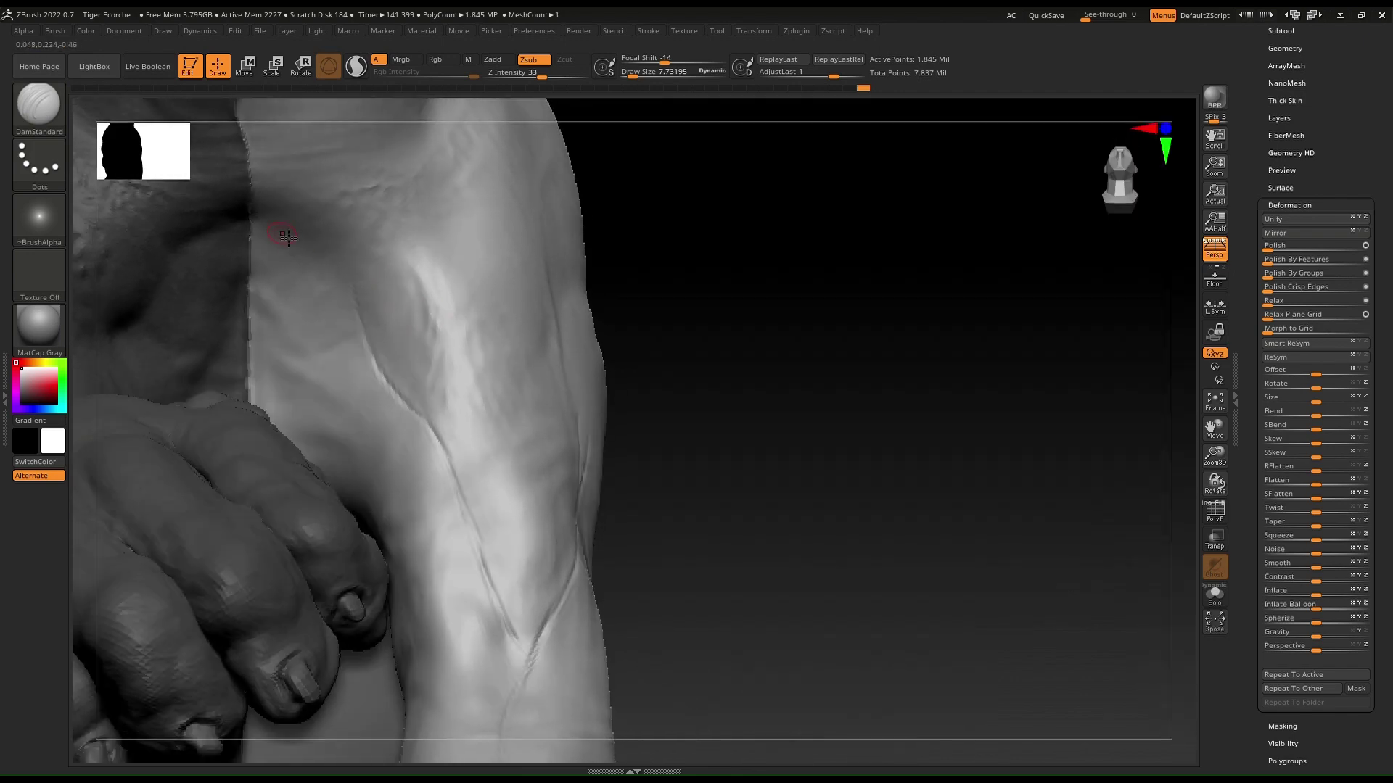
{"action": "mouse_move", "coordinate": [251, 212]}
{"action": "left_mouse_down"}
{"action": "mouse_move", "coordinate": [324, 256]}
{"action": "mouse_move", "coordinate": [398, 393]}
{"action": "left_mouse_up"}
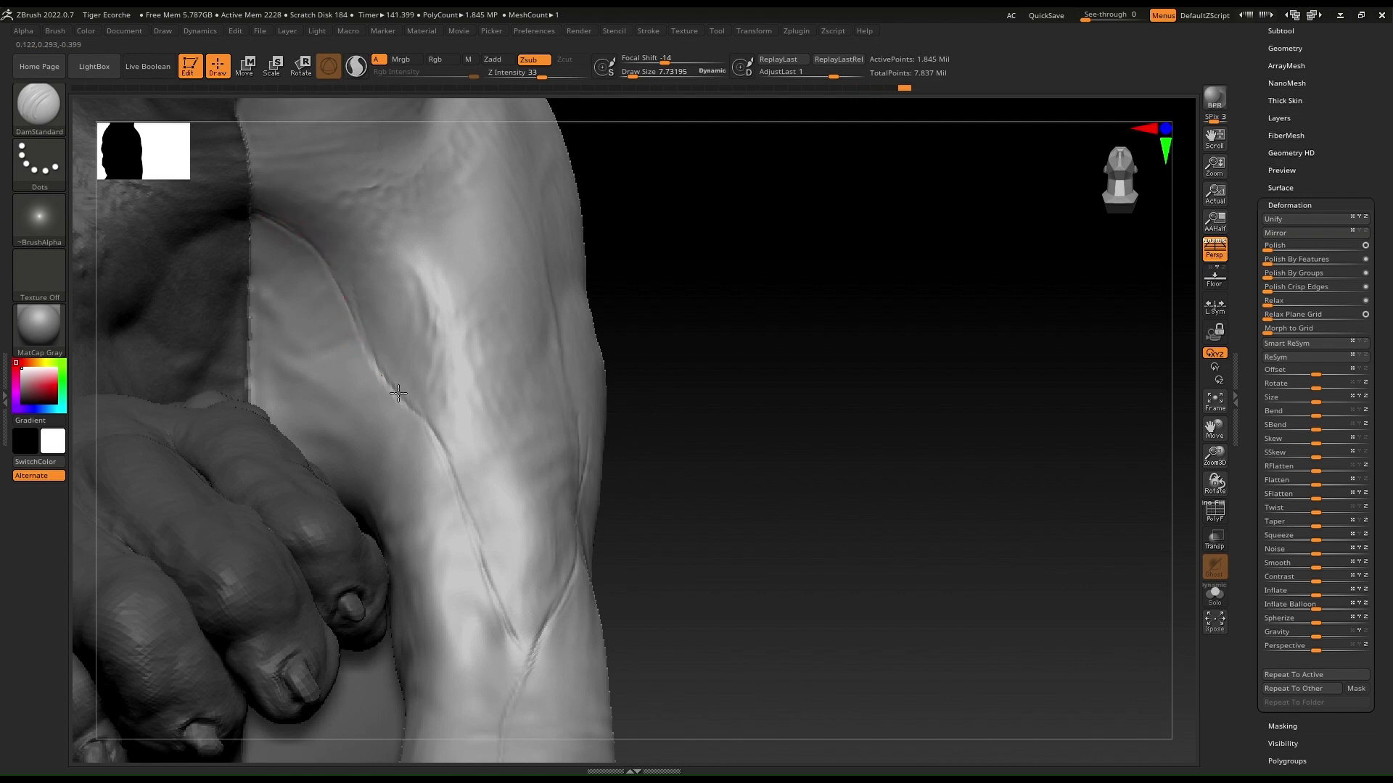
{"action": "right_click_drag", "start_coordinate": [327, 281], "coordinate": [289, 300]}
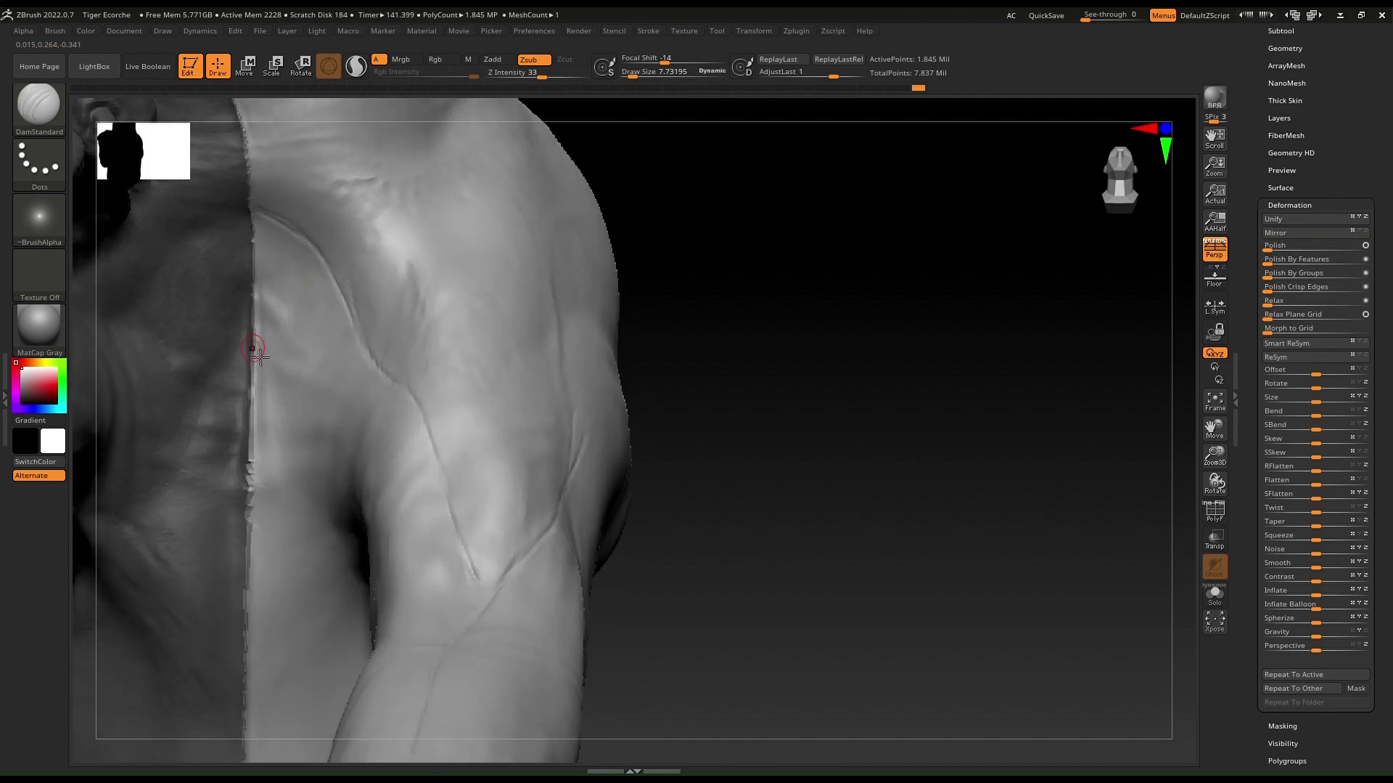
Carve a second, lower chest crease running diagonally from the midline to the left armpit
{"action": "left_click_drag", "start_coordinate": [263, 354], "coordinate": [333, 426]}
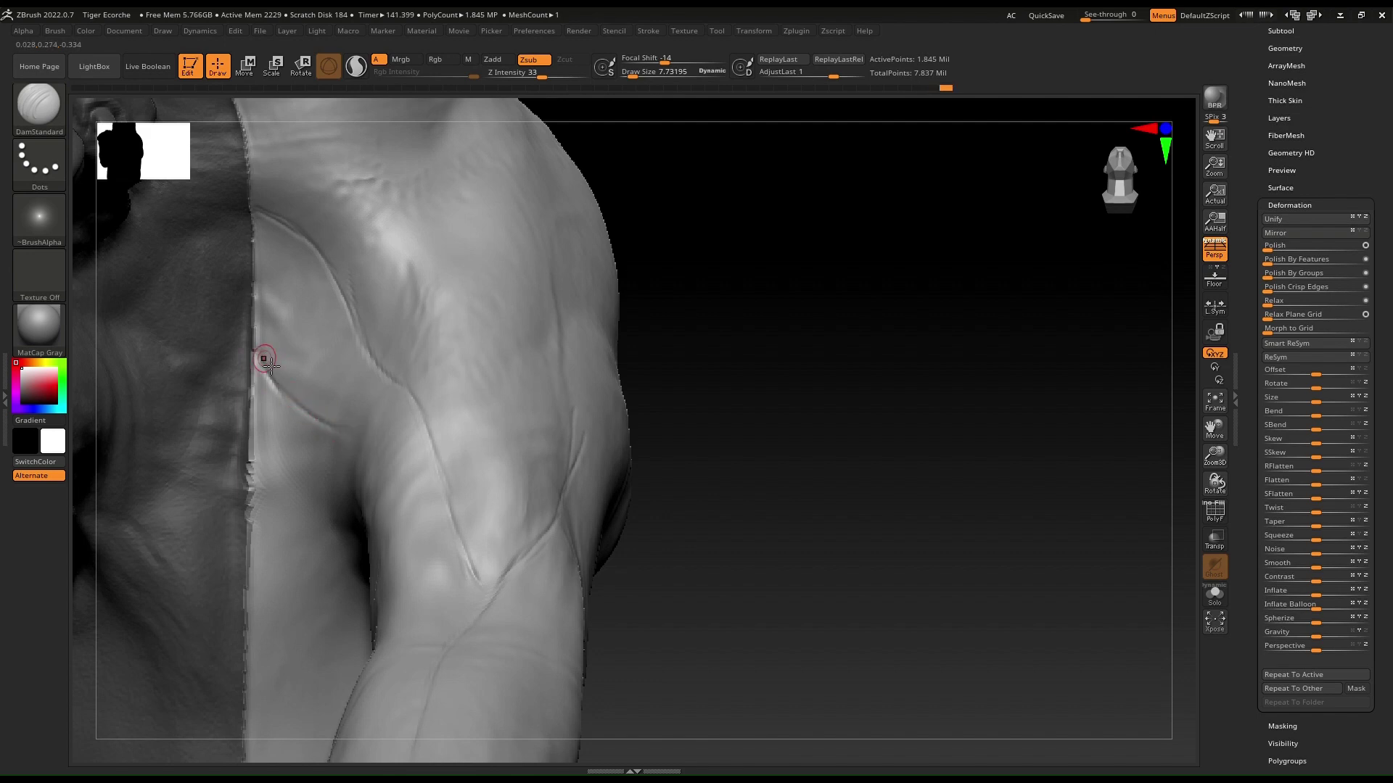
{"action": "left_click_drag", "start_coordinate": [256, 351], "coordinate": [354, 438]}
{"action": "mouse_move", "coordinate": [342, 333]}
{"action": "right_mouse_down"}
{"action": "mouse_move", "coordinate": [355, 381]}
{"action": "mouse_move", "coordinate": [331, 383]}
{"action": "right_mouse_up"}
{"action": "left_click_drag", "start_coordinate": [341, 437], "coordinate": [362, 451]}
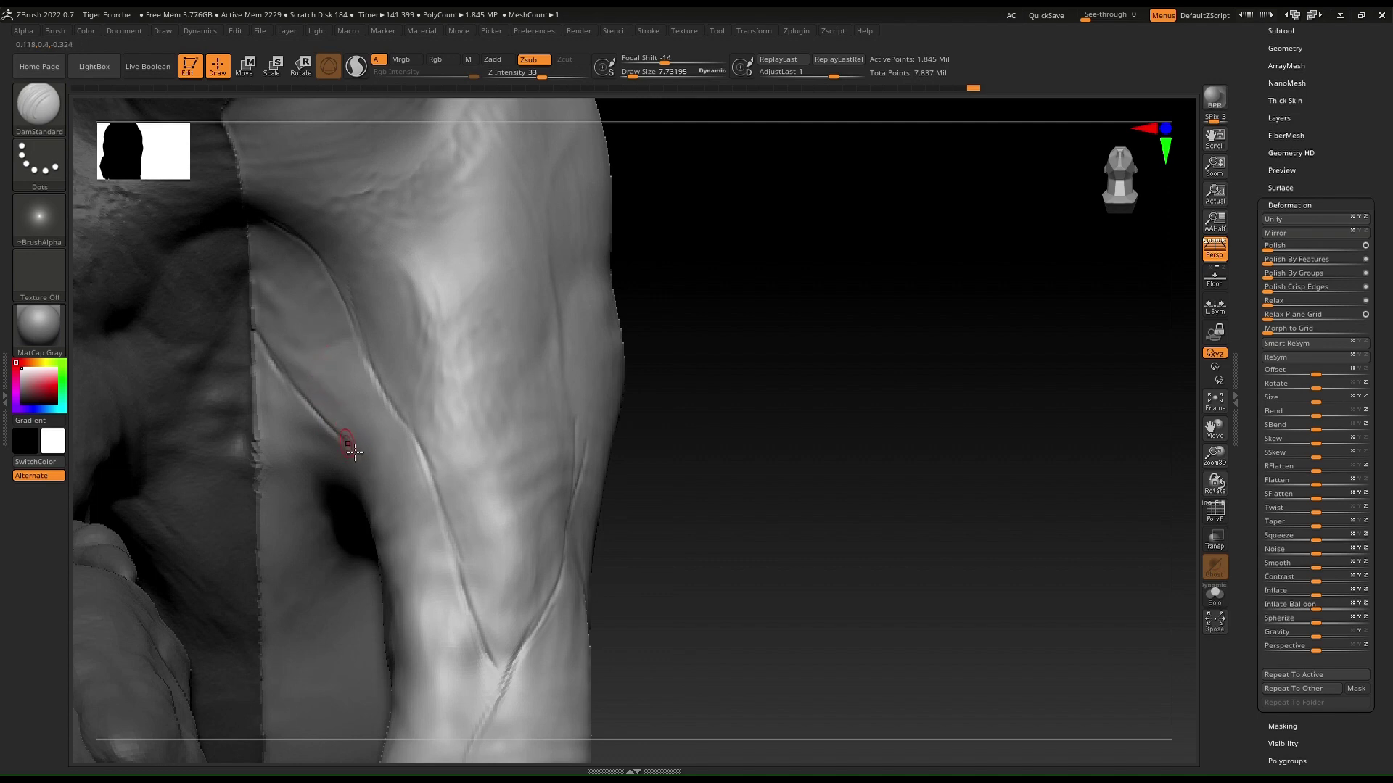
{"action": "left_click_drag", "start_coordinate": [348, 442], "coordinate": [379, 465]}
Increase the DamStandard brush size to about 11.9 and carve a diagonal crease from behind the left ear down the neck
{"action": "mouse_move", "coordinate": [335, 328]}
{"action": "right_mouse_down"}
{"action": "mouse_move", "coordinate": [276, 363]}
{"action": "mouse_move", "coordinate": [289, 336]}
{"action": "mouse_move", "coordinate": [456, 381]}
{"action": "right_mouse_up"}
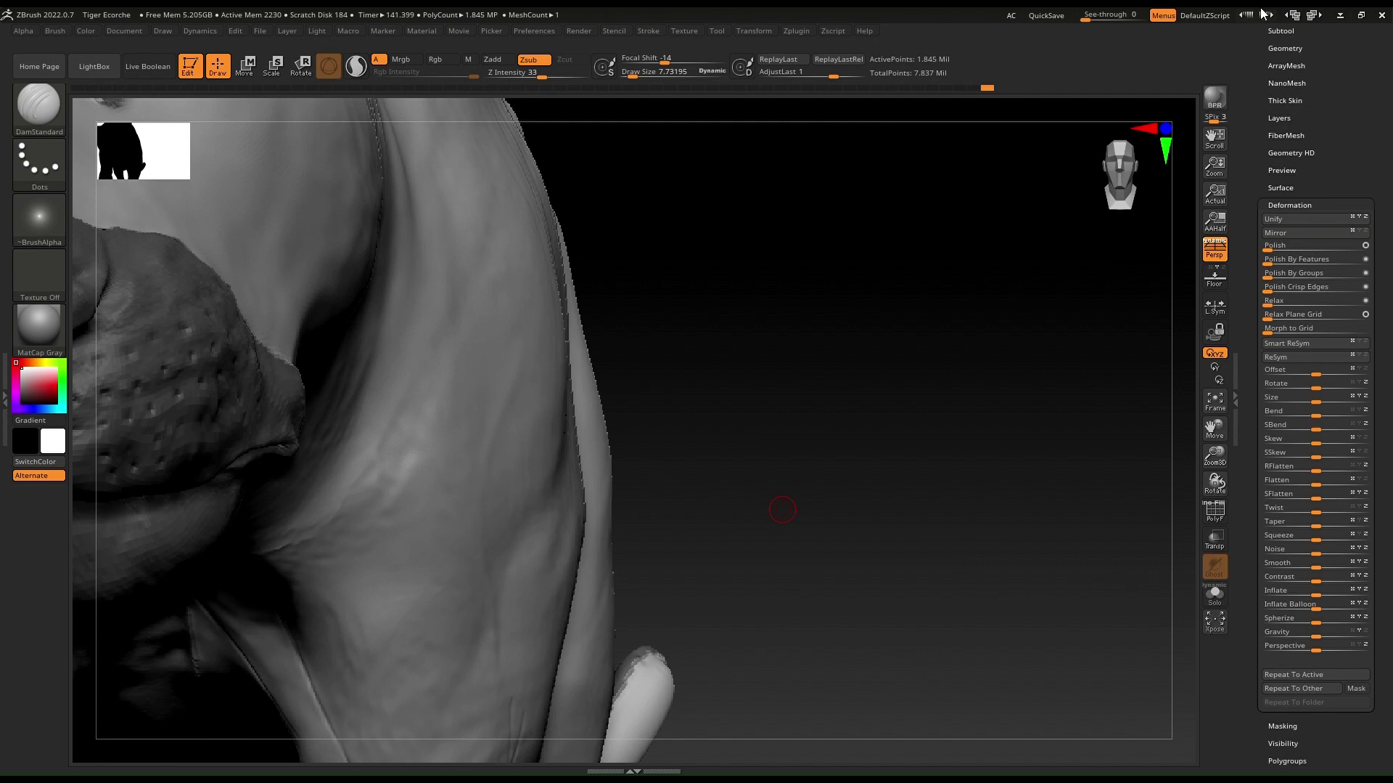
{"action": "left_click_drag", "start_coordinate": [836, 402], "coordinate": [788, 404]}
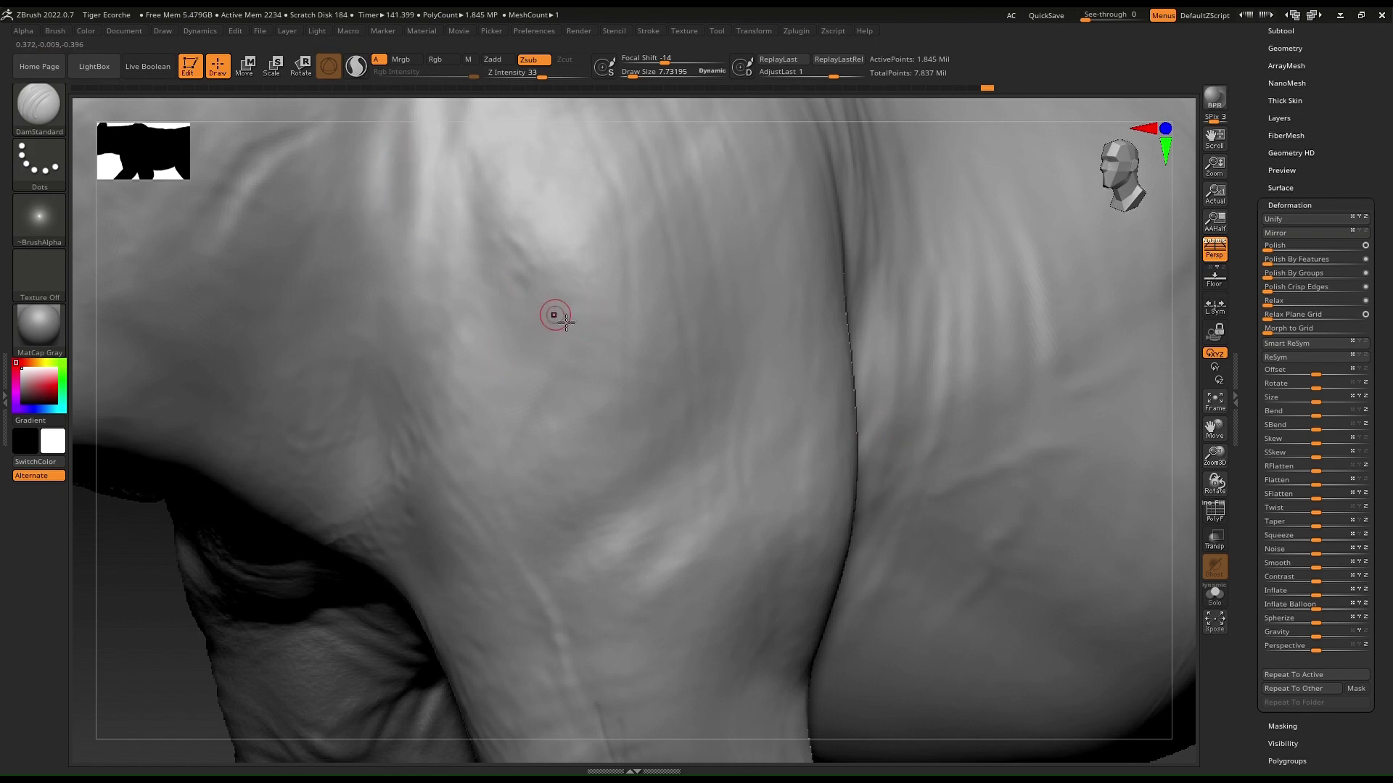
{"action": "mouse_move", "coordinate": [580, 312]}
{"action": "right_mouse_down"}
{"action": "mouse_move", "coordinate": [551, 312]}
{"action": "mouse_move", "coordinate": [619, 277]}
{"action": "mouse_move", "coordinate": [368, 363]}
{"action": "mouse_move", "coordinate": [360, 377]}
{"action": "mouse_move", "coordinate": [377, 381]}
{"action": "right_mouse_up"}
{"action": "right_click_drag", "start_coordinate": [597, 385], "coordinate": [579, 296], "text": "shift"}
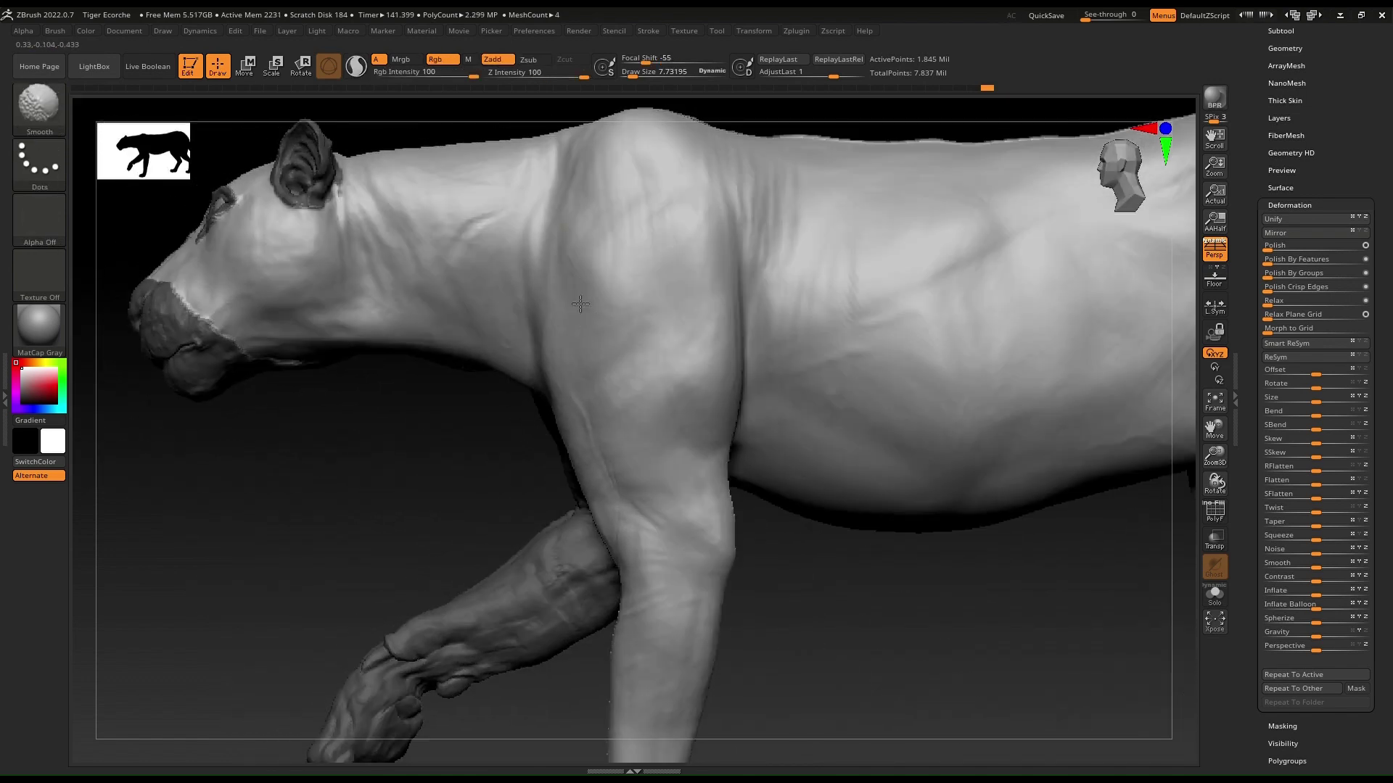
{"action": "mouse_move", "coordinate": [426, 305]}
{"action": "right_mouse_down", "text": "ctrl"}
{"action": "mouse_move", "coordinate": [417, 341]}
{"action": "mouse_move", "coordinate": [366, 242]}
{"action": "mouse_move", "coordinate": [407, 314]}
{"action": "mouse_move", "coordinate": [398, 292]}
{"action": "right_mouse_up", "text": "ctrl"}
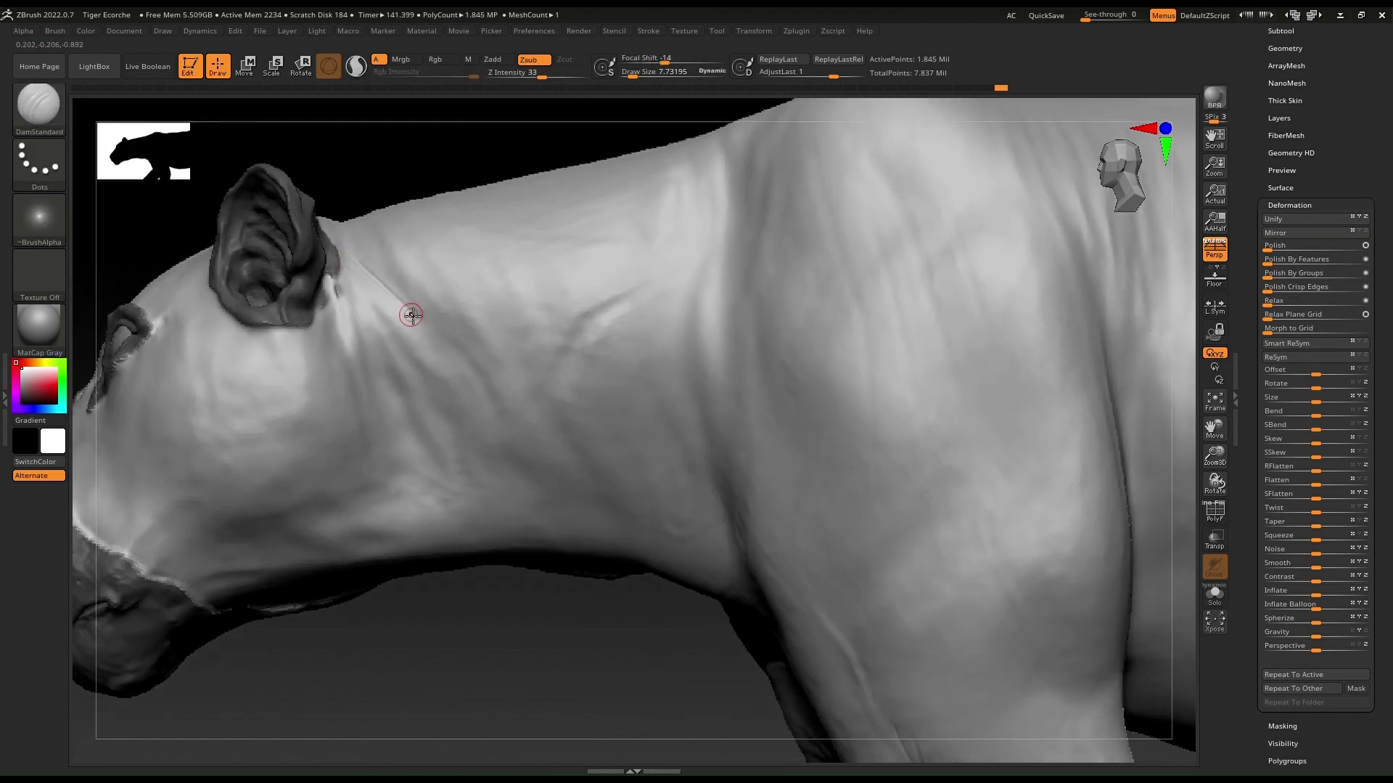
{"action": "key", "text": "s"}
{"action": "left_click_drag", "start_coordinate": [382, 287], "coordinate": [444, 350]}
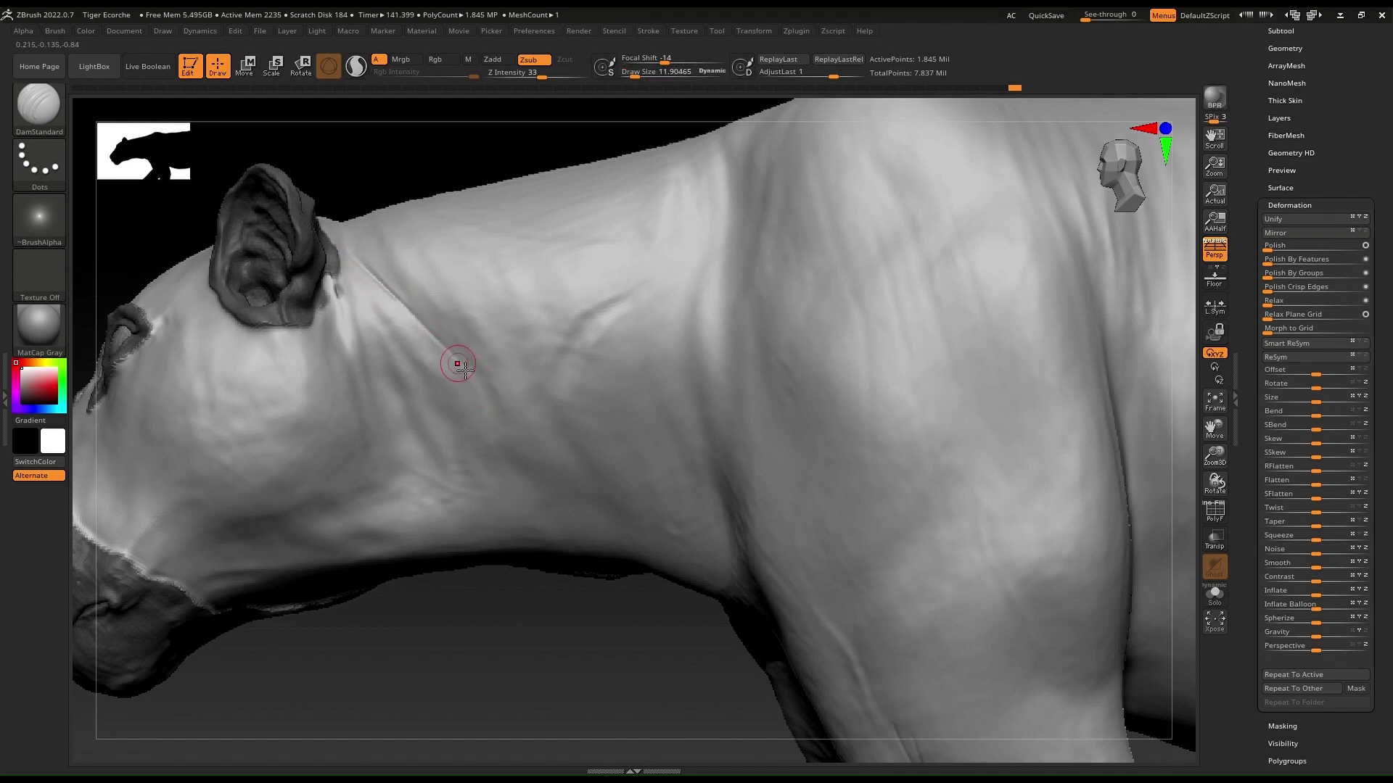
Extend the neck crease from behind the ear down to the front of the left shoulder and deepen its middle section
{"action": "mouse_move", "coordinate": [438, 333]}
{"action": "right_mouse_down"}
{"action": "mouse_move", "coordinate": [476, 258]}
{"action": "mouse_move", "coordinate": [540, 378]}
{"action": "mouse_move", "coordinate": [813, 632]}
{"action": "right_mouse_up"}
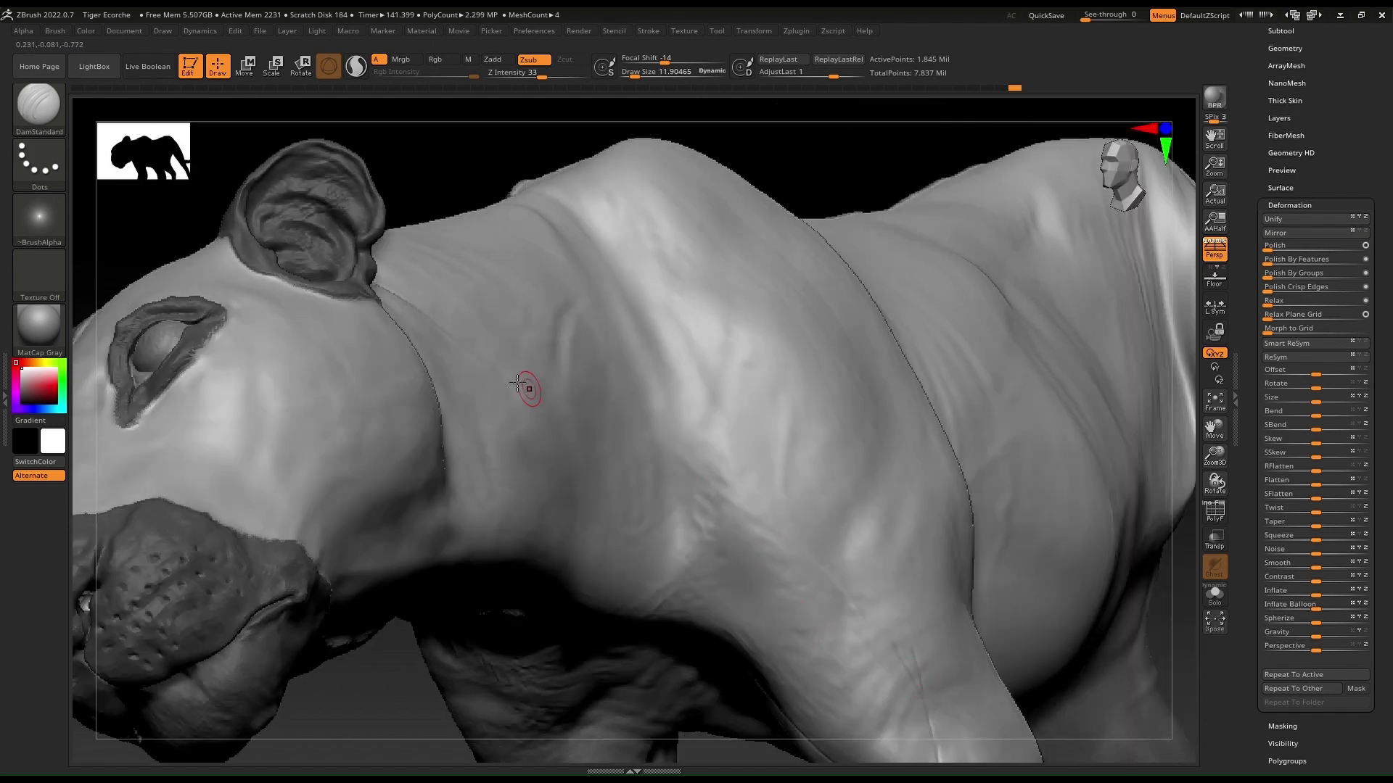
{"action": "mouse_move", "coordinate": [479, 331]}
{"action": "right_mouse_down"}
{"action": "mouse_move", "coordinate": [476, 358]}
{"action": "mouse_move", "coordinate": [497, 358]}
{"action": "mouse_move", "coordinate": [440, 327]}
{"action": "right_mouse_up"}
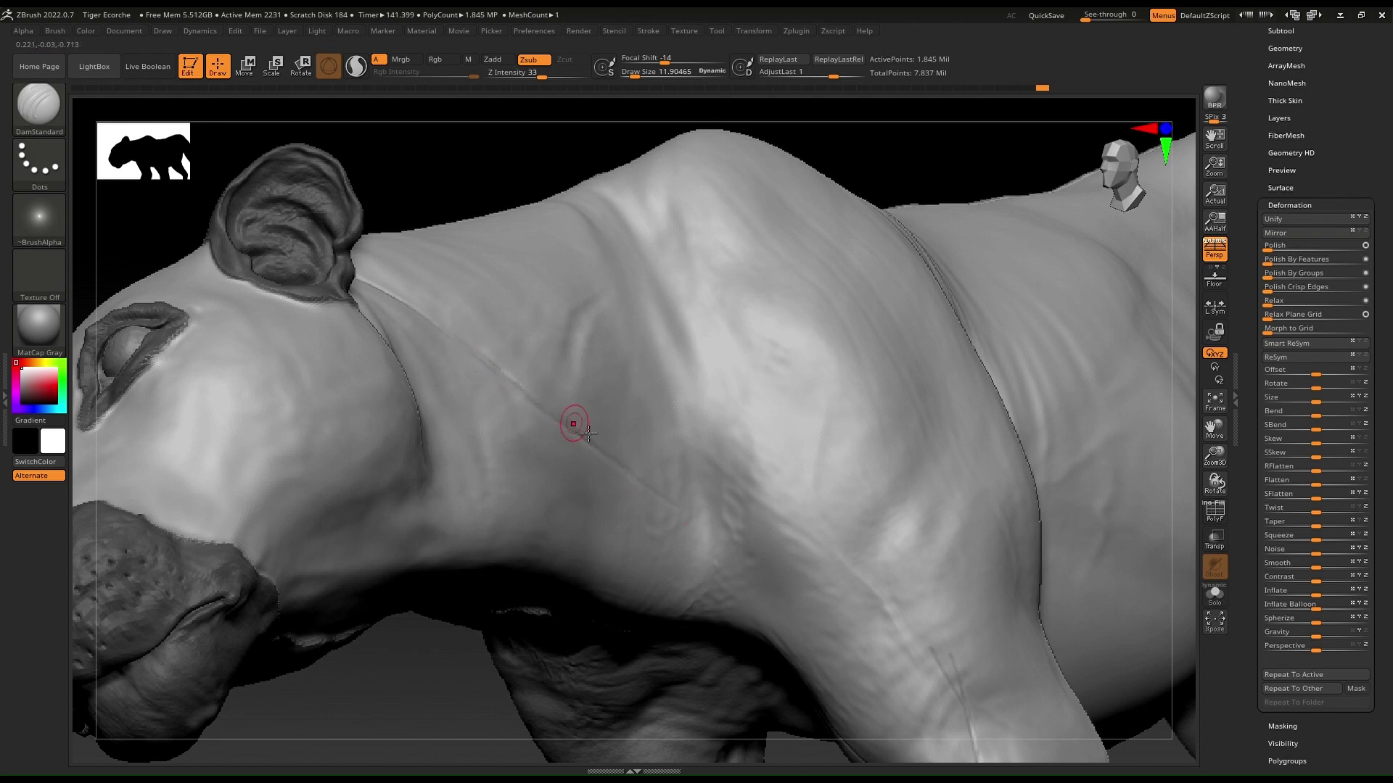
{"action": "mouse_move", "coordinate": [588, 433]}
{"action": "right_mouse_down"}
{"action": "mouse_move", "coordinate": [639, 472]}
{"action": "mouse_move", "coordinate": [493, 283]}
{"action": "mouse_move", "coordinate": [499, 252]}
{"action": "mouse_move", "coordinate": [407, 187]}
{"action": "right_mouse_up"}
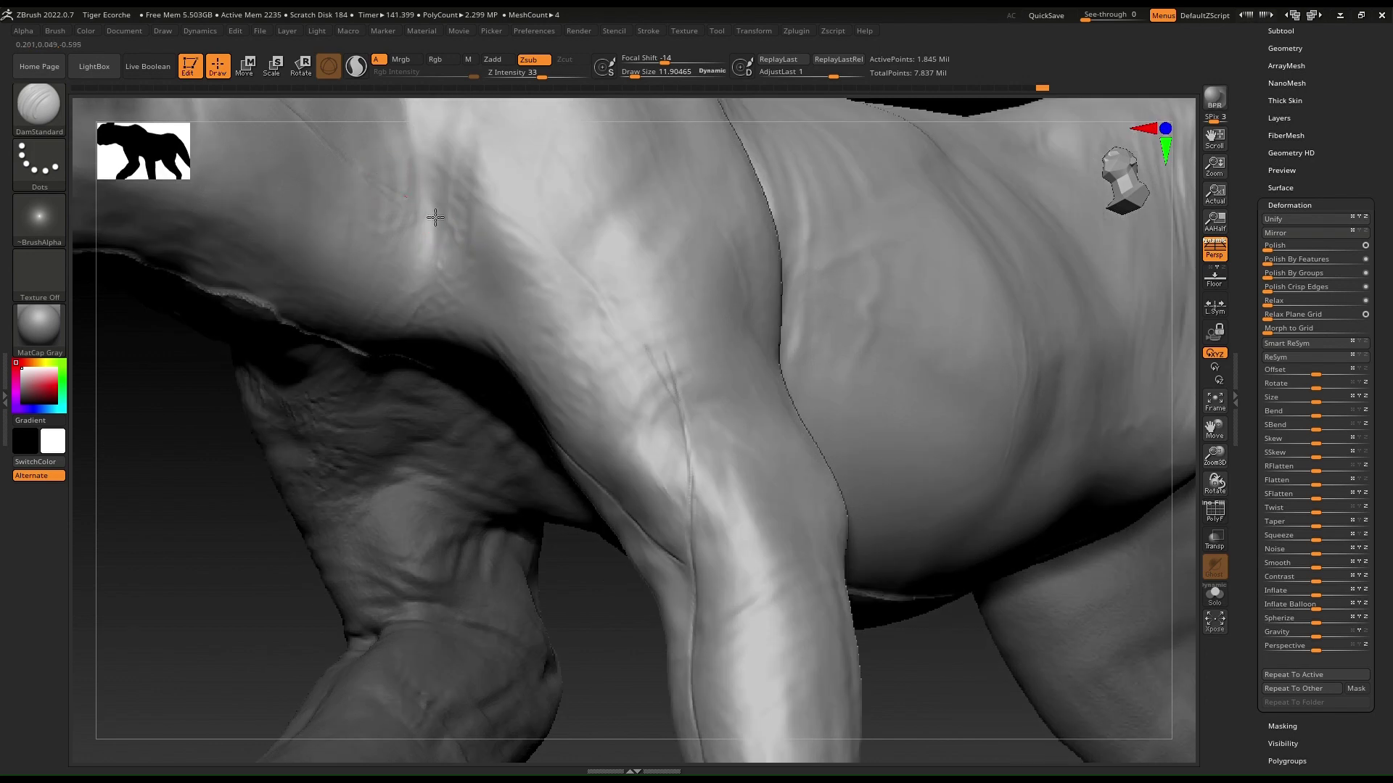
{"action": "left_click_drag", "start_coordinate": [340, 149], "coordinate": [480, 242]}
{"action": "mouse_move", "coordinate": [393, 186]}
{"action": "left_mouse_down"}
{"action": "mouse_move", "coordinate": [549, 269]}
{"action": "mouse_move", "coordinate": [657, 362]}
{"action": "left_mouse_up"}
{"action": "right_click_drag", "start_coordinate": [517, 229], "coordinate": [501, 280]}
{"action": "right_click_drag", "start_coordinate": [569, 182], "coordinate": [313, 428]}
{"action": "left_click_drag", "start_coordinate": [308, 451], "coordinate": [352, 486]}
{"action": "left_click_drag", "start_coordinate": [285, 428], "coordinate": [305, 449]}
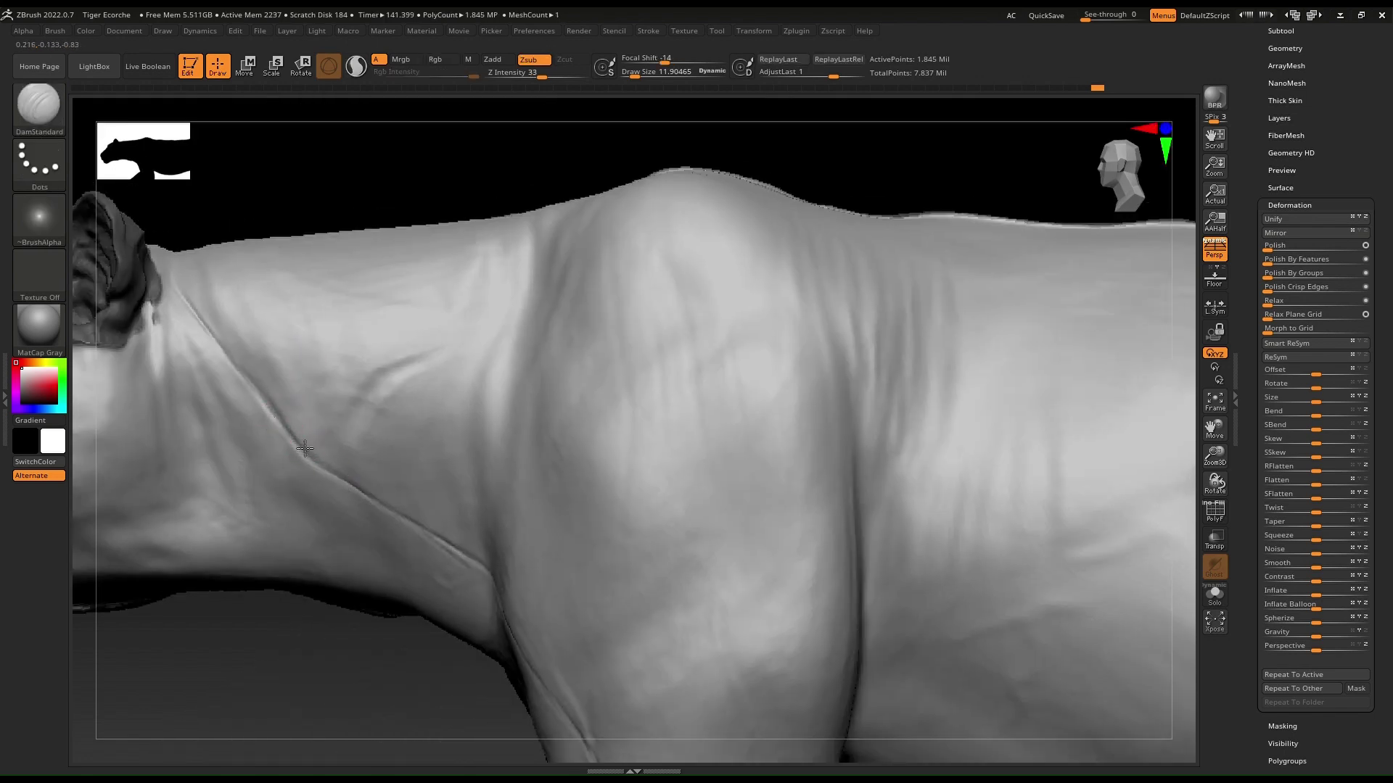
Carve a second diagonal crease from the upper neck across its side and over the front of the left shoulder
{"action": "mouse_move", "coordinate": [381, 353]}
{"action": "right_mouse_down", "text": "alt"}
{"action": "mouse_move", "coordinate": [409, 458]}
{"action": "mouse_move", "coordinate": [431, 435]}
{"action": "mouse_move", "coordinate": [236, 355]}
{"action": "mouse_move", "coordinate": [187, 358]}
{"action": "mouse_move", "coordinate": [182, 372]}
{"action": "right_mouse_up", "text": "alt"}
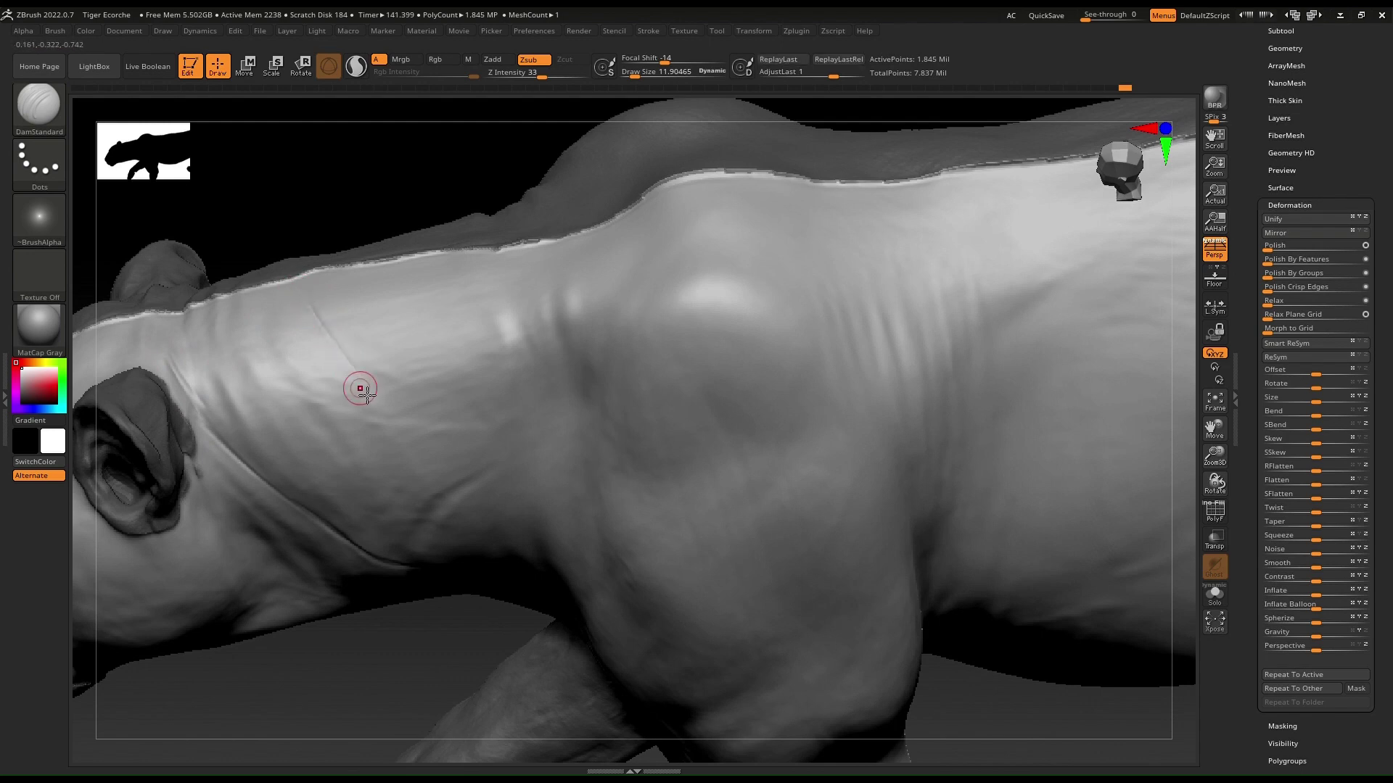
{"action": "mouse_move", "coordinate": [361, 389]}
{"action": "right_mouse_down"}
{"action": "mouse_move", "coordinate": [324, 329]}
{"action": "mouse_move", "coordinate": [323, 289]}
{"action": "mouse_move", "coordinate": [376, 330]}
{"action": "mouse_move", "coordinate": [362, 354]}
{"action": "right_mouse_up"}
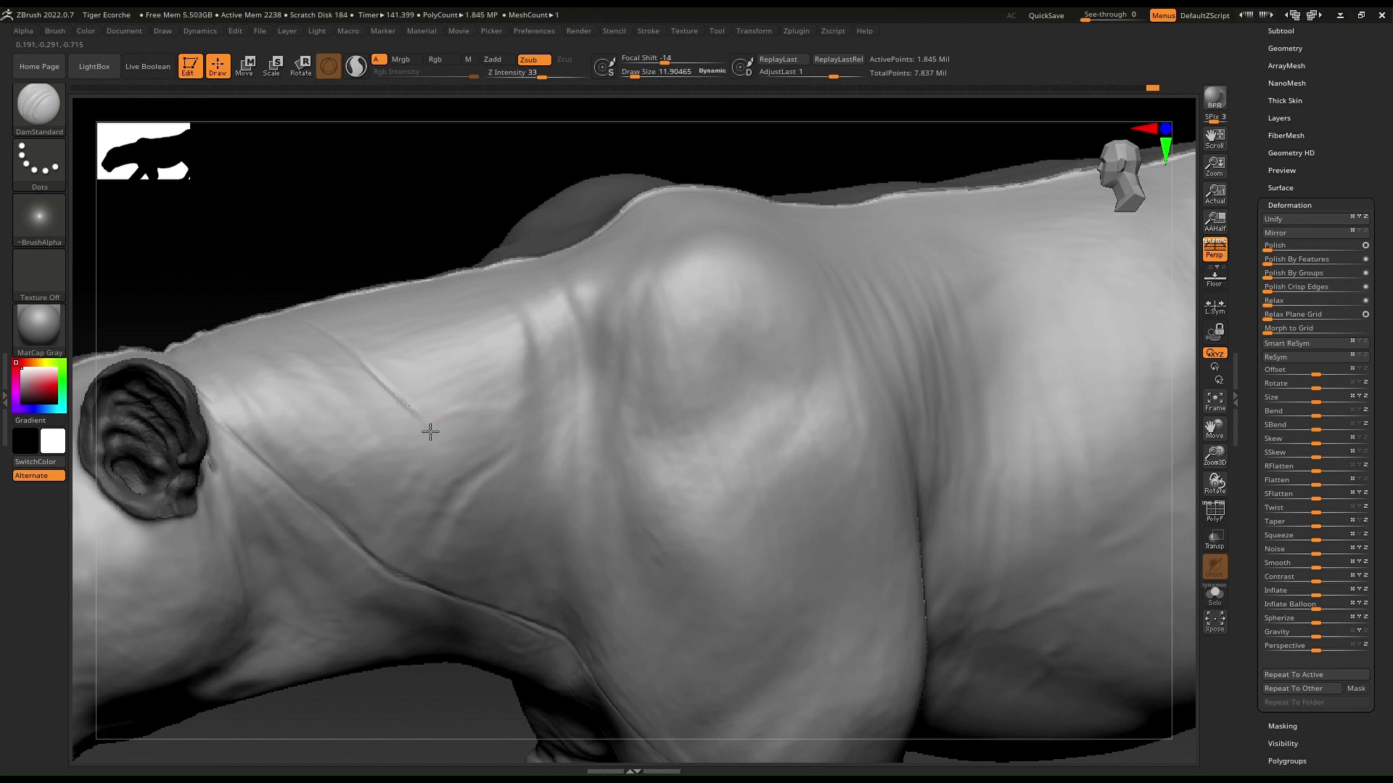
{"action": "mouse_move", "coordinate": [513, 524]}
{"action": "right_mouse_down"}
{"action": "mouse_move", "coordinate": [532, 536]}
{"action": "mouse_move", "coordinate": [517, 466]}
{"action": "right_mouse_up"}
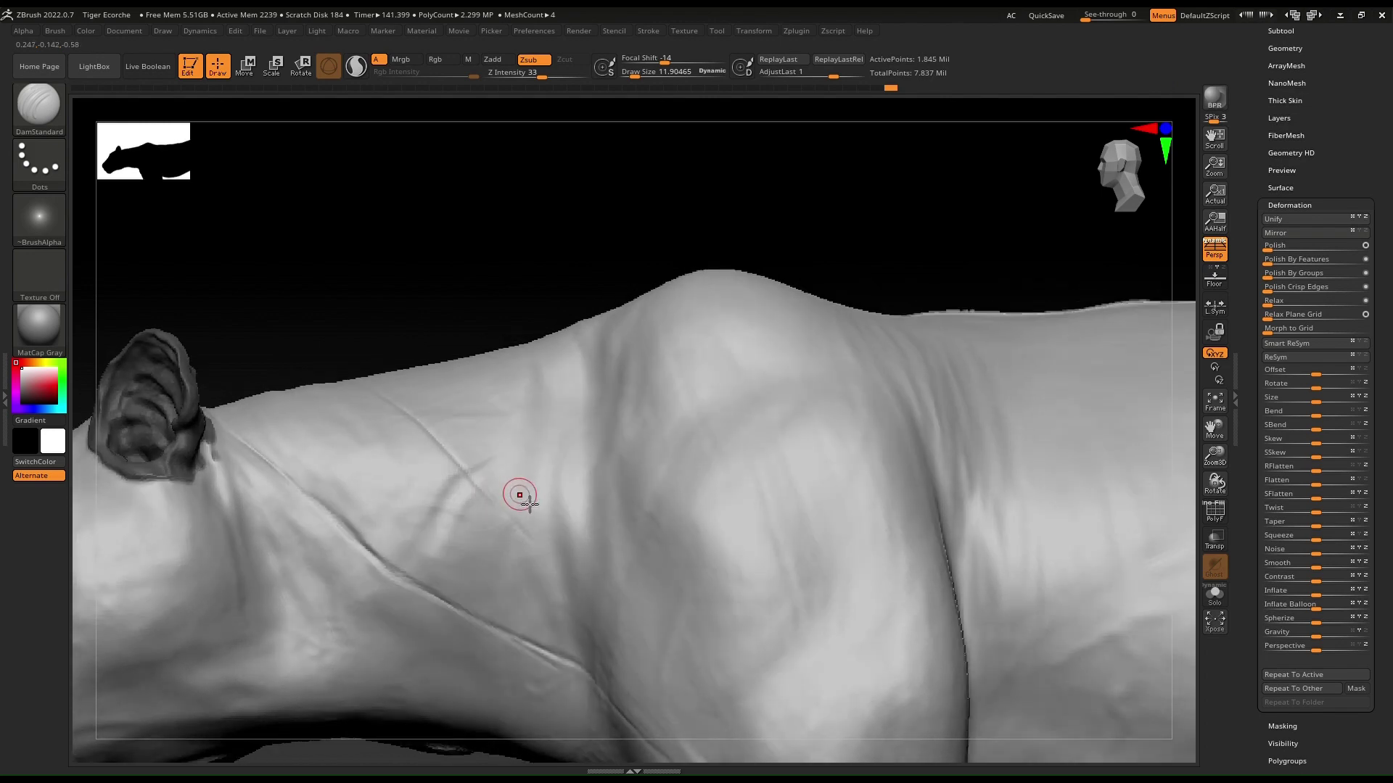
{"action": "left_click_drag", "start_coordinate": [494, 501], "coordinate": [625, 628]}
{"action": "left_click_drag", "start_coordinate": [559, 558], "coordinate": [677, 672]}
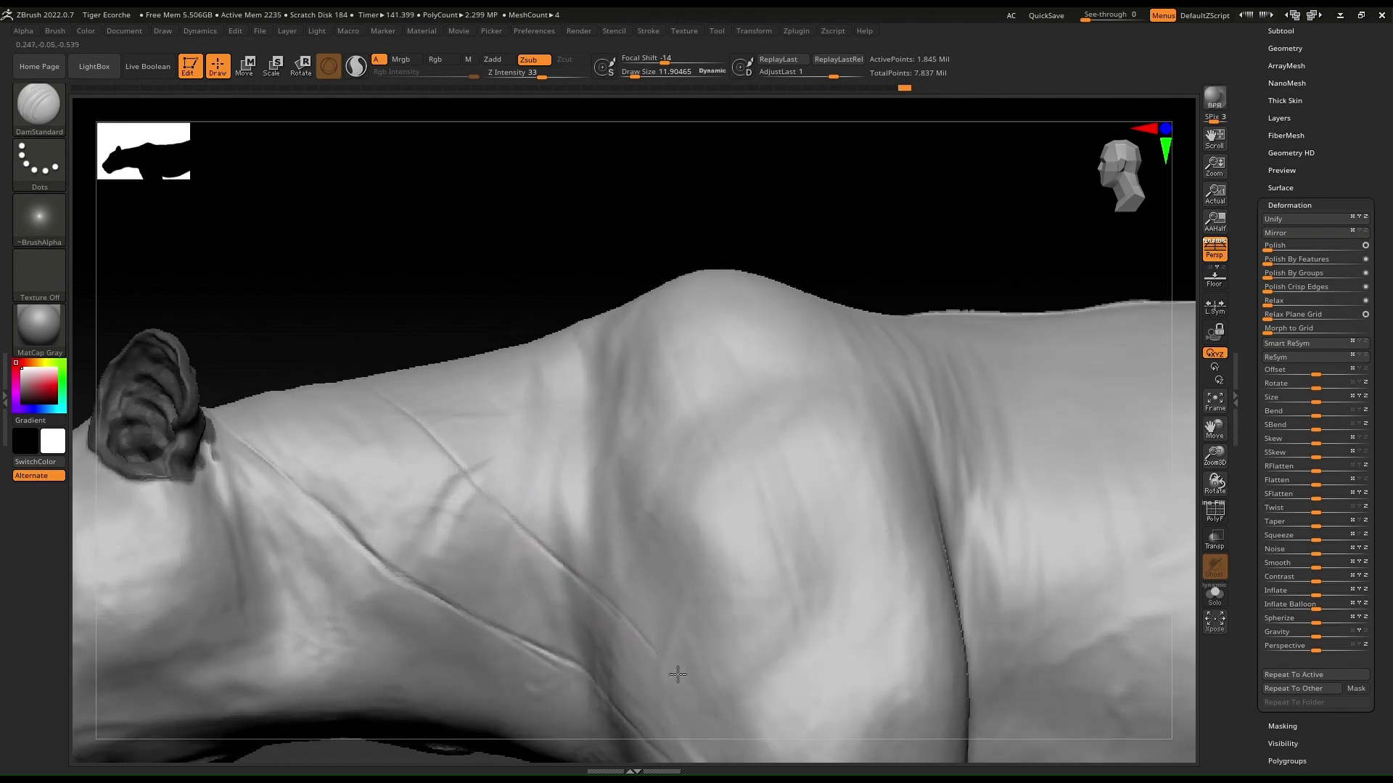
Carve a branch from the second neck crease onto the shoulder, and another diagonal crease from the upper neck above it
{"action": "right_click_drag", "start_coordinate": [561, 486], "coordinate": [446, 249], "text": "alt"}
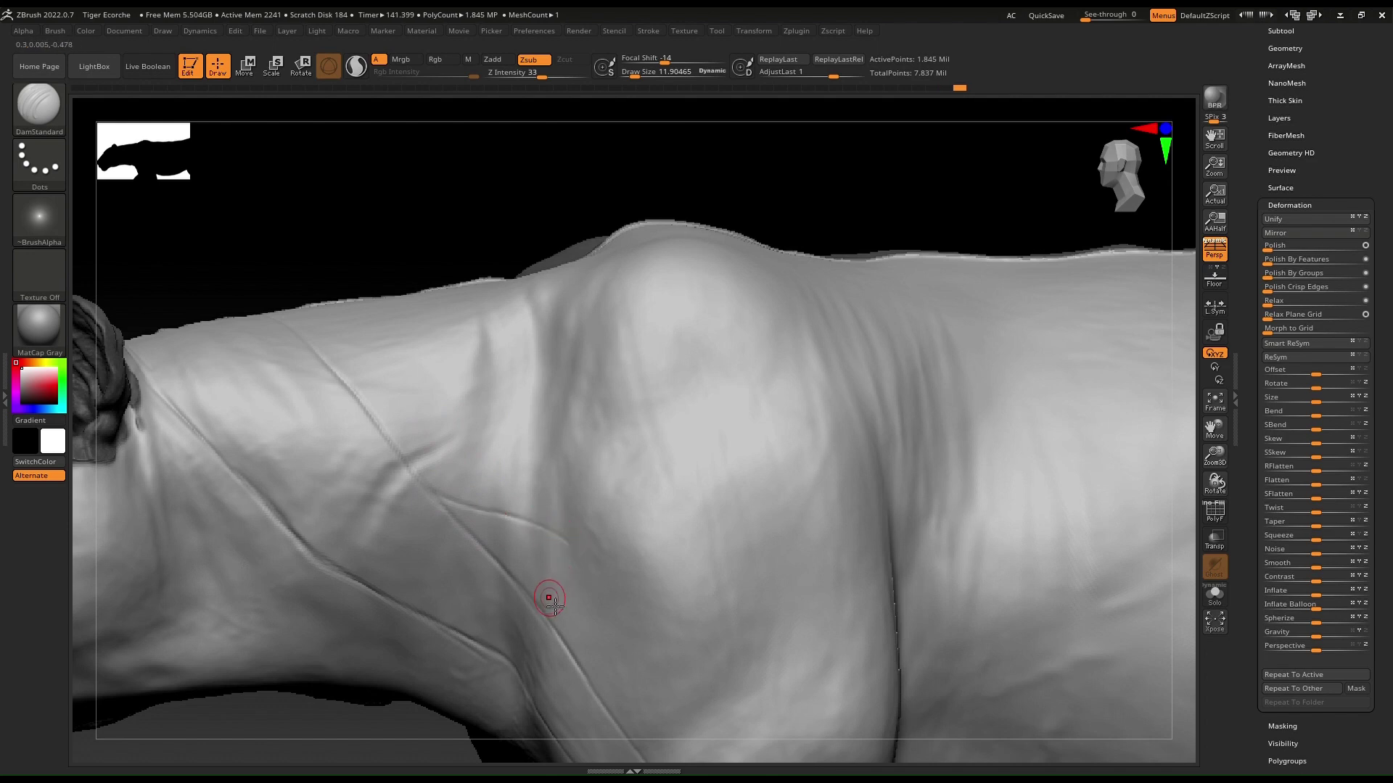
{"action": "left_click_drag", "start_coordinate": [582, 565], "coordinate": [610, 583]}
{"action": "right_click_drag", "start_coordinate": [480, 356], "coordinate": [345, 349], "text": "alt"}
{"action": "mouse_move", "coordinate": [412, 415]}
{"action": "left_mouse_down"}
{"action": "mouse_move", "coordinate": [516, 499]}
{"action": "mouse_move", "coordinate": [497, 491]}
{"action": "left_mouse_up"}
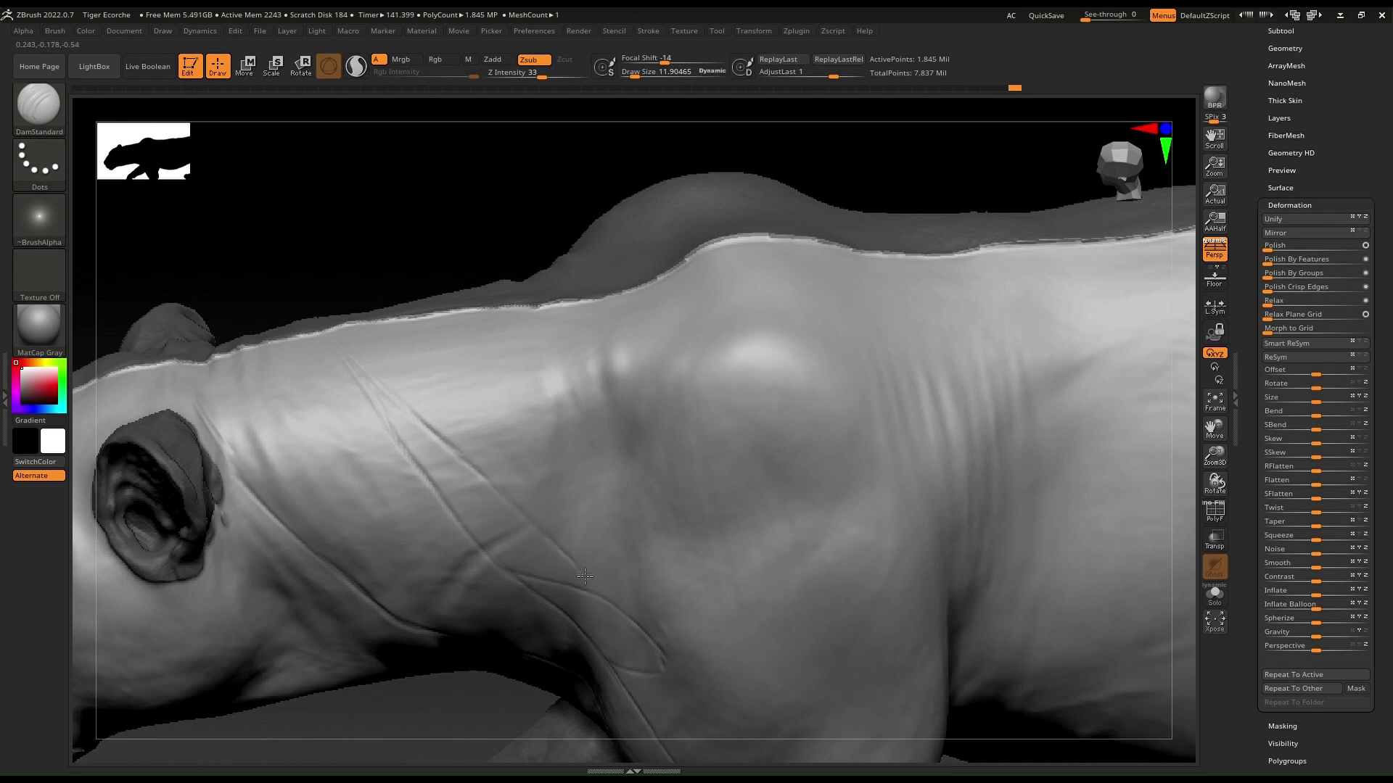
{"action": "mouse_move", "coordinate": [488, 373]}
{"action": "right_mouse_down"}
{"action": "mouse_move", "coordinate": [507, 402]}
{"action": "mouse_move", "coordinate": [522, 379]}
{"action": "right_mouse_up"}
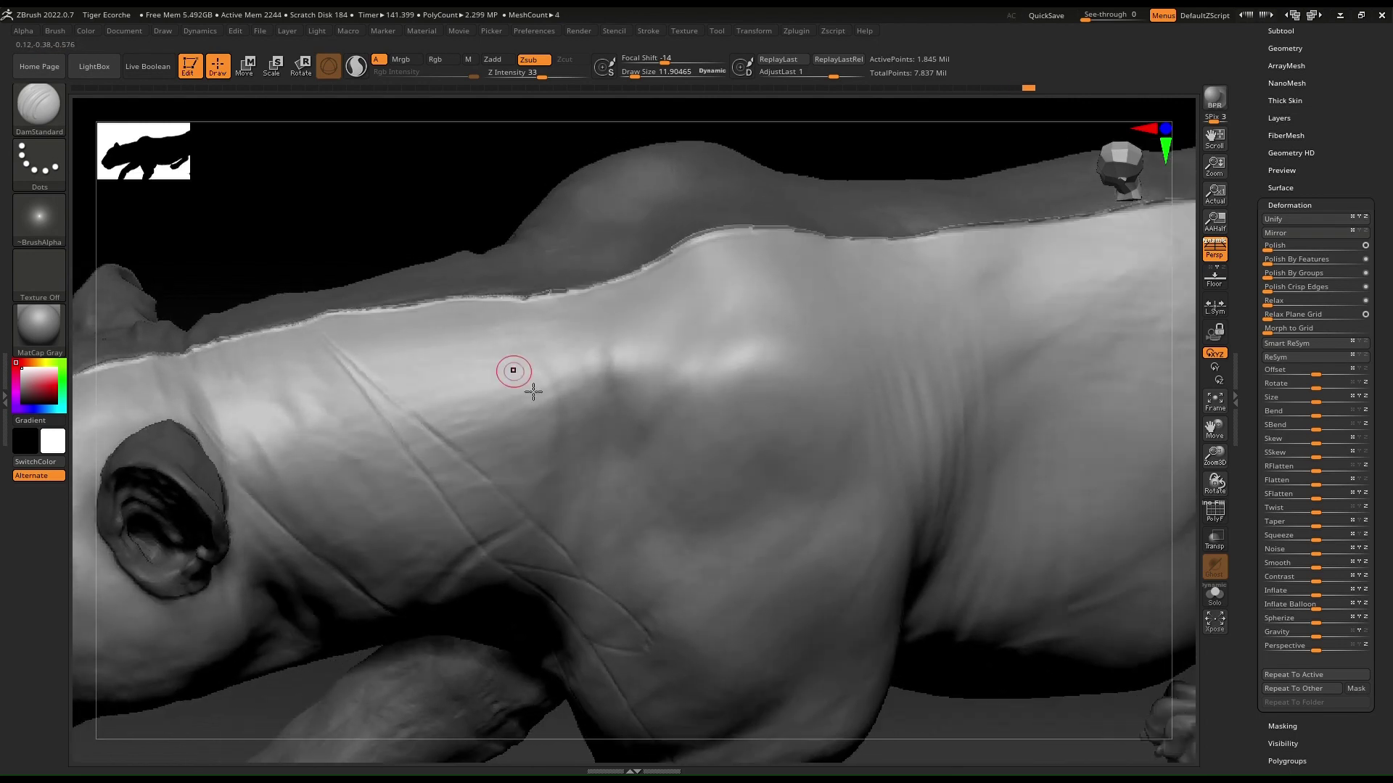
Carve a V over the left shoulder blade, with a near-vertical front crease and a diagonal one reaching the back's midline
{"action": "right_click_drag", "start_coordinate": [598, 470], "coordinate": [632, 558]}
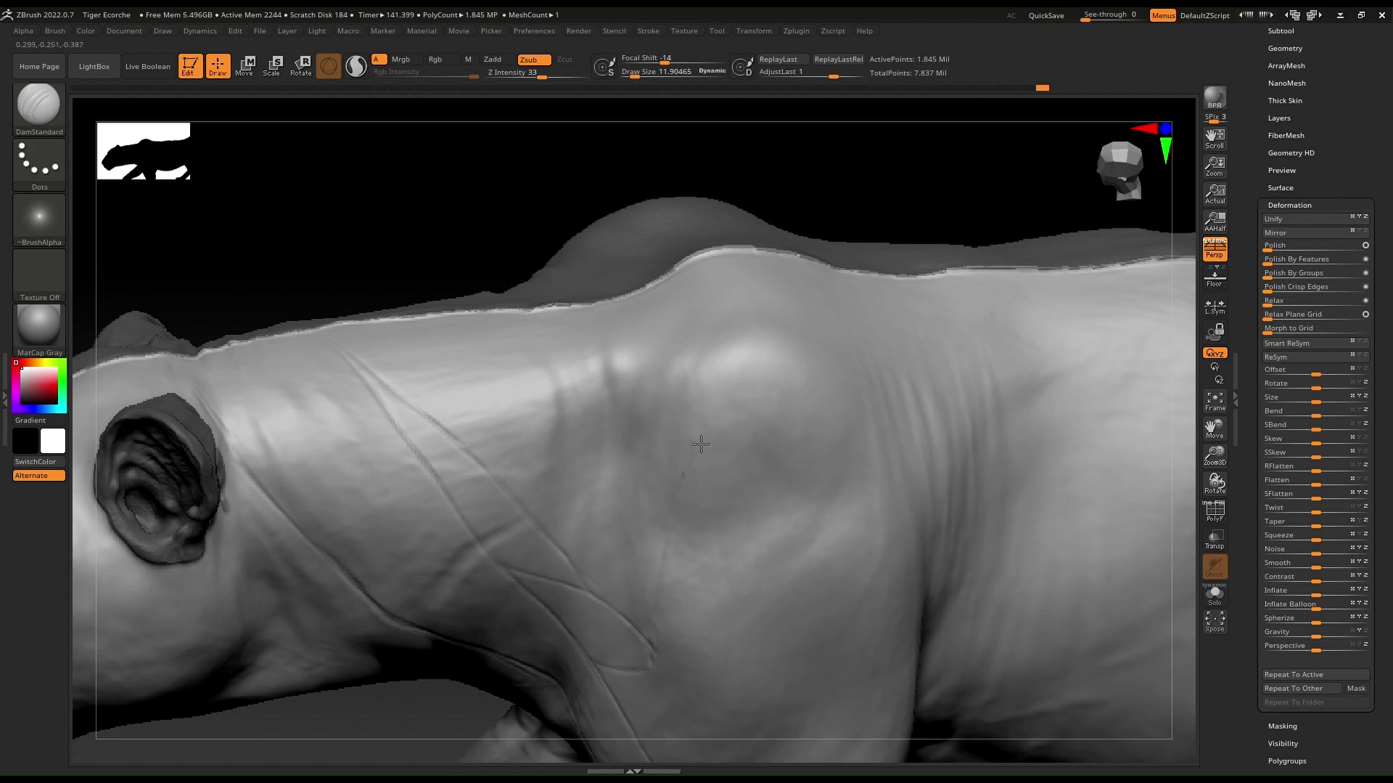
{"action": "left_click_drag", "start_coordinate": [689, 457], "coordinate": [691, 385]}
{"action": "mouse_move", "coordinate": [712, 399]}
{"action": "right_mouse_down"}
{"action": "mouse_move", "coordinate": [713, 360]}
{"action": "mouse_move", "coordinate": [711, 373]}
{"action": "right_mouse_up"}
{"action": "left_click_drag", "start_coordinate": [688, 502], "coordinate": [854, 385]}
{"action": "mouse_move", "coordinate": [854, 385]}
{"action": "right_mouse_down"}
{"action": "mouse_move", "coordinate": [830, 414]}
{"action": "mouse_move", "coordinate": [832, 401]}
{"action": "mouse_move", "coordinate": [716, 432]}
{"action": "mouse_move", "coordinate": [898, 362]}
{"action": "mouse_move", "coordinate": [926, 298]}
{"action": "mouse_move", "coordinate": [798, 515]}
{"action": "mouse_move", "coordinate": [706, 476]}
{"action": "mouse_move", "coordinate": [905, 414]}
{"action": "mouse_move", "coordinate": [663, 634]}
{"action": "mouse_move", "coordinate": [725, 563]}
{"action": "mouse_move", "coordinate": [538, 410]}
{"action": "mouse_move", "coordinate": [714, 469]}
{"action": "mouse_move", "coordinate": [535, 374]}
{"action": "mouse_move", "coordinate": [507, 377]}
{"action": "mouse_move", "coordinate": [569, 432]}
{"action": "mouse_move", "coordinate": [469, 519]}
{"action": "right_mouse_up"}
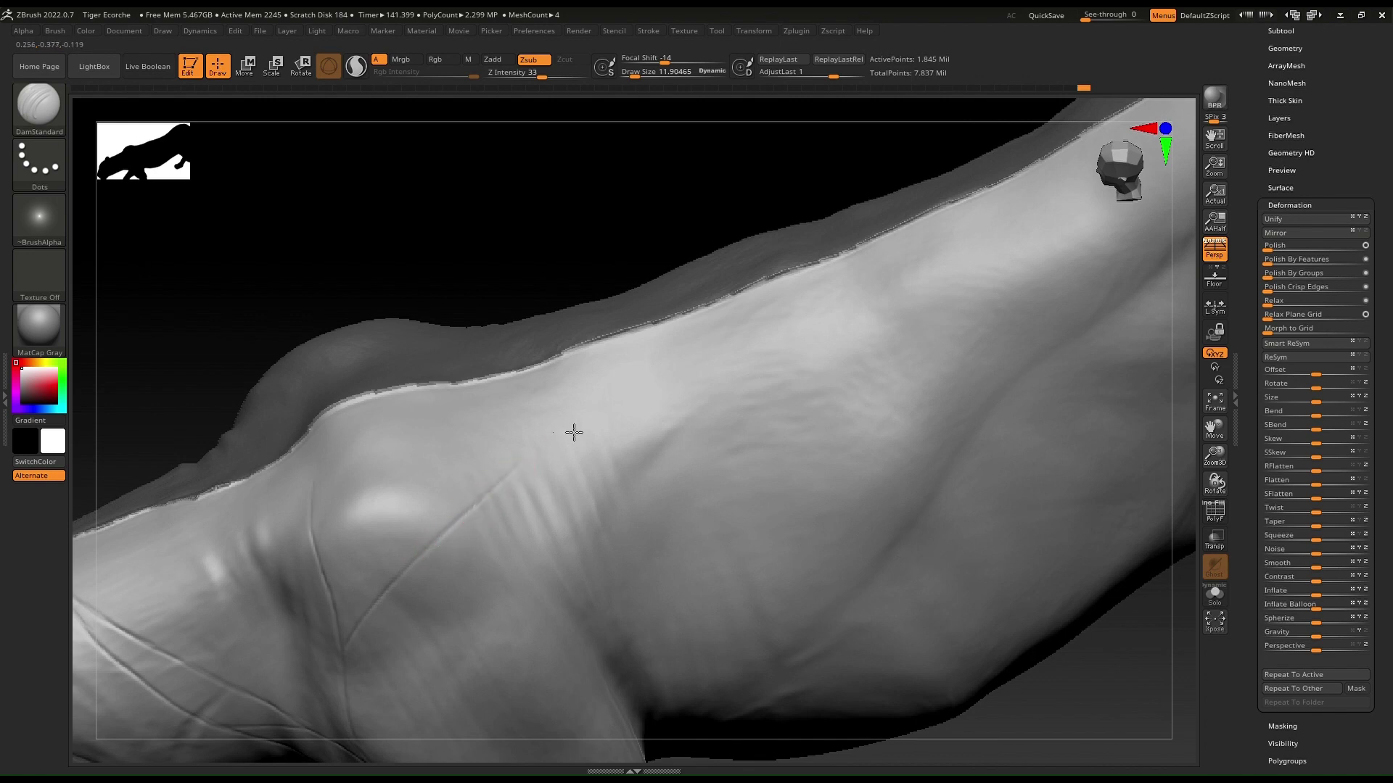
{"action": "mouse_move", "coordinate": [544, 450]}
{"action": "right_mouse_down"}
{"action": "mouse_move", "coordinate": [547, 472]}
{"action": "mouse_move", "coordinate": [552, 447]}
{"action": "right_mouse_up"}
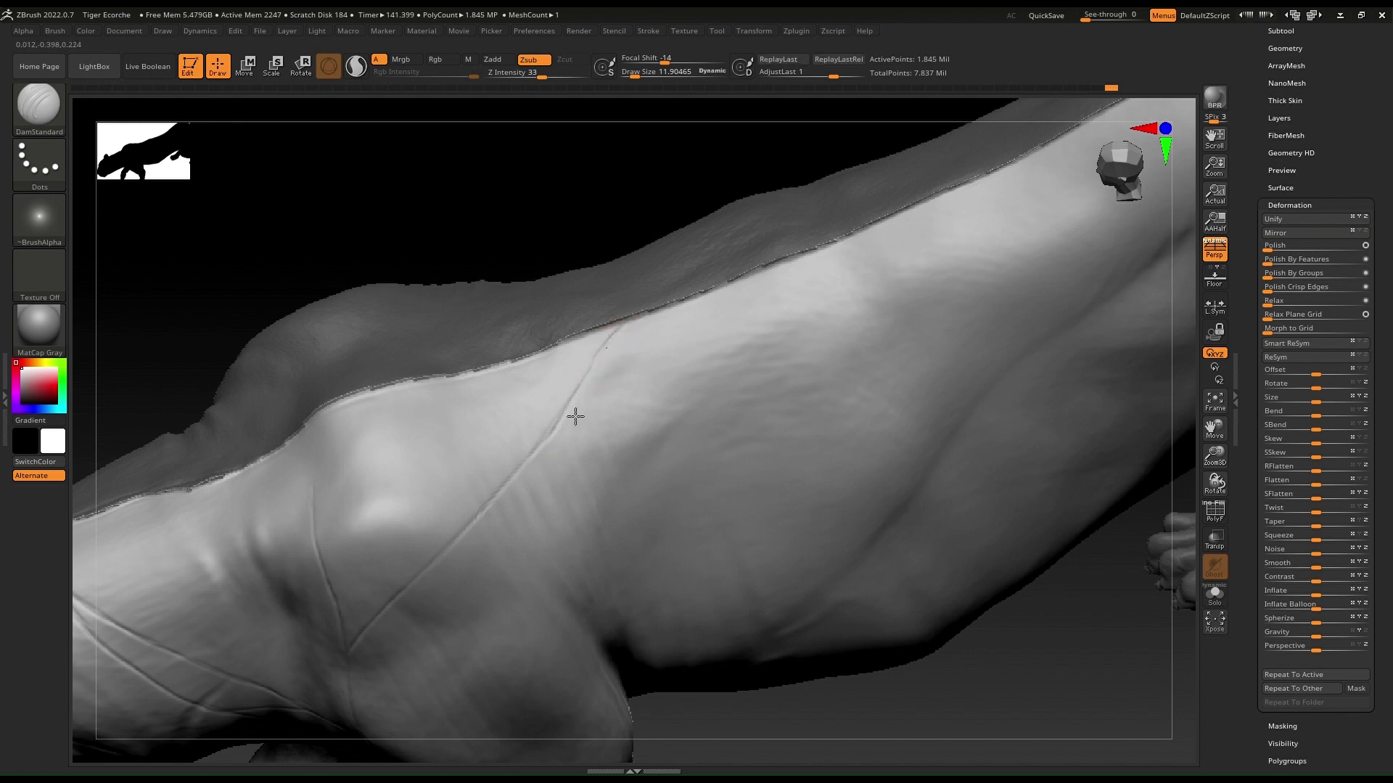
Carve a pointed, leaf-shaped muscle outline down the side of the left shoulder and deepen its edges
{"action": "right_click_drag", "start_coordinate": [532, 448], "coordinate": [534, 375]}
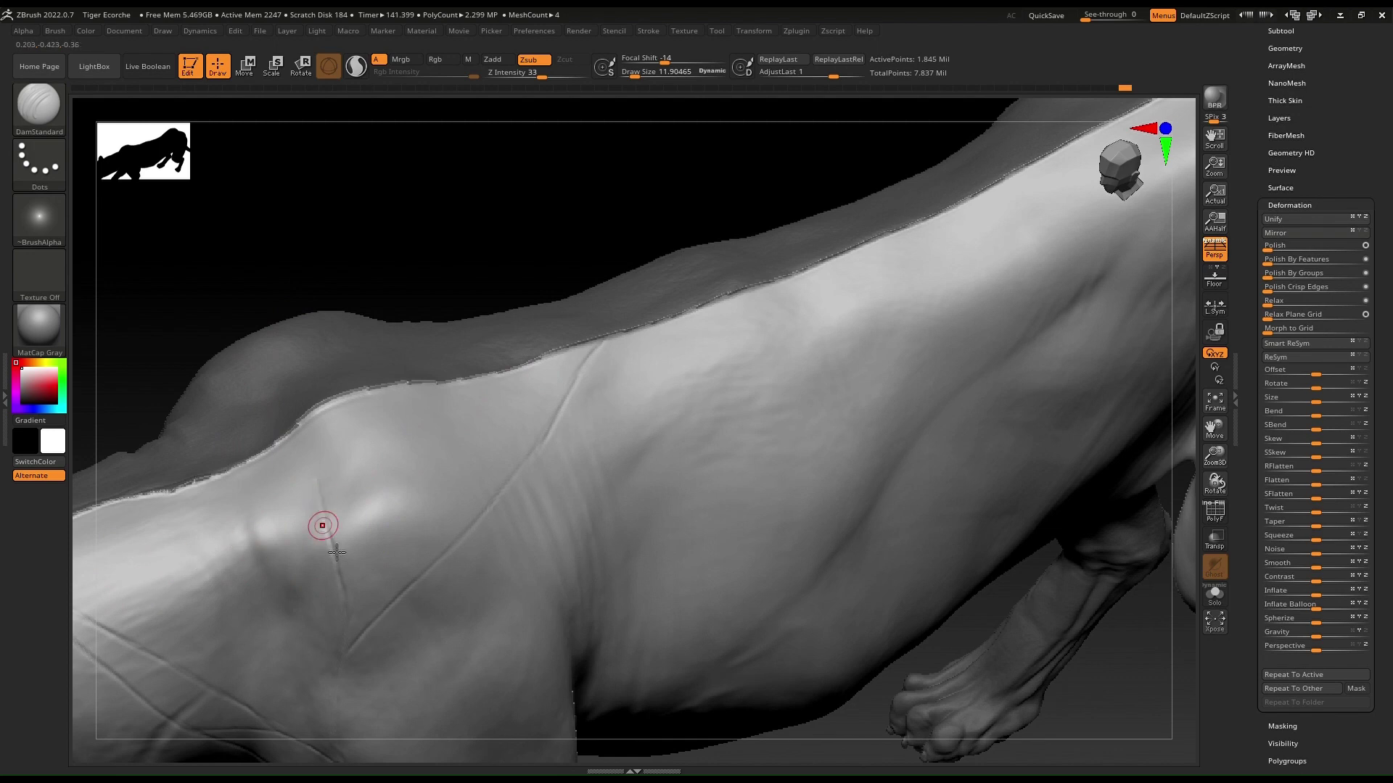
{"action": "right_click_drag", "start_coordinate": [324, 525], "coordinate": [351, 622]}
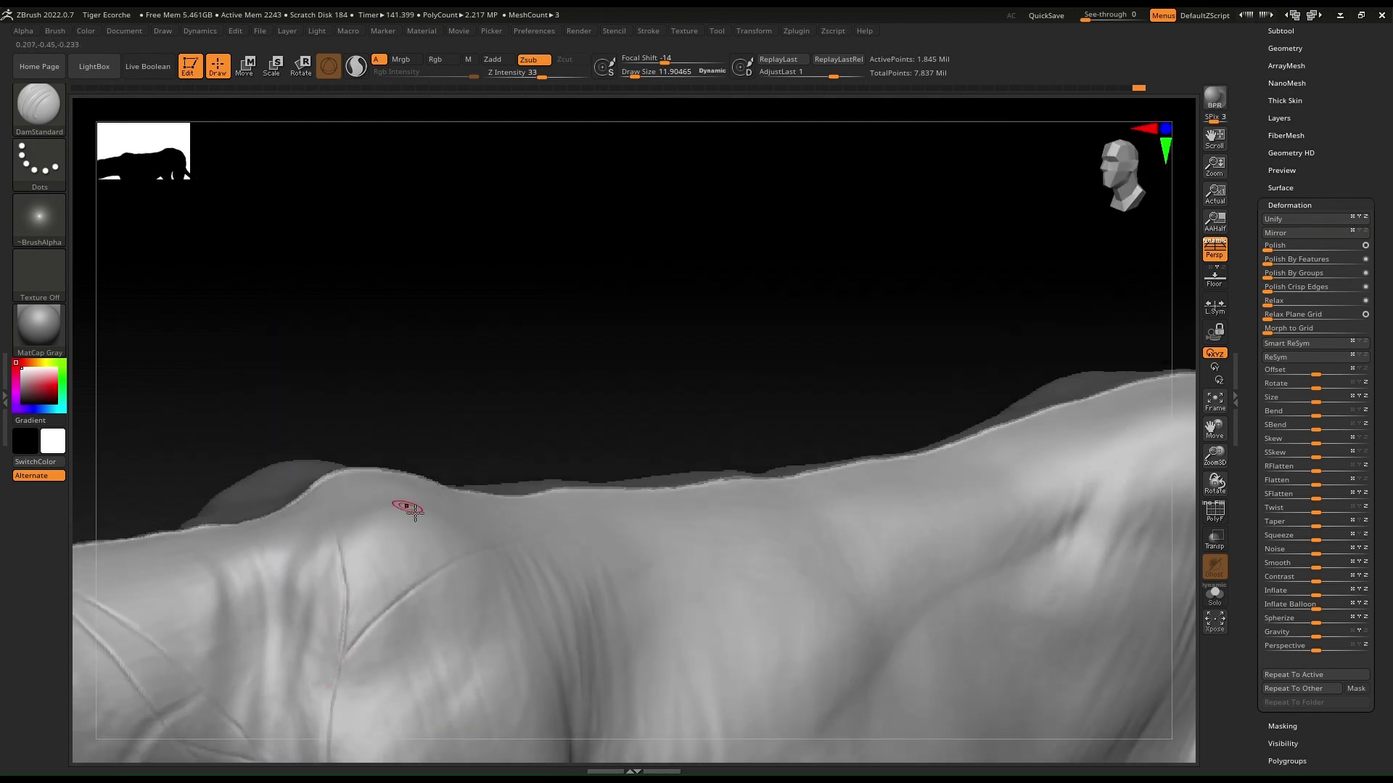
{"action": "mouse_move", "coordinate": [441, 512]}
{"action": "right_mouse_down", "text": "ctrl"}
{"action": "mouse_move", "coordinate": [420, 602]}
{"action": "mouse_move", "coordinate": [433, 445]}
{"action": "right_mouse_up", "text": "ctrl"}
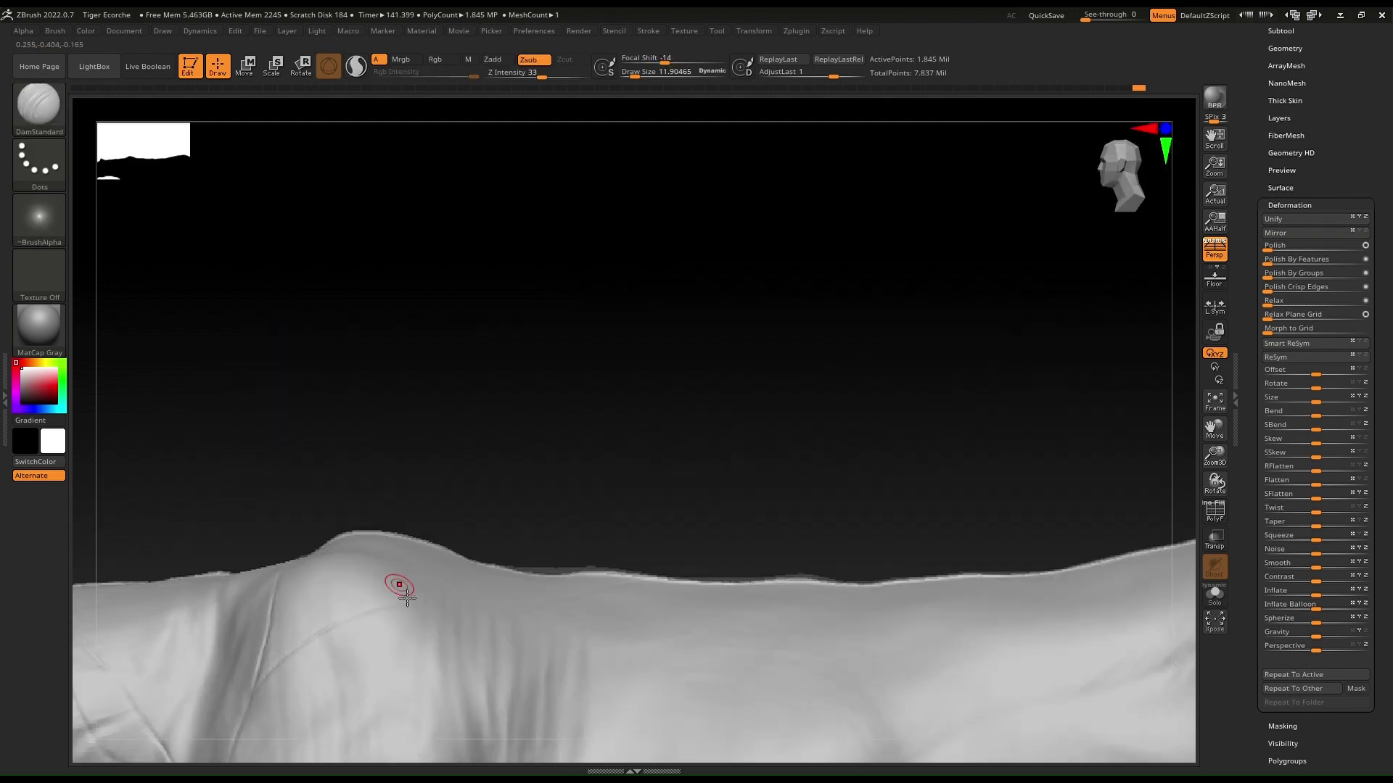
{"action": "right_click_drag", "start_coordinate": [400, 602], "coordinate": [461, 376], "text": "alt"}
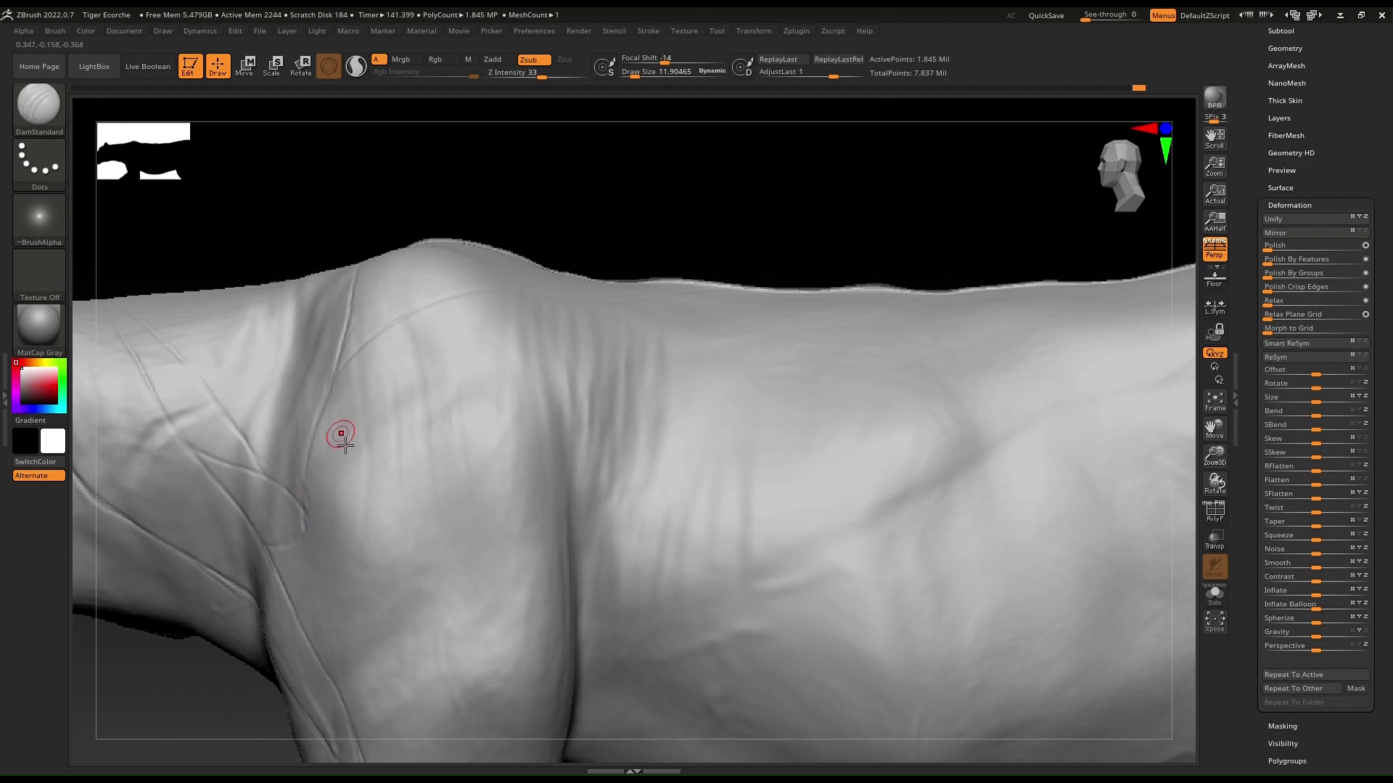
{"action": "mouse_move", "coordinate": [335, 466]}
{"action": "left_mouse_down"}
{"action": "mouse_move", "coordinate": [388, 410]}
{"action": "mouse_move", "coordinate": [412, 468]}
{"action": "left_mouse_up"}
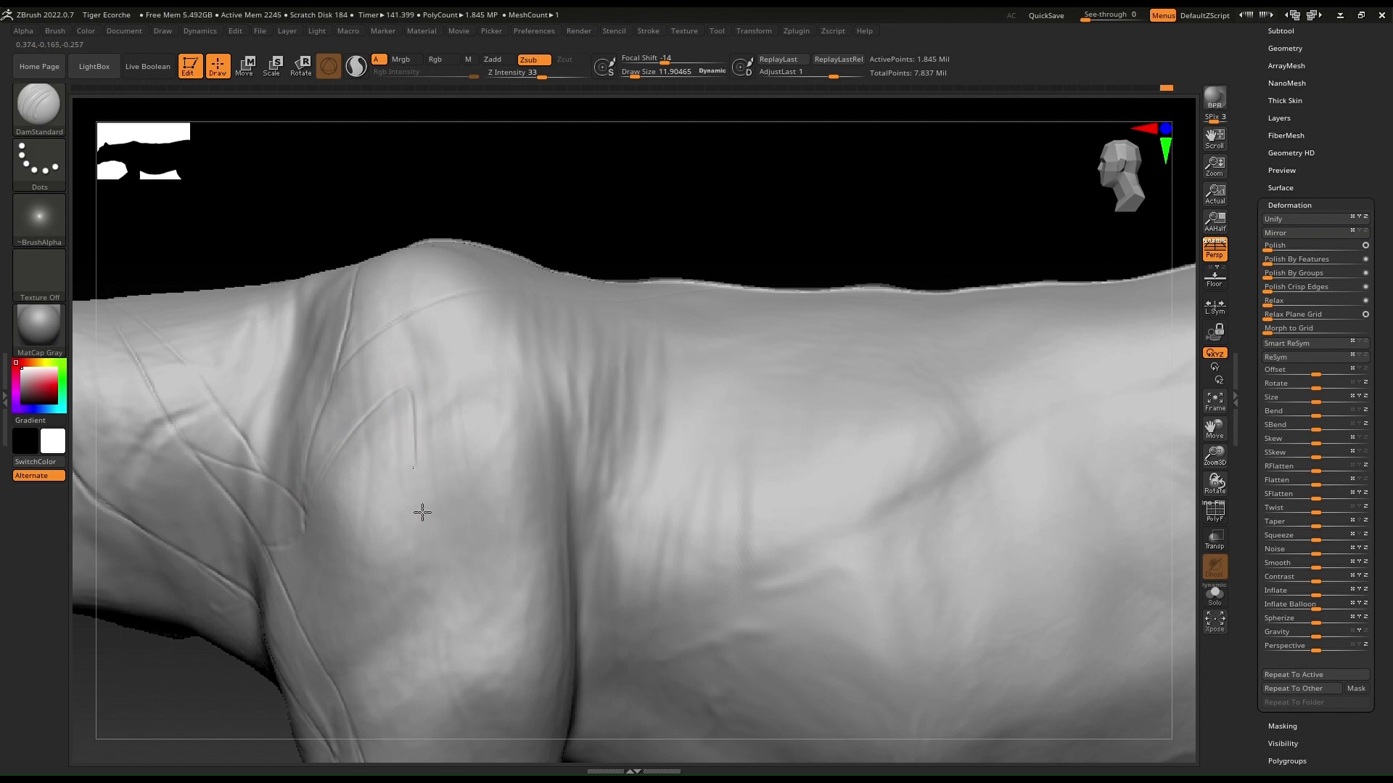
{"action": "mouse_move", "coordinate": [414, 573]}
{"action": "left_mouse_down"}
{"action": "mouse_move", "coordinate": [372, 642]}
{"action": "mouse_move", "coordinate": [386, 620]}
{"action": "left_mouse_up"}
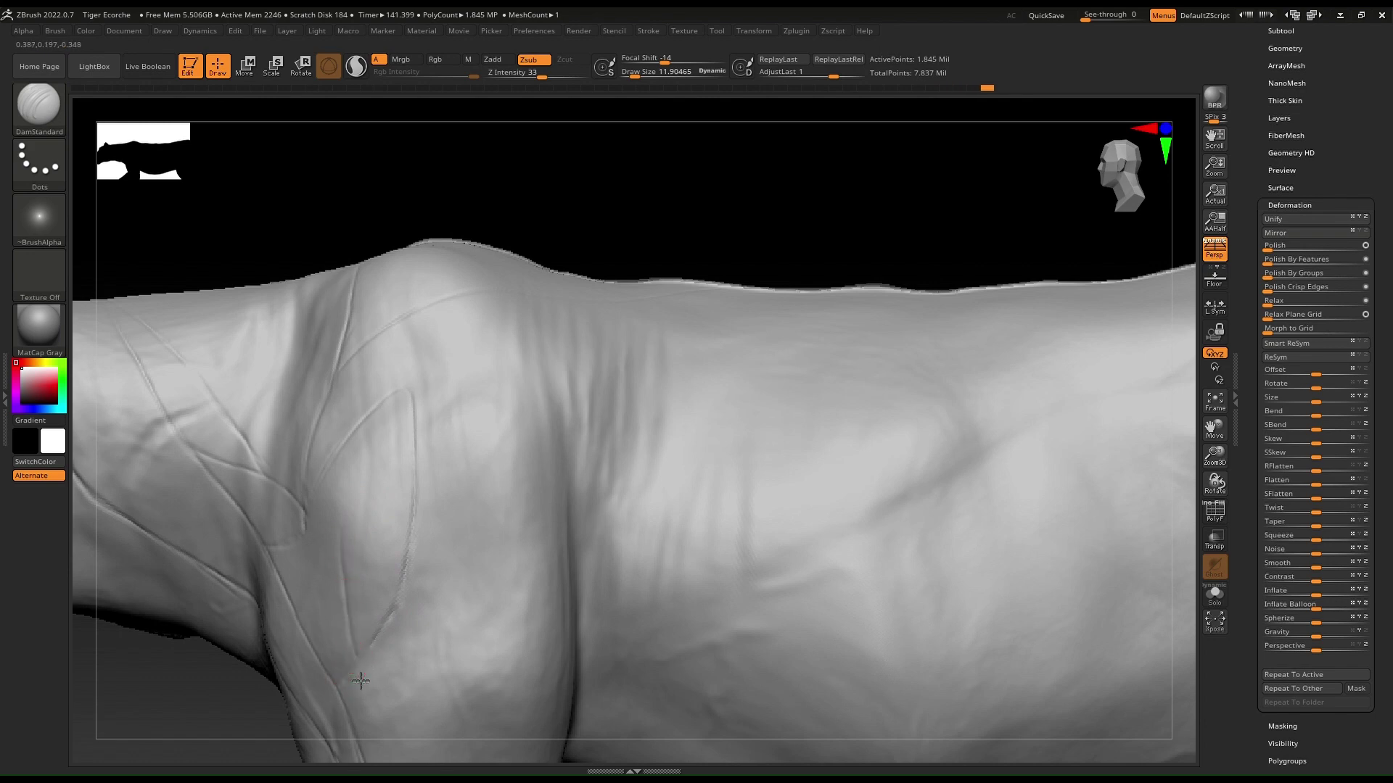
{"action": "left_click_drag", "start_coordinate": [347, 553], "coordinate": [350, 502]}
{"action": "left_click_drag", "start_coordinate": [405, 574], "coordinate": [414, 443]}
{"action": "mouse_move", "coordinate": [411, 396]}
{"action": "left_mouse_down"}
{"action": "mouse_move", "coordinate": [406, 384]}
{"action": "mouse_move", "coordinate": [359, 434]}
{"action": "mouse_move", "coordinate": [338, 483]}
{"action": "left_mouse_up"}
Carve two long near-vertical creases that meet in a point along the rear of the left shoulder, down to the armpit
{"action": "mouse_move", "coordinate": [449, 464]}
{"action": "right_mouse_down", "text": "alt"}
{"action": "mouse_move", "coordinate": [428, 278]}
{"action": "mouse_move", "coordinate": [399, 345]}
{"action": "mouse_move", "coordinate": [385, 343]}
{"action": "right_mouse_up", "text": "alt"}
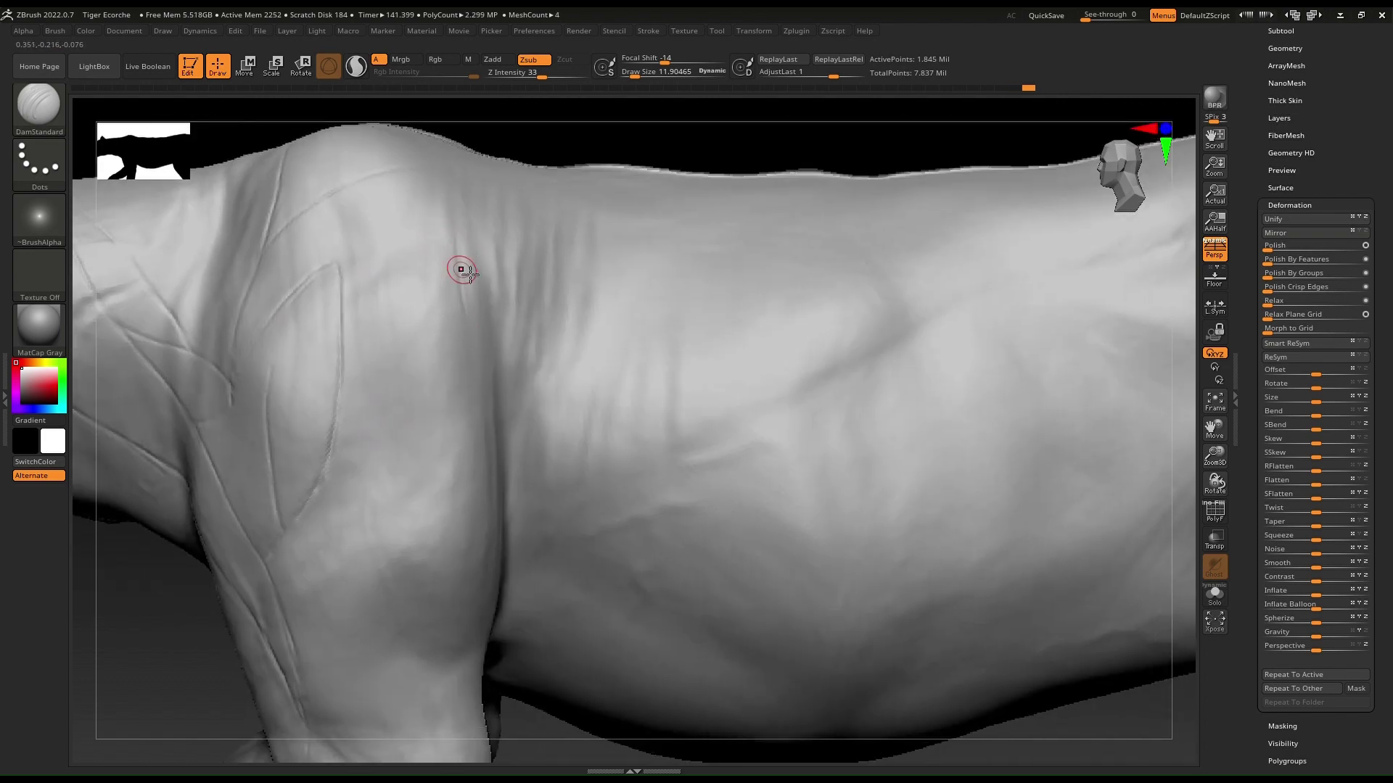
{"action": "left_click_drag", "start_coordinate": [462, 236], "coordinate": [473, 325]}
{"action": "right_click_drag", "start_coordinate": [478, 408], "coordinate": [468, 244]}
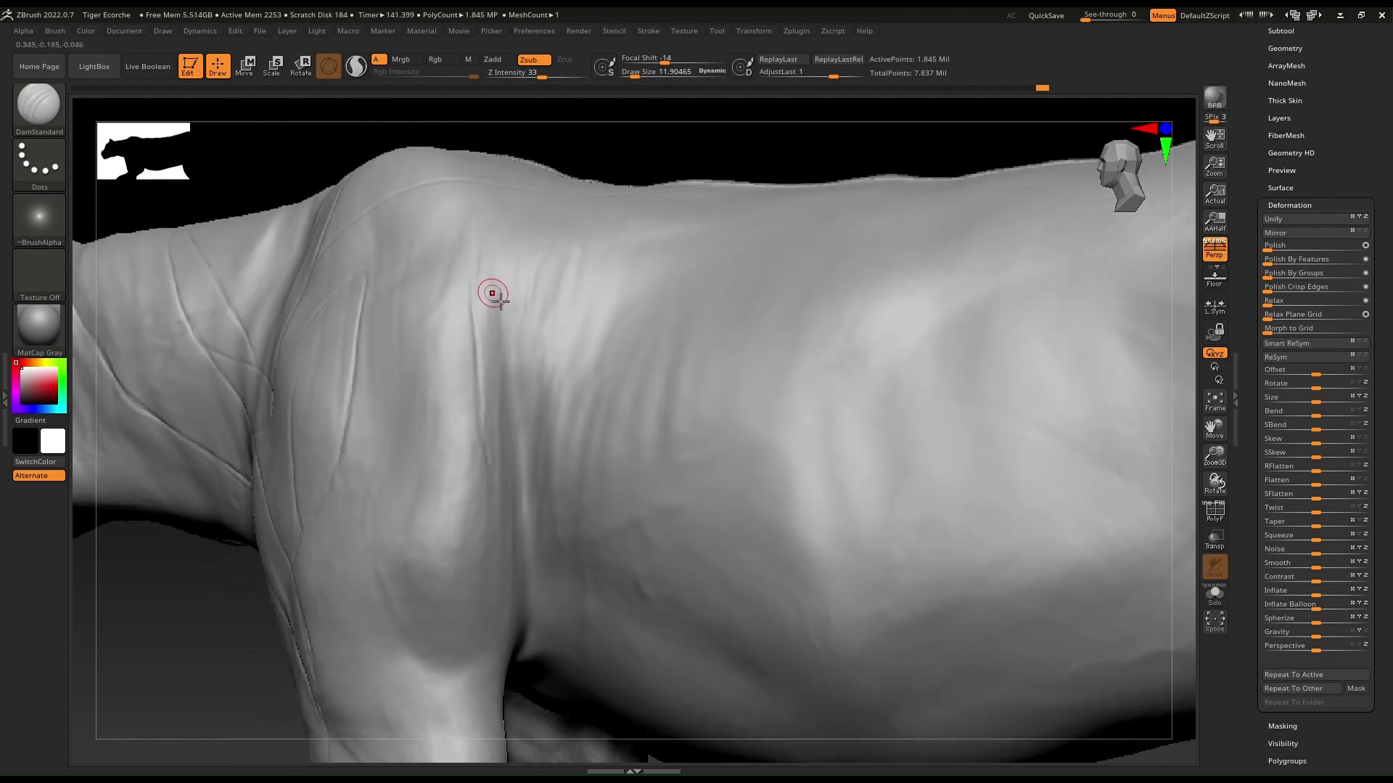
{"action": "left_click_drag", "start_coordinate": [486, 246], "coordinate": [513, 382]}
{"action": "left_click_drag", "start_coordinate": [512, 441], "coordinate": [516, 470]}
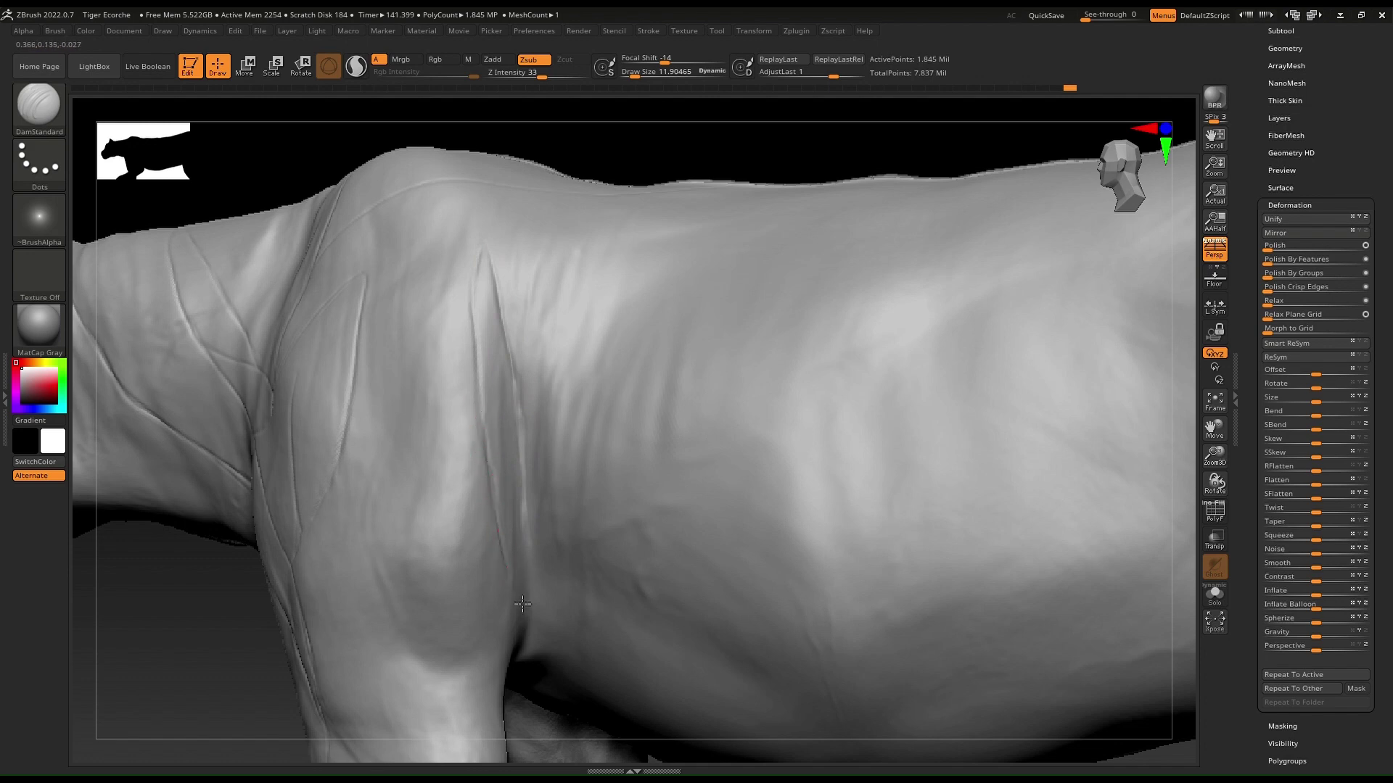
{"action": "left_click_drag", "start_coordinate": [522, 604], "coordinate": [527, 610]}
Carve a long diagonal crease from behind the left upper foreleg across the ribcage to the upper flank
{"action": "right_click_drag", "start_coordinate": [512, 417], "coordinate": [543, 361]}
{"action": "mouse_move", "coordinate": [517, 596]}
{"action": "left_mouse_down"}
{"action": "mouse_move", "coordinate": [624, 478]}
{"action": "mouse_move", "coordinate": [586, 520]}
{"action": "mouse_move", "coordinate": [829, 365]}
{"action": "left_mouse_up"}
{"action": "right_click_drag", "start_coordinate": [840, 326], "coordinate": [833, 373]}
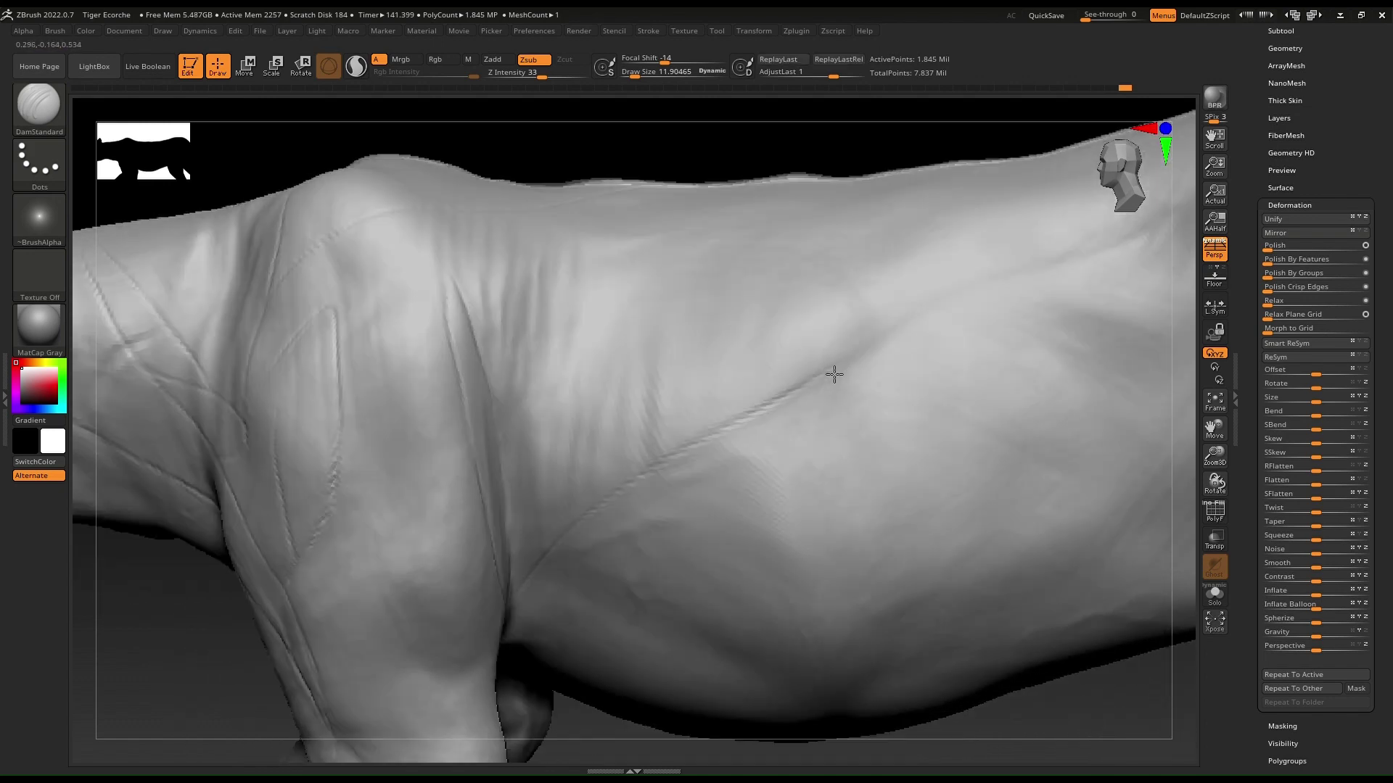
{"action": "left_click_drag", "start_coordinate": [828, 376], "coordinate": [920, 324]}
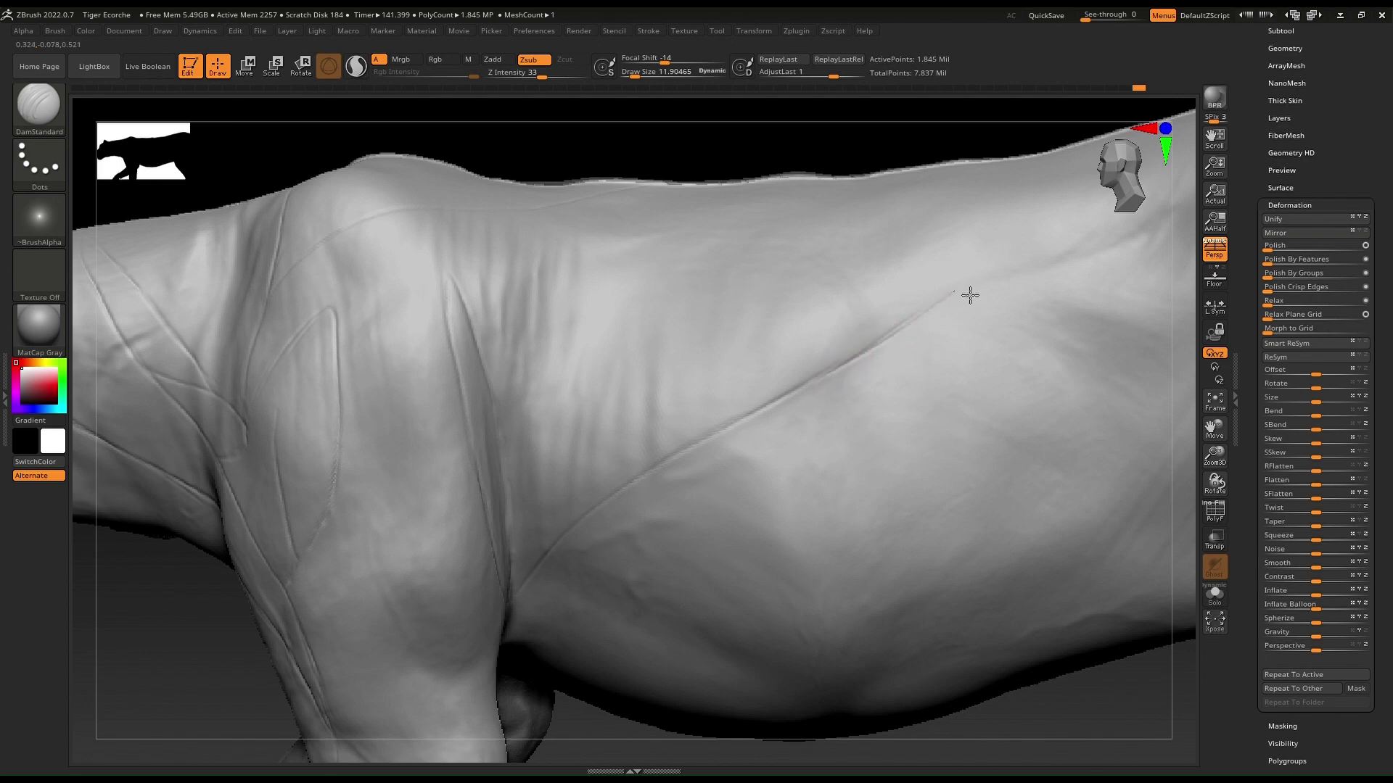
Turn the rib crease upward at the flank and carry it forward over the back toward the shoulder-blade crease
{"action": "mouse_move", "coordinate": [929, 273]}
{"action": "right_mouse_down"}
{"action": "mouse_move", "coordinate": [927, 308]}
{"action": "mouse_move", "coordinate": [965, 258]}
{"action": "right_mouse_up"}
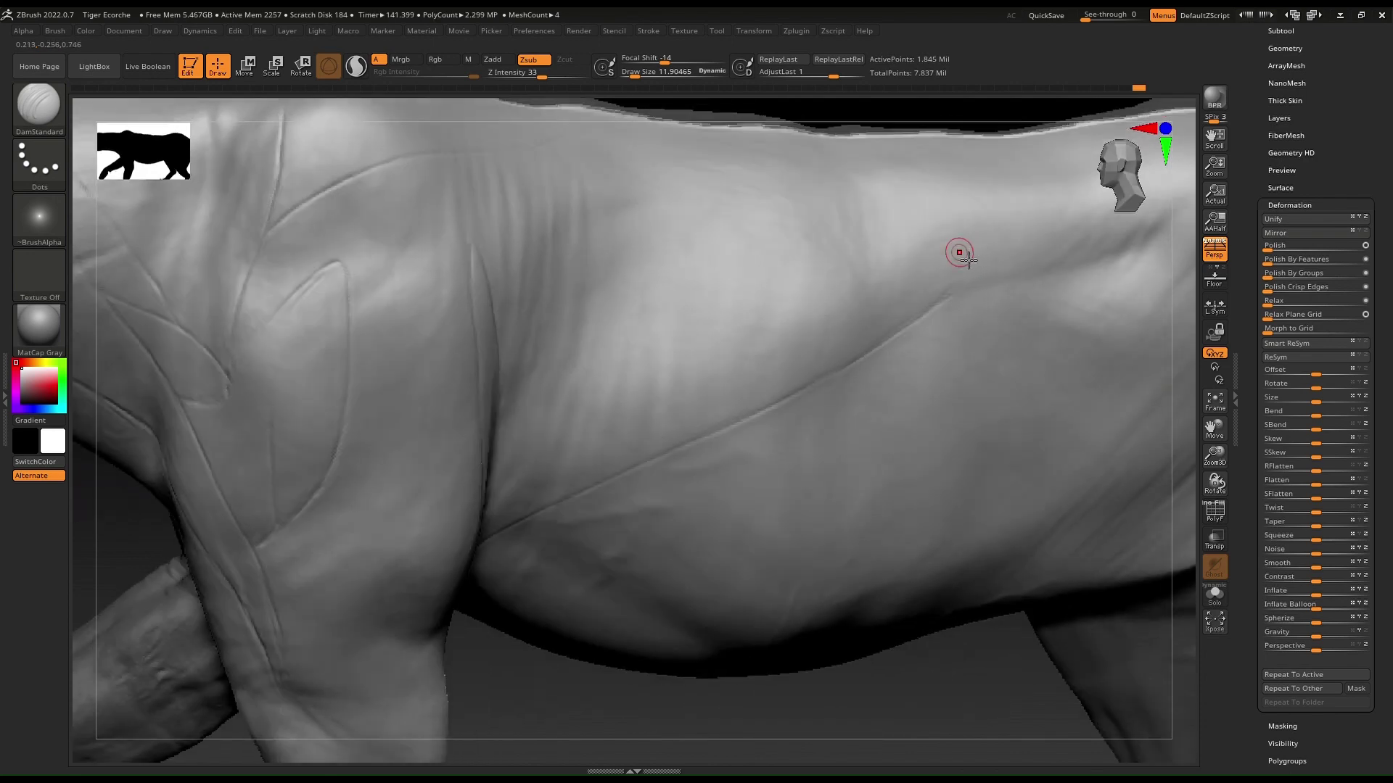
{"action": "left_click_drag", "start_coordinate": [948, 314], "coordinate": [961, 279]}
{"action": "mouse_move", "coordinate": [874, 185]}
{"action": "left_mouse_down"}
{"action": "mouse_move", "coordinate": [917, 211]}
{"action": "mouse_move", "coordinate": [963, 310]}
{"action": "left_mouse_up"}
{"action": "right_click_drag", "start_coordinate": [817, 128], "coordinate": [867, 216]}
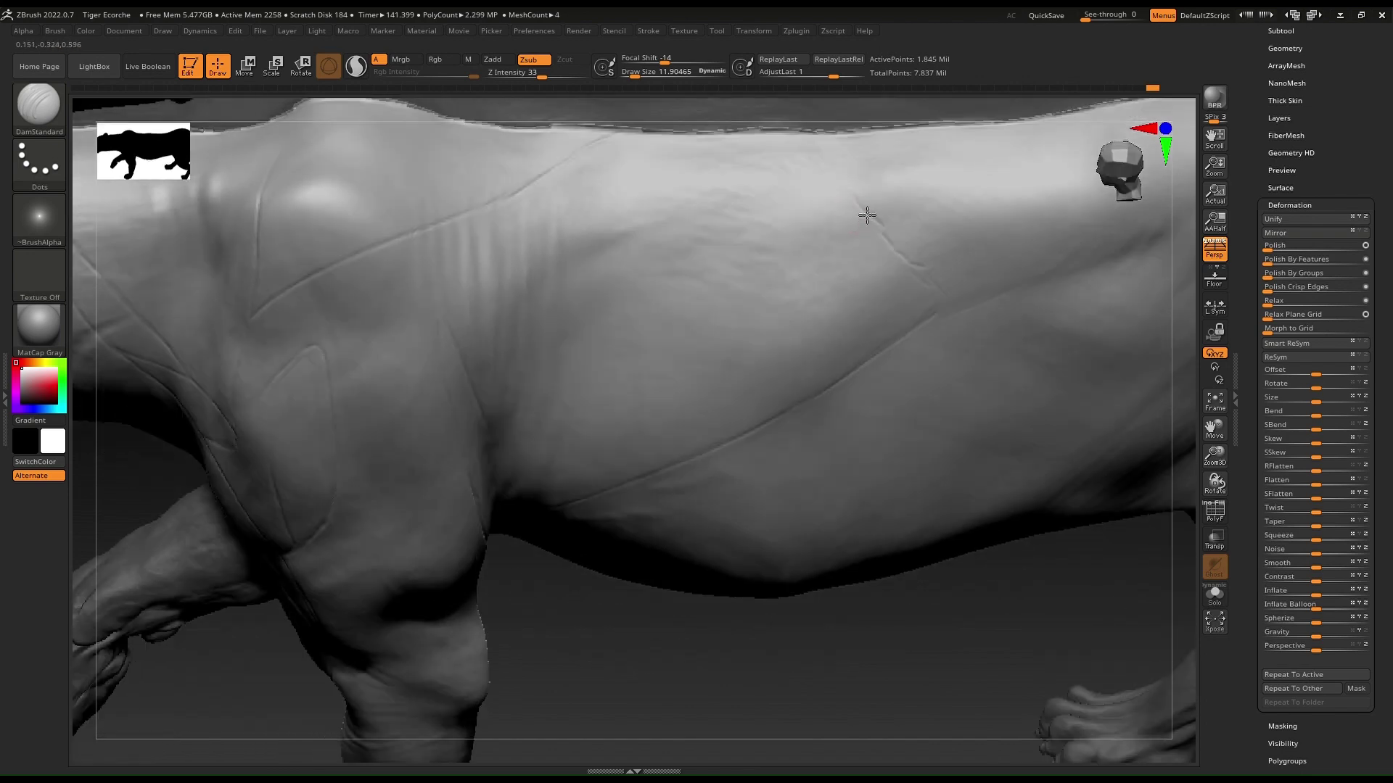
{"action": "left_click_drag", "start_coordinate": [804, 191], "coordinate": [814, 197]}
{"action": "left_click_drag", "start_coordinate": [617, 142], "coordinate": [722, 176]}
Deepen the corner at the flank and the diagonal crease running forward across the ribcage
{"action": "right_click_drag", "start_coordinate": [947, 314], "coordinate": [954, 183]}
{"action": "left_click_drag", "start_coordinate": [944, 314], "coordinate": [952, 320]}
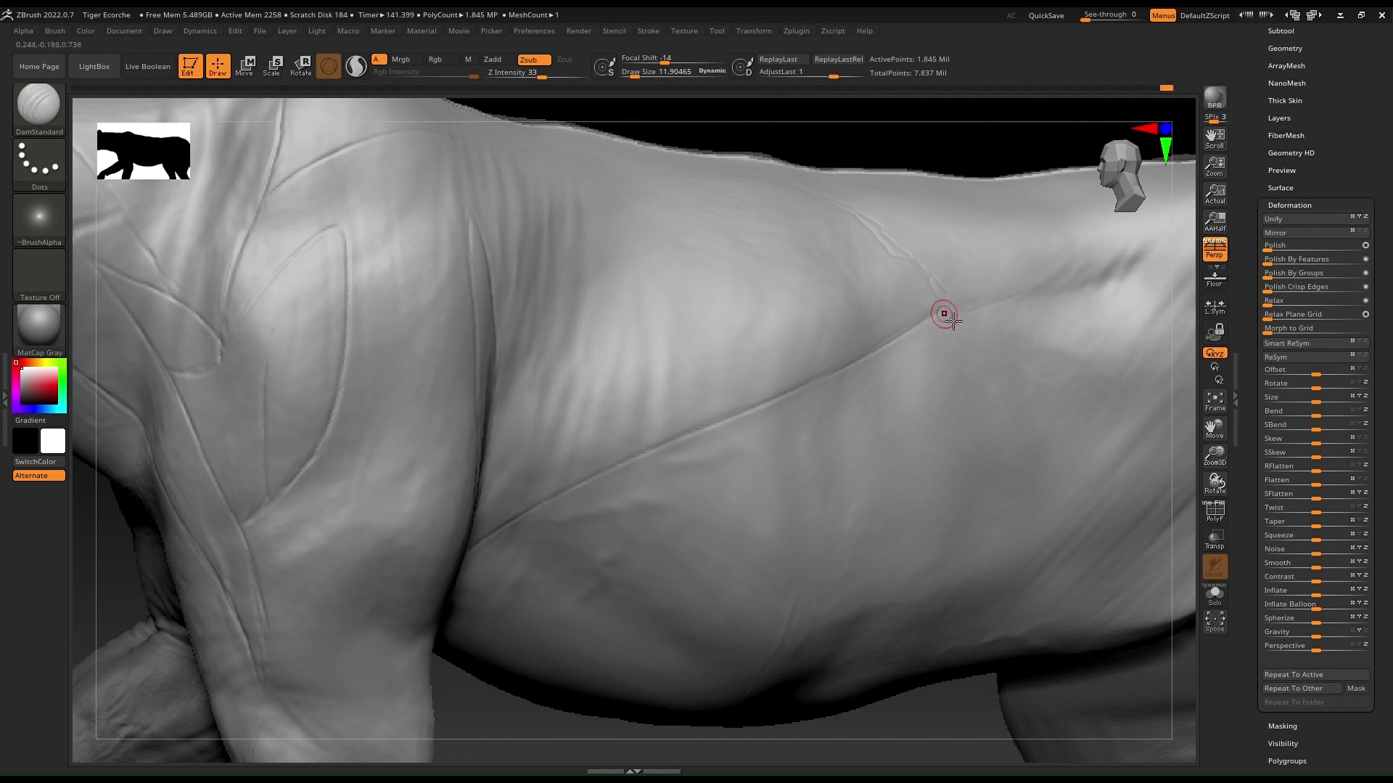
{"action": "left_click_drag", "start_coordinate": [883, 360], "coordinate": [833, 386]}
{"action": "left_click_drag", "start_coordinate": [699, 438], "coordinate": [635, 473]}
Carve a crease from the leaf-shaped outline down the upper foreleg, and a diagonal one across to the elbow
{"action": "right_click_drag", "start_coordinate": [491, 382], "coordinate": [480, 326]}
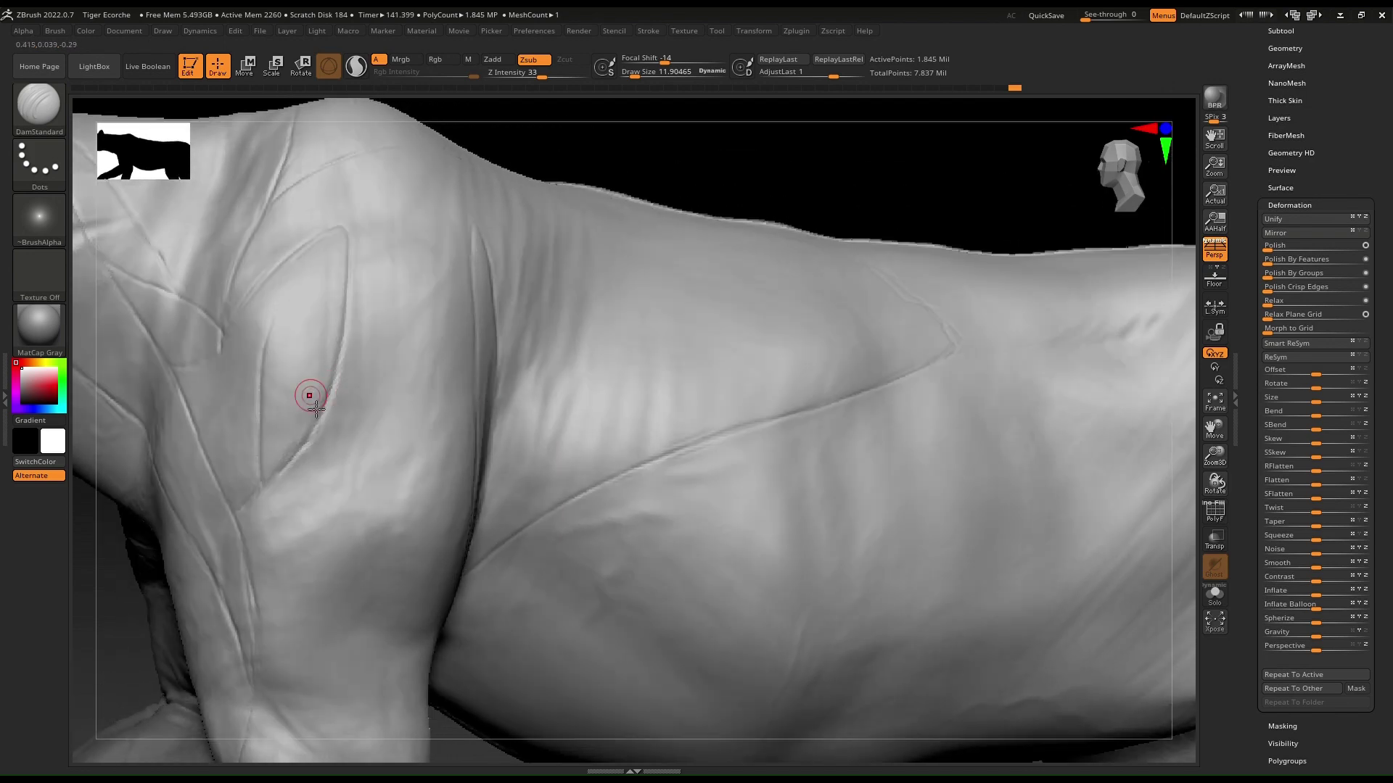
{"action": "mouse_move", "coordinate": [313, 453]}
{"action": "left_mouse_down"}
{"action": "mouse_move", "coordinate": [363, 538]}
{"action": "mouse_move", "coordinate": [380, 622]}
{"action": "left_mouse_up"}
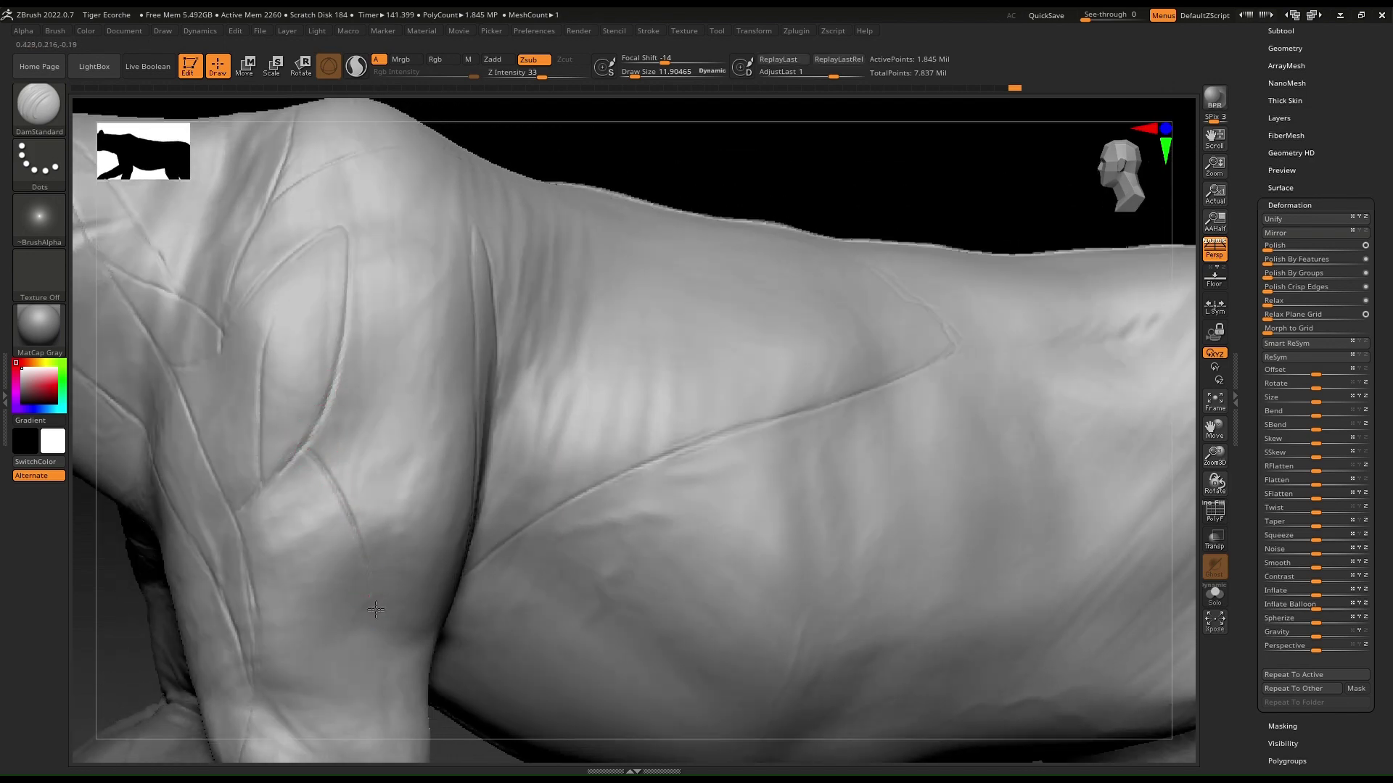
{"action": "mouse_move", "coordinate": [373, 479]}
{"action": "right_mouse_down"}
{"action": "mouse_move", "coordinate": [488, 252]}
{"action": "mouse_move", "coordinate": [380, 351]}
{"action": "right_mouse_up"}
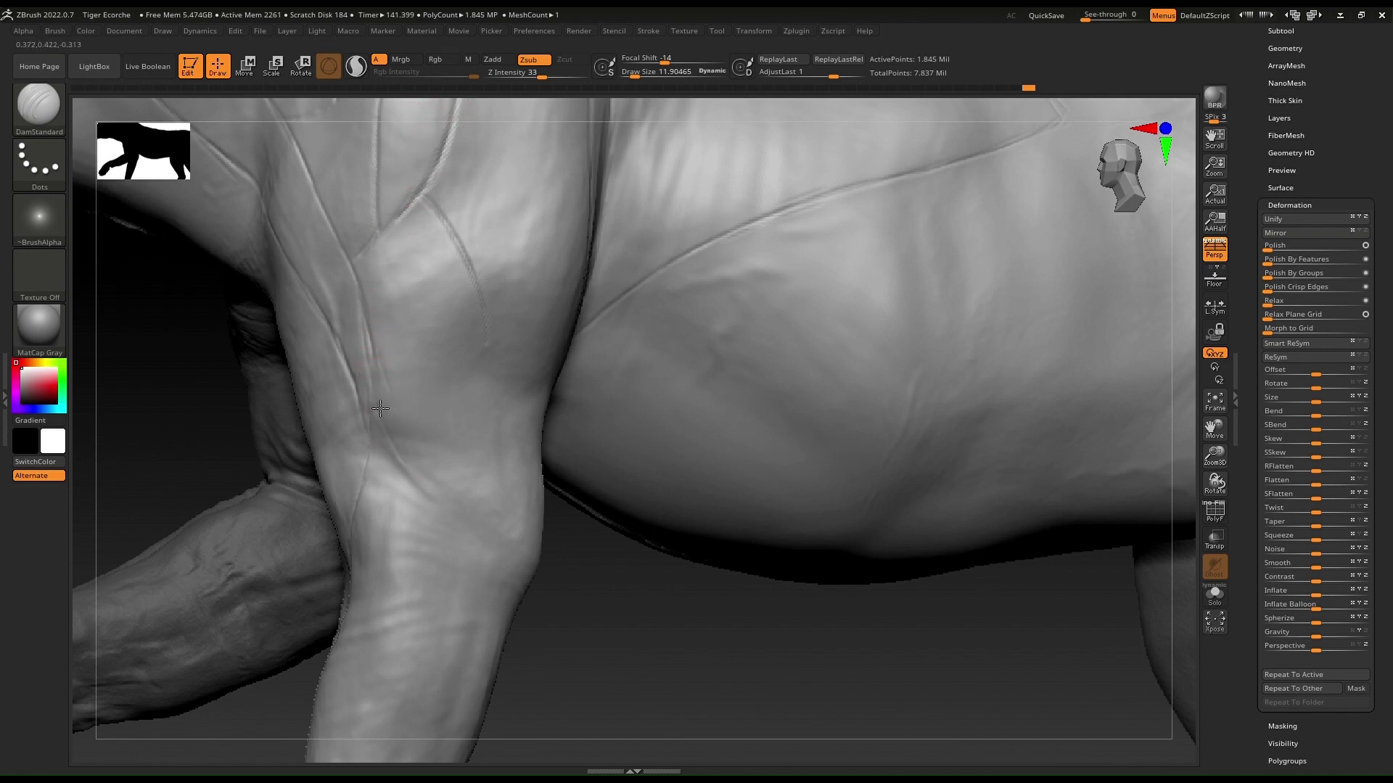
{"action": "left_click_drag", "start_coordinate": [380, 408], "coordinate": [531, 572]}
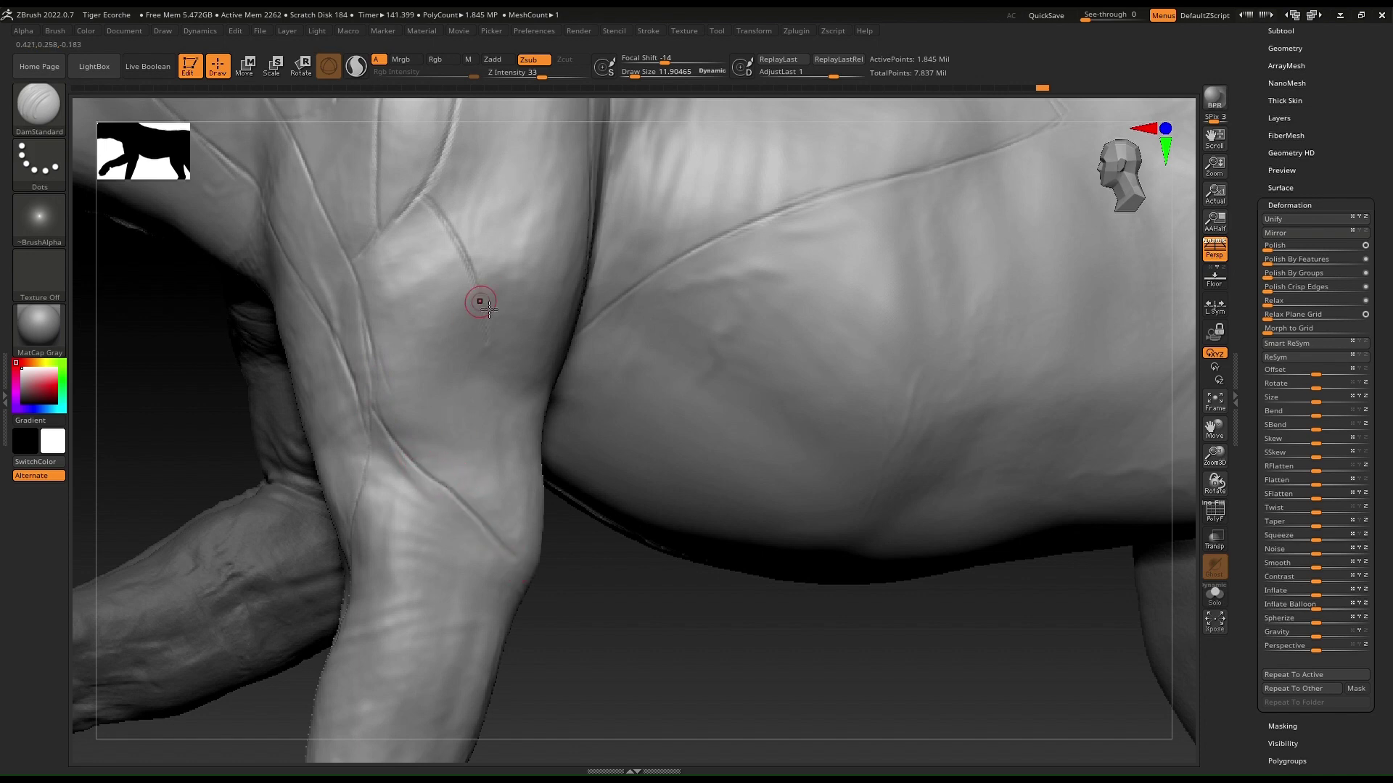
{"action": "left_click_drag", "start_coordinate": [492, 312], "coordinate": [499, 331]}
Carve a branch from the upper foreleg crease up to the shoulder's rear edge, and a crease down the foreleg's back
{"action": "mouse_move", "coordinate": [485, 325]}
{"action": "right_mouse_down"}
{"action": "mouse_move", "coordinate": [475, 250]}
{"action": "mouse_move", "coordinate": [490, 268]}
{"action": "right_mouse_up"}
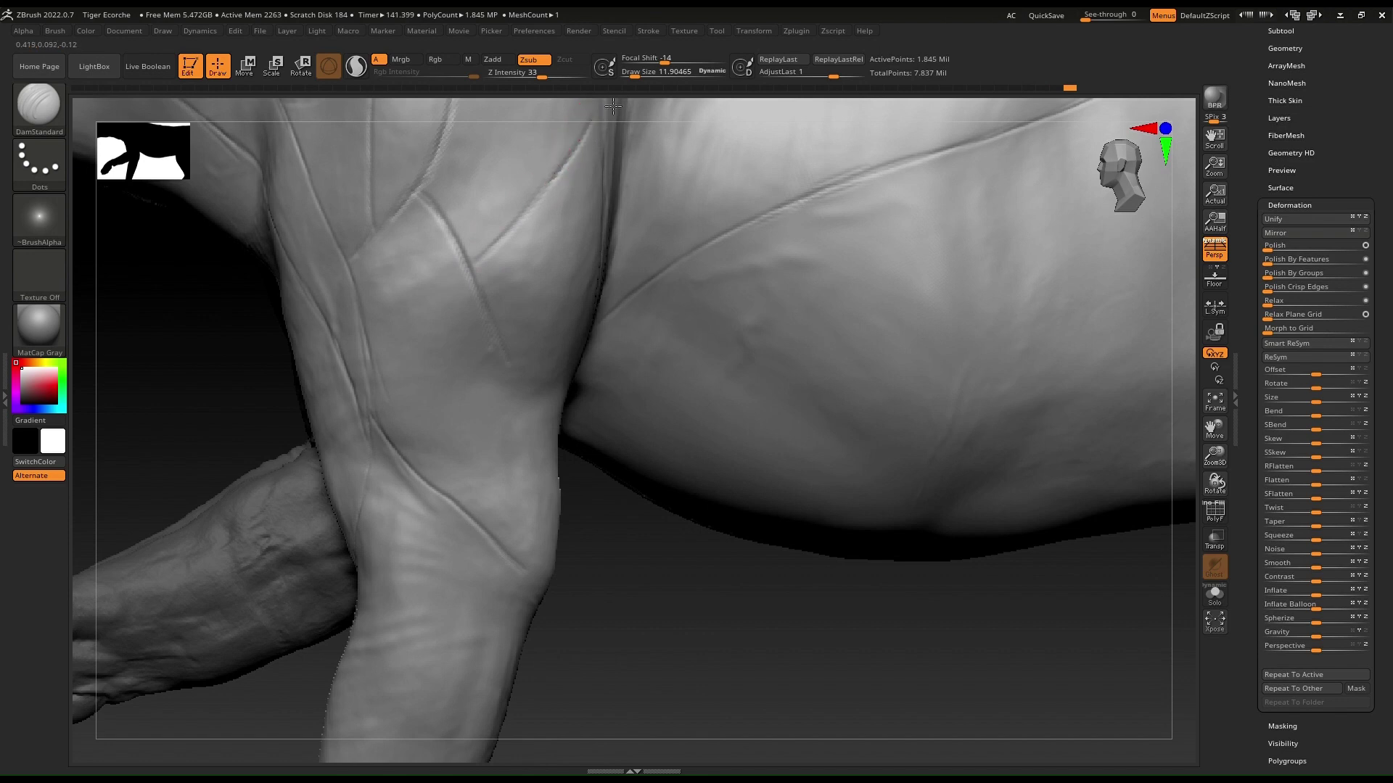
{"action": "mouse_move", "coordinate": [534, 280]}
{"action": "right_mouse_down"}
{"action": "mouse_move", "coordinate": [507, 264]}
{"action": "mouse_move", "coordinate": [494, 308]}
{"action": "mouse_move", "coordinate": [536, 274]}
{"action": "mouse_move", "coordinate": [630, 312]}
{"action": "right_mouse_up"}
{"action": "left_click_drag", "start_coordinate": [638, 331], "coordinate": [623, 410]}
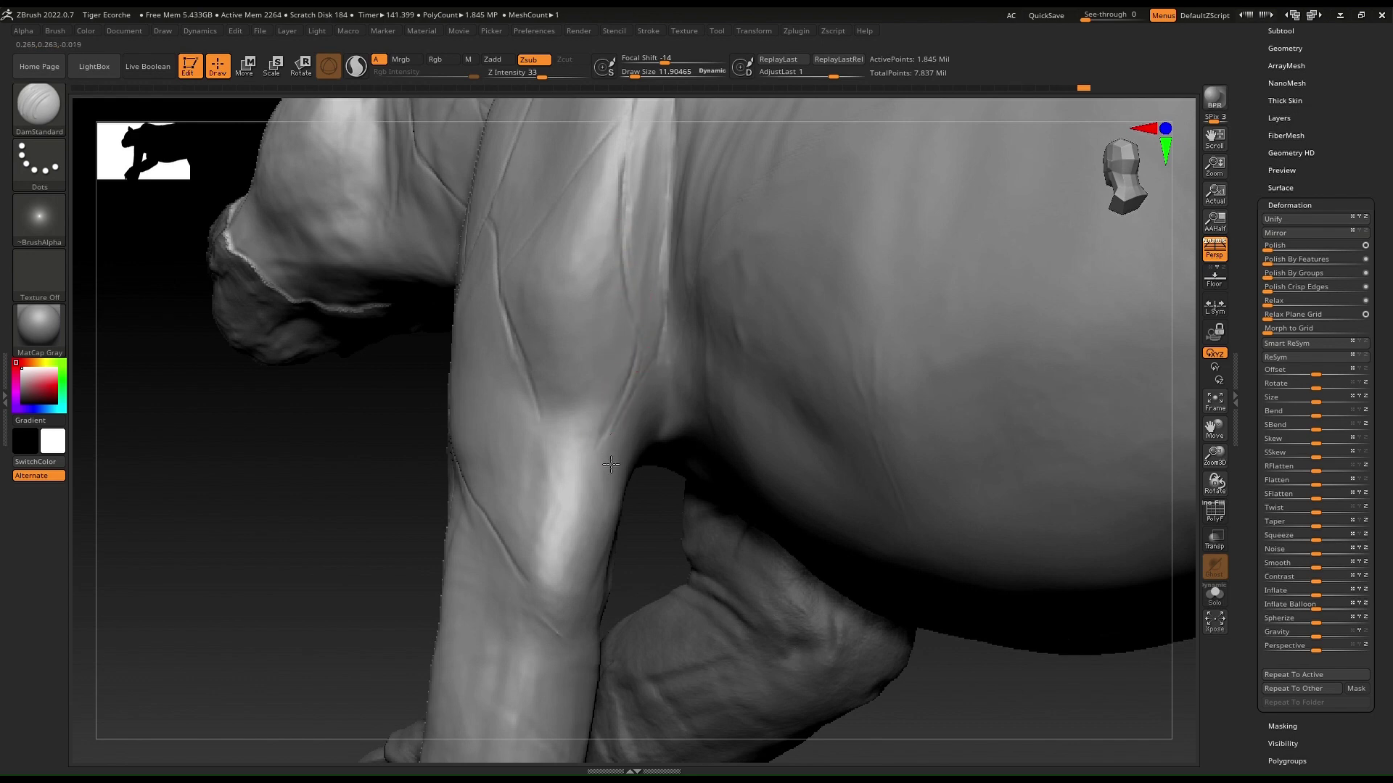
Extend the diagonal crease to the point of the left elbow and carve a short return crease below it, forming a V
{"action": "right_click_drag", "start_coordinate": [565, 359], "coordinate": [548, 428]}
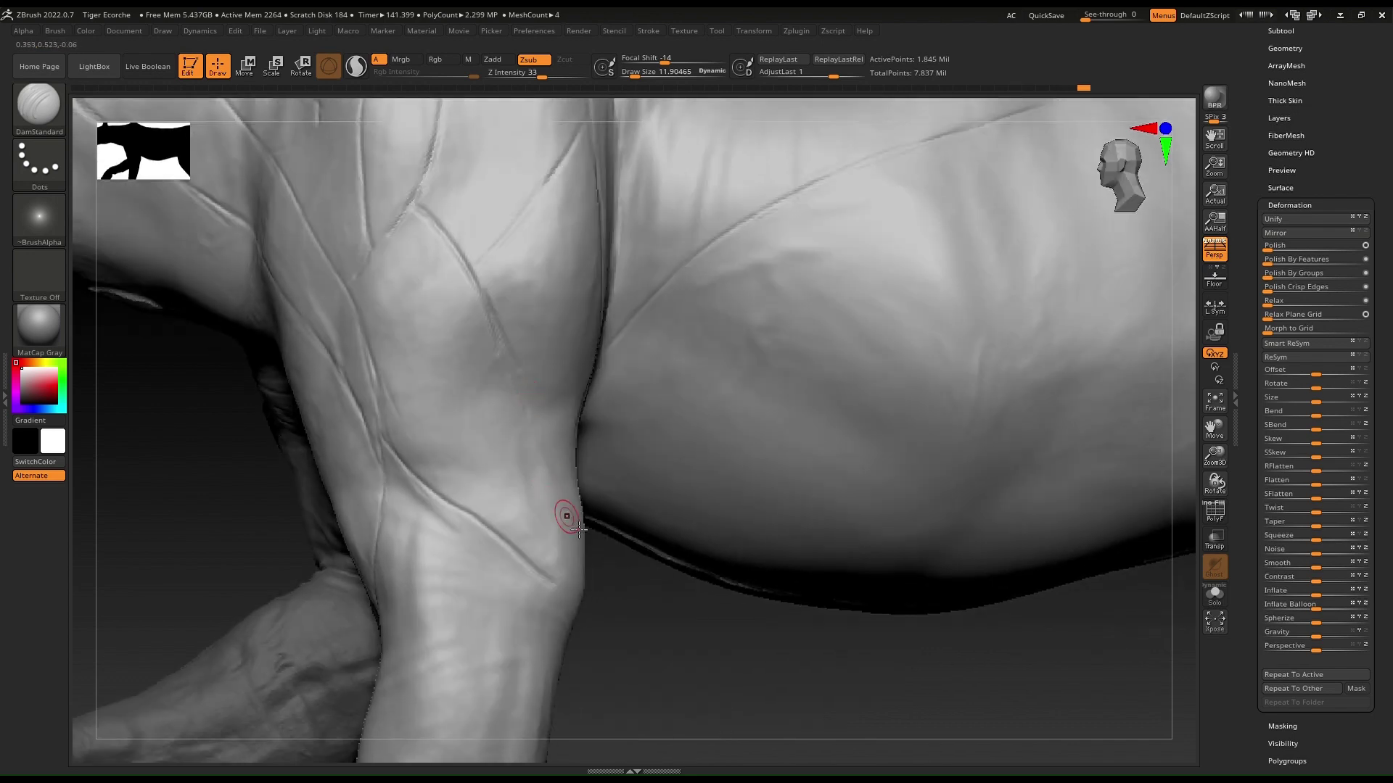
{"action": "left_click_drag", "start_coordinate": [544, 583], "coordinate": [576, 612]}
{"action": "right_click_drag", "start_coordinate": [441, 464], "coordinate": [458, 499]}
{"action": "right_click_drag", "start_coordinate": [507, 450], "coordinate": [451, 532], "text": "ctrl"}
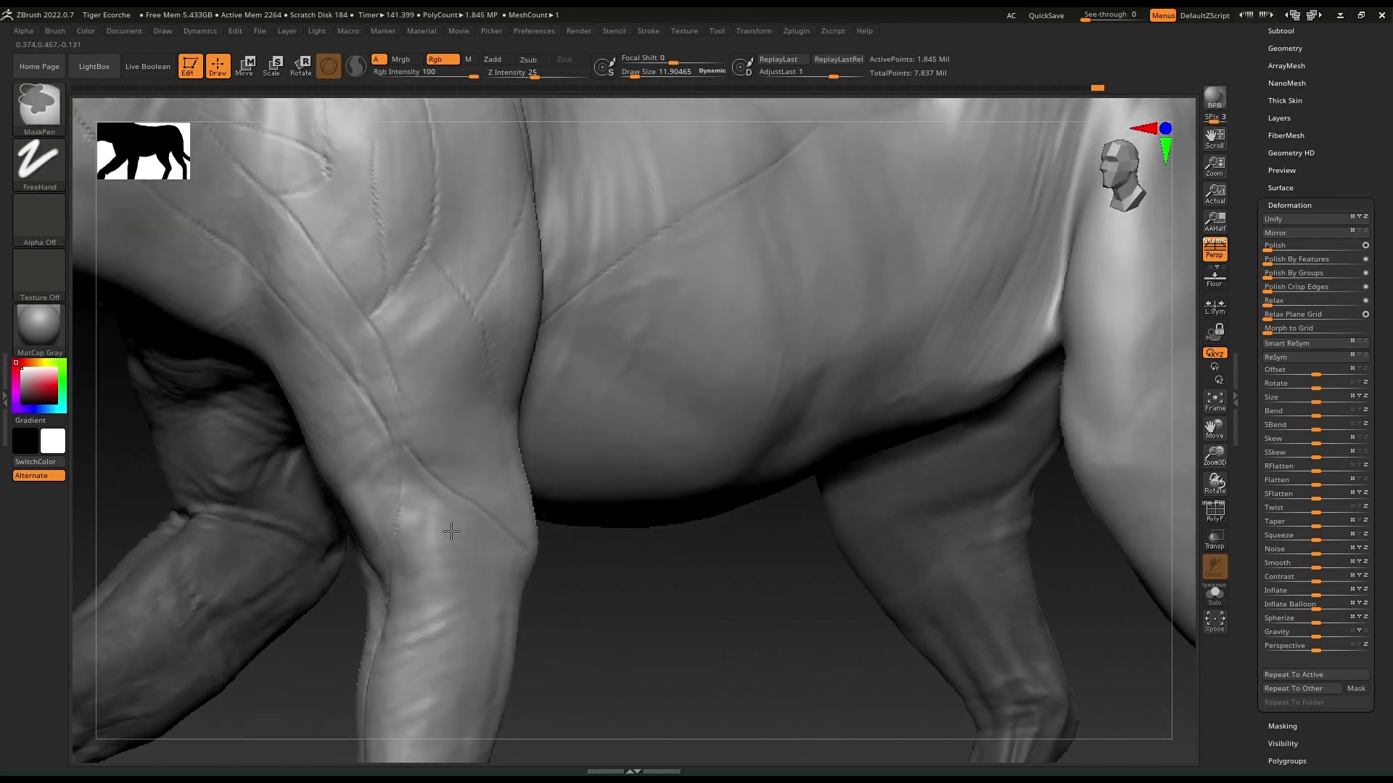
{"action": "right_click_drag", "start_coordinate": [495, 420], "coordinate": [558, 290]}
{"action": "mouse_move", "coordinate": [460, 401]}
{"action": "right_mouse_down"}
{"action": "mouse_move", "coordinate": [516, 457]}
{"action": "mouse_move", "coordinate": [621, 289]}
{"action": "mouse_move", "coordinate": [606, 429]}
{"action": "mouse_move", "coordinate": [476, 547]}
{"action": "mouse_move", "coordinate": [507, 328]}
{"action": "mouse_move", "coordinate": [482, 450]}
{"action": "mouse_move", "coordinate": [512, 377]}
{"action": "mouse_move", "coordinate": [610, 361]}
{"action": "mouse_move", "coordinate": [454, 360]}
{"action": "mouse_move", "coordinate": [549, 451]}
{"action": "mouse_move", "coordinate": [595, 680]}
{"action": "mouse_move", "coordinate": [607, 532]}
{"action": "right_mouse_up"}
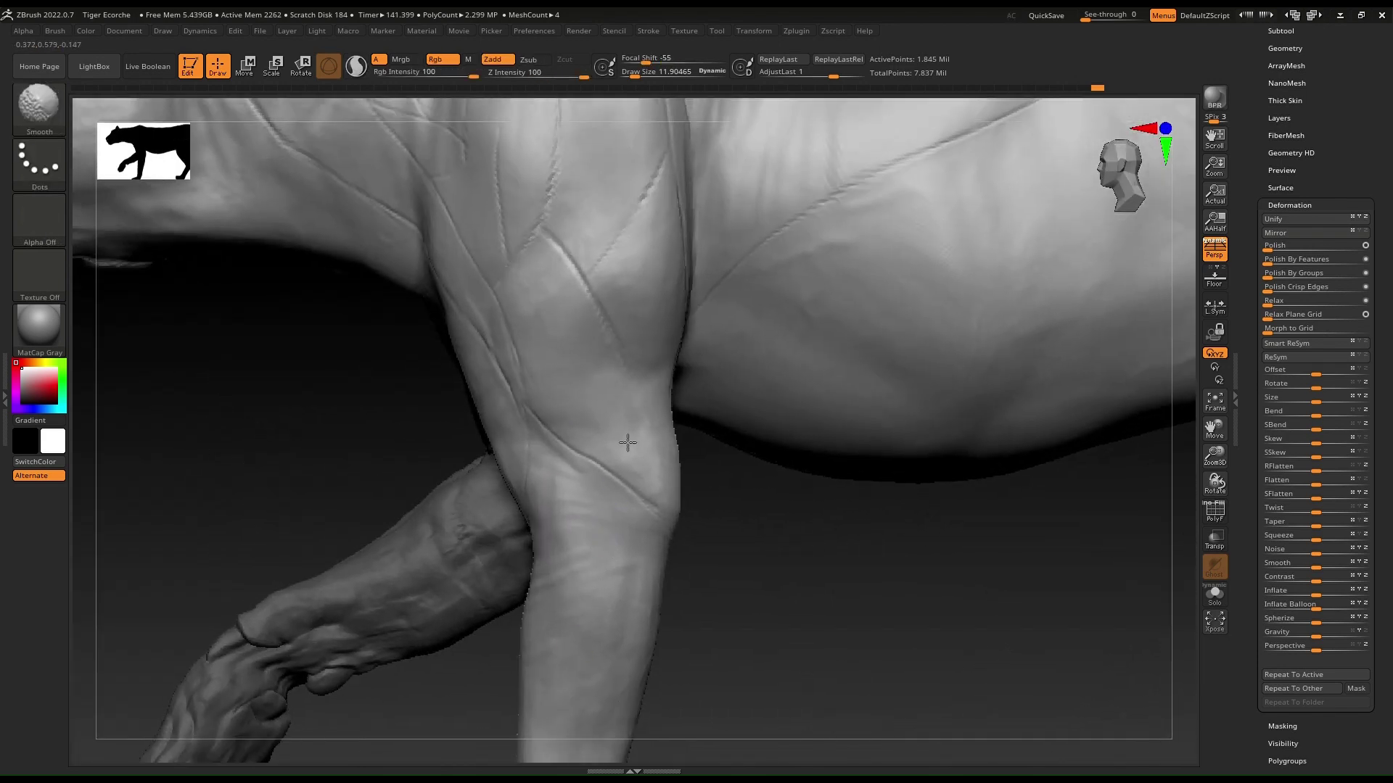
{"action": "mouse_move", "coordinate": [627, 443]}
{"action": "right_mouse_down"}
{"action": "mouse_move", "coordinate": [659, 357]}
{"action": "mouse_move", "coordinate": [652, 332]}
{"action": "mouse_move", "coordinate": [690, 268]}
{"action": "right_mouse_up"}
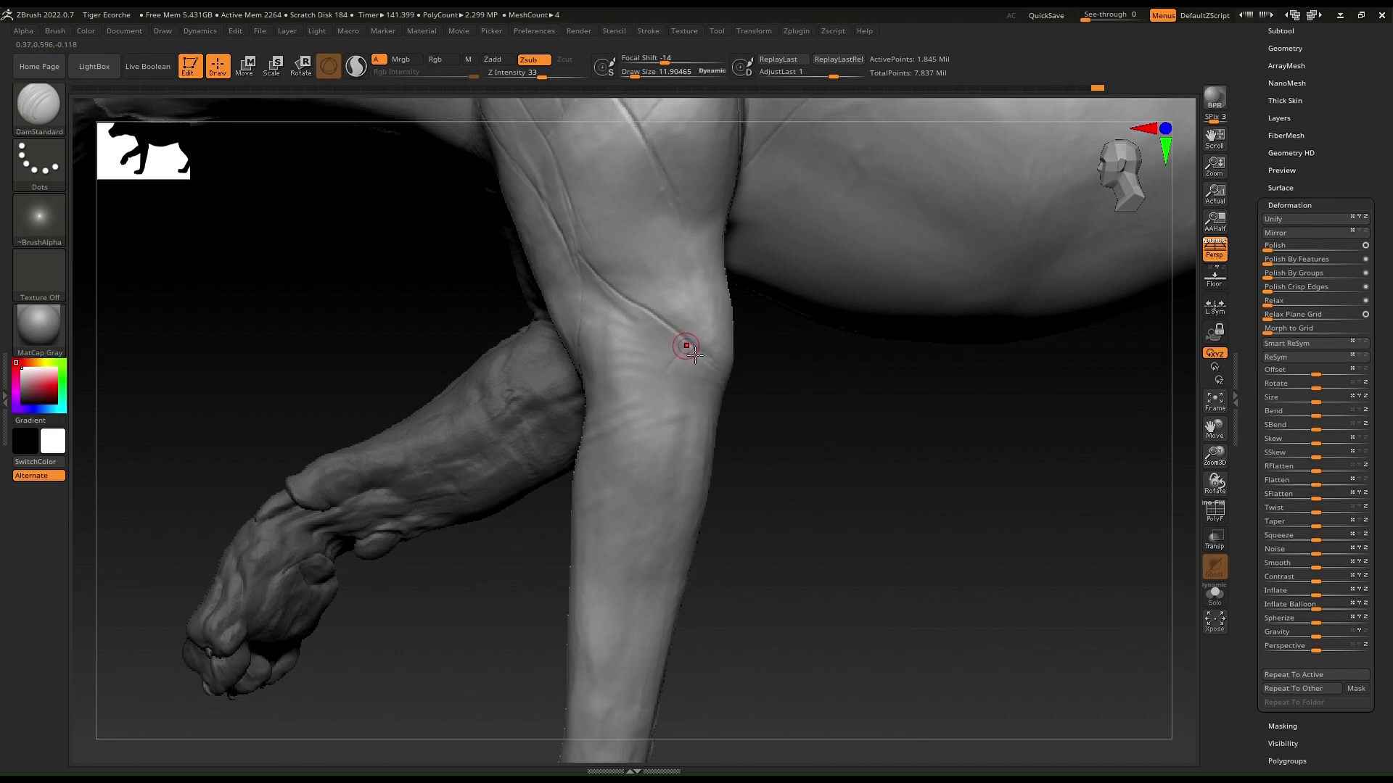
{"action": "left_click_drag", "start_coordinate": [693, 348], "coordinate": [652, 374]}
Carve a long crease from the elbow's V down the front of the left forearm
{"action": "right_click_drag", "start_coordinate": [644, 333], "coordinate": [651, 314]}
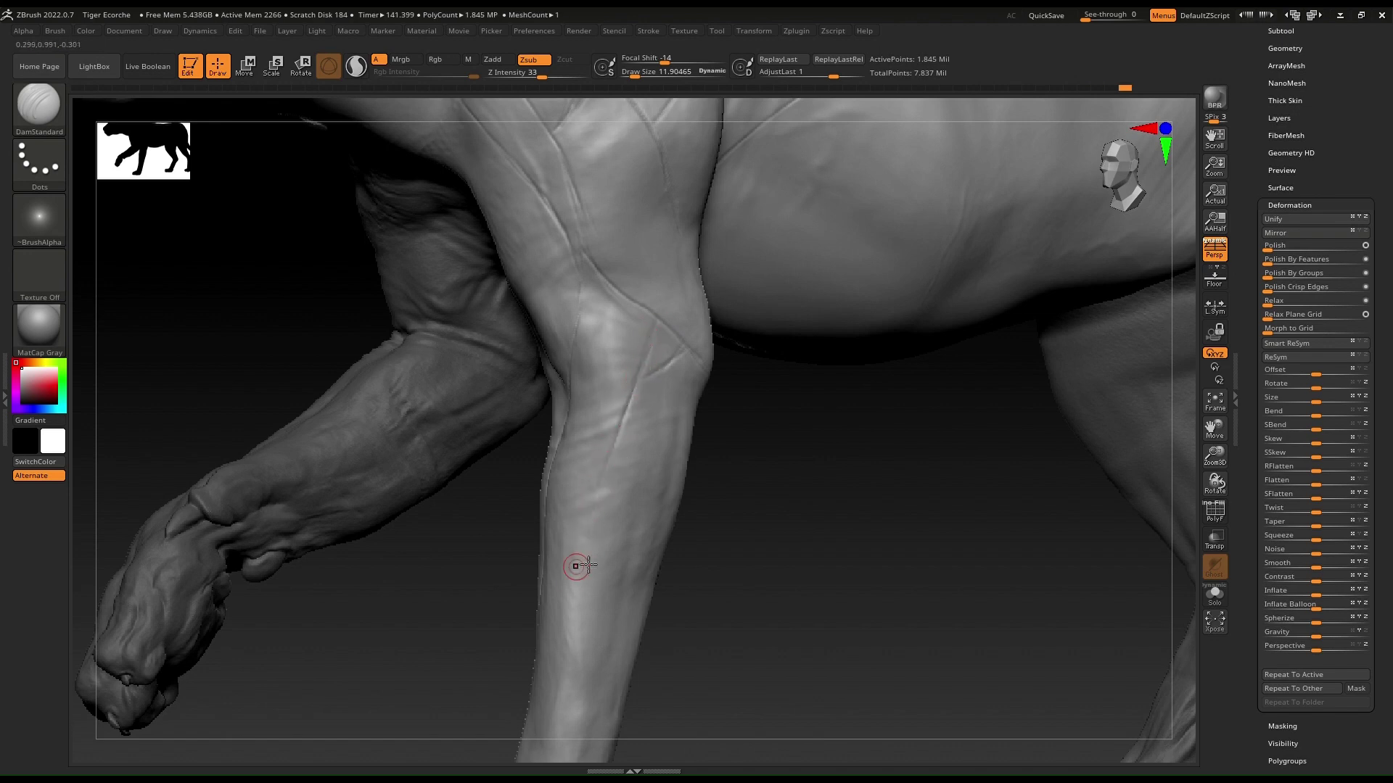
{"action": "left_click_drag", "start_coordinate": [621, 441], "coordinate": [581, 610]}
{"action": "left_click_drag", "start_coordinate": [601, 506], "coordinate": [580, 641]}
{"action": "mouse_move", "coordinate": [619, 423]}
{"action": "right_mouse_down"}
{"action": "mouse_move", "coordinate": [570, 407]}
{"action": "mouse_move", "coordinate": [655, 426]}
{"action": "right_mouse_up"}
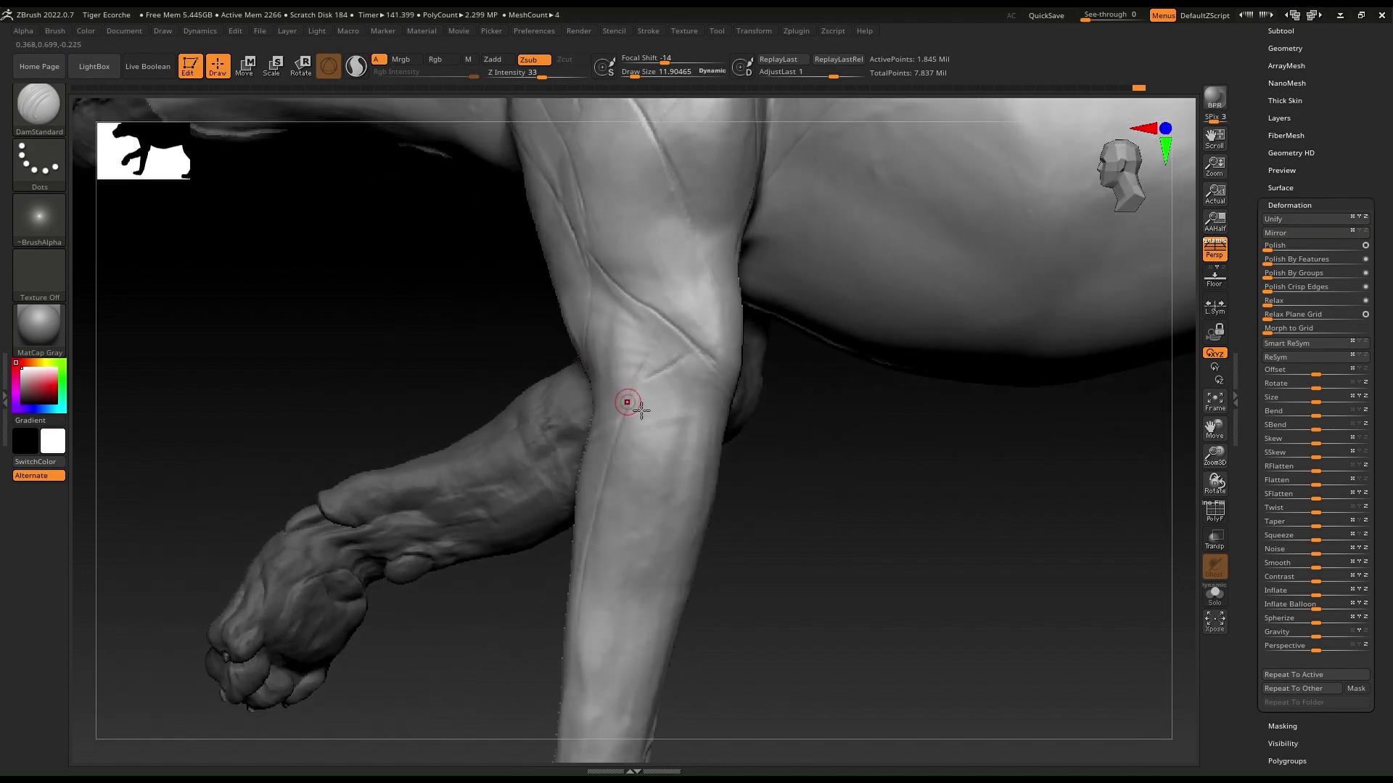
Carve a second crease behind the front one, from below the elbow down the middle of the left forearm
{"action": "mouse_move", "coordinate": [628, 408]}
{"action": "left_mouse_down"}
{"action": "mouse_move", "coordinate": [646, 386]}
{"action": "mouse_move", "coordinate": [652, 445]}
{"action": "left_mouse_up"}
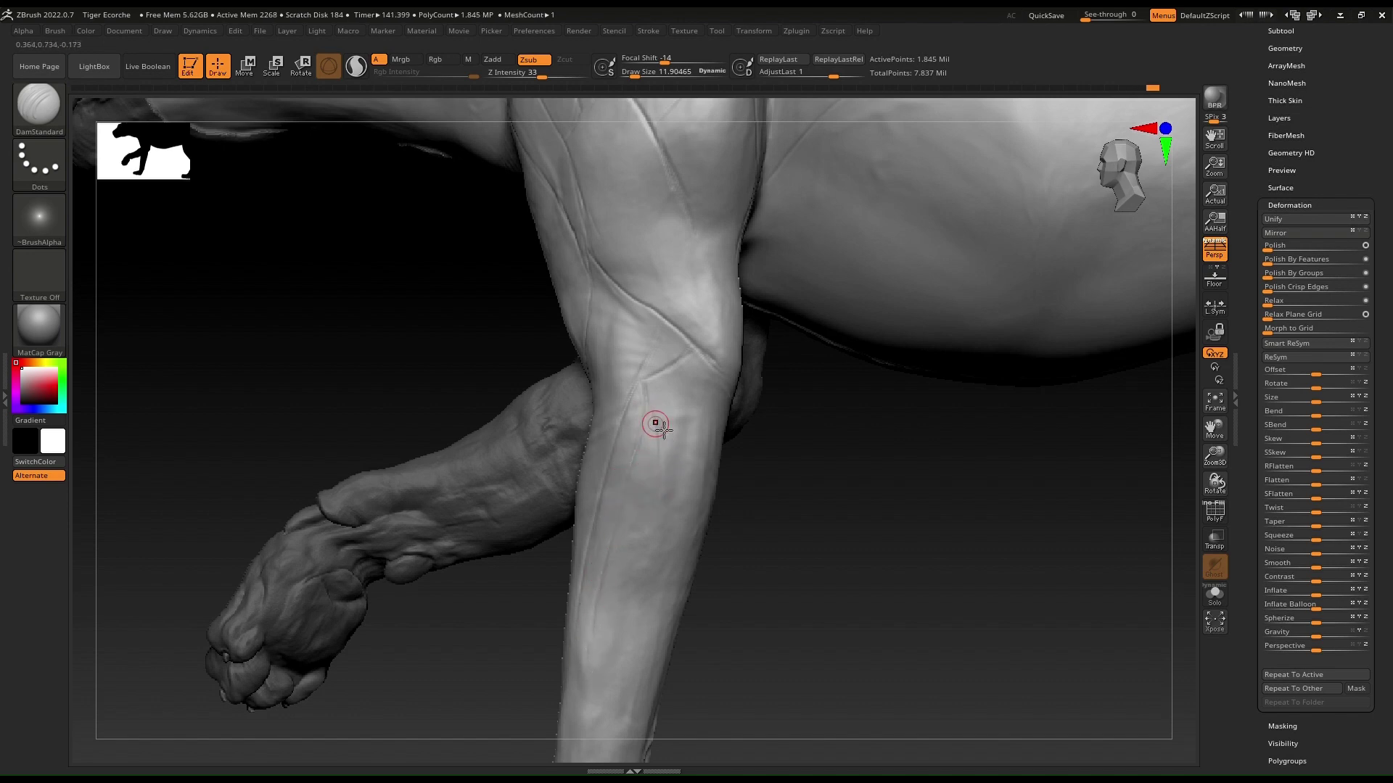
{"action": "left_click_drag", "start_coordinate": [655, 423], "coordinate": [659, 453]}
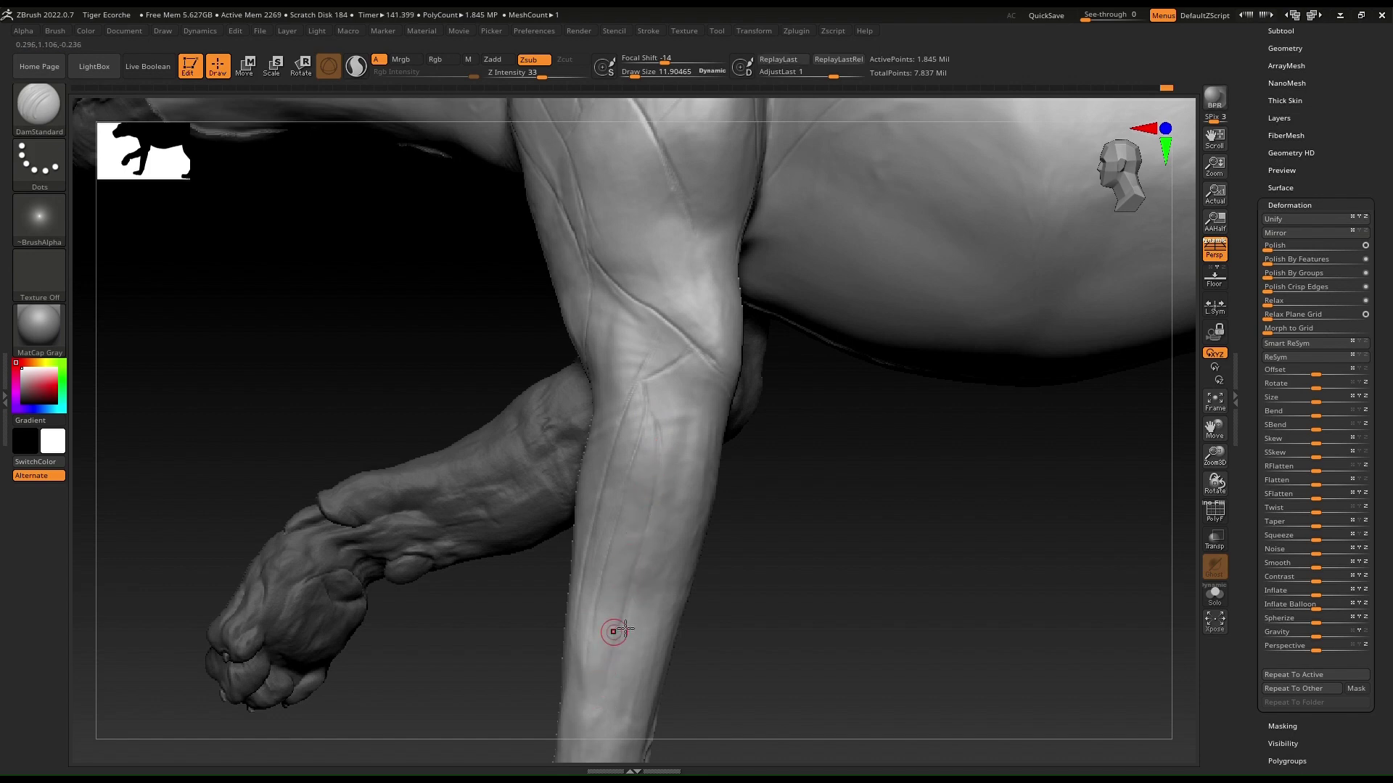
{"action": "left_click_drag", "start_coordinate": [615, 632], "coordinate": [606, 718]}
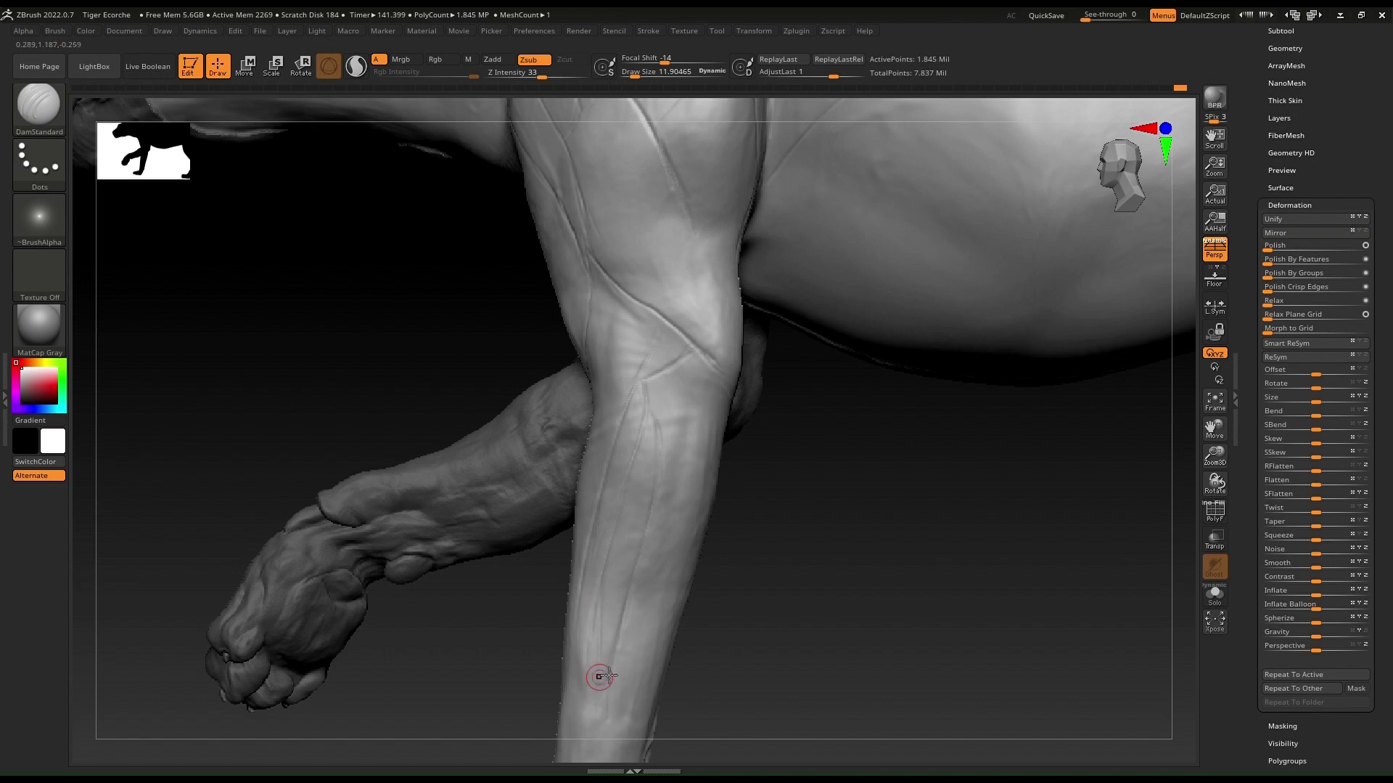
Carve over the lower part of the forearm's front and middle creases, undoing and restoring the last stroke
{"action": "right_click_drag", "start_coordinate": [642, 648], "coordinate": [612, 603]}
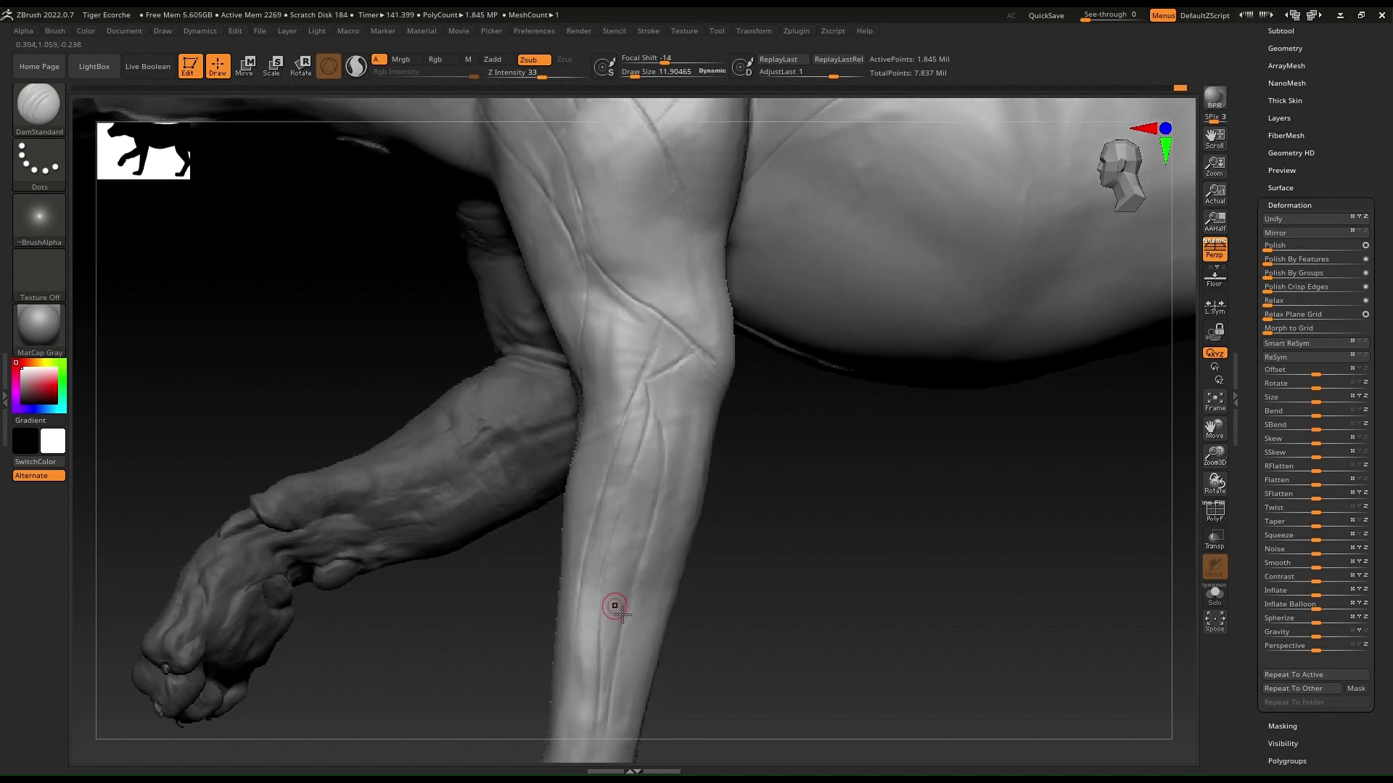
{"action": "left_click_drag", "start_coordinate": [604, 586], "coordinate": [597, 665]}
{"action": "left_click_drag", "start_coordinate": [597, 610], "coordinate": [594, 709]}
{"action": "key", "text": "ctrl+z"}
{"action": "right_click_drag", "start_coordinate": [597, 599], "coordinate": [589, 578]}
{"action": "key", "text": "ctrl+shift+z"}
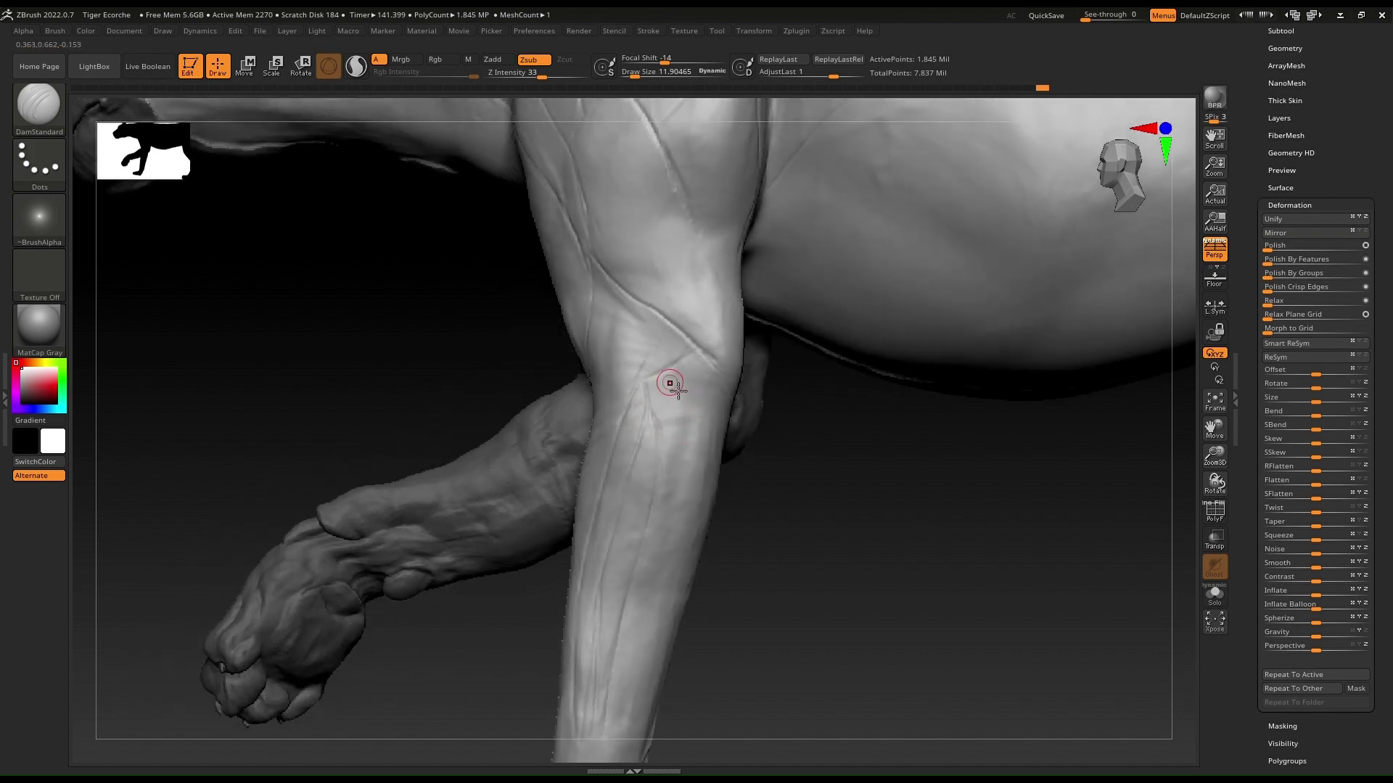
Carve a crease from below the elbow down the rear of the left forearm and deepen its lower end
{"action": "left_click_drag", "start_coordinate": [673, 380], "coordinate": [700, 430]}
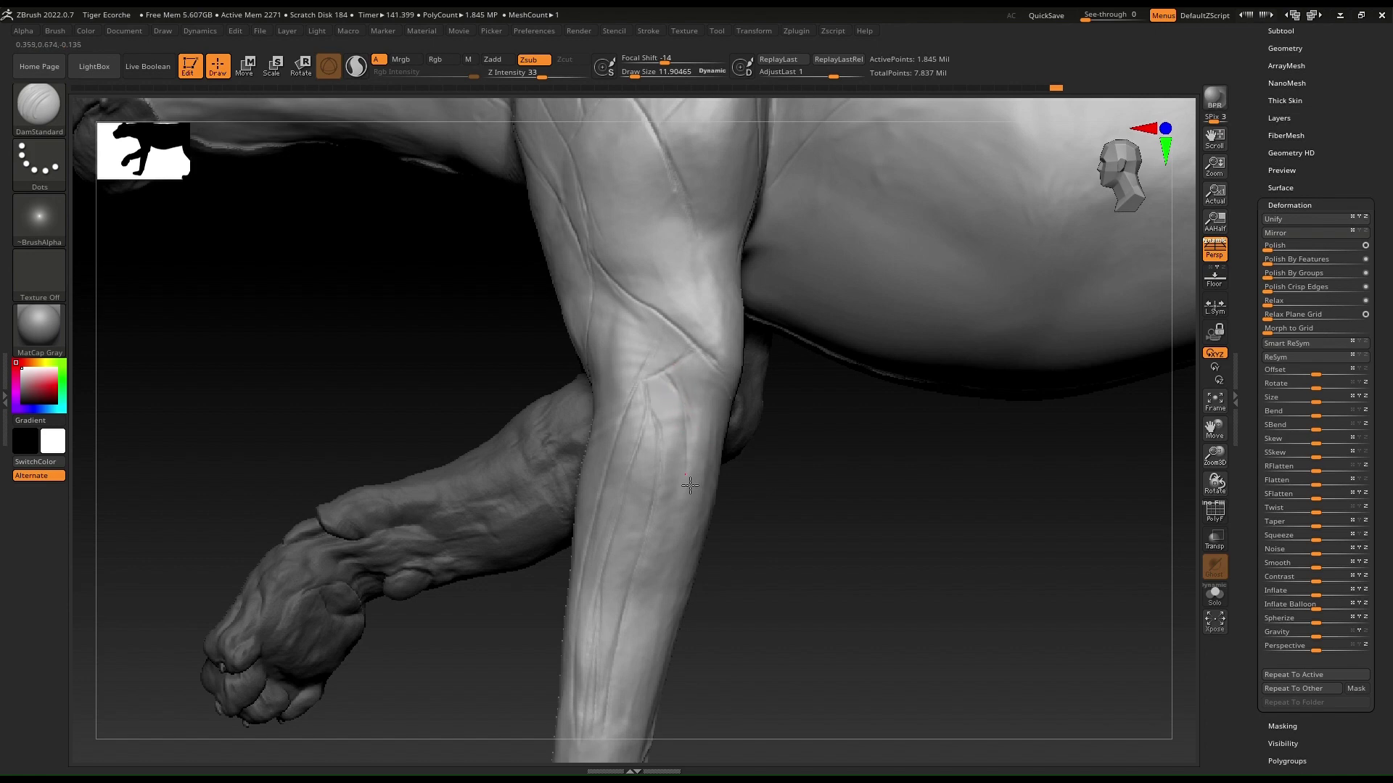
{"action": "left_click_drag", "start_coordinate": [698, 447], "coordinate": [669, 581]}
{"action": "left_click_drag", "start_coordinate": [681, 515], "coordinate": [640, 728]}
{"action": "left_click_drag", "start_coordinate": [634, 610], "coordinate": [634, 702]}
{"action": "left_click_drag", "start_coordinate": [638, 614], "coordinate": [623, 741]}
Try to carve two long creases across the lower chest behind the left elbow, and undo them
{"action": "mouse_move", "coordinate": [642, 685]}
{"action": "right_mouse_down", "text": "alt"}
{"action": "mouse_move", "coordinate": [653, 454]}
{"action": "mouse_move", "coordinate": [673, 408]}
{"action": "mouse_move", "coordinate": [656, 534]}
{"action": "mouse_move", "coordinate": [648, 516]}
{"action": "mouse_move", "coordinate": [642, 533]}
{"action": "mouse_move", "coordinate": [651, 584]}
{"action": "mouse_move", "coordinate": [659, 442]}
{"action": "mouse_move", "coordinate": [618, 279]}
{"action": "right_mouse_up", "text": "alt"}
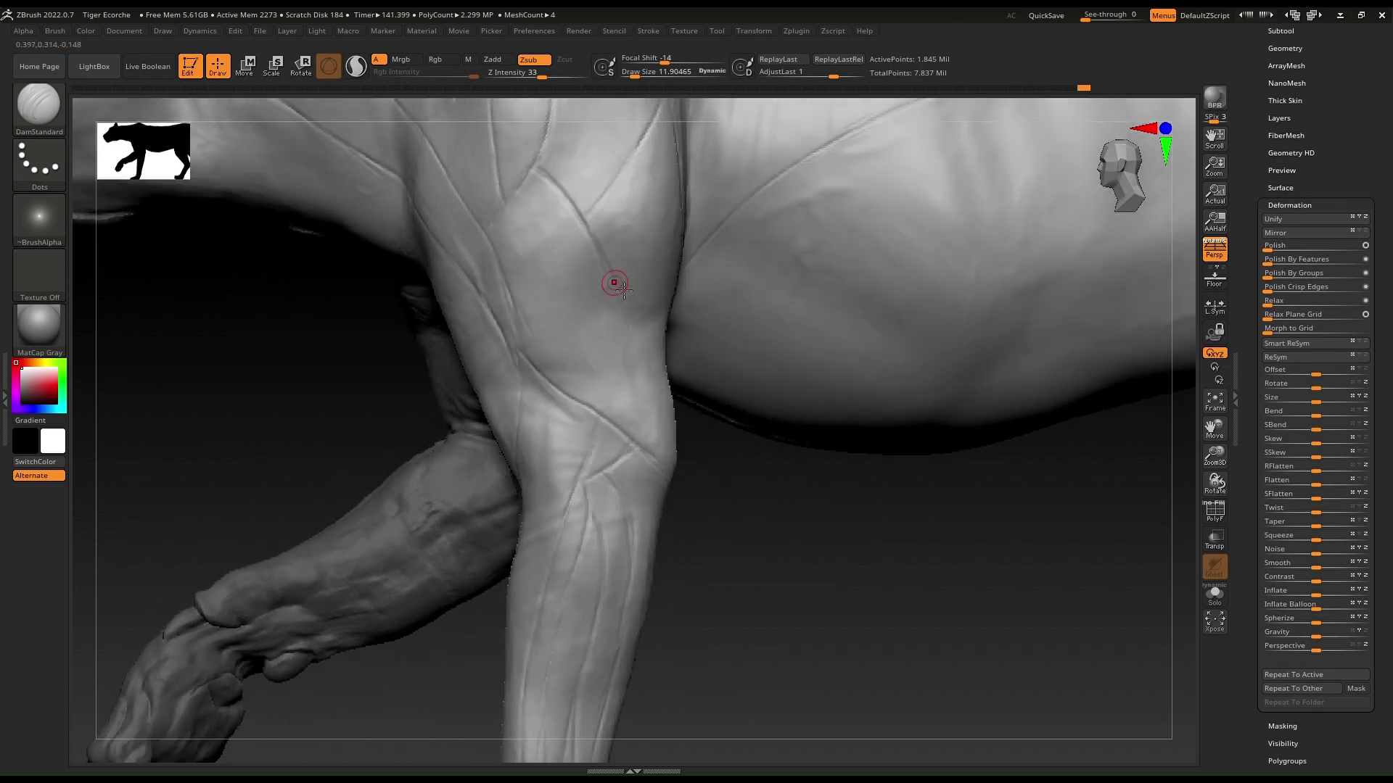
{"action": "mouse_move", "coordinate": [1177, 426]}
{"action": "right_mouse_down", "text": "alt"}
{"action": "mouse_move", "coordinate": [1119, 466]}
{"action": "mouse_move", "coordinate": [965, 516]}
{"action": "mouse_move", "coordinate": [1021, 628]}
{"action": "right_mouse_up", "text": "alt"}
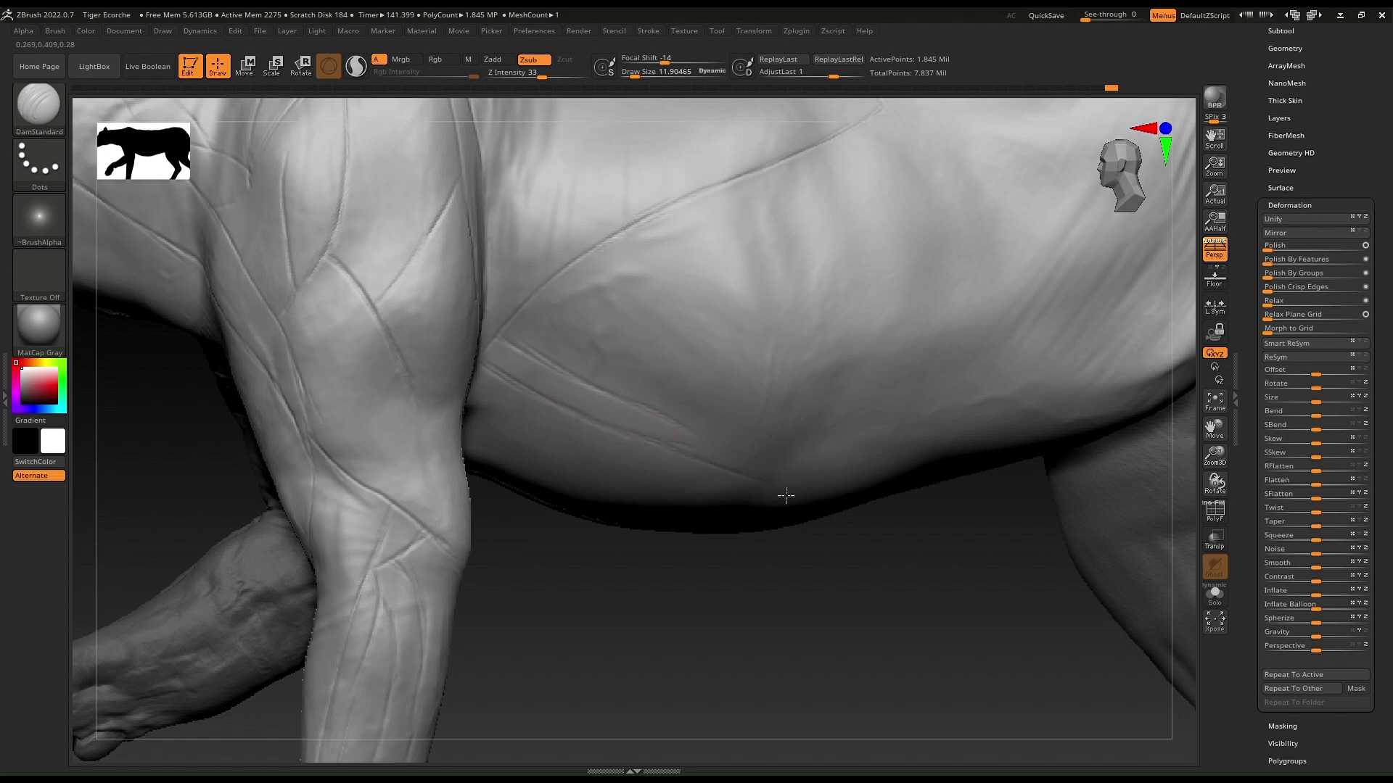
{"action": "right_click_drag", "start_coordinate": [683, 429], "coordinate": [729, 441]}
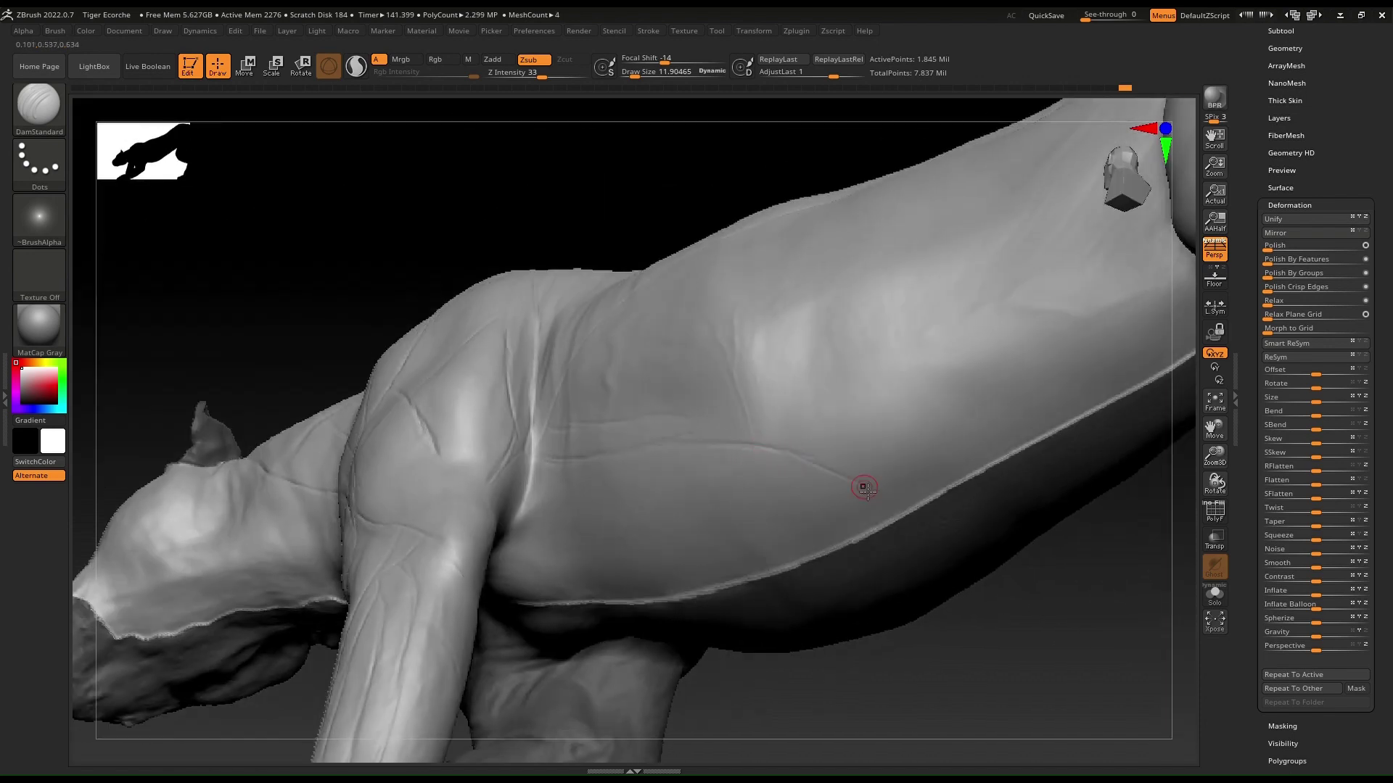
{"action": "mouse_move", "coordinate": [792, 454]}
{"action": "left_mouse_down"}
{"action": "mouse_move", "coordinate": [898, 499]}
{"action": "mouse_move", "coordinate": [801, 462]}
{"action": "left_mouse_up"}
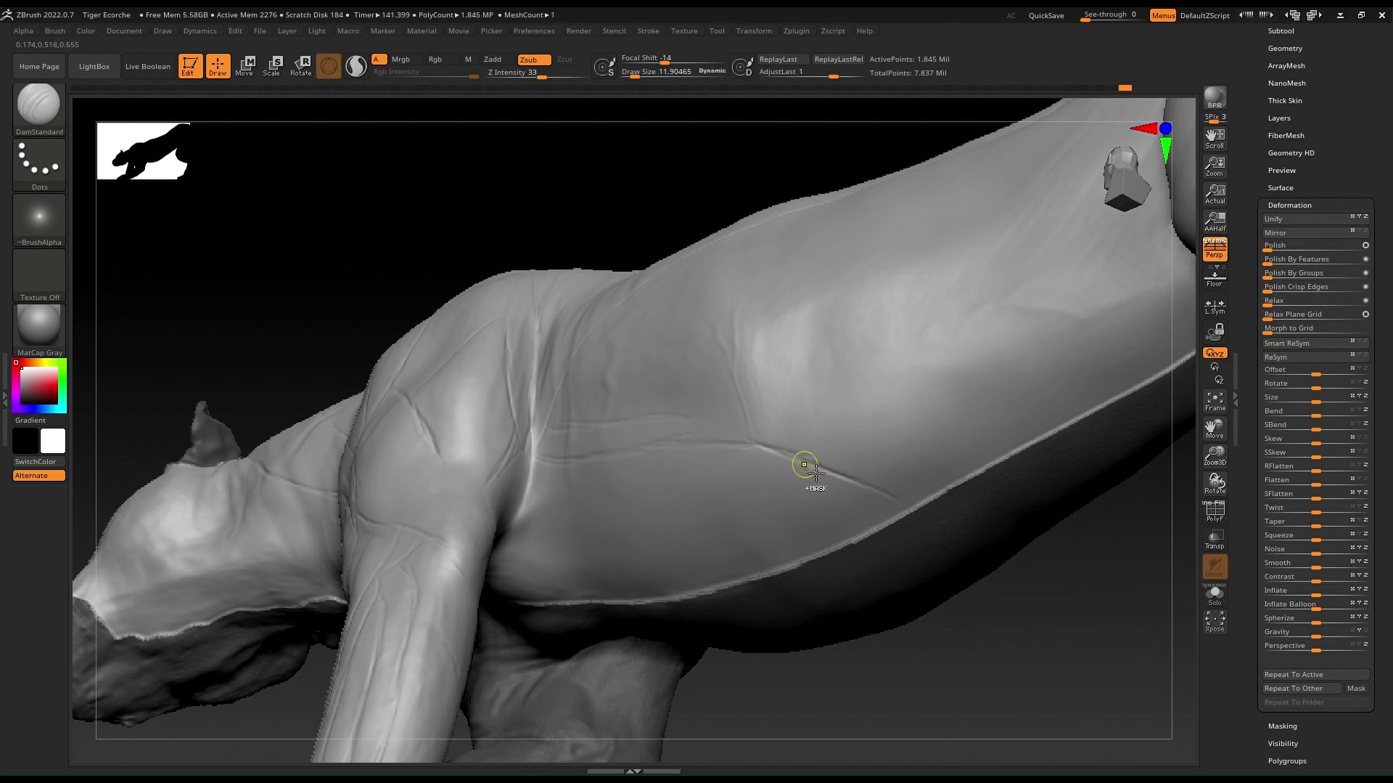
{"action": "key", "text": "ctrl"}
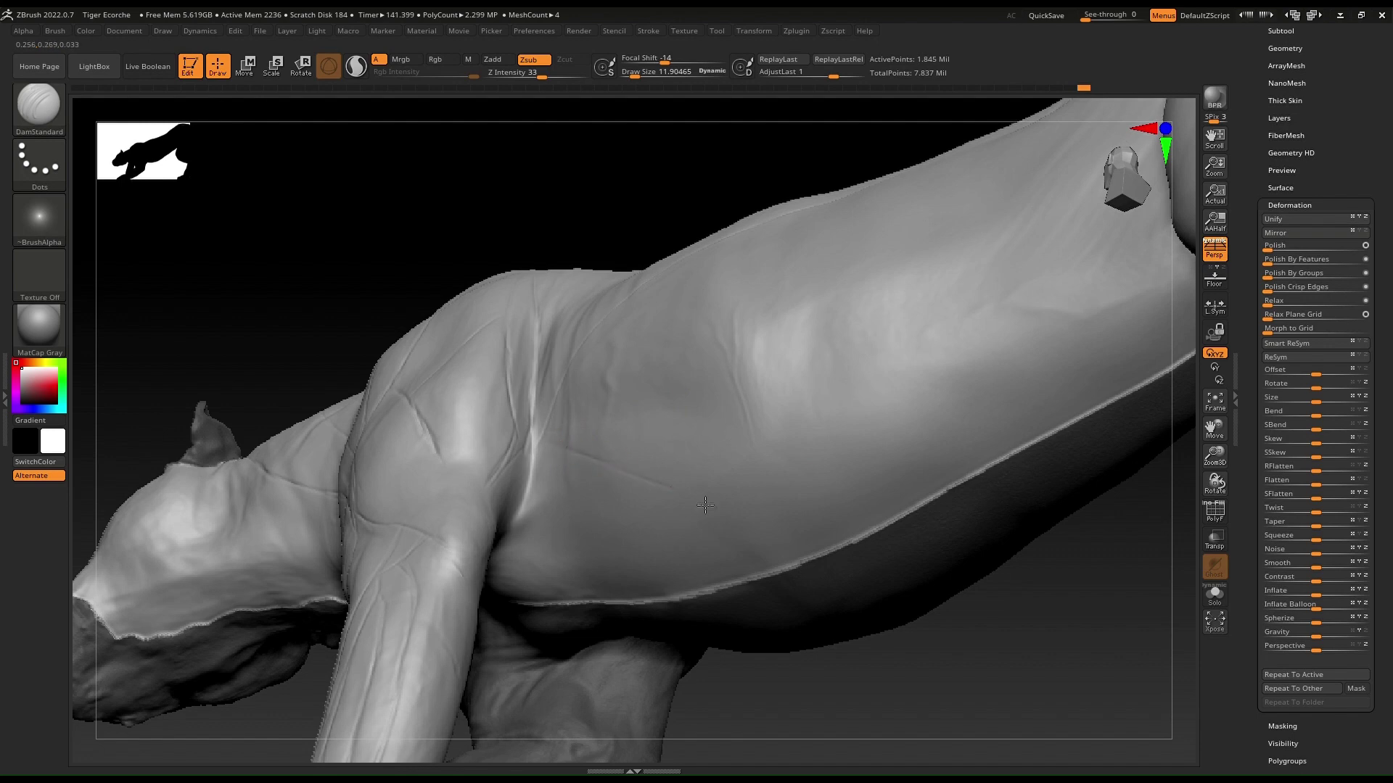
Carve a diagonal crease across the lower chest from behind the left elbow toward the belly
{"action": "left_click_drag", "start_coordinate": [705, 505], "coordinate": [713, 508]}
{"action": "right_click_drag", "start_coordinate": [657, 465], "coordinate": [676, 500]}
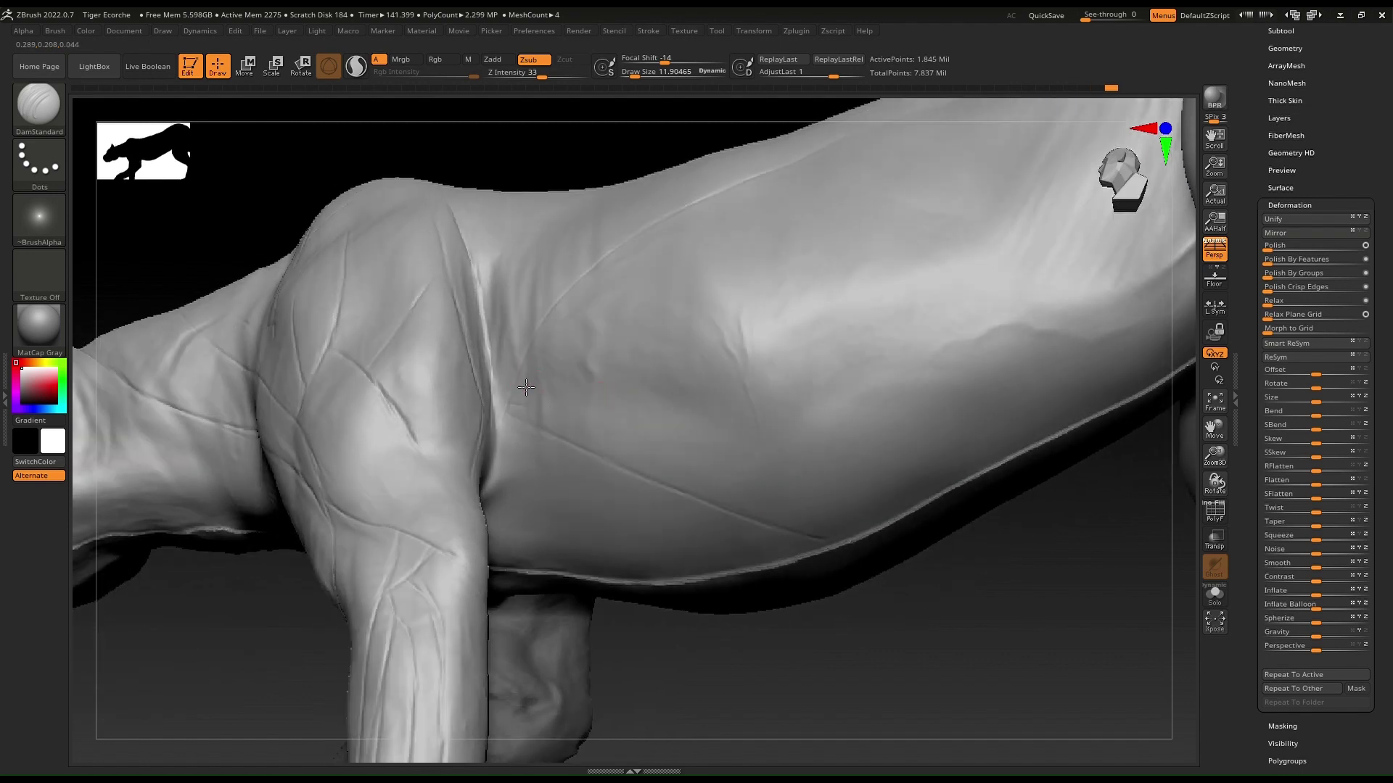
{"action": "left_click_drag", "start_coordinate": [526, 387], "coordinate": [711, 463]}
{"action": "mouse_move", "coordinate": [654, 418]}
{"action": "right_mouse_down"}
{"action": "mouse_move", "coordinate": [686, 456]}
{"action": "mouse_move", "coordinate": [686, 442]}
{"action": "right_mouse_up"}
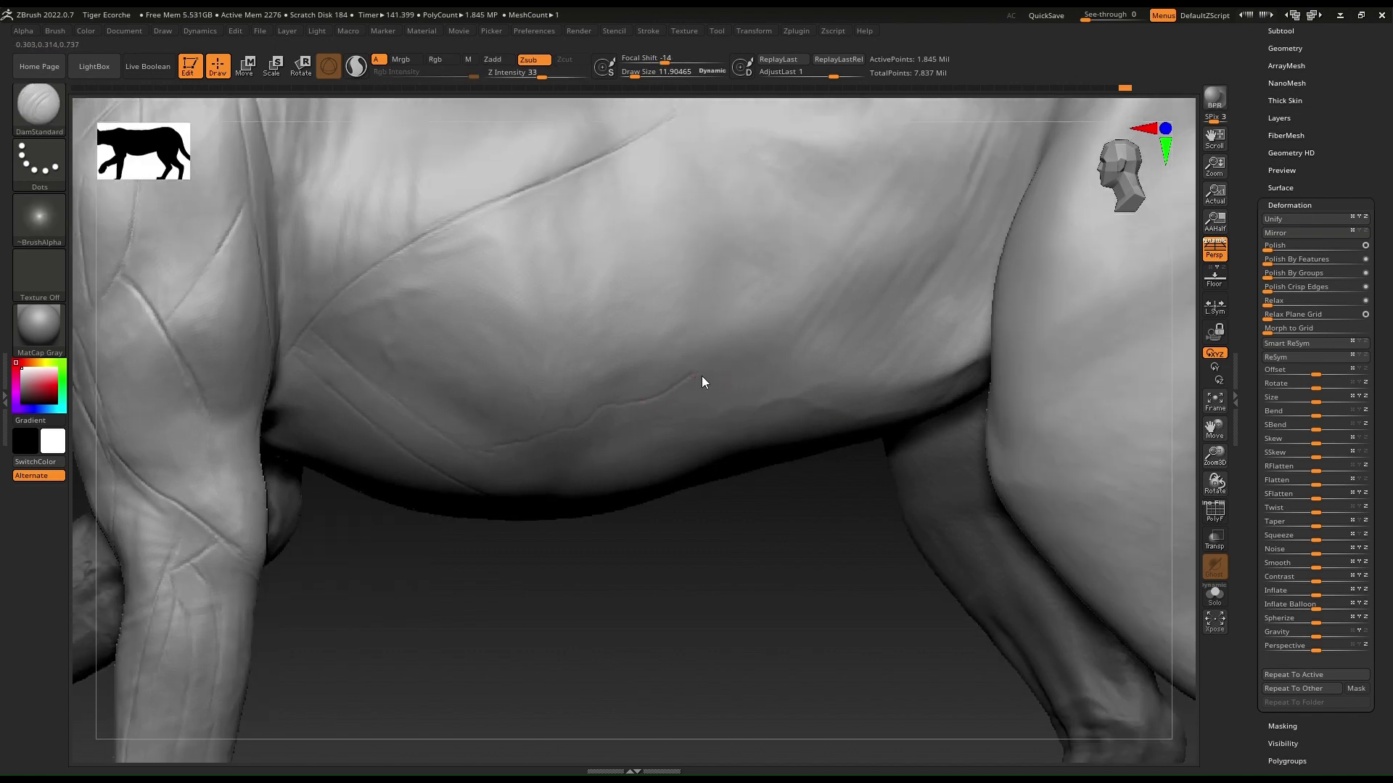
Carve a crease from the chest crease along the lower belly and up the flank in front of the left thigh
{"action": "key", "text": "ctrl"}
{"action": "left_click_drag", "start_coordinate": [401, 408], "coordinate": [417, 411]}
{"action": "left_click_drag", "start_coordinate": [561, 464], "coordinate": [510, 464]}
{"action": "left_click_drag", "start_coordinate": [922, 273], "coordinate": [992, 156]}
{"action": "right_click_drag", "start_coordinate": [856, 268], "coordinate": [750, 383], "text": "alt"}
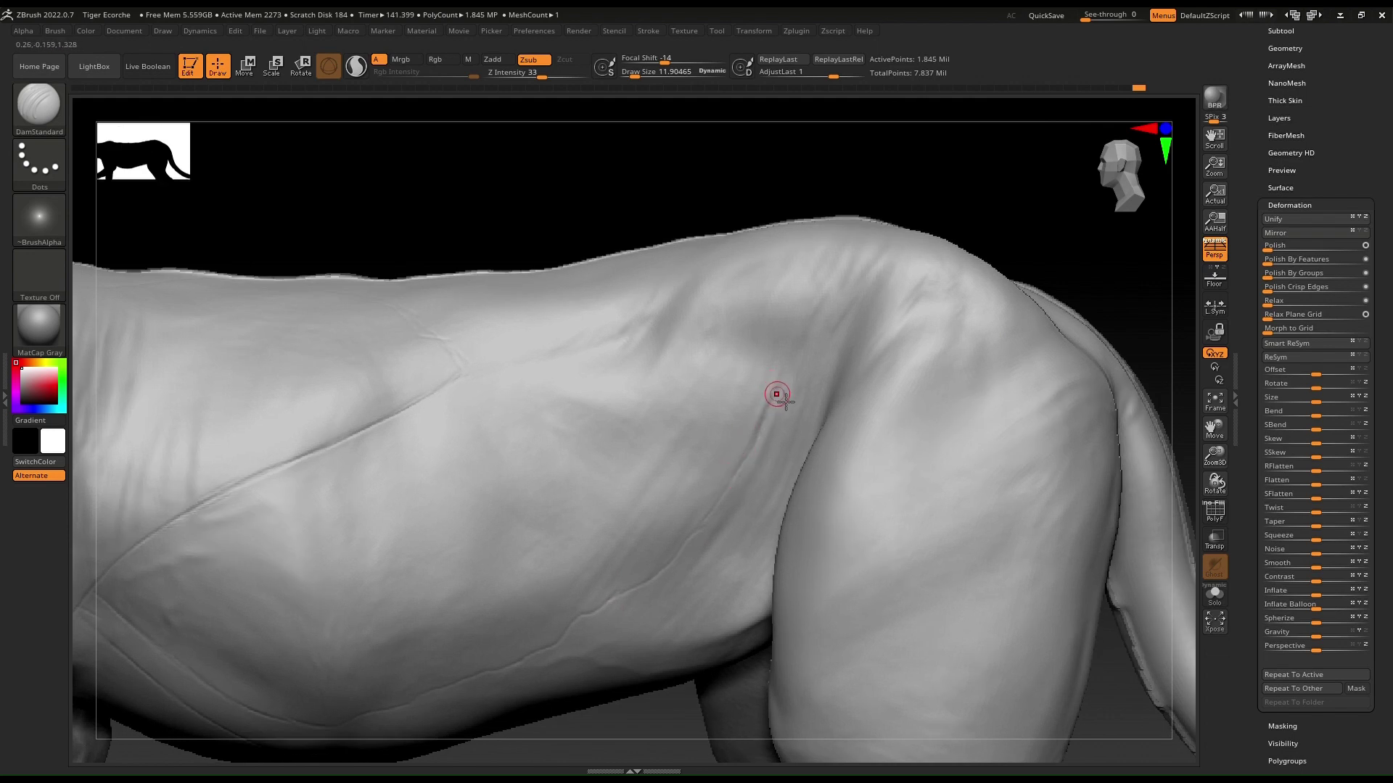
Curve the flank crease around its upper corner and forward to the end of the crease on the back
{"action": "left_click_drag", "start_coordinate": [782, 360], "coordinate": [700, 331]}
{"action": "left_click_drag", "start_coordinate": [609, 344], "coordinate": [615, 342]}
{"action": "mouse_move", "coordinate": [646, 379]}
{"action": "right_mouse_down", "text": "ctrl"}
{"action": "mouse_move", "coordinate": [496, 467]}
{"action": "mouse_move", "coordinate": [550, 482]}
{"action": "right_mouse_up", "text": "ctrl"}
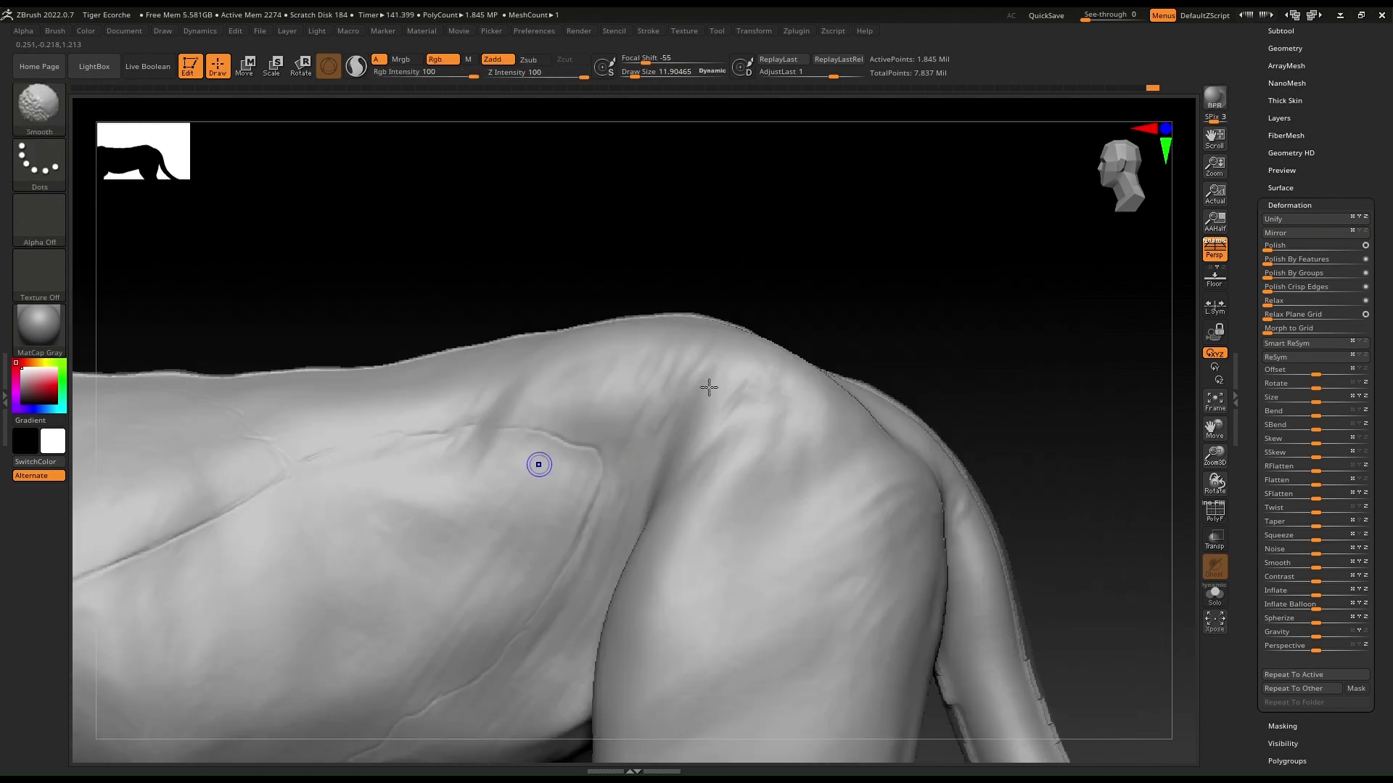
Carve a rounded crease over the hip point and down the upper front edge of the left thigh
{"action": "mouse_move", "coordinate": [721, 356]}
{"action": "left_mouse_down"}
{"action": "mouse_move", "coordinate": [743, 386]}
{"action": "mouse_move", "coordinate": [662, 529]}
{"action": "mouse_move", "coordinate": [693, 453]}
{"action": "mouse_move", "coordinate": [759, 363]}
{"action": "left_mouse_up"}
{"action": "left_click_drag", "start_coordinate": [685, 408], "coordinate": [650, 419]}
{"action": "mouse_move", "coordinate": [651, 419]}
{"action": "right_mouse_down"}
{"action": "mouse_move", "coordinate": [725, 433]}
{"action": "mouse_move", "coordinate": [637, 404]}
{"action": "mouse_move", "coordinate": [733, 393]}
{"action": "right_mouse_up"}
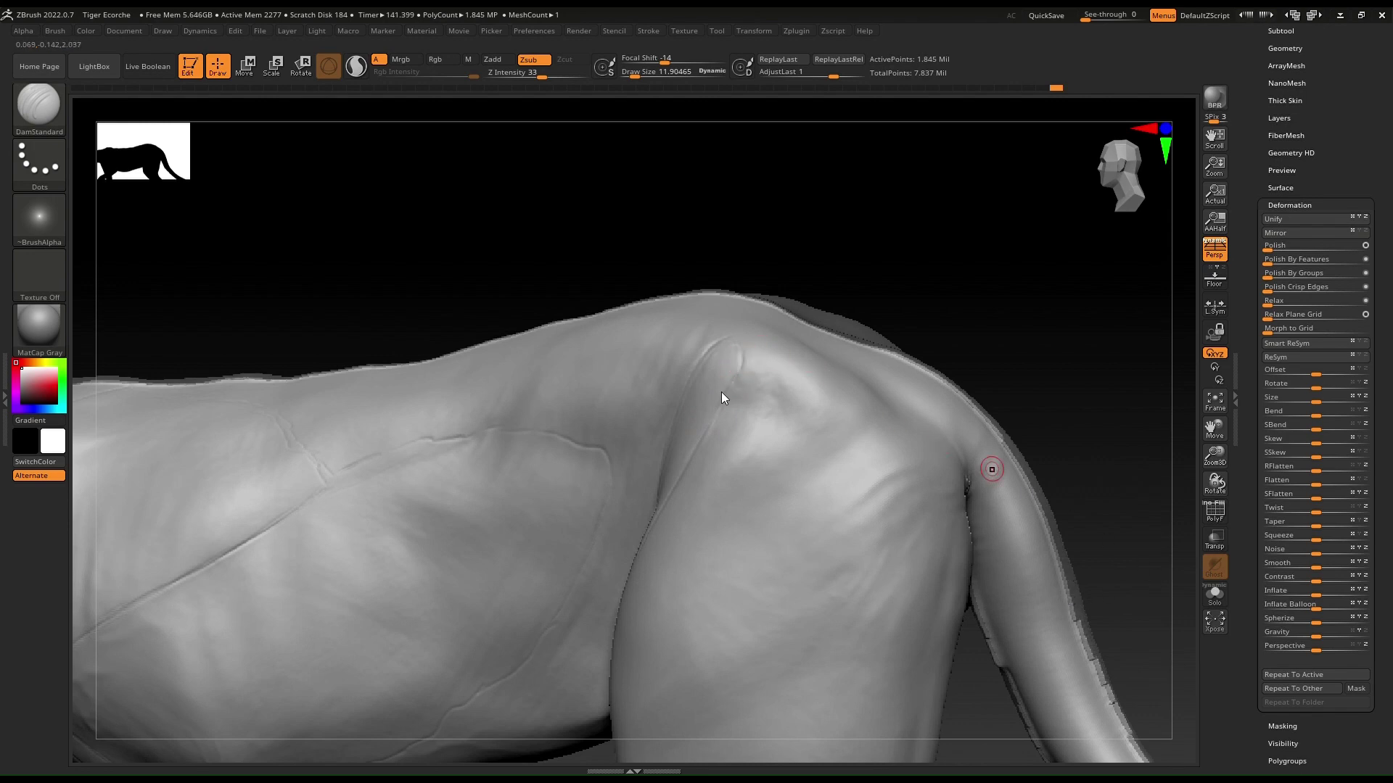
Carve creases fanning down and back from the hip point, plus one running forward from the tail base across the upper thigh
{"action": "left_click_drag", "start_coordinate": [756, 361], "coordinate": [762, 442]}
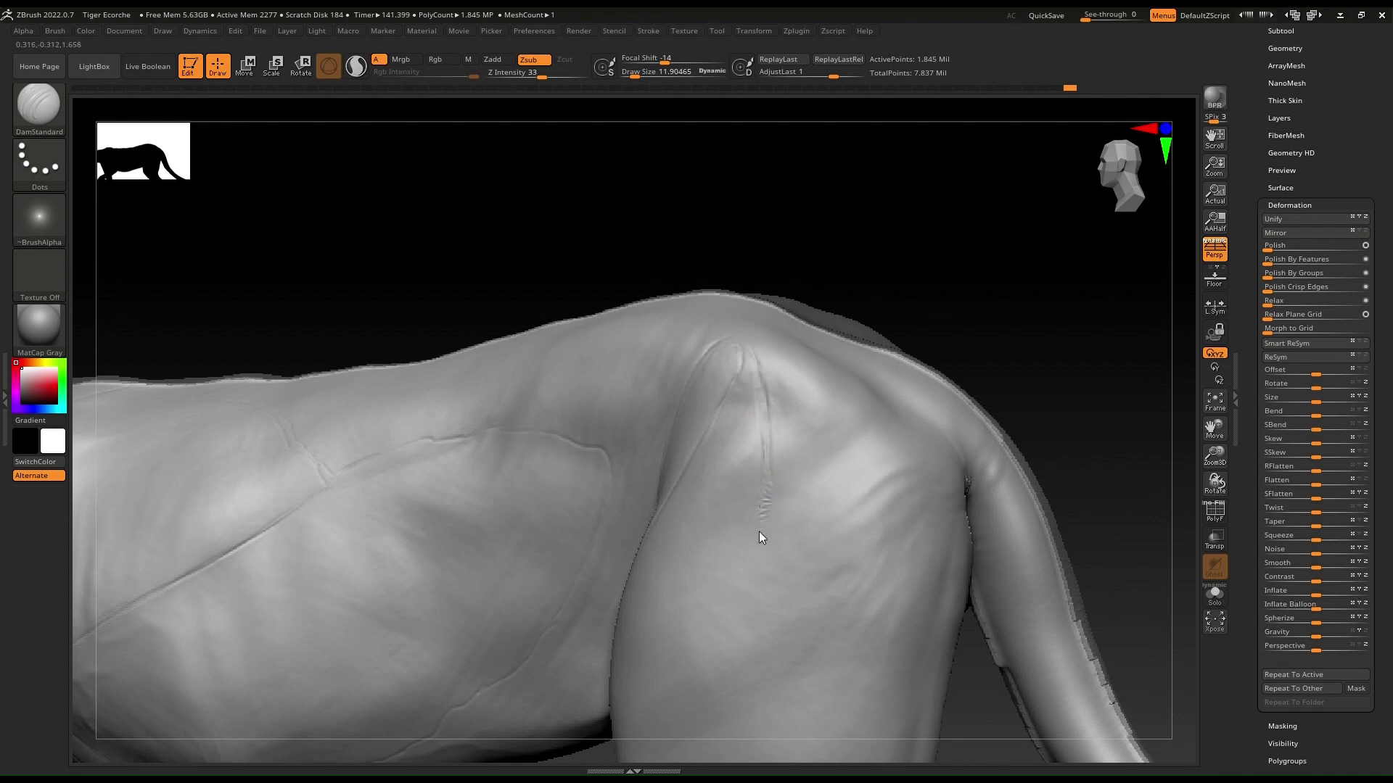
{"action": "mouse_move", "coordinate": [761, 524]}
{"action": "left_mouse_down"}
{"action": "mouse_move", "coordinate": [765, 480]}
{"action": "mouse_move", "coordinate": [760, 507]}
{"action": "left_mouse_up"}
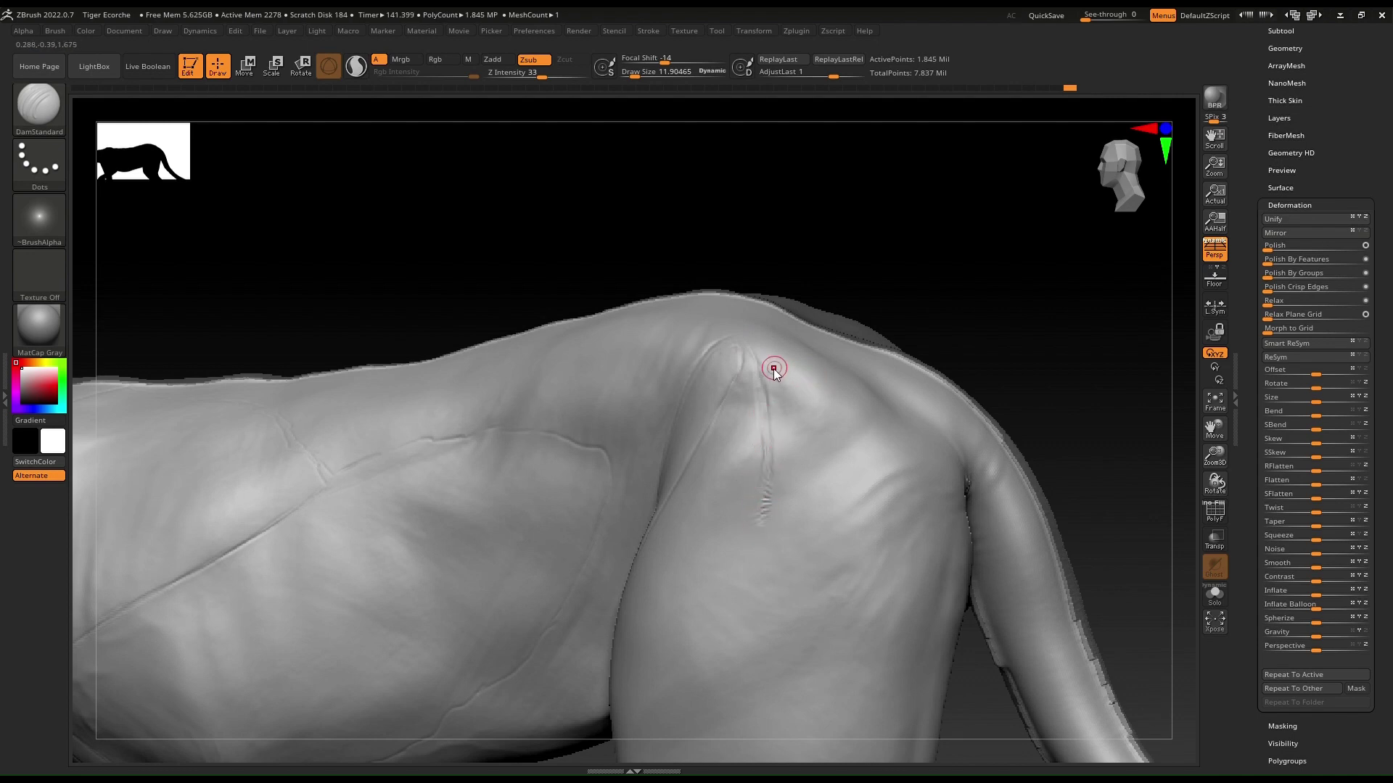
{"action": "left_click_drag", "start_coordinate": [782, 415], "coordinate": [823, 456]}
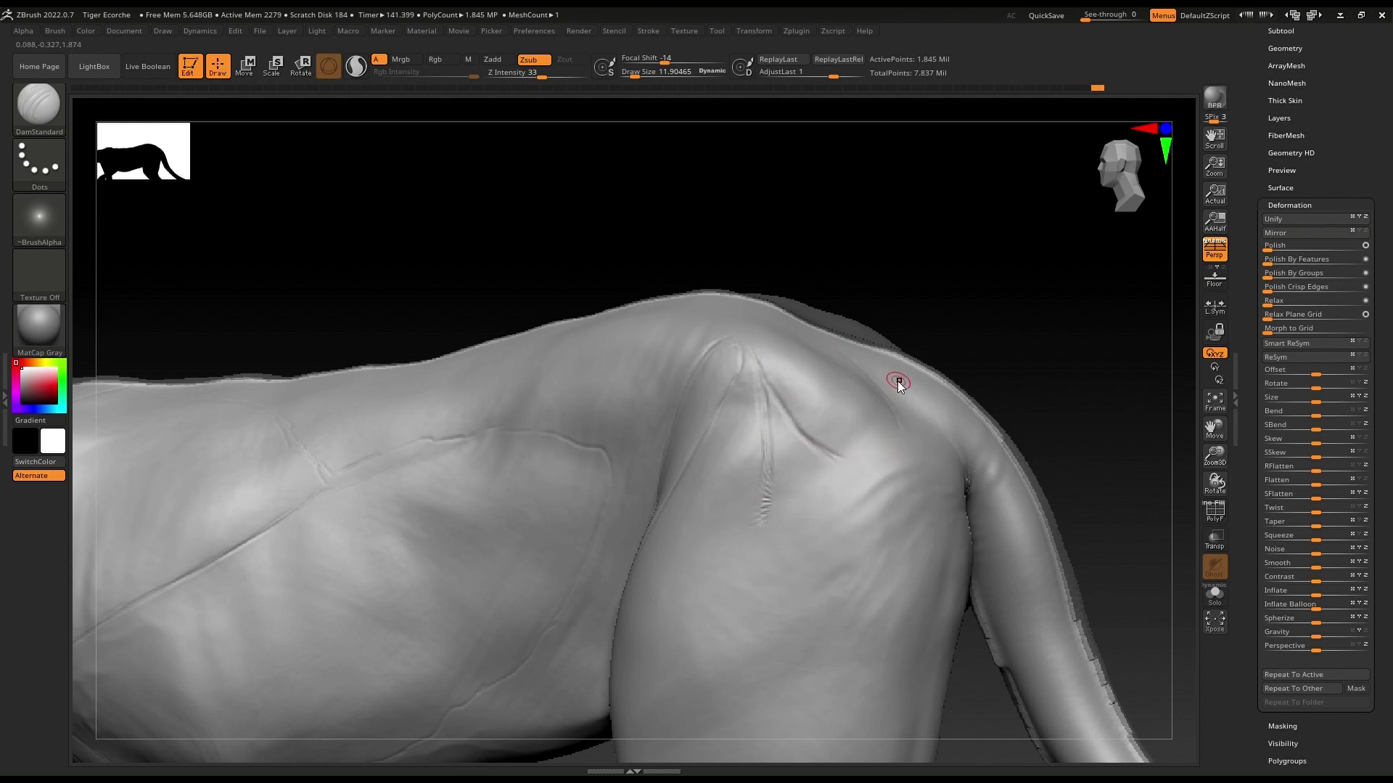
{"action": "left_click_drag", "start_coordinate": [875, 410], "coordinate": [801, 499]}
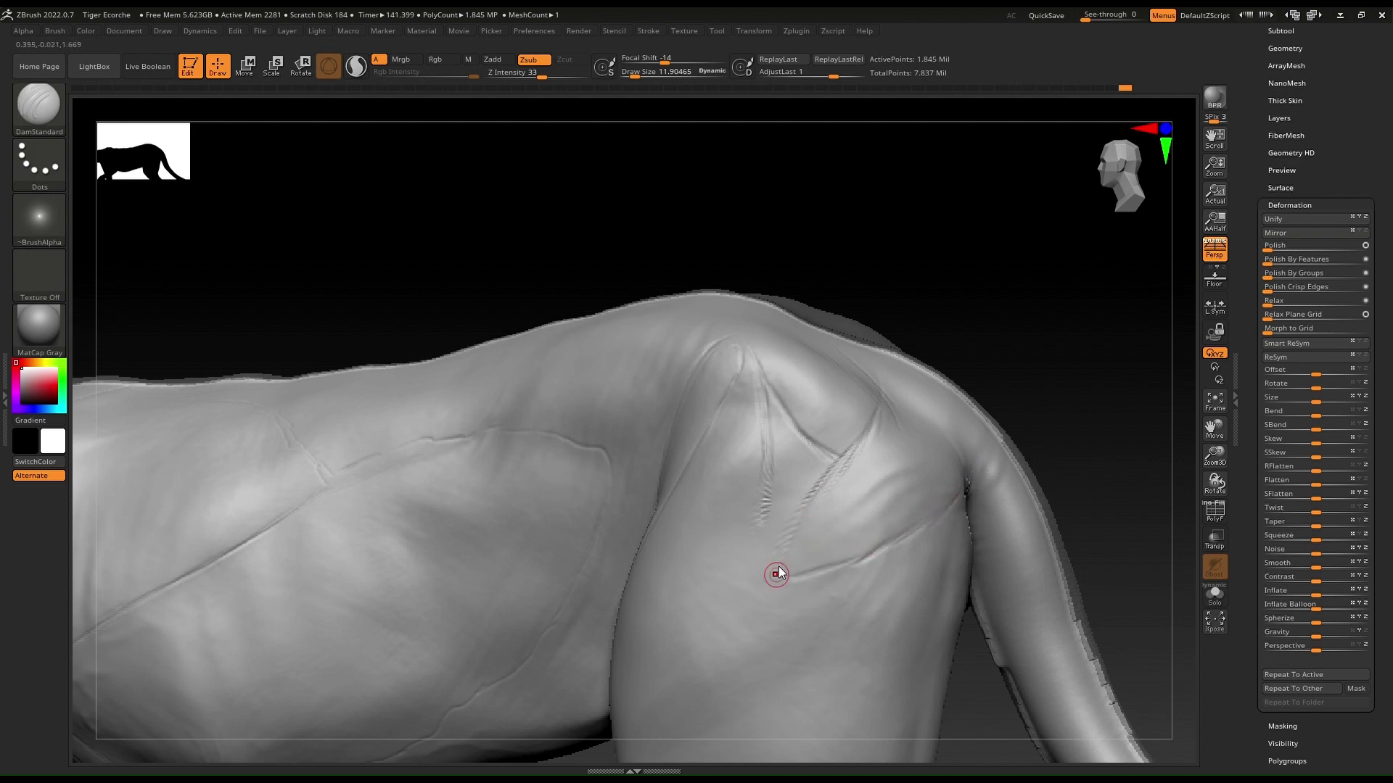
Carve creases from the rump over the tail base and down the upper part of the tail
{"action": "right_click_drag", "start_coordinate": [900, 473], "coordinate": [617, 432], "text": "ctrl"}
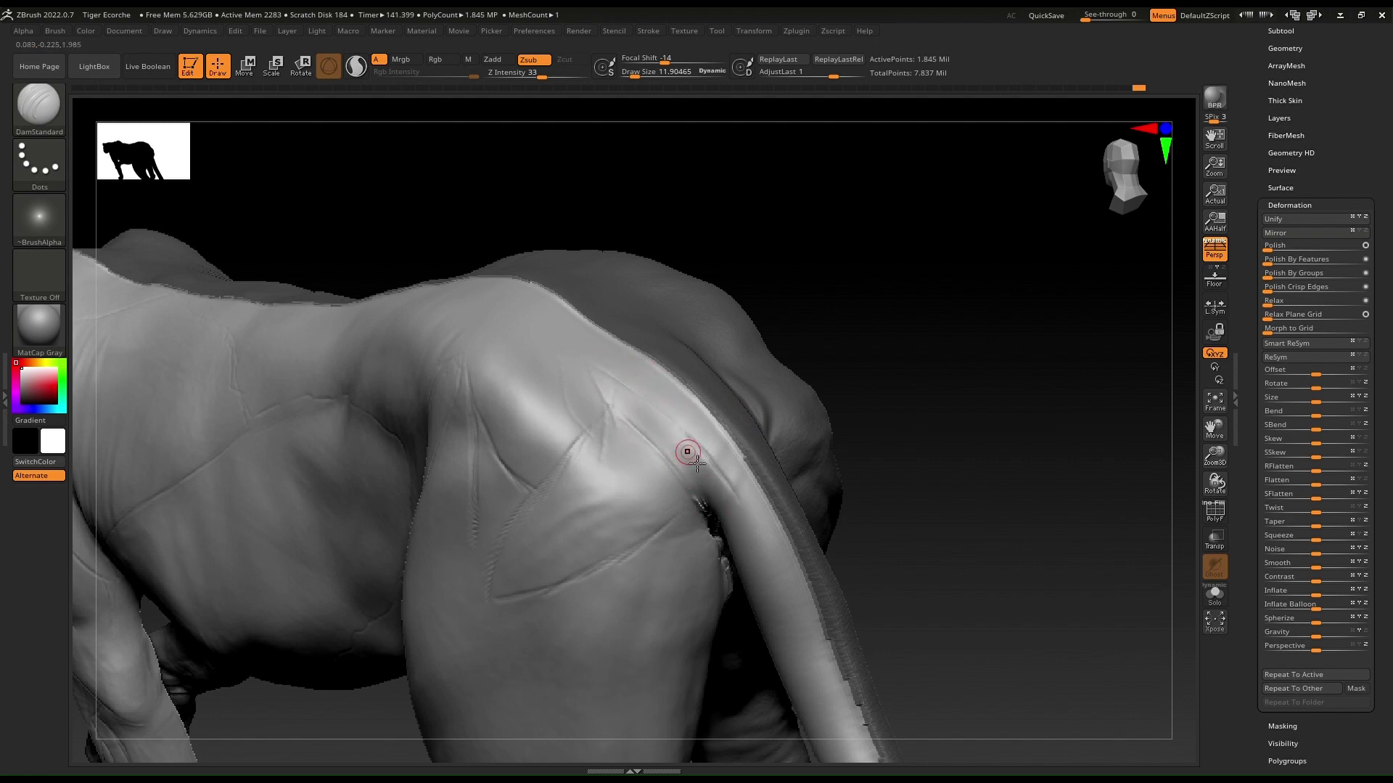
{"action": "right_click_drag", "start_coordinate": [687, 448], "coordinate": [728, 496]}
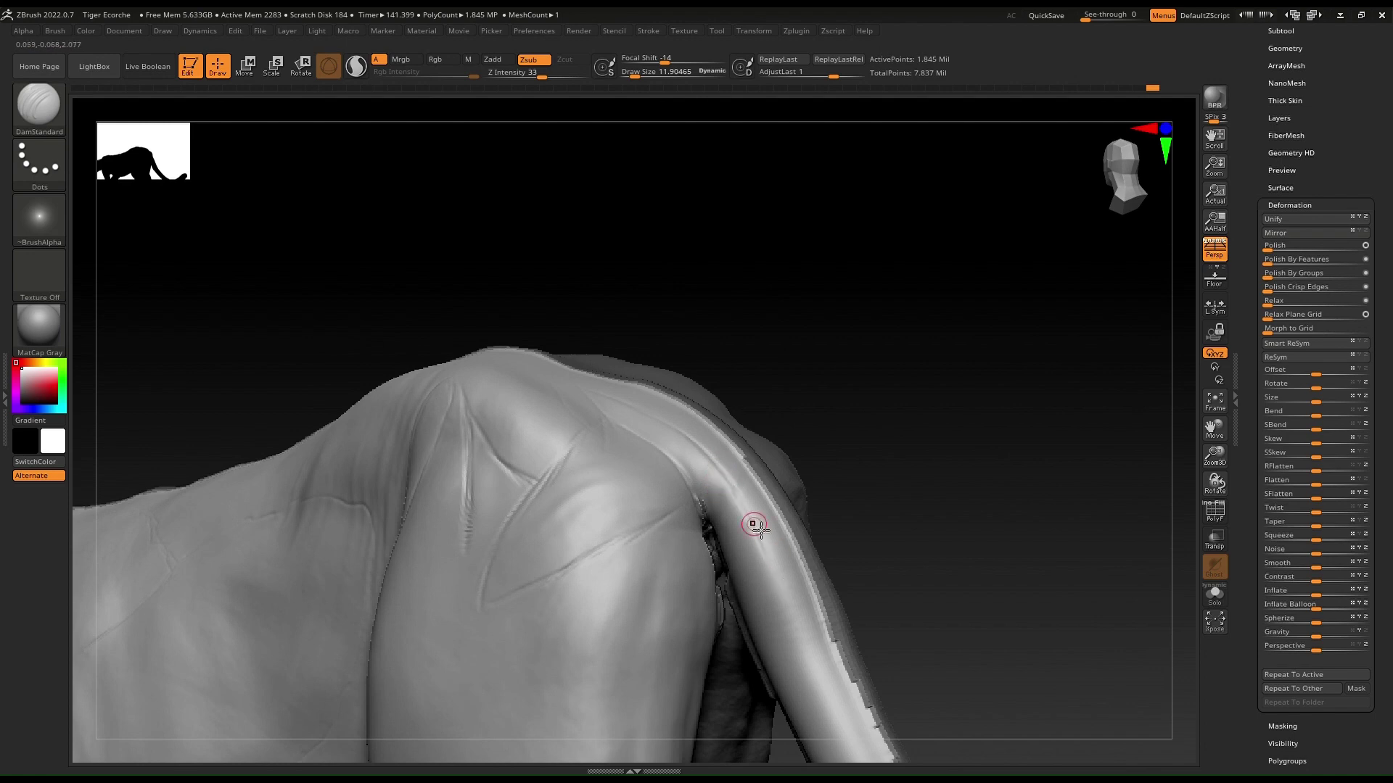
{"action": "mouse_move", "coordinate": [767, 566]}
{"action": "right_mouse_down"}
{"action": "mouse_move", "coordinate": [745, 537]}
{"action": "mouse_move", "coordinate": [747, 459]}
{"action": "mouse_move", "coordinate": [776, 534]}
{"action": "right_mouse_up"}
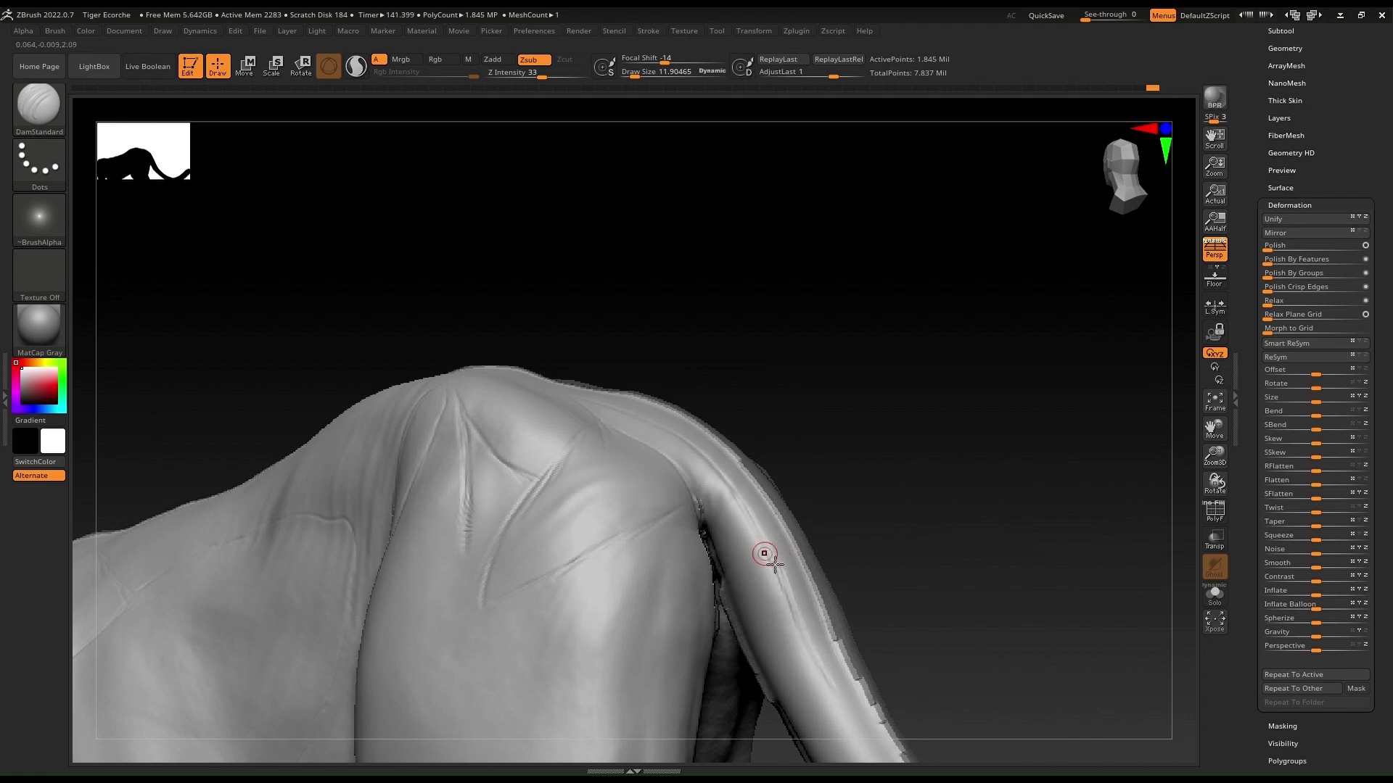
{"action": "right_click_drag", "start_coordinate": [764, 553], "coordinate": [689, 450]}
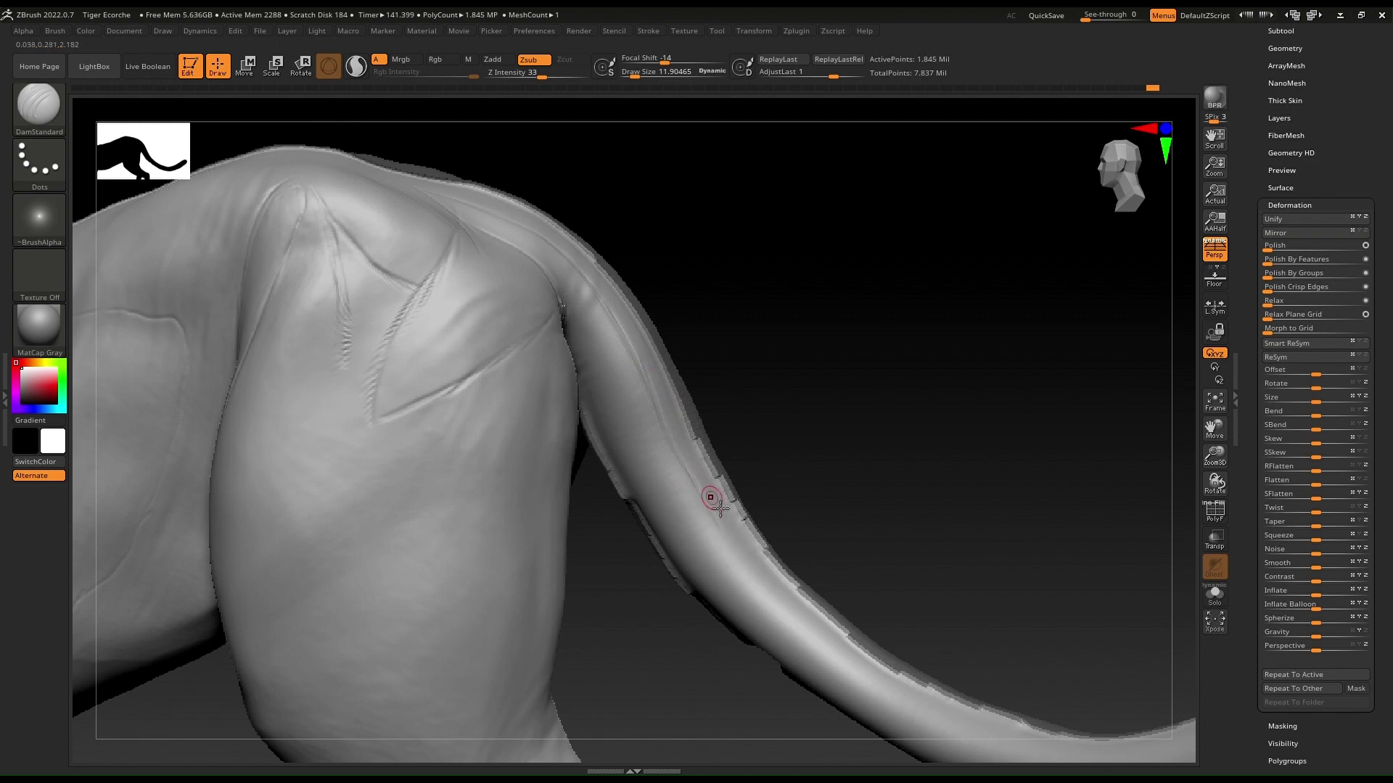
Extend the lengthwise crease down the middle of the tail with overlapping strokes
{"action": "left_click_drag", "start_coordinate": [696, 475], "coordinate": [791, 593]}
{"action": "left_click_drag", "start_coordinate": [732, 534], "coordinate": [850, 669]}
{"action": "left_click_drag", "start_coordinate": [769, 581], "coordinate": [891, 695]}
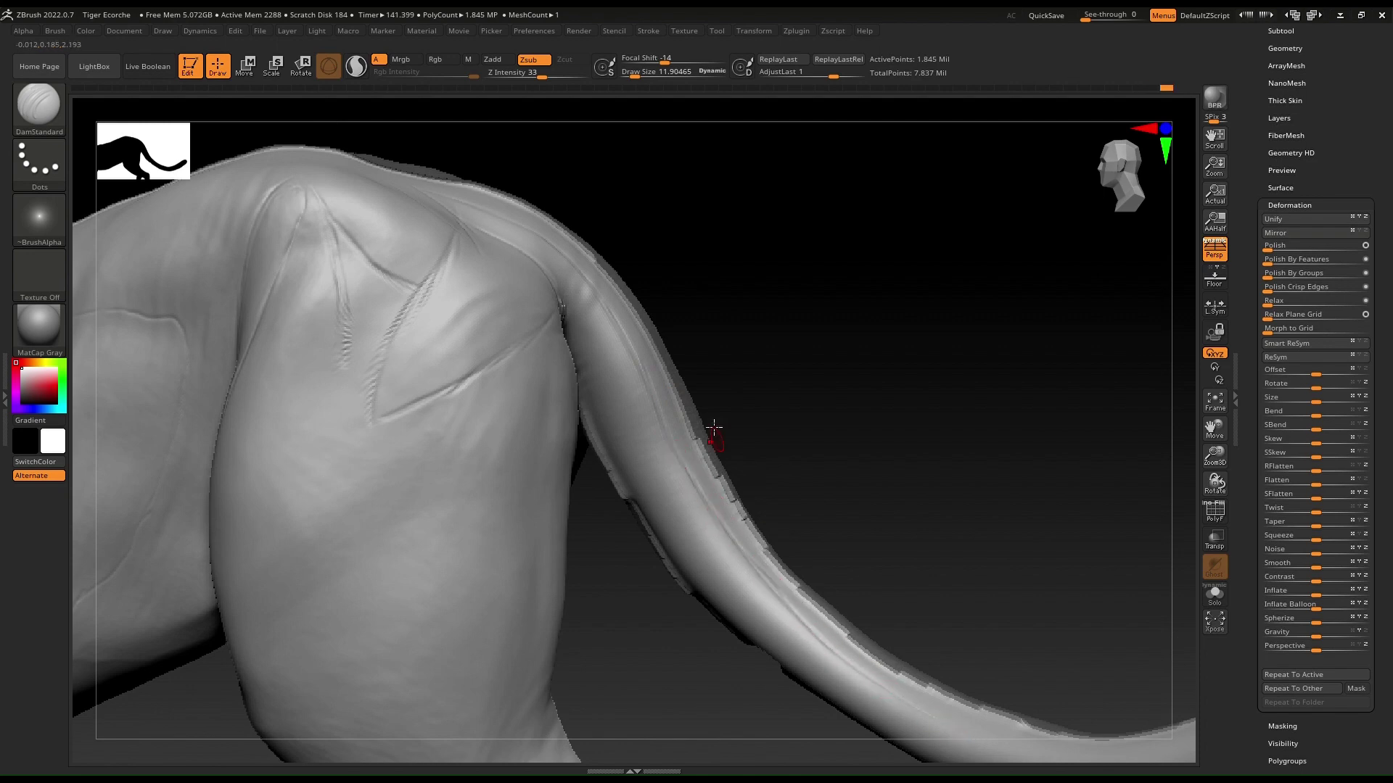
Carve slanted creases from the tail base along the lower side of the upper tail, undoing a stroke
{"action": "mouse_move", "coordinate": [592, 328]}
{"action": "left_mouse_down"}
{"action": "mouse_move", "coordinate": [655, 386]}
{"action": "mouse_move", "coordinate": [631, 407]}
{"action": "mouse_move", "coordinate": [656, 488]}
{"action": "mouse_move", "coordinate": [718, 560]}
{"action": "left_mouse_up"}
{"action": "mouse_move", "coordinate": [656, 494]}
{"action": "left_mouse_down"}
{"action": "mouse_move", "coordinate": [743, 594]}
{"action": "mouse_move", "coordinate": [806, 624]}
{"action": "left_mouse_up"}
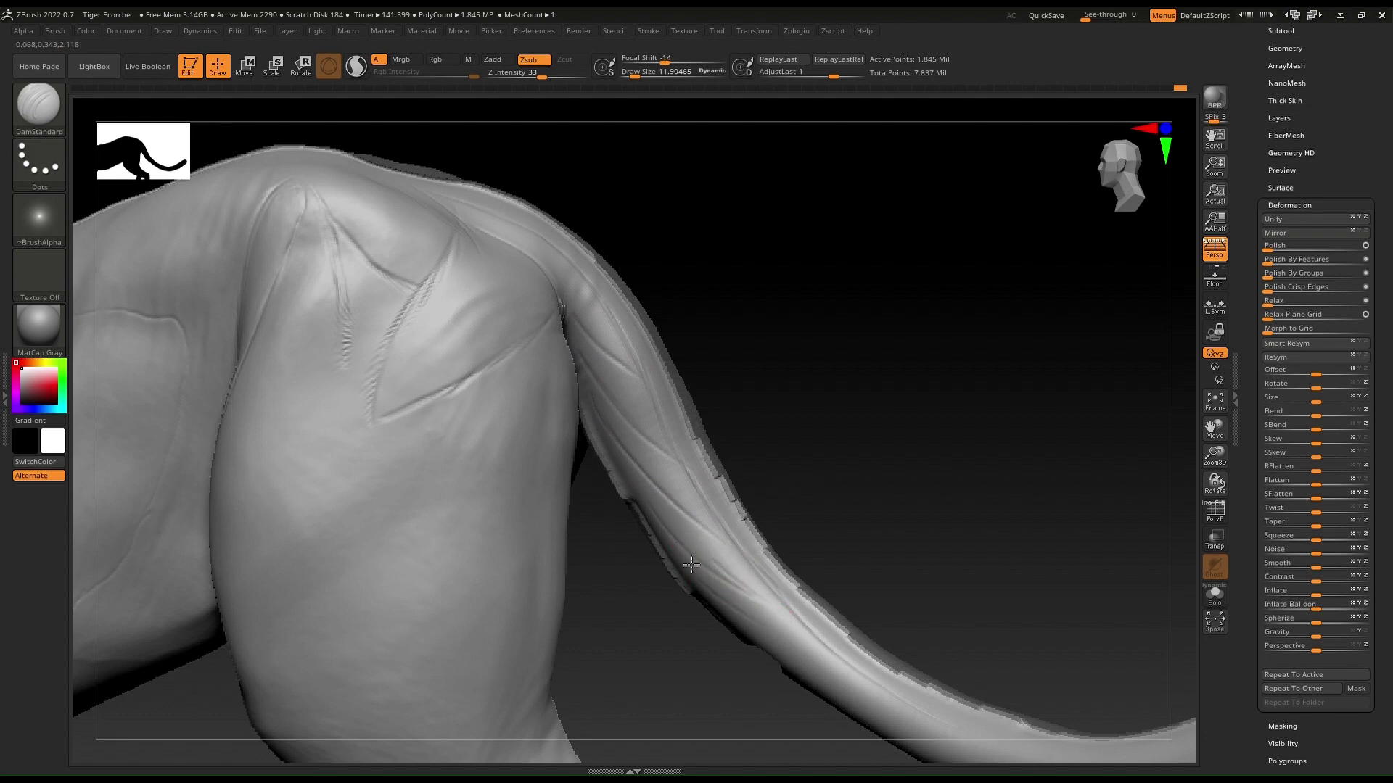
{"action": "key", "text": "ctrl+z"}
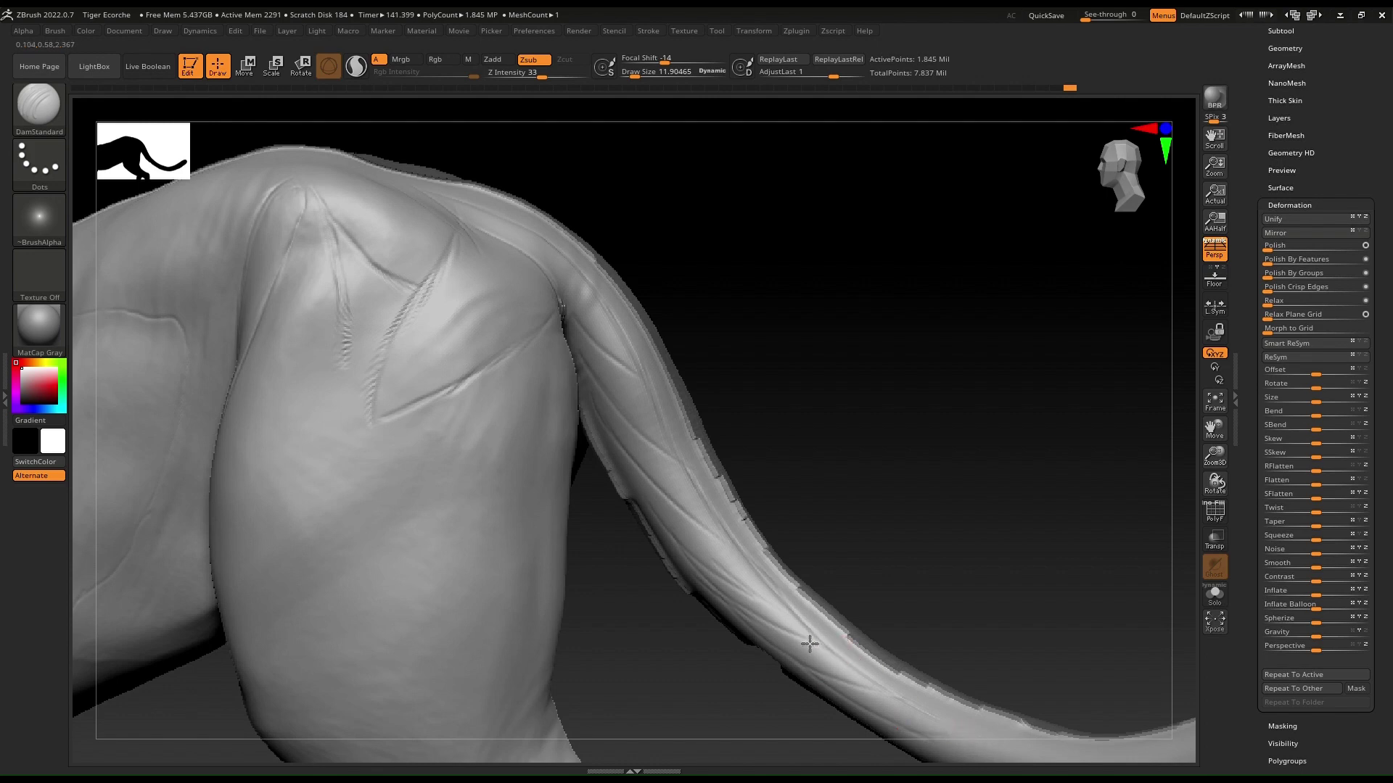
Continue the slanted muscle creases along the rest of the tail to its tip
{"action": "right_click_drag", "start_coordinate": [810, 644], "coordinate": [645, 587], "text": "alt"}
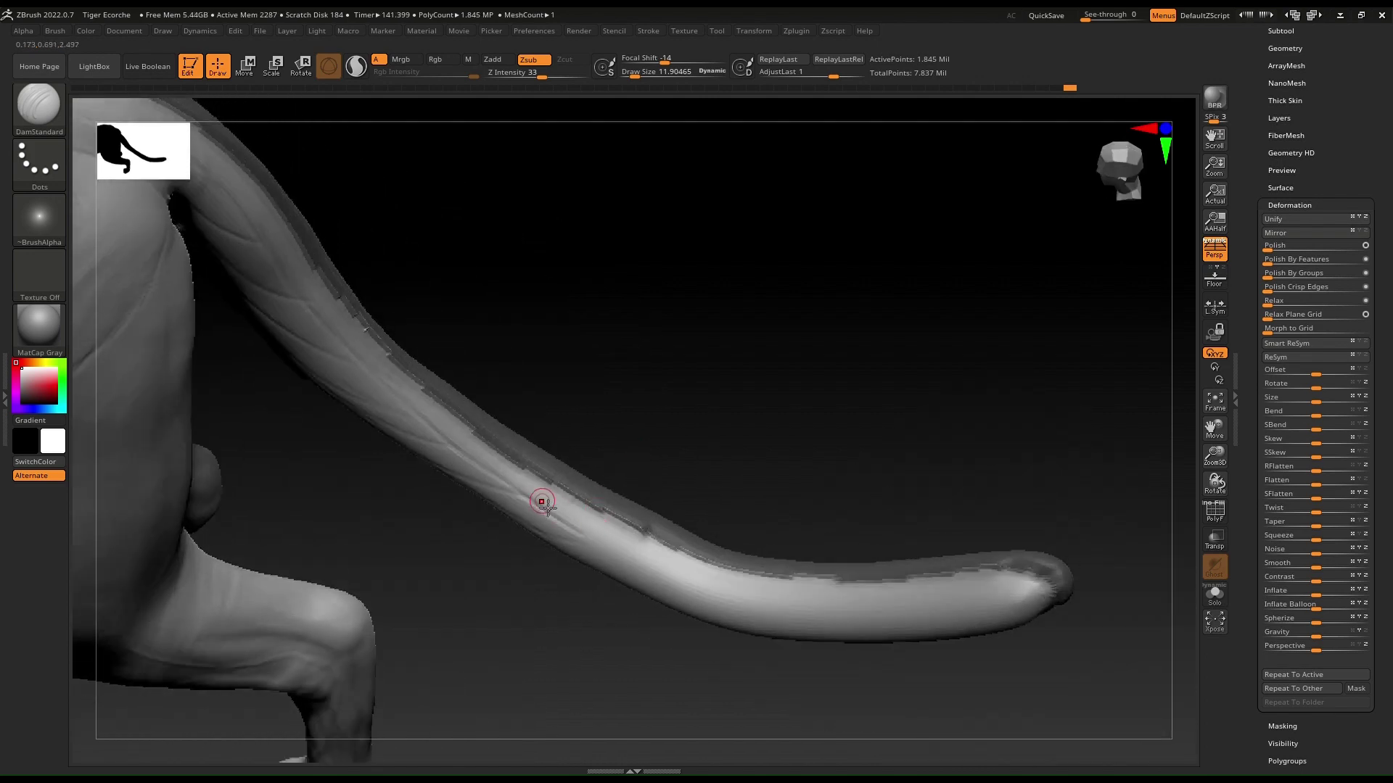
{"action": "left_click_drag", "start_coordinate": [542, 502], "coordinate": [624, 547]}
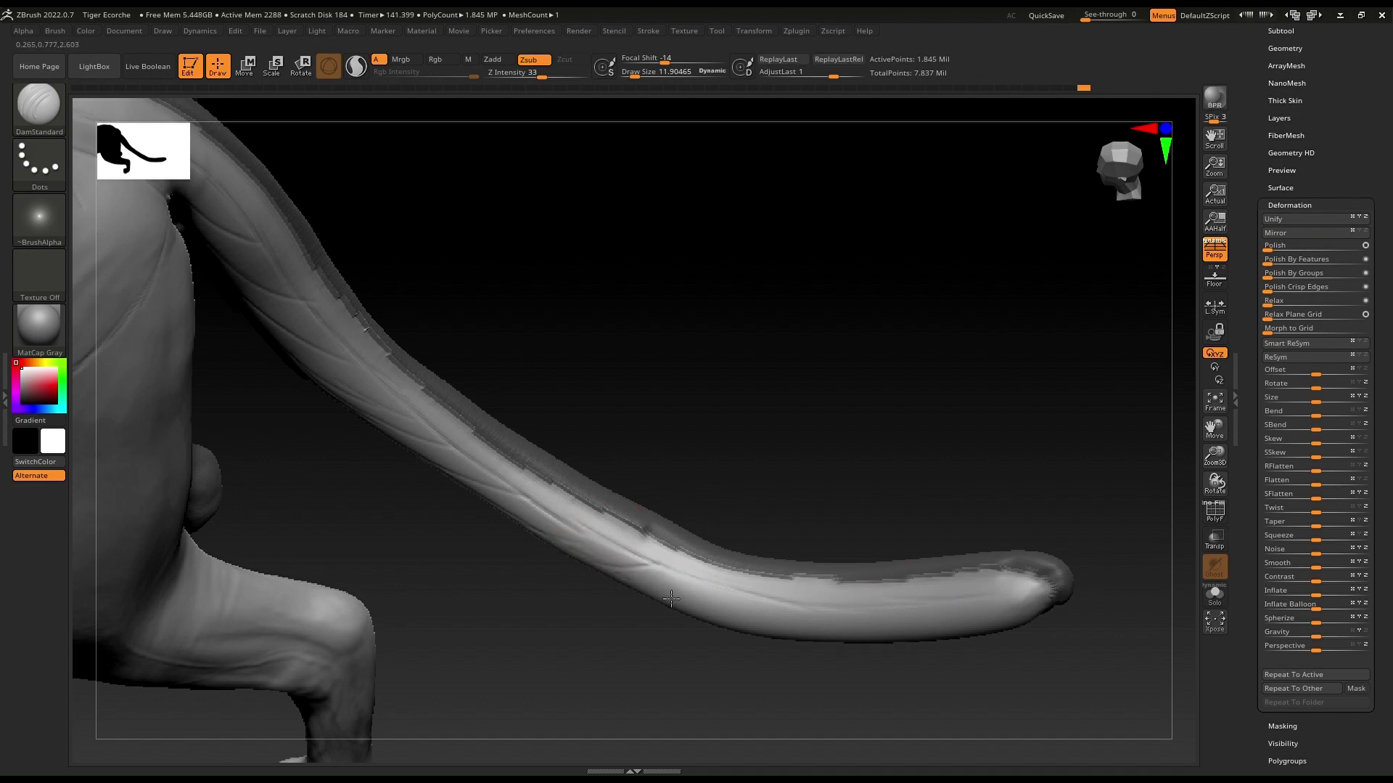
{"action": "left_click_drag", "start_coordinate": [670, 597], "coordinate": [729, 600]}
{"action": "right_click_drag", "start_coordinate": [890, 581], "coordinate": [740, 575], "text": "alt"}
{"action": "left_click_drag", "start_coordinate": [766, 596], "coordinate": [808, 627]}
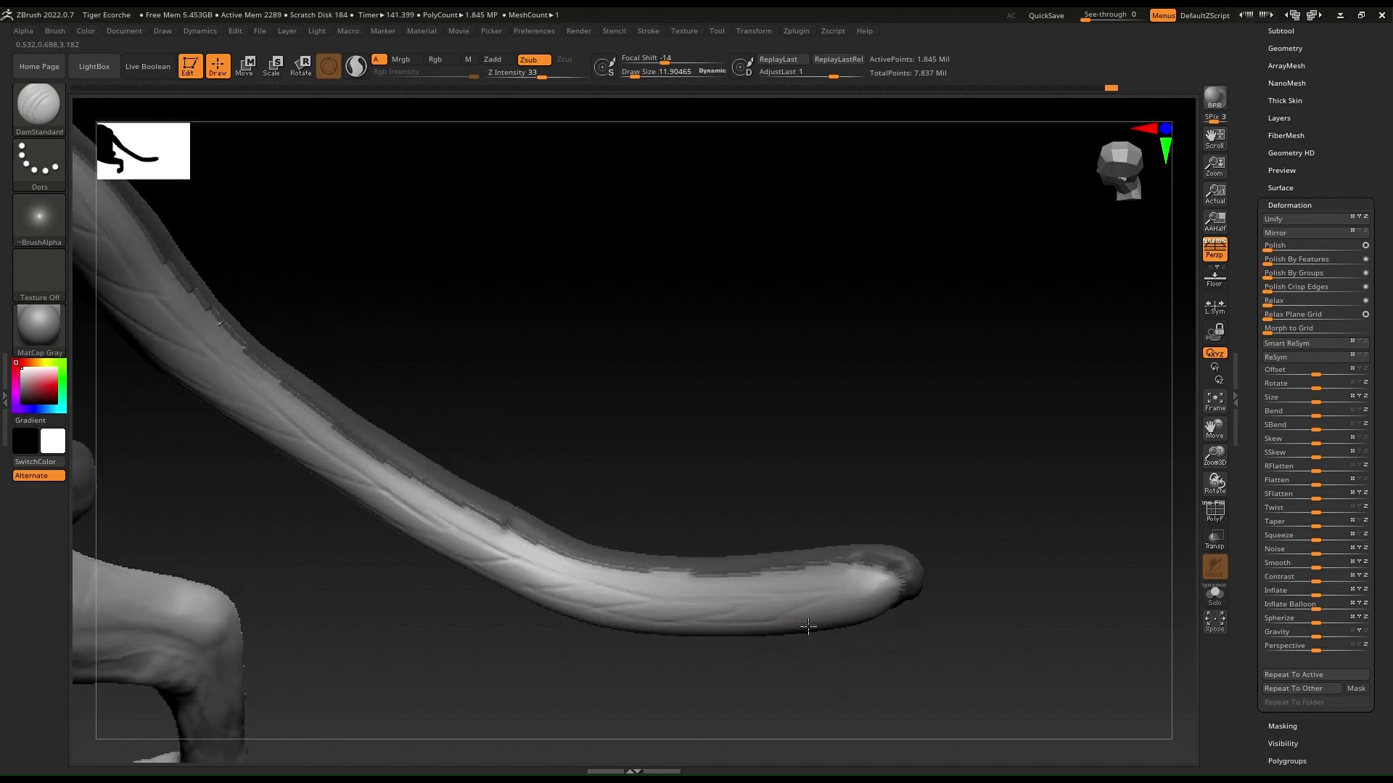
Carve two long creases down the rear edge of the left thigh
{"action": "right_click_drag", "start_coordinate": [816, 425], "coordinate": [668, 304]}
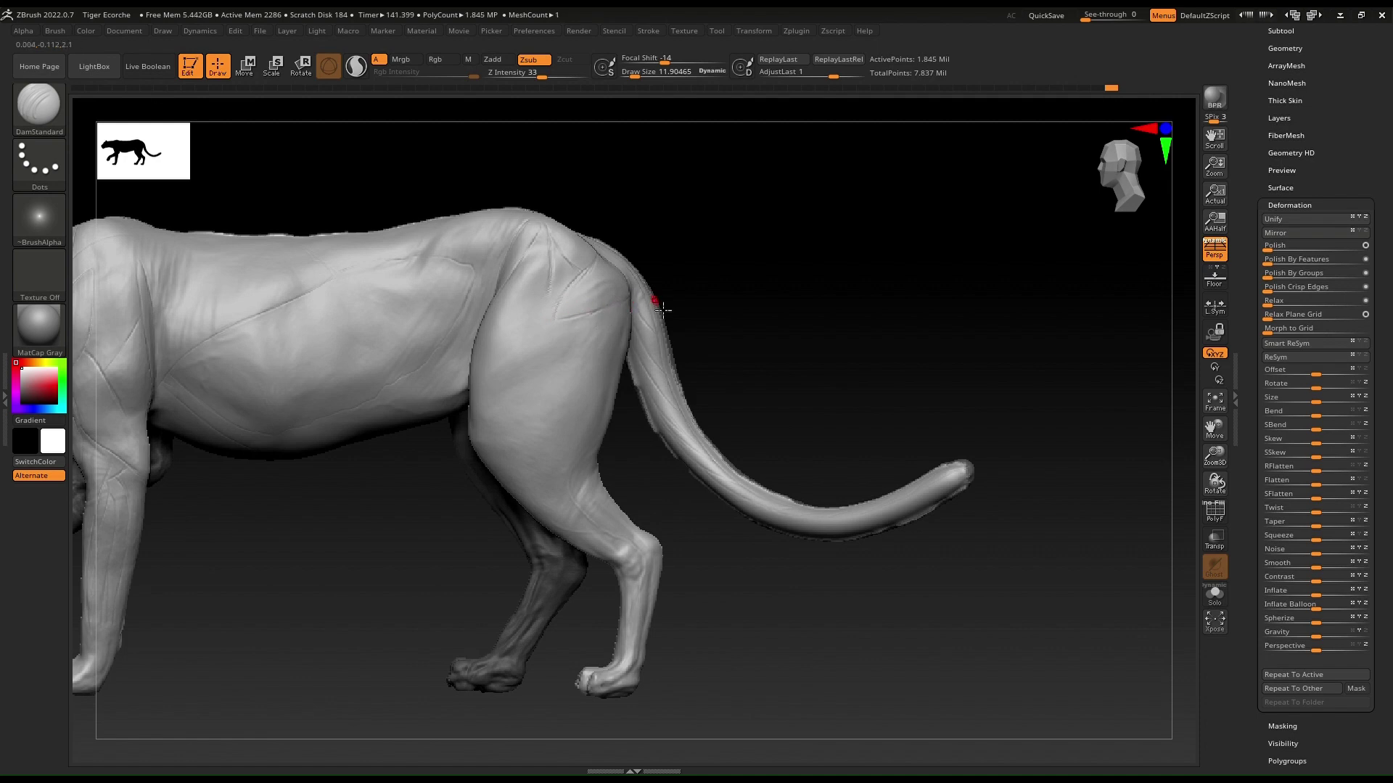
{"action": "right_click_drag", "start_coordinate": [663, 311], "coordinate": [642, 324], "text": "ctrl"}
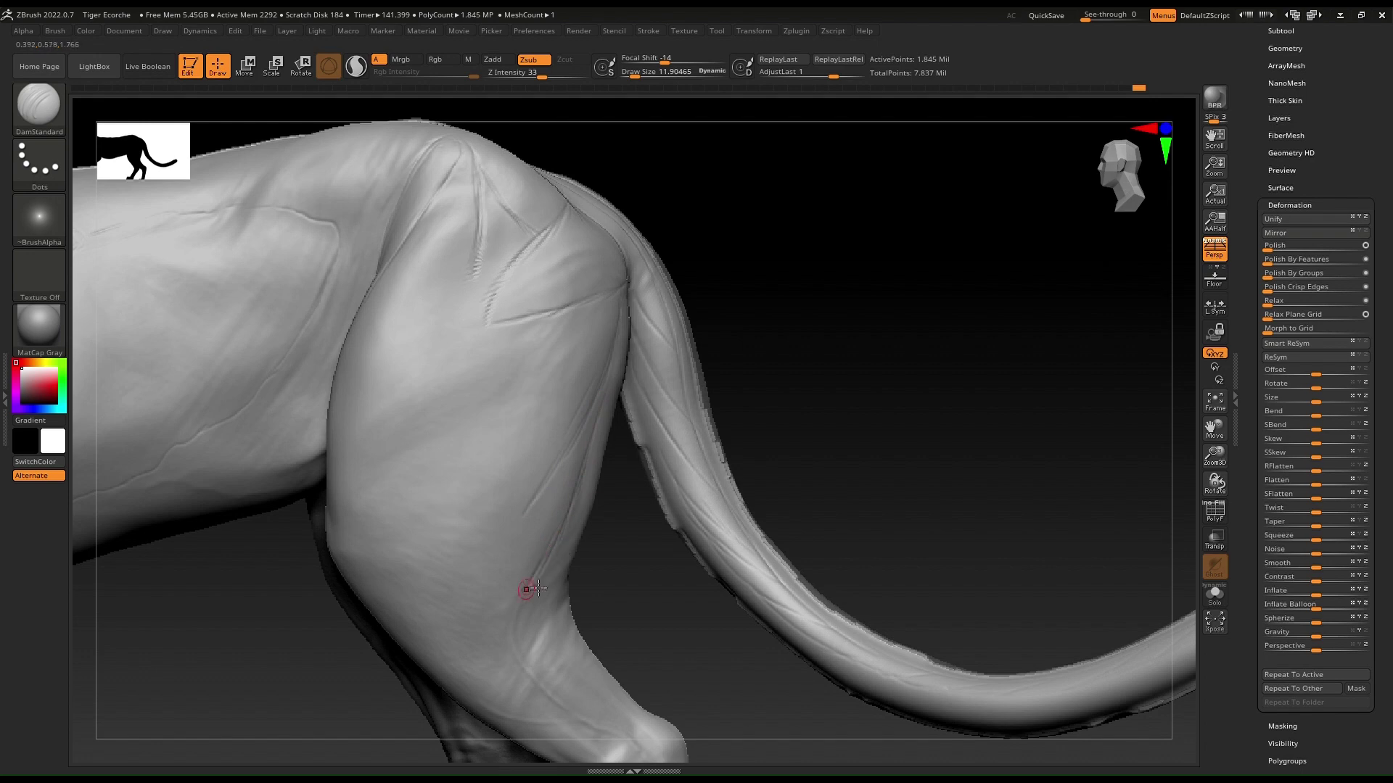
{"action": "right_click_drag", "start_coordinate": [554, 506], "coordinate": [562, 355], "text": "alt"}
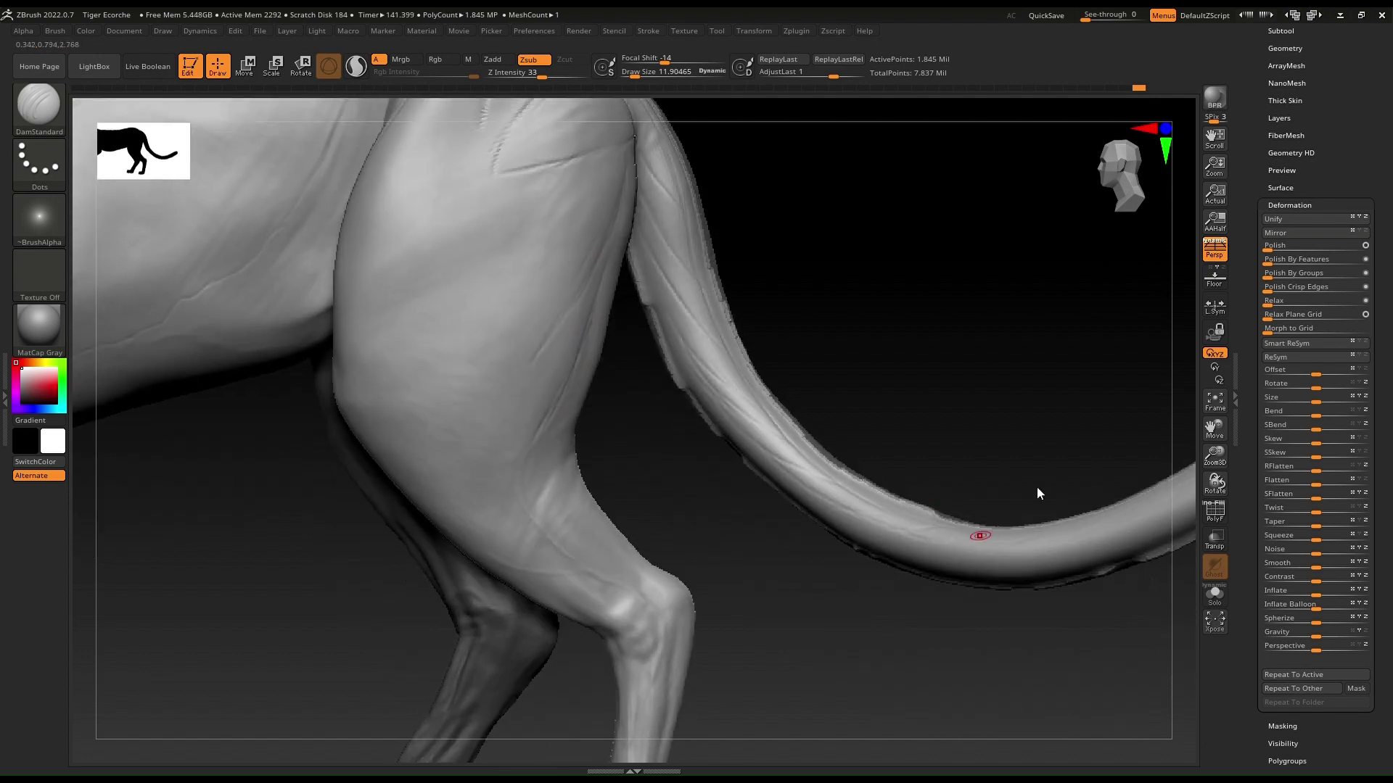
Join the hip creases into a V and carve a long crease from it down the thigh to behind the knee
{"action": "right_click_drag", "start_coordinate": [507, 246], "coordinate": [567, 311], "text": "alt"}
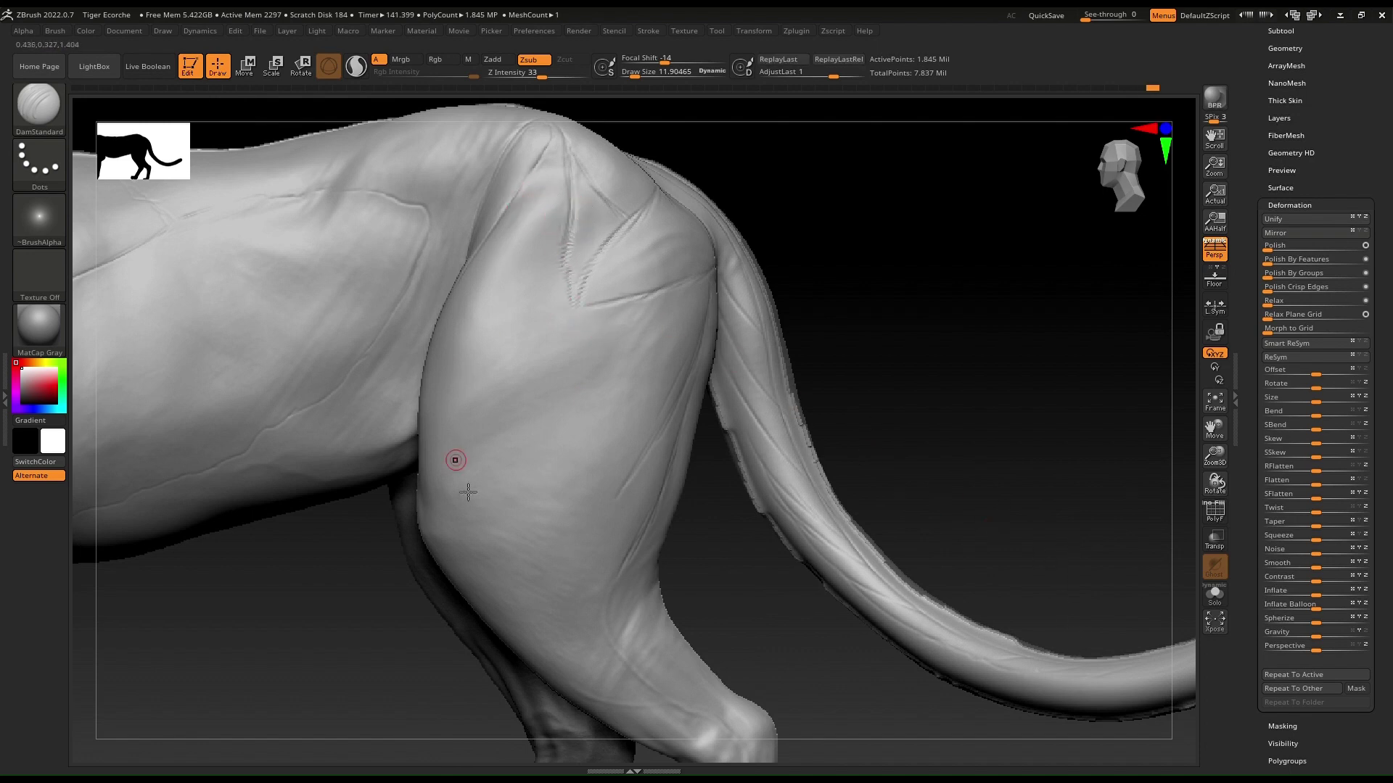
{"action": "right_click_drag", "start_coordinate": [513, 342], "coordinate": [545, 296], "text": "alt"}
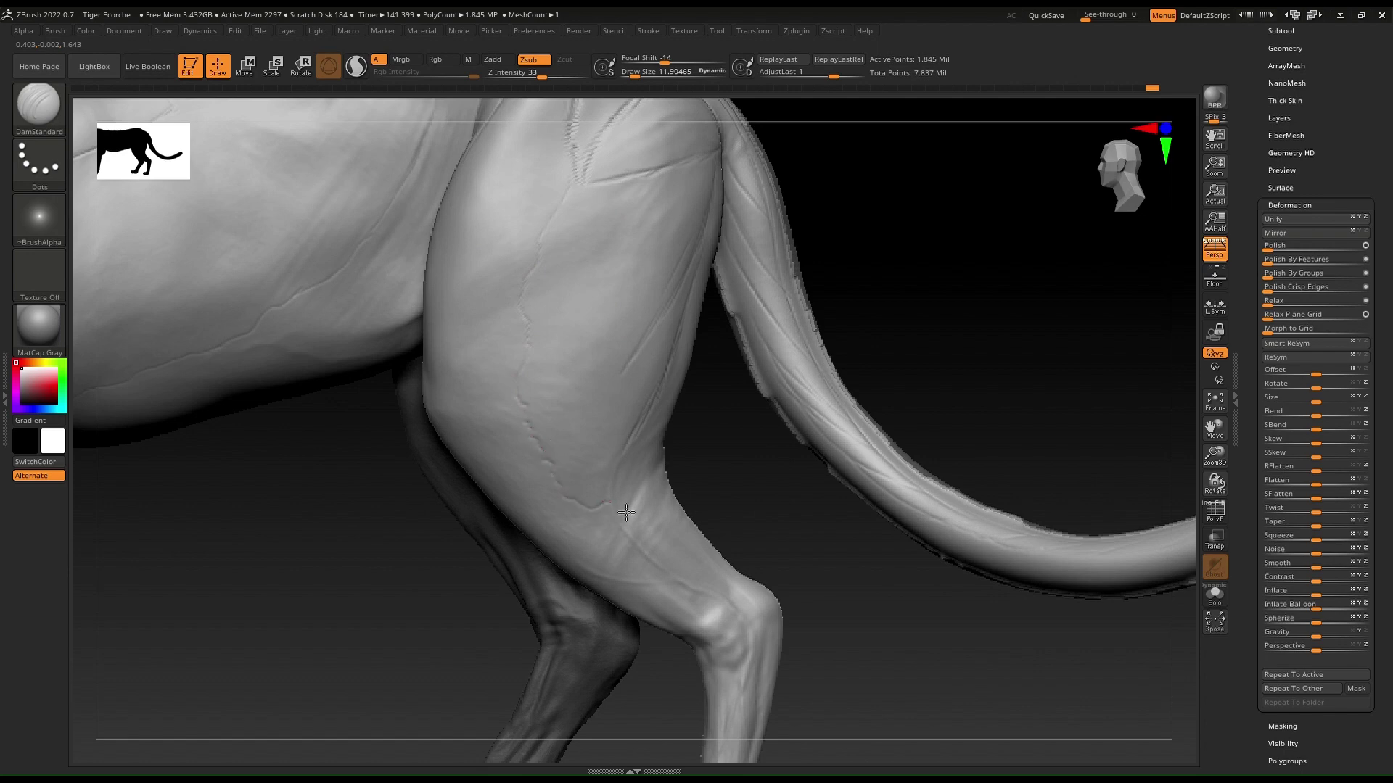
Carve a slanted crease across the left lower hind leg and another running from it toward the hock
{"action": "right_click_drag", "start_coordinate": [558, 423], "coordinate": [541, 352], "text": "alt"}
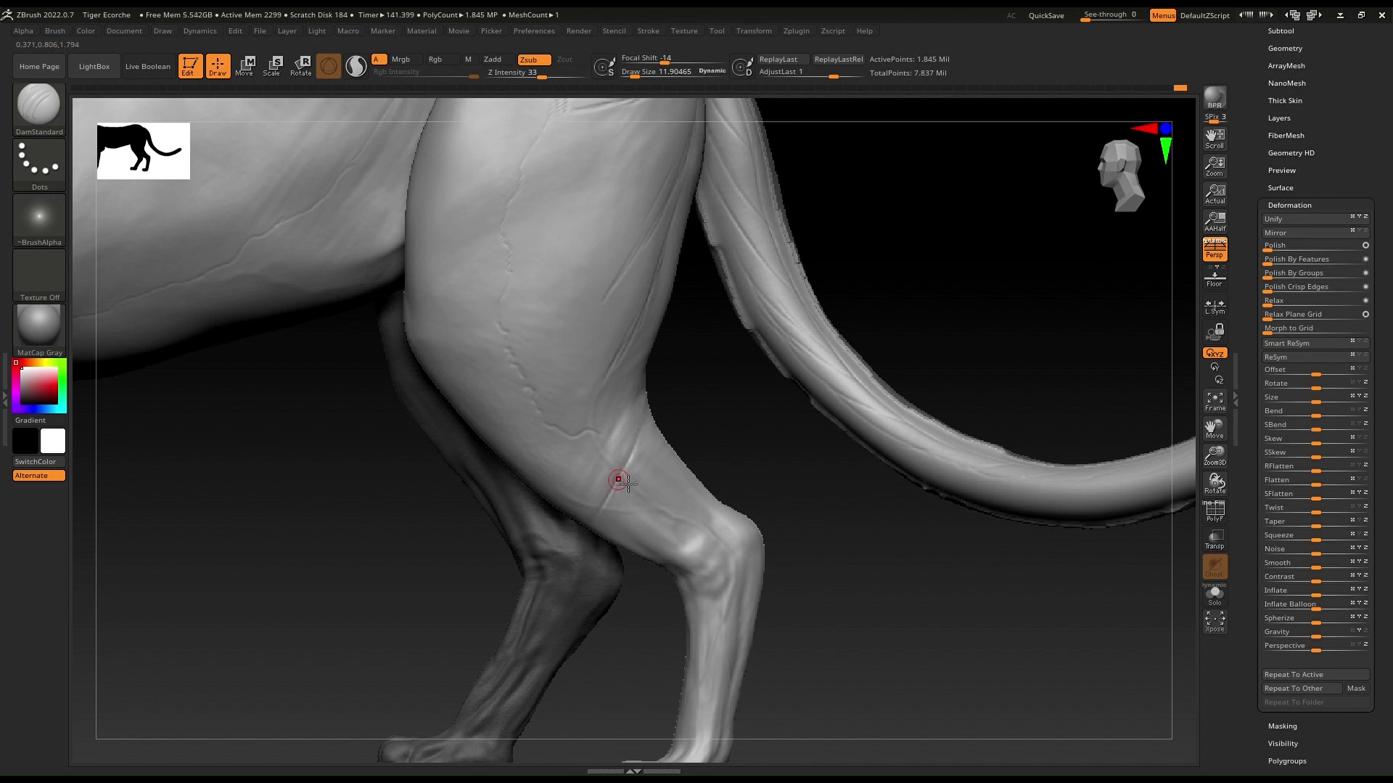
{"action": "right_click_drag", "start_coordinate": [656, 488], "coordinate": [634, 442], "text": "alt"}
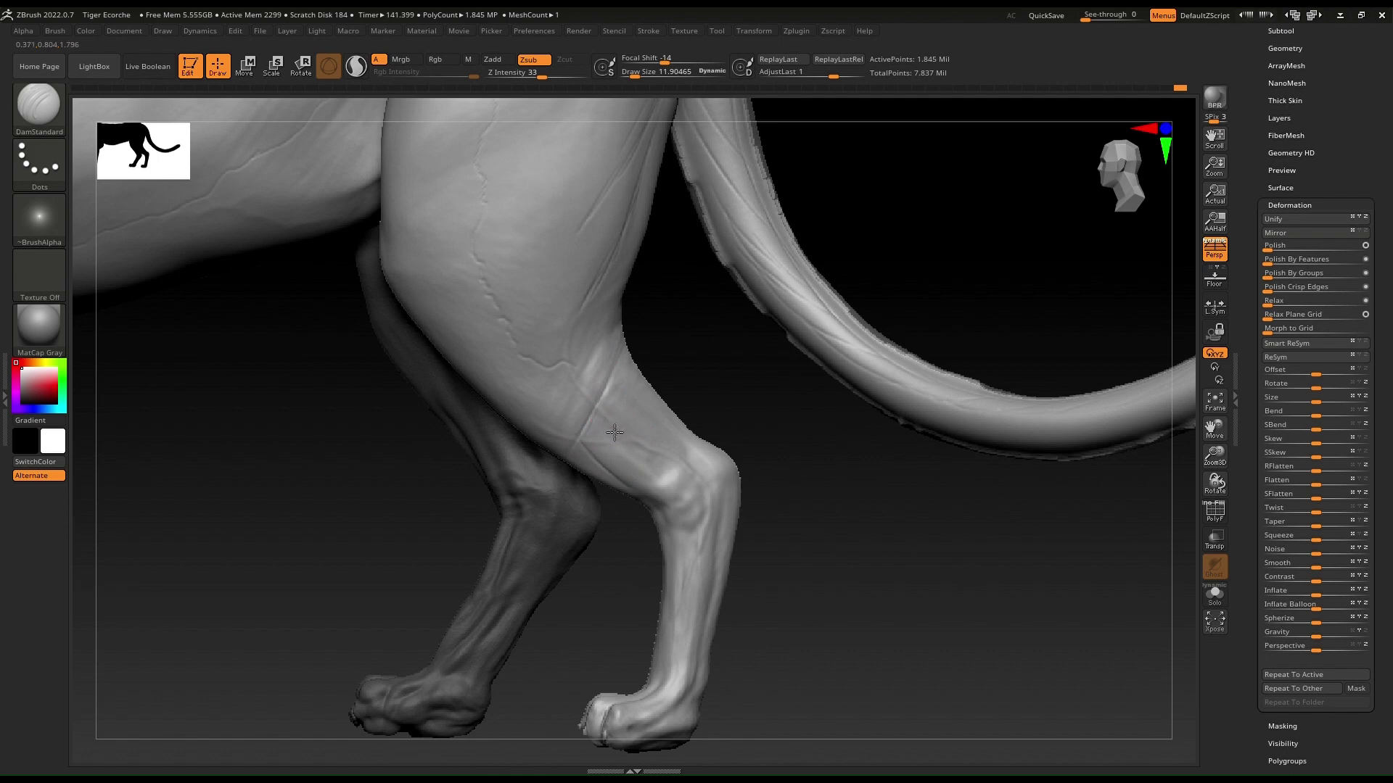
{"action": "mouse_move", "coordinate": [653, 482]}
{"action": "left_mouse_down"}
{"action": "mouse_move", "coordinate": [631, 397]}
{"action": "mouse_move", "coordinate": [616, 396]}
{"action": "mouse_move", "coordinate": [724, 485]}
{"action": "left_mouse_up"}
{"action": "right_click_drag", "start_coordinate": [668, 519], "coordinate": [682, 403], "text": "alt"}
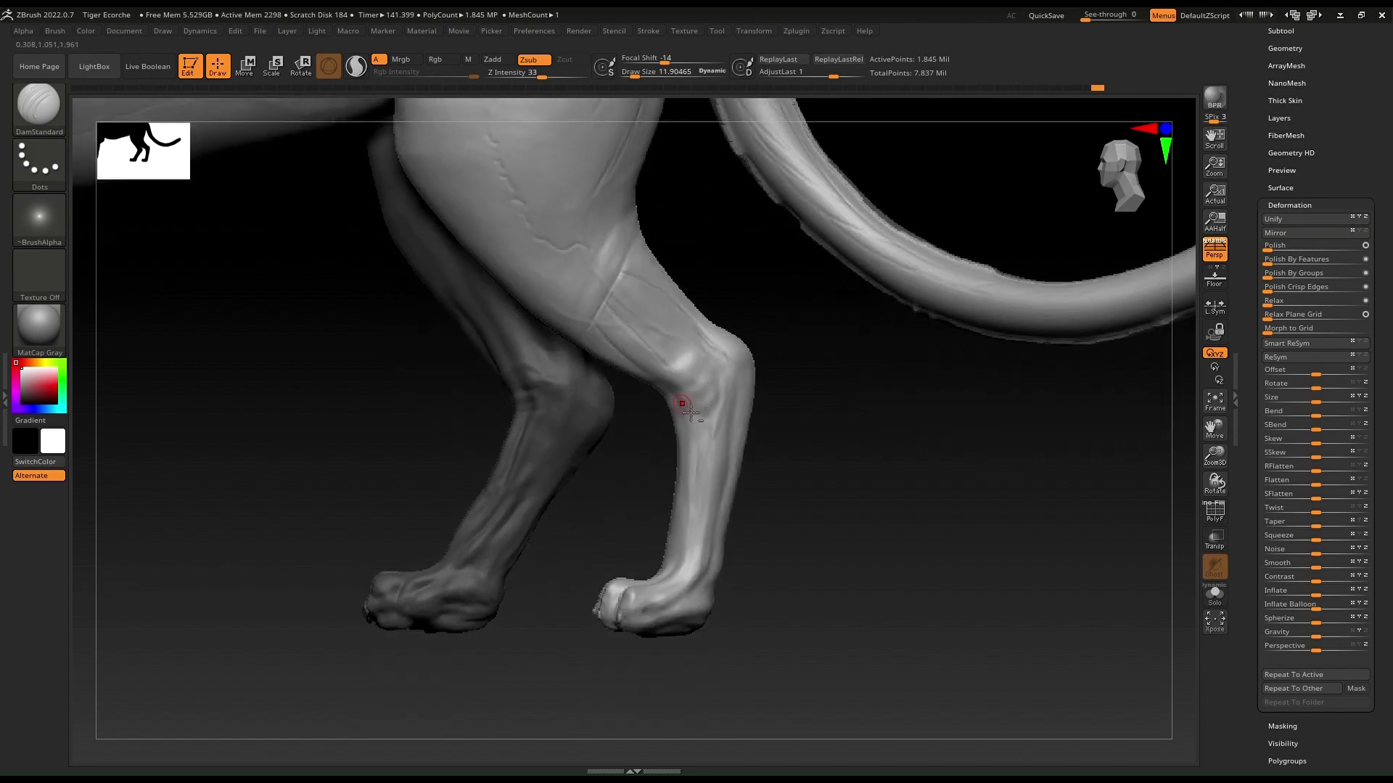
Carve over the crease at the rear of the left lower hind leg and stroke down below the hock toward the paw
{"action": "mouse_move", "coordinate": [642, 257]}
{"action": "left_mouse_down"}
{"action": "mouse_move", "coordinate": [671, 296]}
{"action": "mouse_move", "coordinate": [620, 279]}
{"action": "left_mouse_up"}
{"action": "right_click_drag", "start_coordinate": [685, 443], "coordinate": [728, 460]}
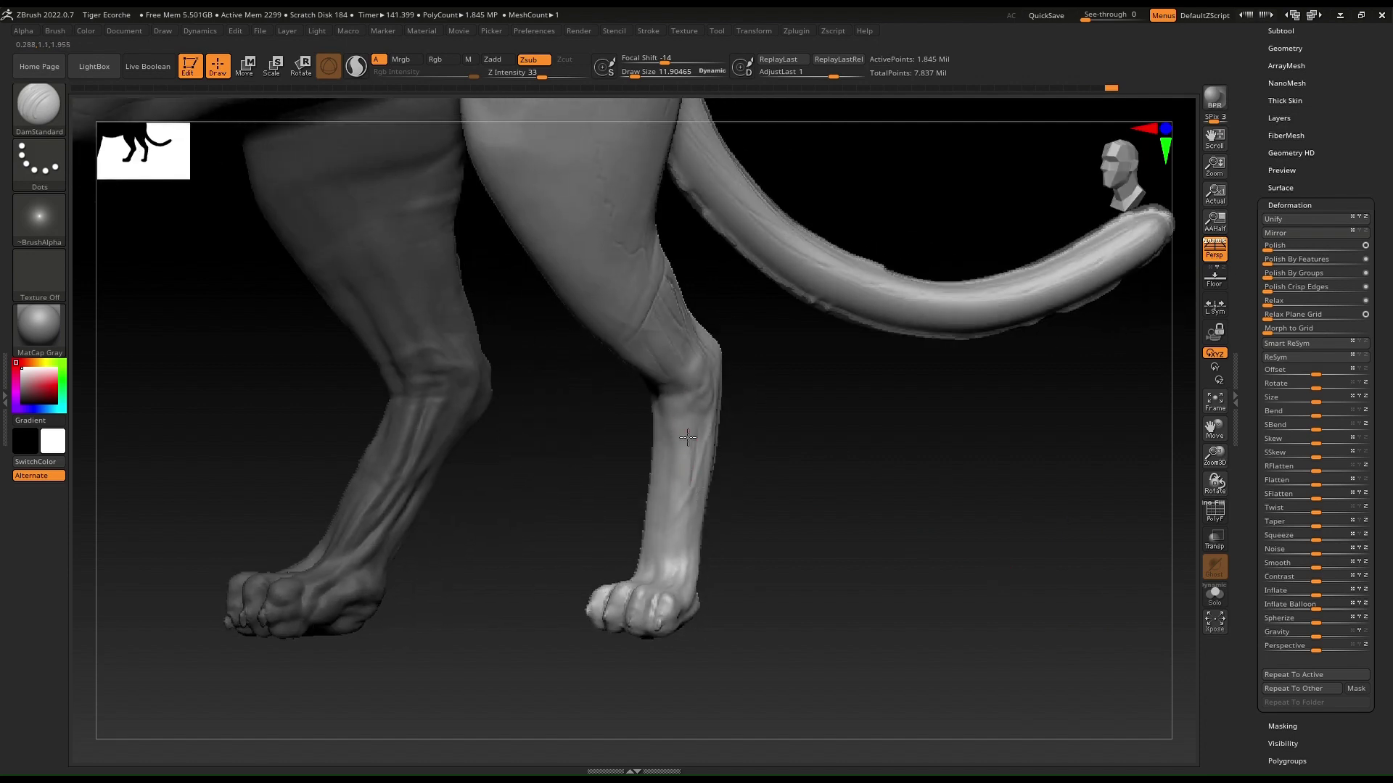
{"action": "left_click_drag", "start_coordinate": [687, 438], "coordinate": [677, 558]}
Carve a curved crease on the inner side of the left hind leg, above the hock
{"action": "right_click_drag", "start_coordinate": [682, 529], "coordinate": [791, 494]}
{"action": "right_click_drag", "start_coordinate": [726, 440], "coordinate": [926, 411]}
{"action": "right_click_drag", "start_coordinate": [586, 435], "coordinate": [581, 379], "text": "shift"}
{"action": "right_click_drag", "start_coordinate": [888, 396], "coordinate": [758, 467], "text": "shift"}
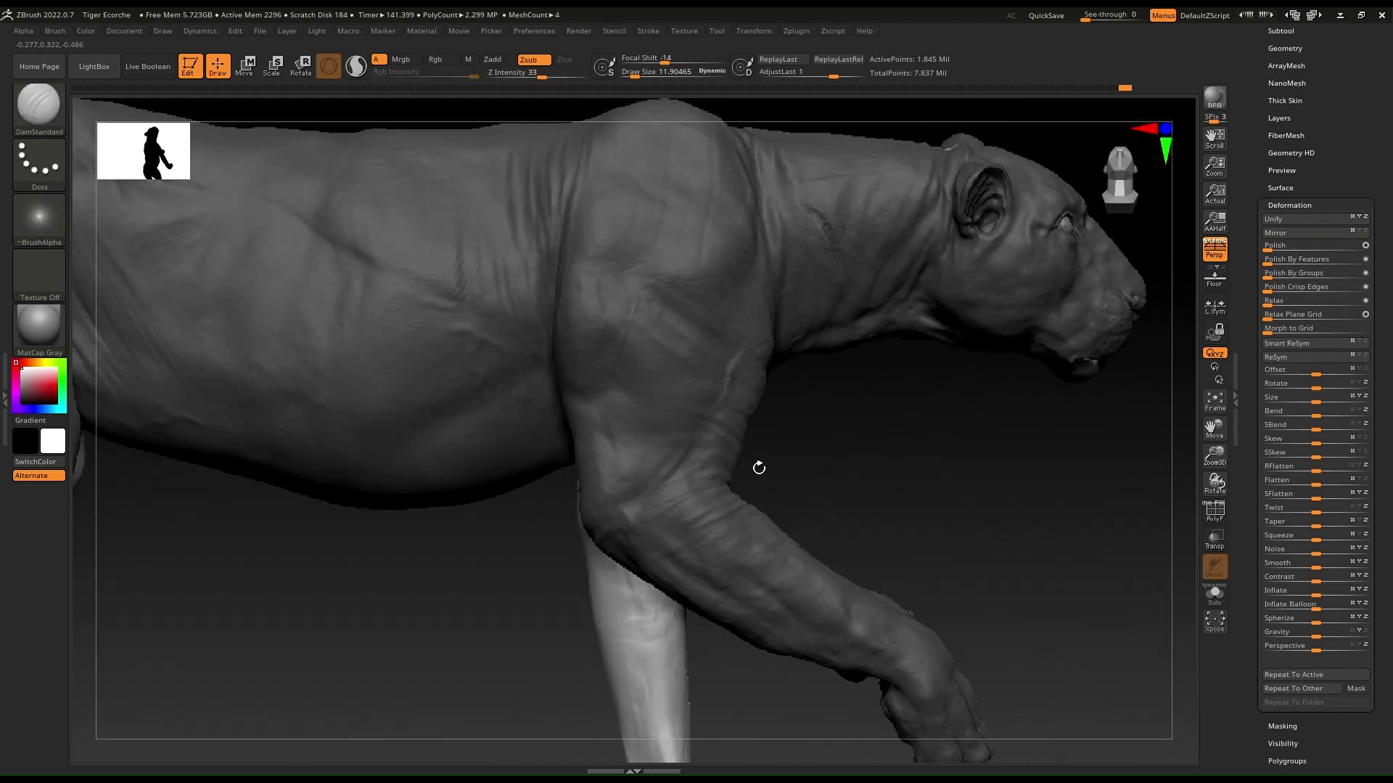
{"action": "right_click_drag", "start_coordinate": [536, 426], "coordinate": [678, 412], "text": "alt"}
{"action": "mouse_move", "coordinate": [603, 435]}
{"action": "right_mouse_down"}
{"action": "mouse_move", "coordinate": [634, 497]}
{"action": "mouse_move", "coordinate": [619, 385]}
{"action": "mouse_move", "coordinate": [702, 496]}
{"action": "mouse_move", "coordinate": [671, 330]}
{"action": "right_mouse_up"}
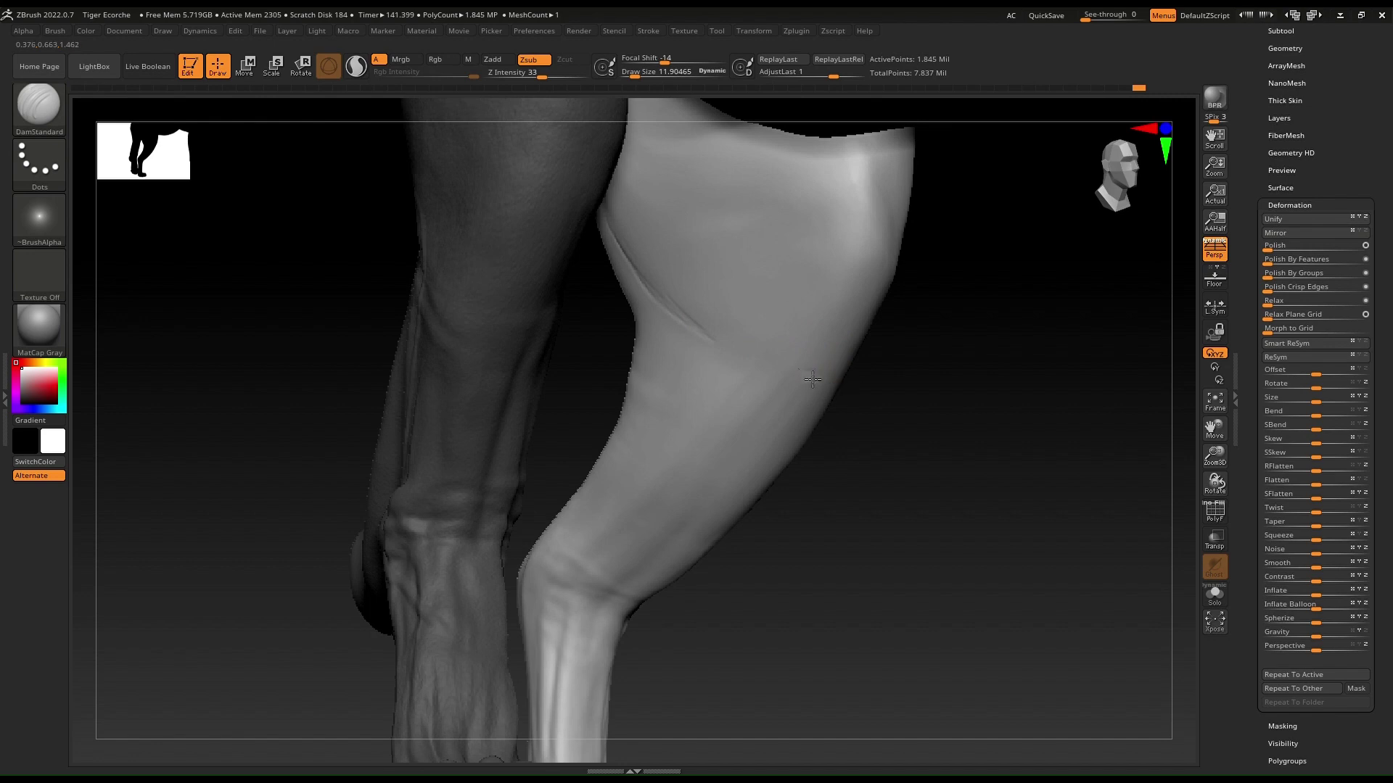
Extend the crease across the inner left hind leg and carve several long creases from it down toward the hock
{"action": "left_click_drag", "start_coordinate": [812, 380], "coordinate": [812, 375]}
{"action": "mouse_move", "coordinate": [763, 349]}
{"action": "right_mouse_down"}
{"action": "mouse_move", "coordinate": [749, 333]}
{"action": "mouse_move", "coordinate": [721, 339]}
{"action": "mouse_move", "coordinate": [783, 308]}
{"action": "mouse_move", "coordinate": [786, 338]}
{"action": "mouse_move", "coordinate": [758, 333]}
{"action": "right_mouse_up"}
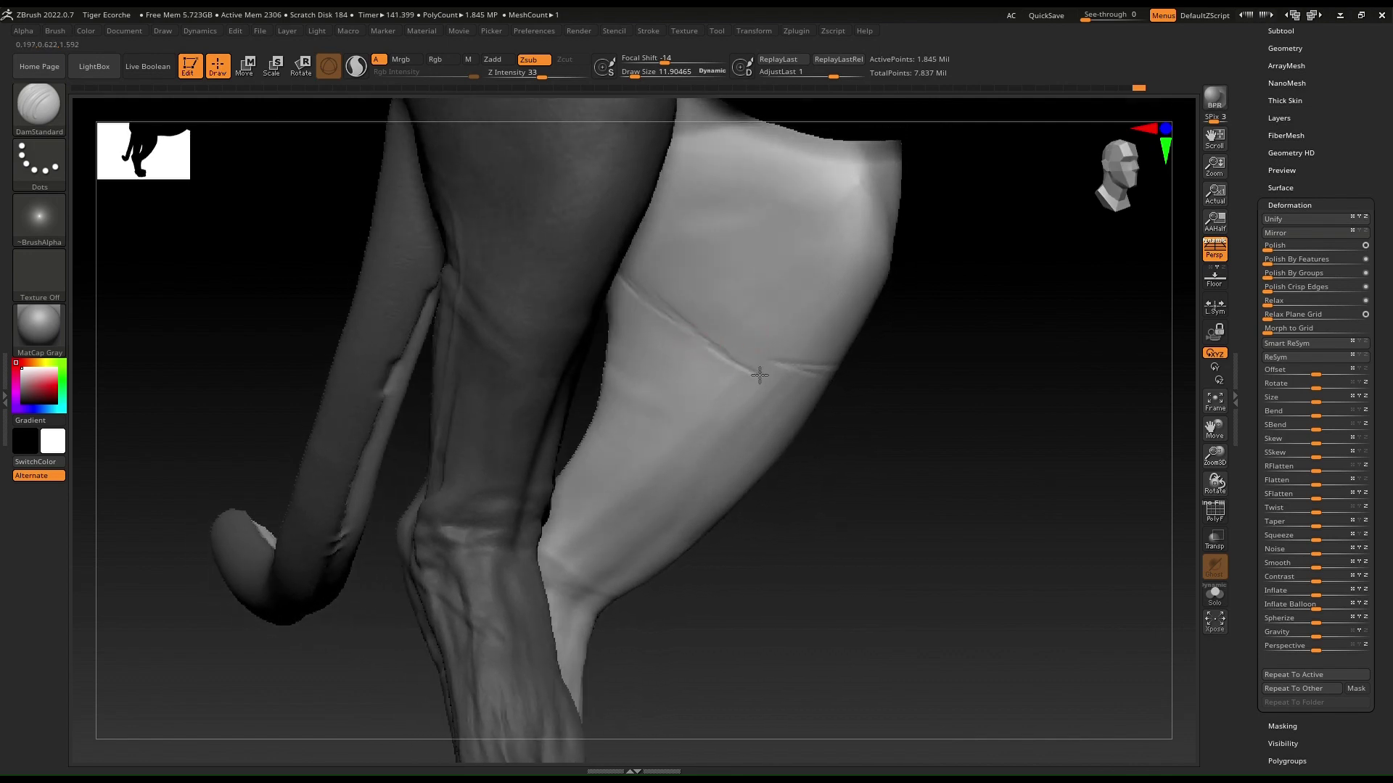
{"action": "key", "text": "shift"}
{"action": "left_click_drag", "start_coordinate": [685, 330], "coordinate": [653, 382]}
{"action": "left_click_drag", "start_coordinate": [680, 377], "coordinate": [662, 464]}
{"action": "mouse_move", "coordinate": [733, 377]}
{"action": "left_mouse_down"}
{"action": "mouse_move", "coordinate": [712, 441]}
{"action": "mouse_move", "coordinate": [595, 541]}
{"action": "mouse_move", "coordinate": [611, 508]}
{"action": "left_mouse_up"}
{"action": "left_click_drag", "start_coordinate": [770, 395], "coordinate": [734, 466]}
{"action": "left_click_drag", "start_coordinate": [754, 418], "coordinate": [680, 548]}
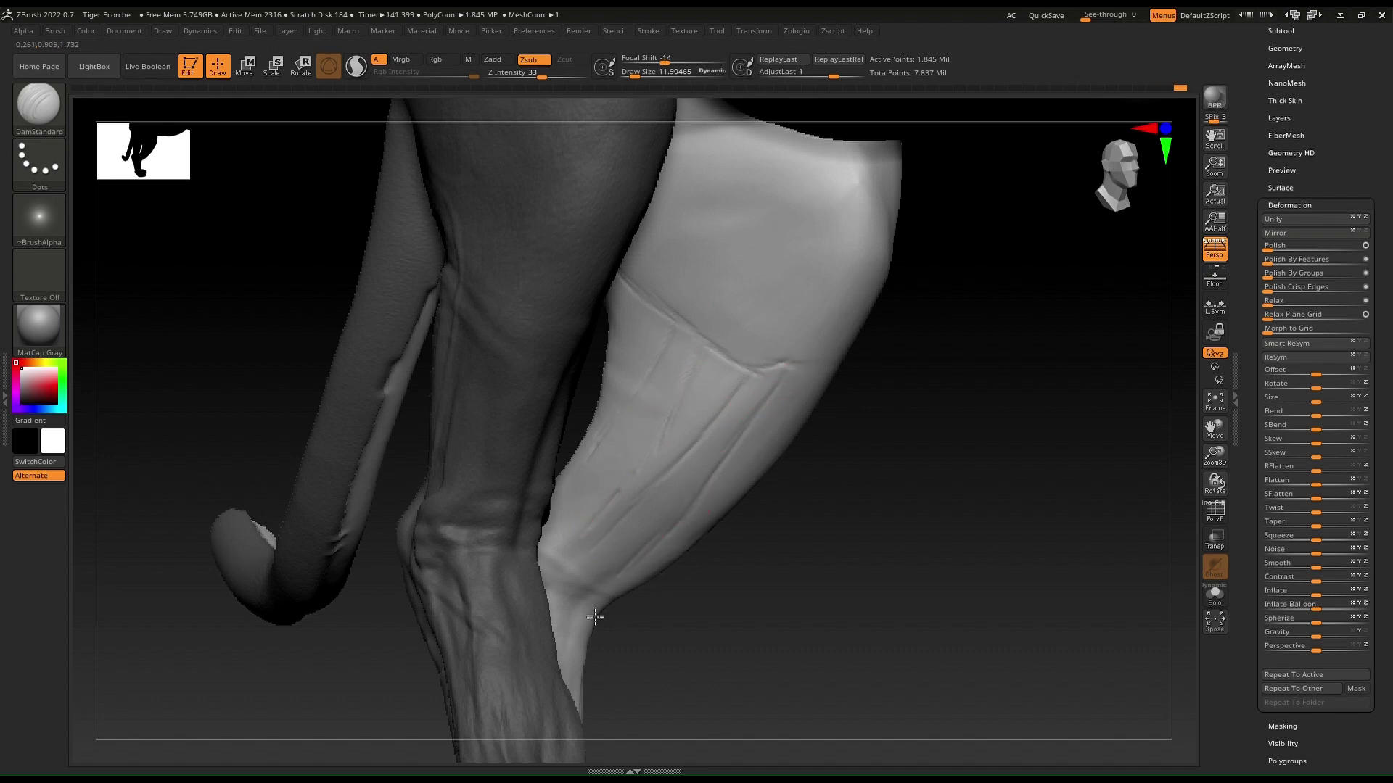
Carve creases from below the left ear to the throat, with a small oval outline and another neck crease behind them
{"action": "right_click_drag", "start_coordinate": [737, 471], "coordinate": [763, 431]}
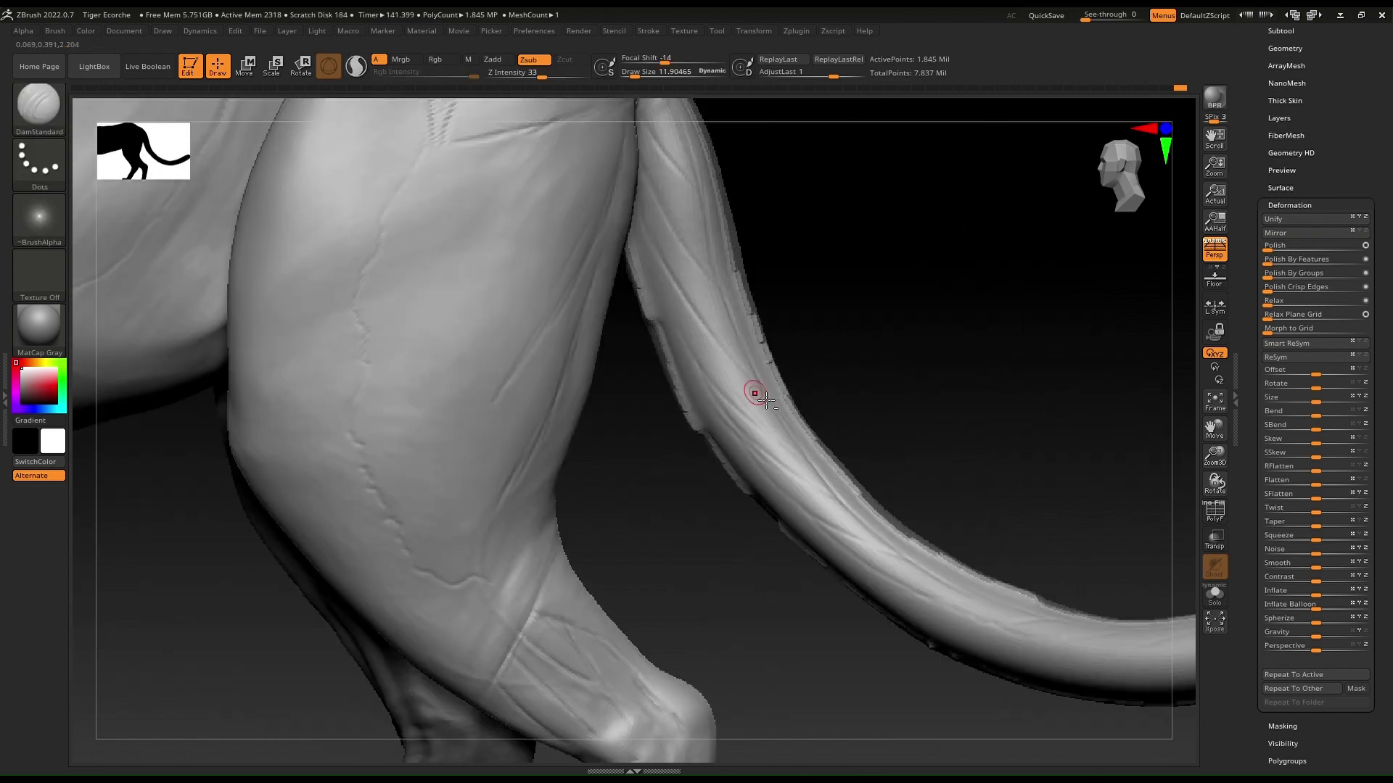
{"action": "left_click_drag", "start_coordinate": [767, 401], "coordinate": [983, 543]}
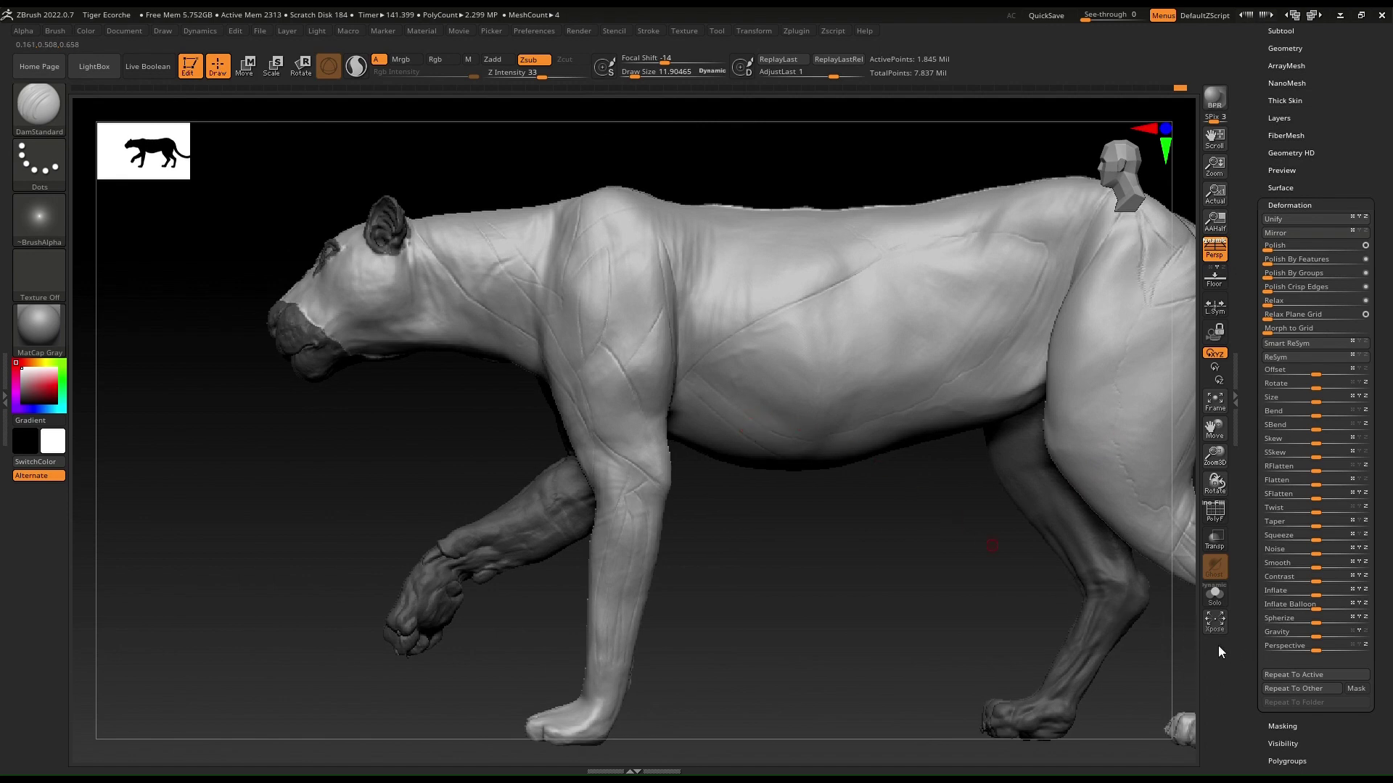
{"action": "right_click_drag", "start_coordinate": [563, 244], "coordinate": [848, 185], "text": "ctrl"}
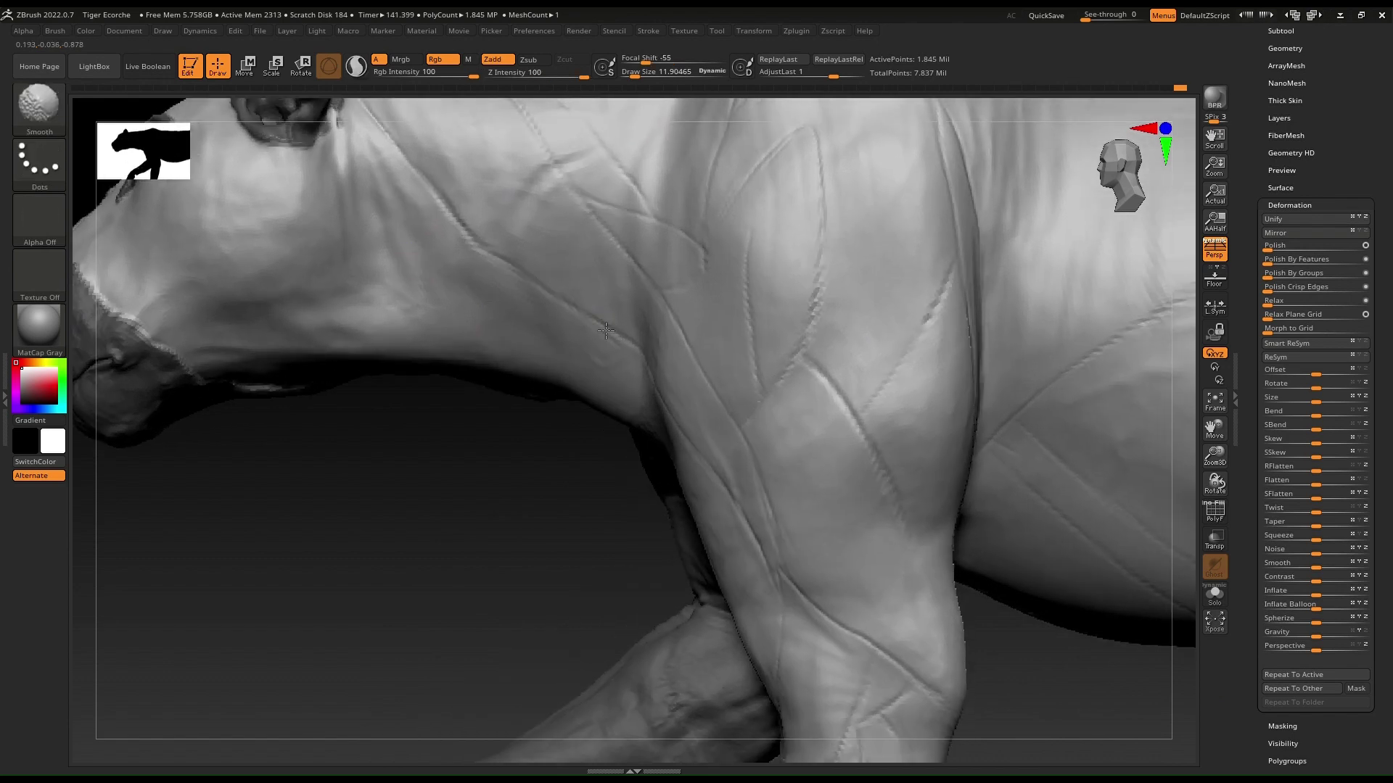
{"action": "mouse_move", "coordinate": [374, 170]}
{"action": "right_mouse_down", "text": "alt"}
{"action": "mouse_move", "coordinate": [401, 193]}
{"action": "mouse_move", "coordinate": [592, 256]}
{"action": "mouse_move", "coordinate": [636, 306]}
{"action": "mouse_move", "coordinate": [708, 240]}
{"action": "right_mouse_up", "text": "alt"}
{"action": "mouse_move", "coordinate": [600, 250]}
{"action": "left_mouse_down"}
{"action": "mouse_move", "coordinate": [630, 352]}
{"action": "mouse_move", "coordinate": [709, 486]}
{"action": "left_mouse_up"}
{"action": "mouse_move", "coordinate": [594, 269]}
{"action": "left_mouse_down"}
{"action": "mouse_move", "coordinate": [628, 412]}
{"action": "mouse_move", "coordinate": [711, 520]}
{"action": "mouse_move", "coordinate": [718, 506]}
{"action": "left_mouse_up"}
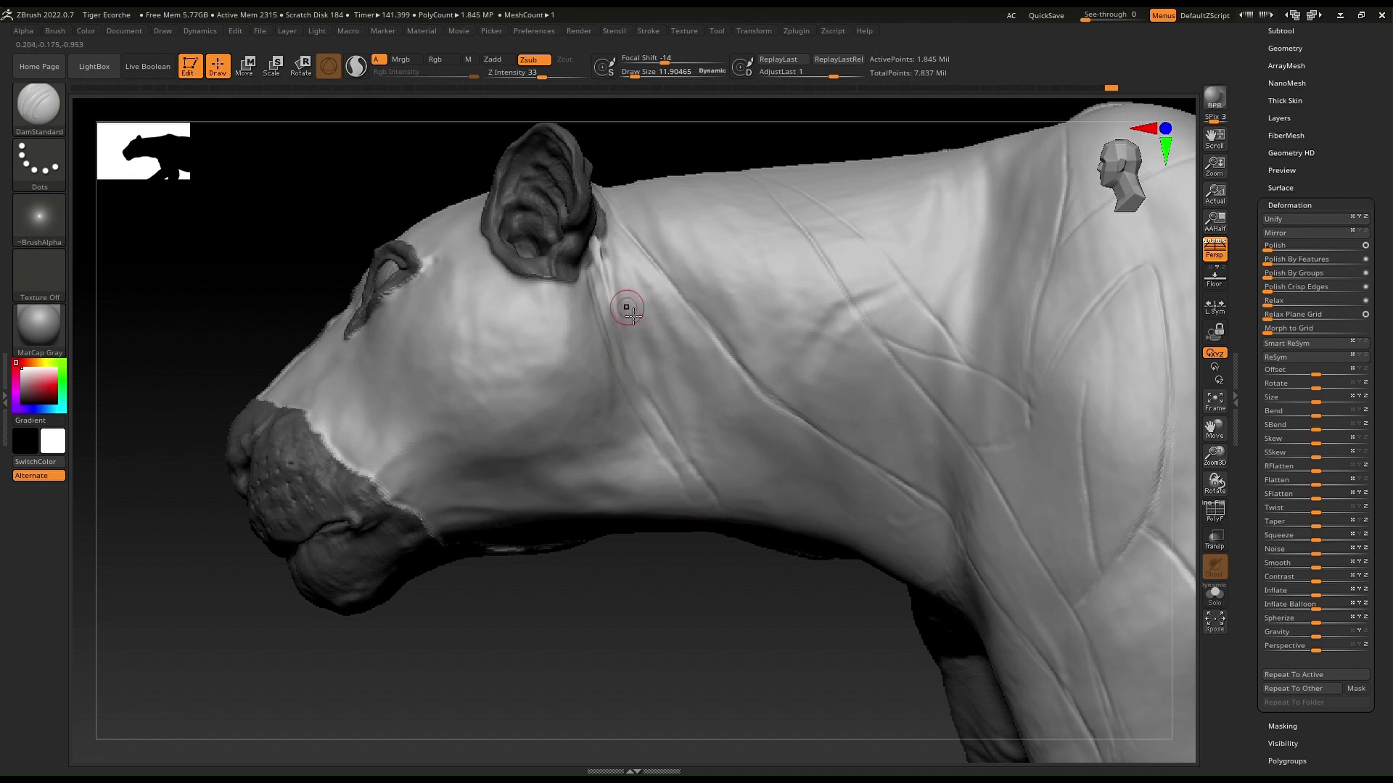
{"action": "left_click_drag", "start_coordinate": [625, 310], "coordinate": [636, 317]}
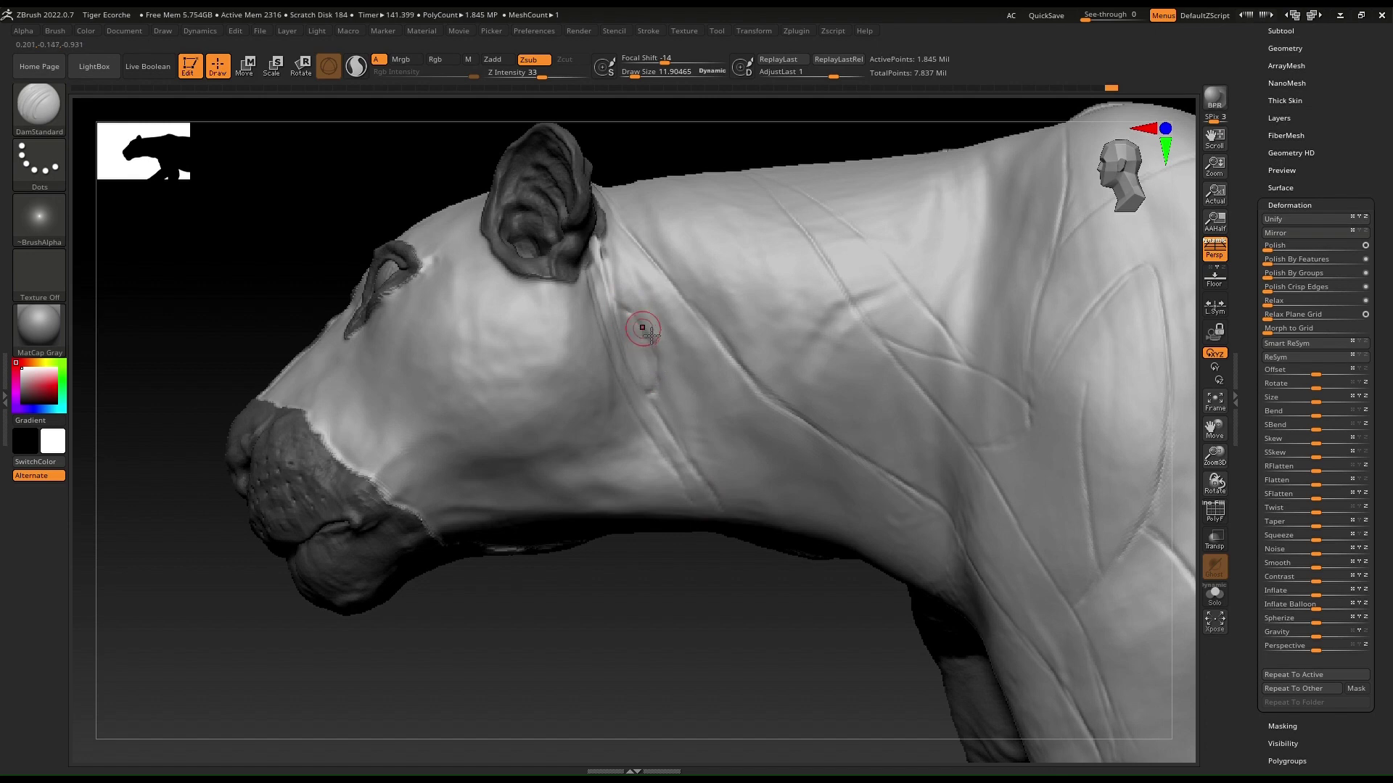
{"action": "mouse_move", "coordinate": [663, 399]}
{"action": "left_mouse_down"}
{"action": "mouse_move", "coordinate": [725, 477]}
{"action": "mouse_move", "coordinate": [756, 491]}
{"action": "left_mouse_up"}
Carve long creases from the base of the neck forward along the throat and lower jaw to the muzzle
{"action": "mouse_move", "coordinate": [674, 399]}
{"action": "right_mouse_down"}
{"action": "mouse_move", "coordinate": [689, 383]}
{"action": "mouse_move", "coordinate": [746, 397]}
{"action": "right_mouse_up"}
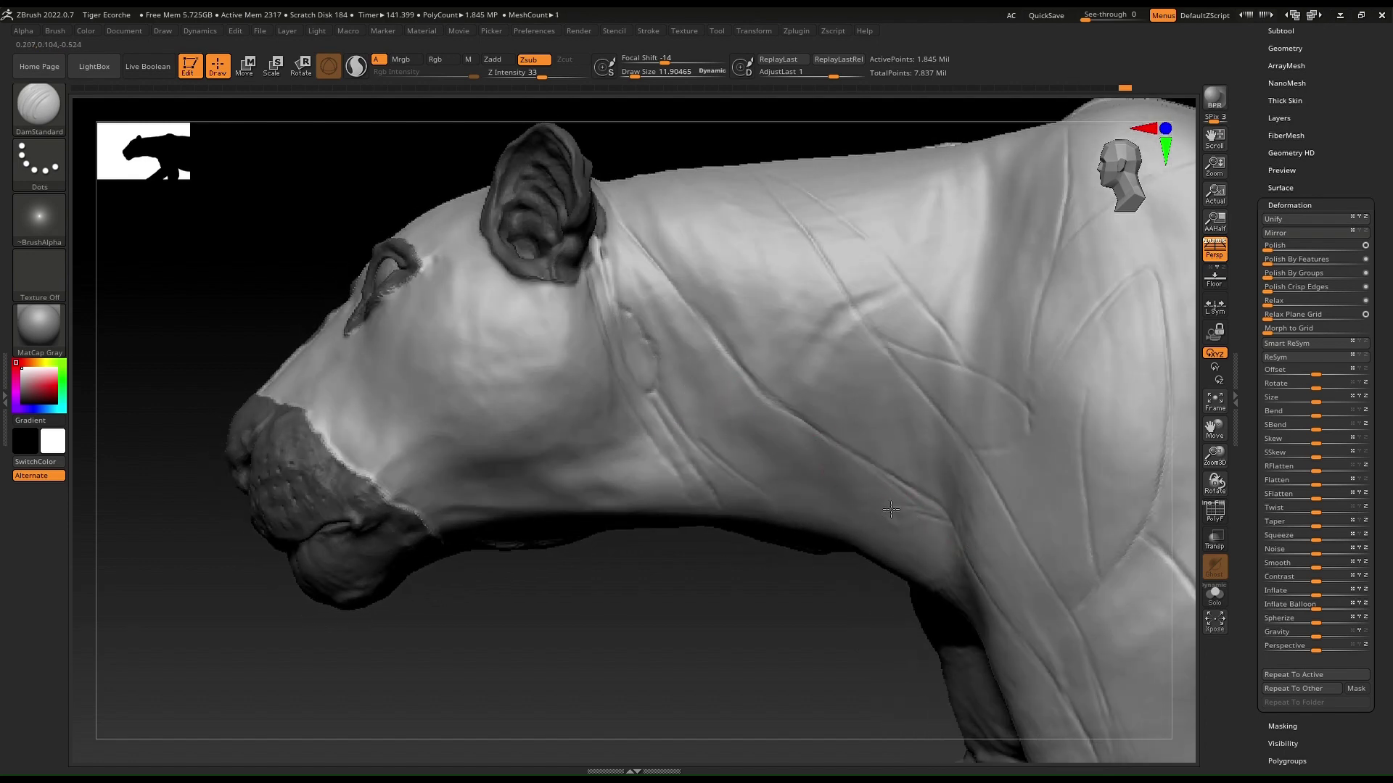
{"action": "left_click_drag", "start_coordinate": [946, 521], "coordinate": [853, 493]}
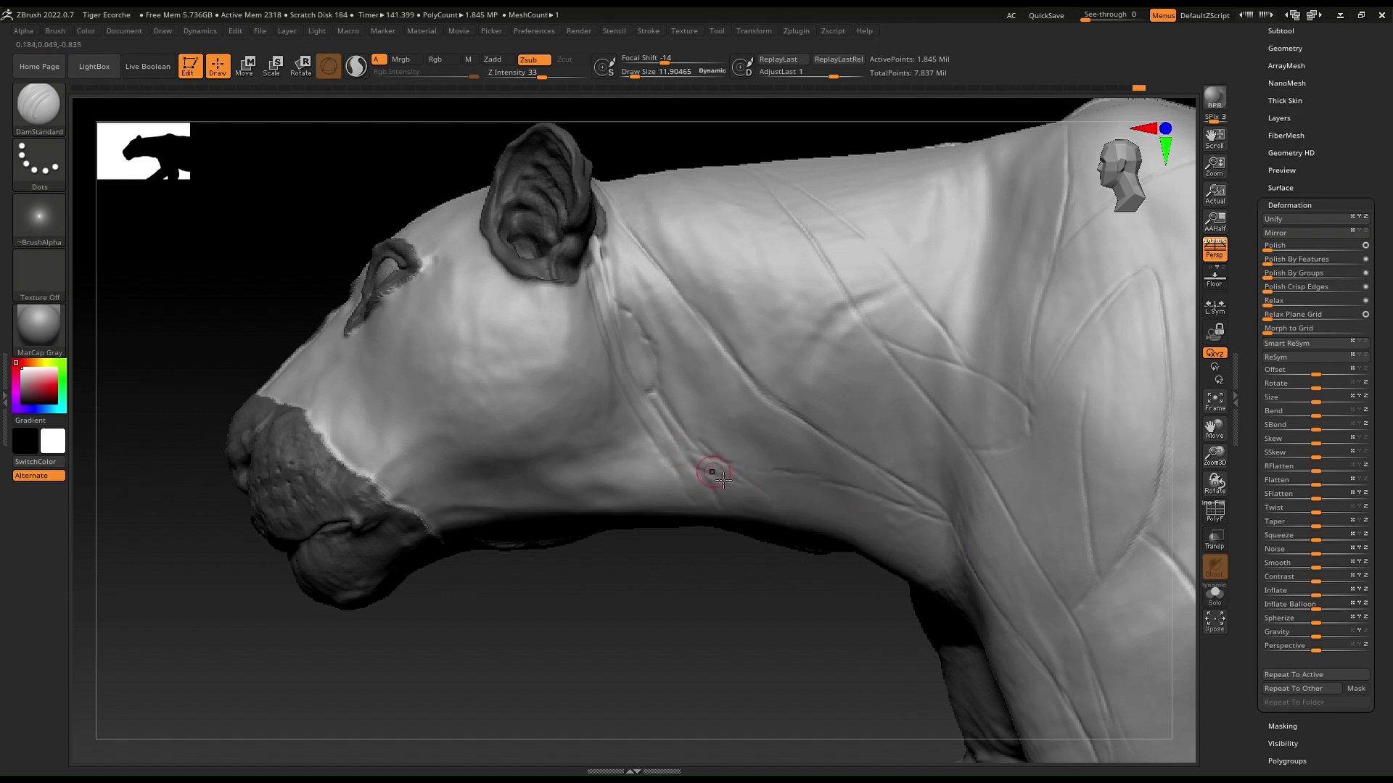
{"action": "left_click_drag", "start_coordinate": [803, 500], "coordinate": [931, 542]}
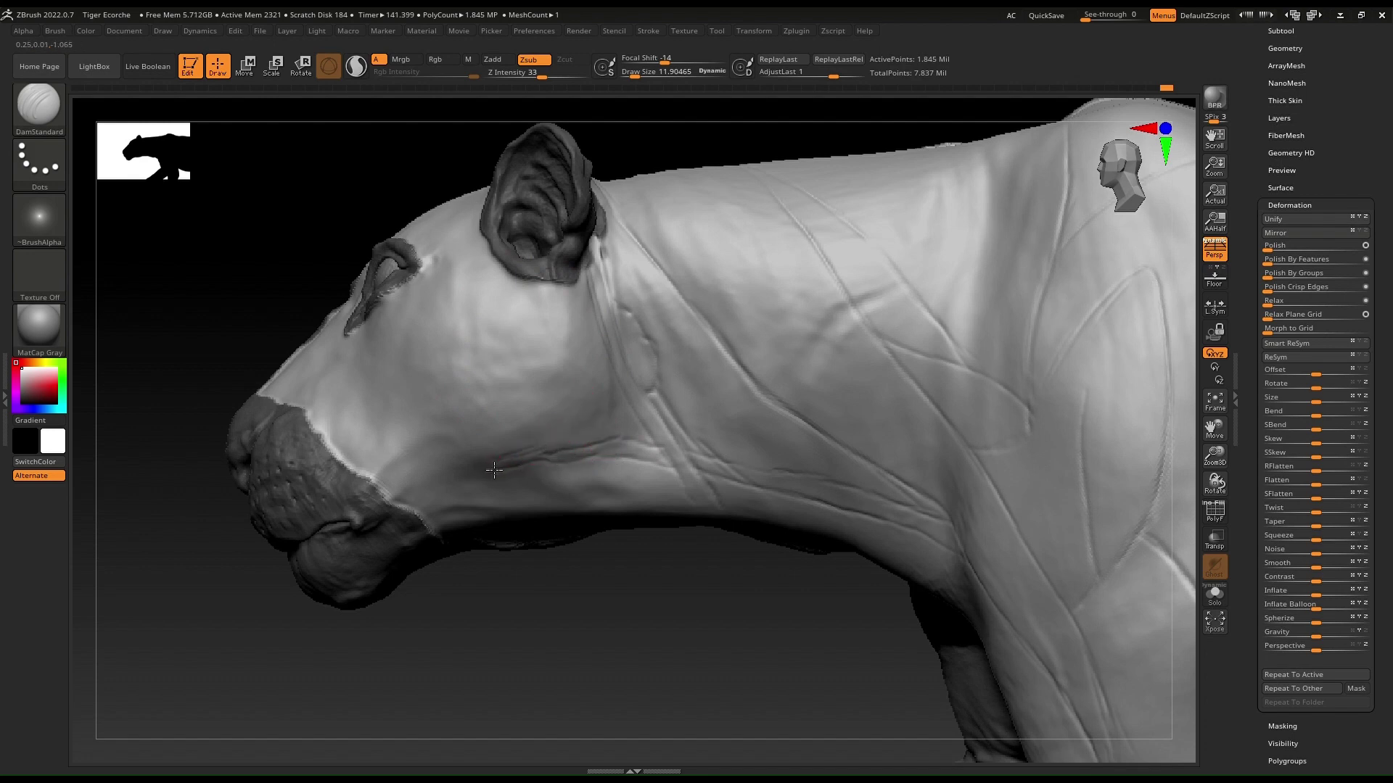
{"action": "mouse_move", "coordinate": [454, 470]}
{"action": "left_mouse_down"}
{"action": "mouse_move", "coordinate": [349, 449]}
{"action": "mouse_move", "coordinate": [341, 460]}
{"action": "left_mouse_up"}
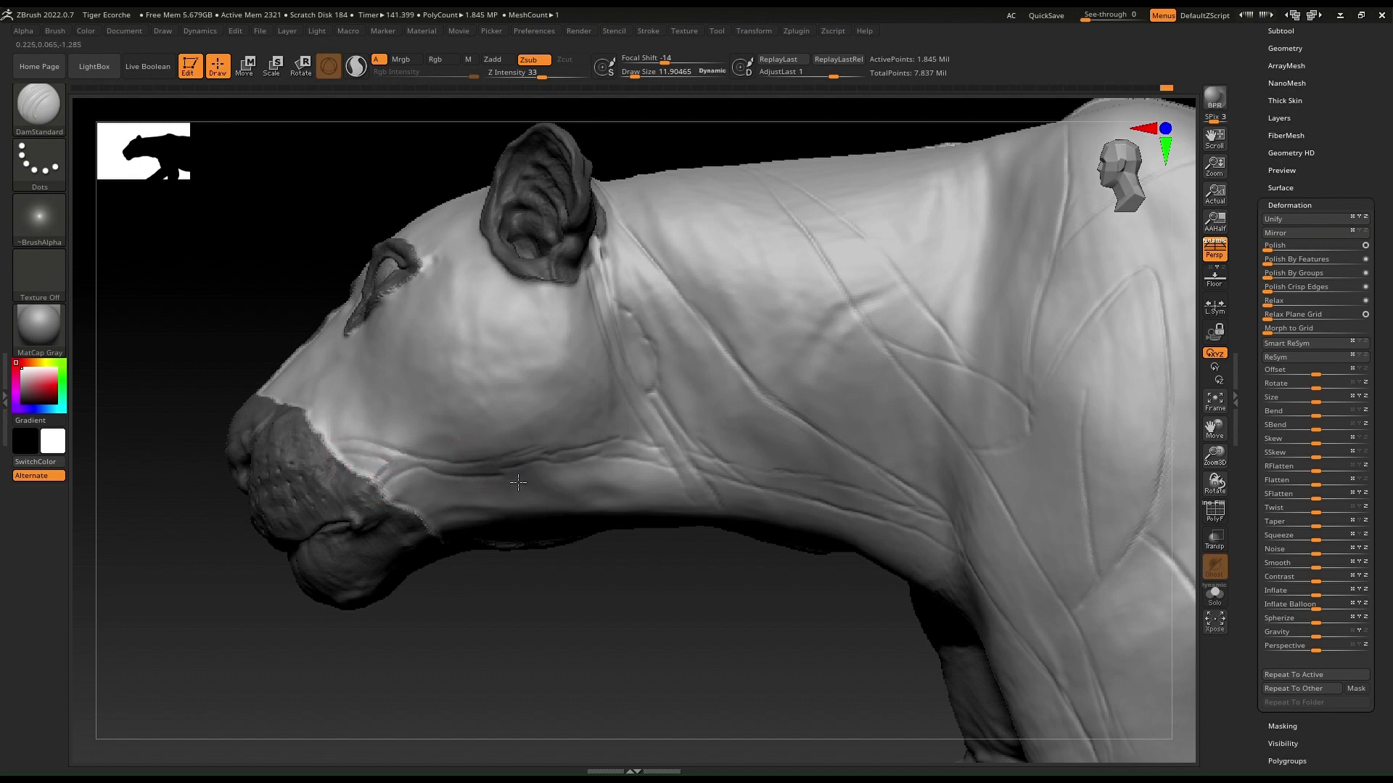
Carve a curved crease around the left cheek and creases from below the eye toward the muzzle, undoing one stroke
{"action": "right_click_drag", "start_coordinate": [556, 412], "coordinate": [631, 403]}
{"action": "mouse_move", "coordinate": [508, 288]}
{"action": "left_mouse_down"}
{"action": "mouse_move", "coordinate": [558, 295]}
{"action": "mouse_move", "coordinate": [447, 320]}
{"action": "mouse_move", "coordinate": [397, 392]}
{"action": "left_mouse_up"}
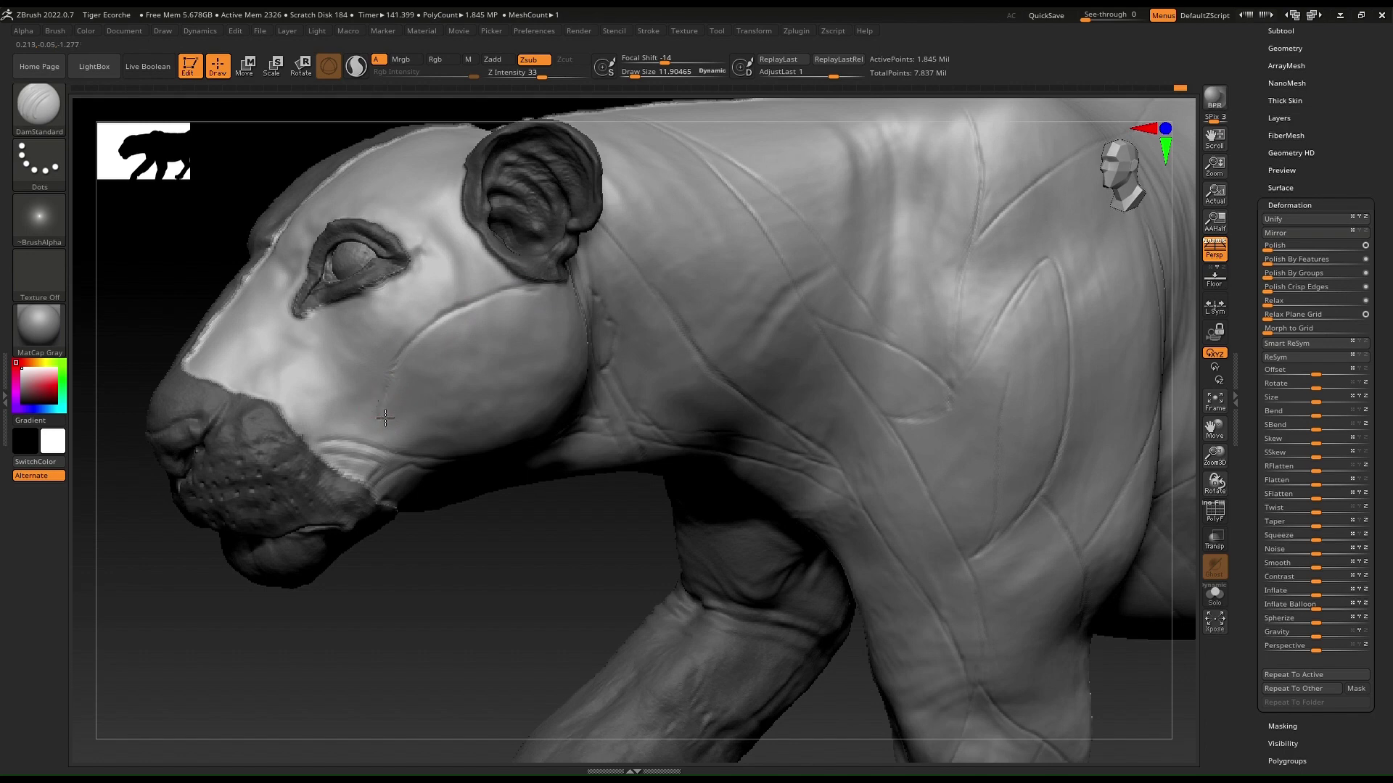
{"action": "right_click_drag", "start_coordinate": [375, 351], "coordinate": [523, 341], "text": "alt"}
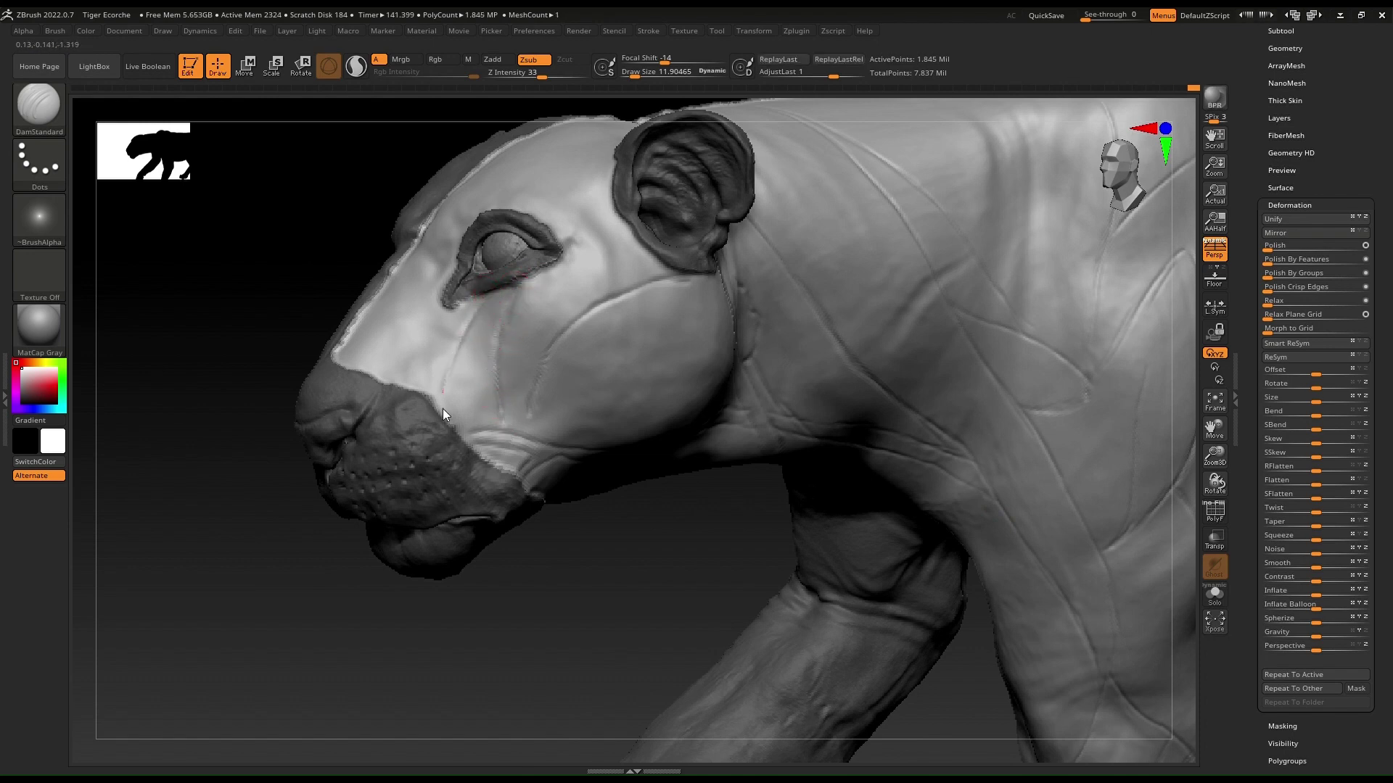
{"action": "key", "text": "ctrl+z"}
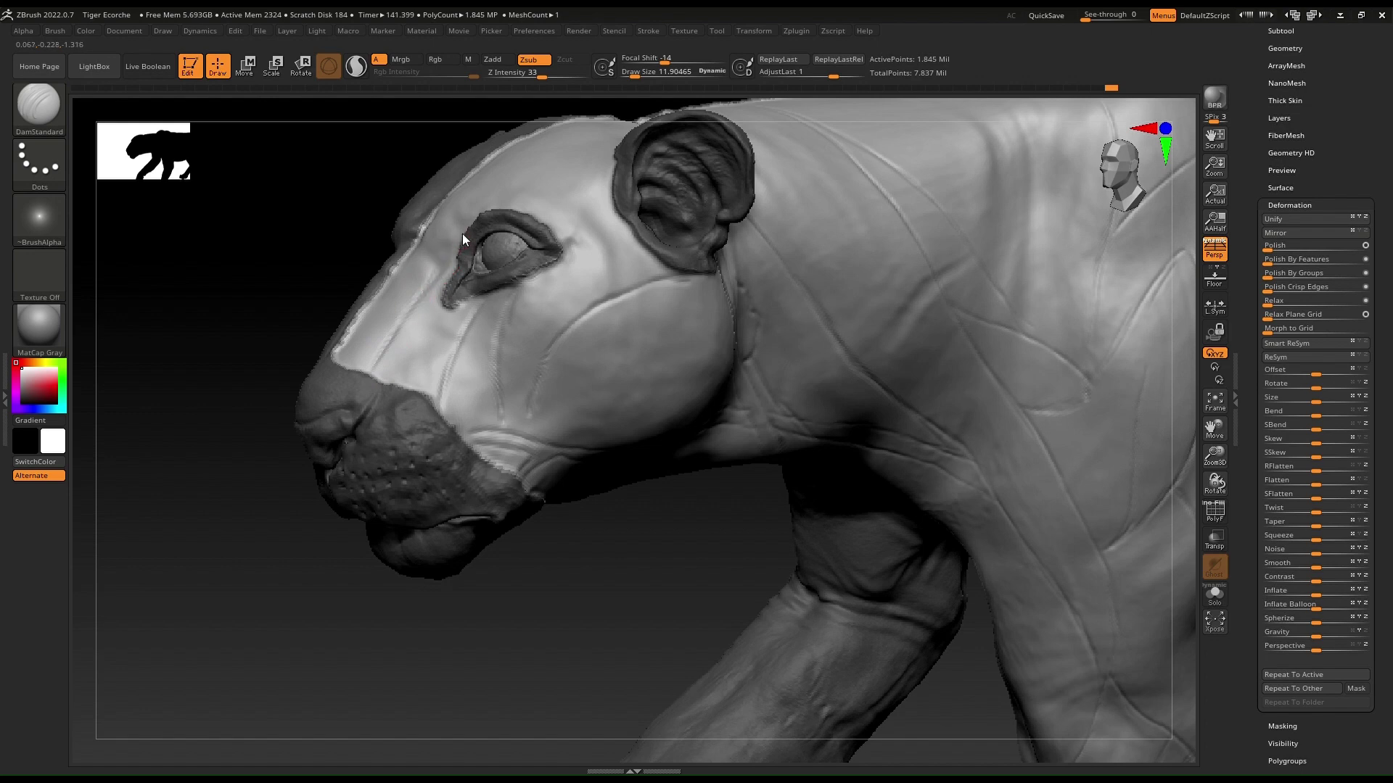
Carve a short crease between the outer corner of the left eye and the ear
{"action": "right_click_drag", "start_coordinate": [541, 238], "coordinate": [564, 214]}
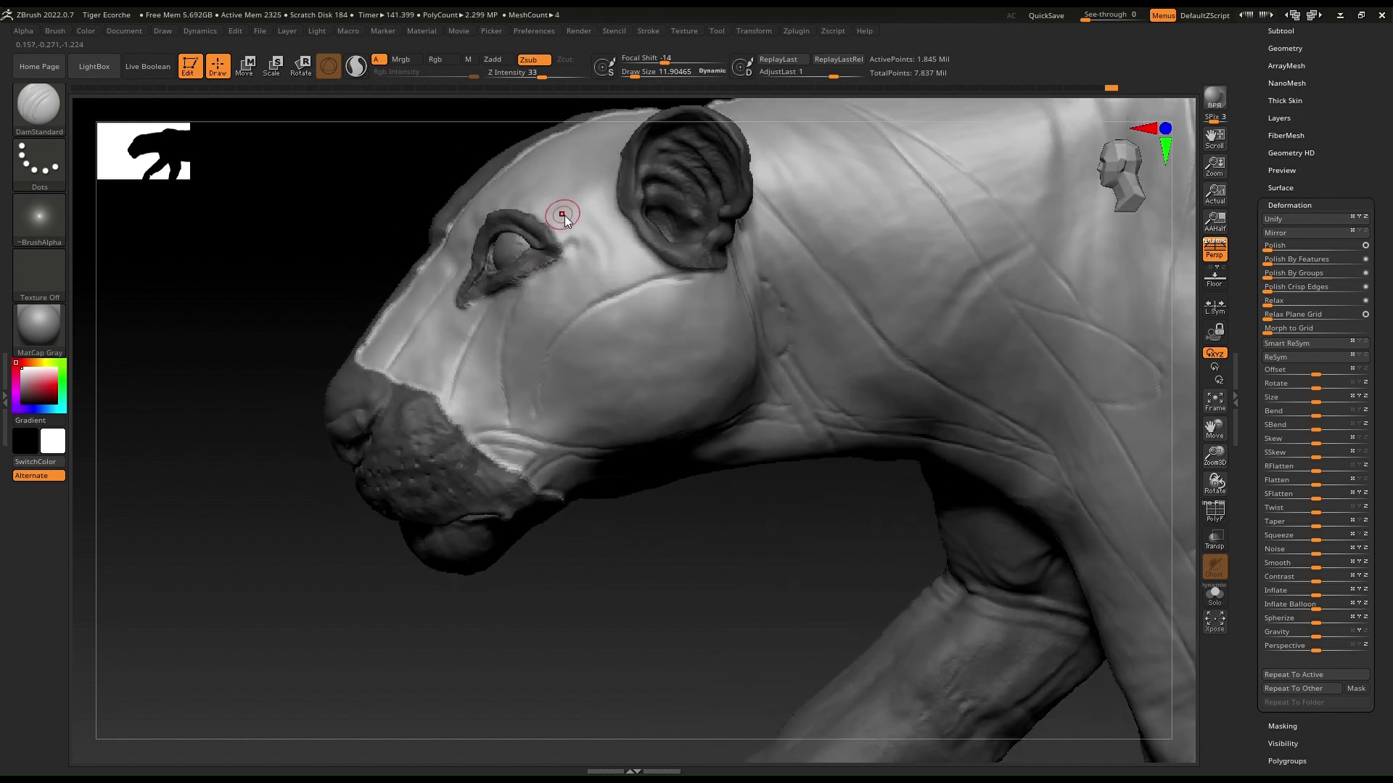
{"action": "left_click_drag", "start_coordinate": [567, 233], "coordinate": [605, 231]}
{"action": "right_click_drag", "start_coordinate": [634, 213], "coordinate": [528, 202]}
{"action": "right_click_drag", "start_coordinate": [468, 440], "coordinate": [271, 376], "text": "ctrl"}
{"action": "right_click_drag", "start_coordinate": [650, 430], "coordinate": [186, 431], "text": "alt"}
{"action": "right_click_drag", "start_coordinate": [618, 386], "coordinate": [546, 394], "text": "alt"}
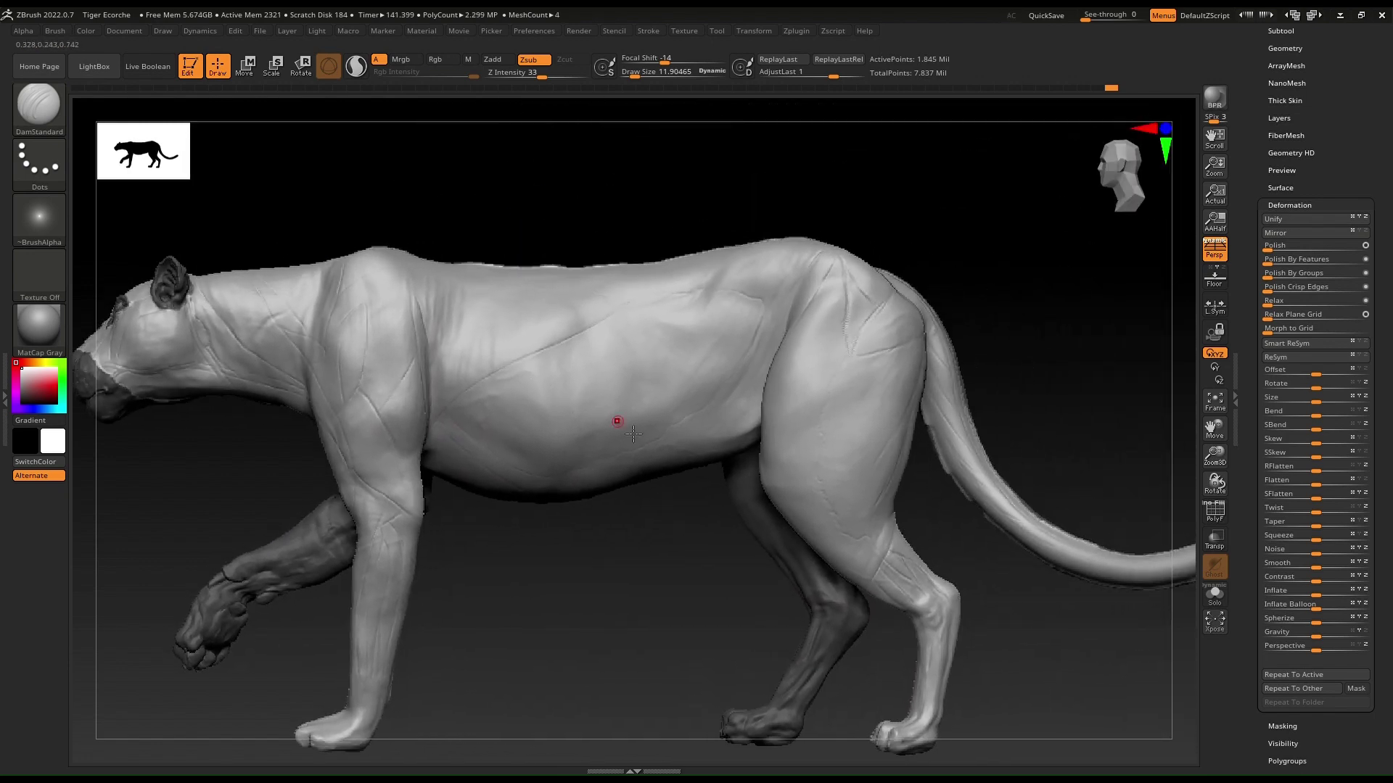
{"action": "right_click_drag", "start_coordinate": [633, 434], "coordinate": [634, 389]}
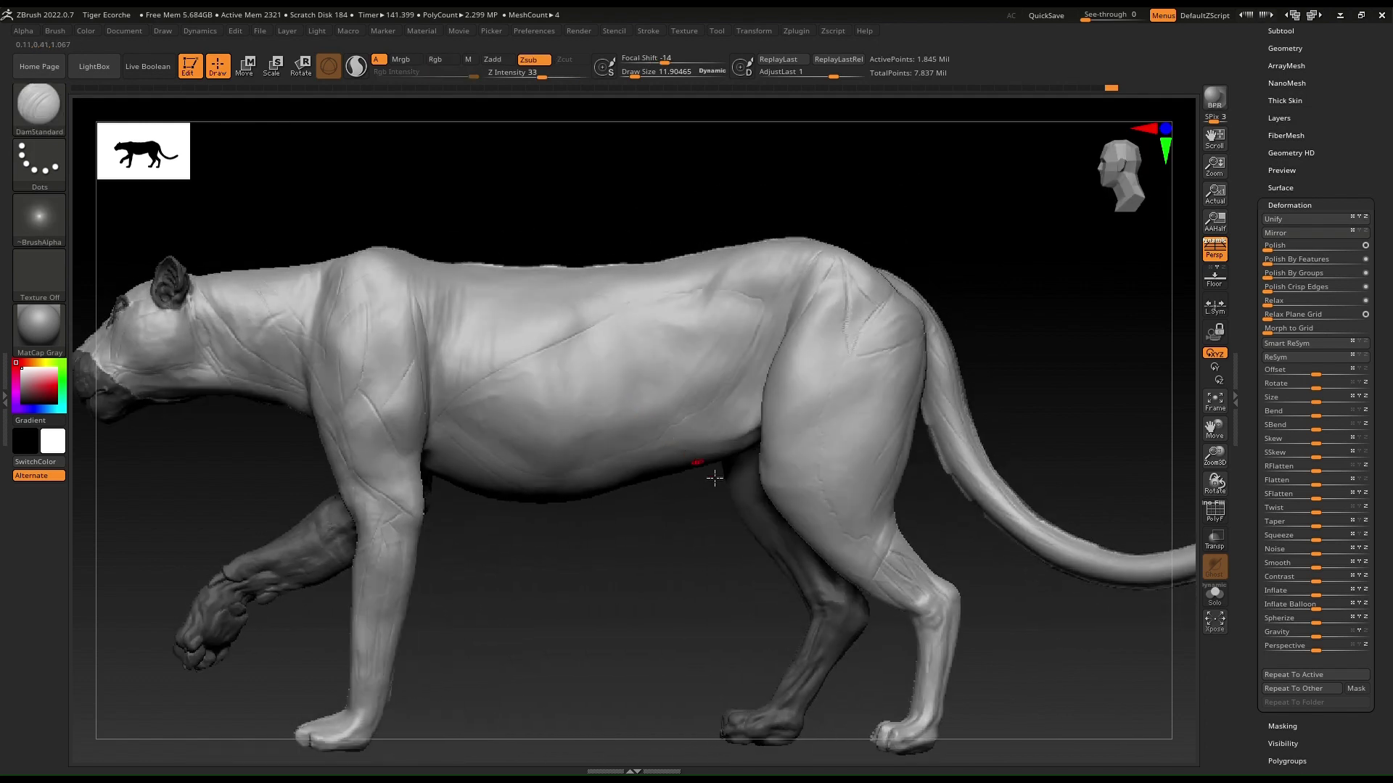